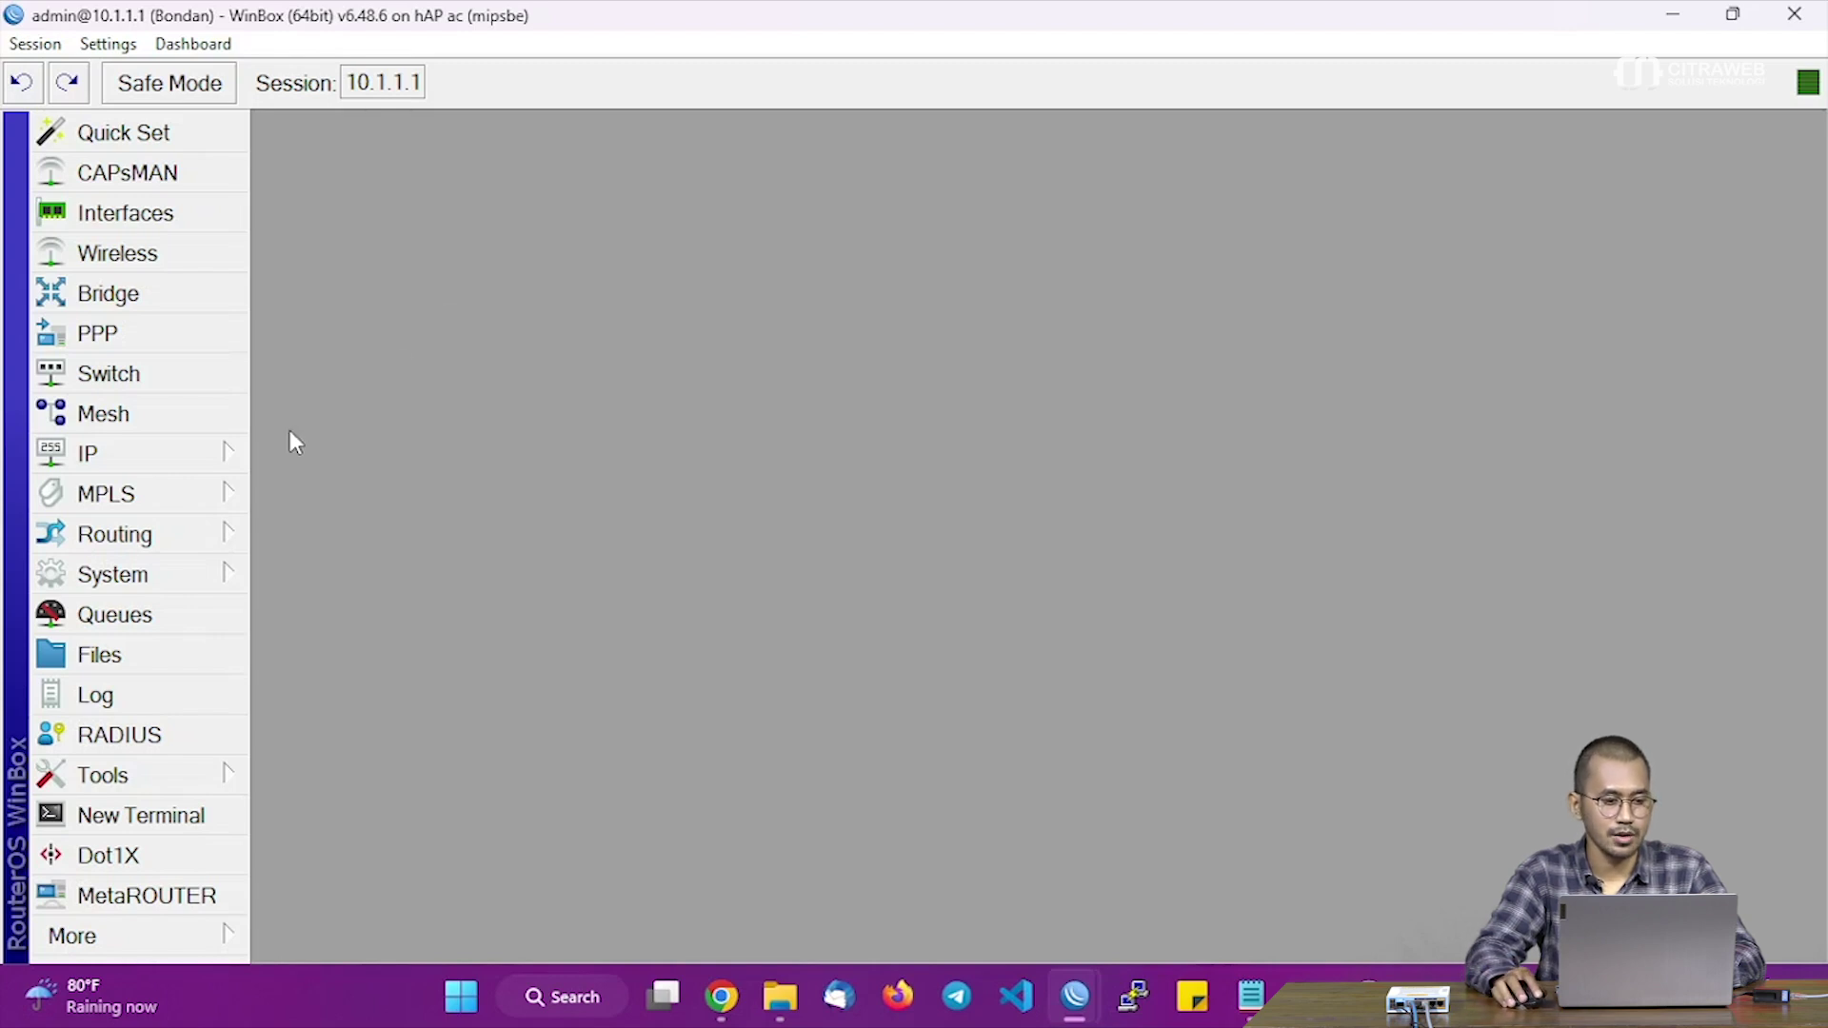
Step: Review the router's IP address list, checking the addresses assigned to ISP1, ISP2, LAN1 and LAN2, and close it
{"action": "left_click", "coordinate": [238, 455]}
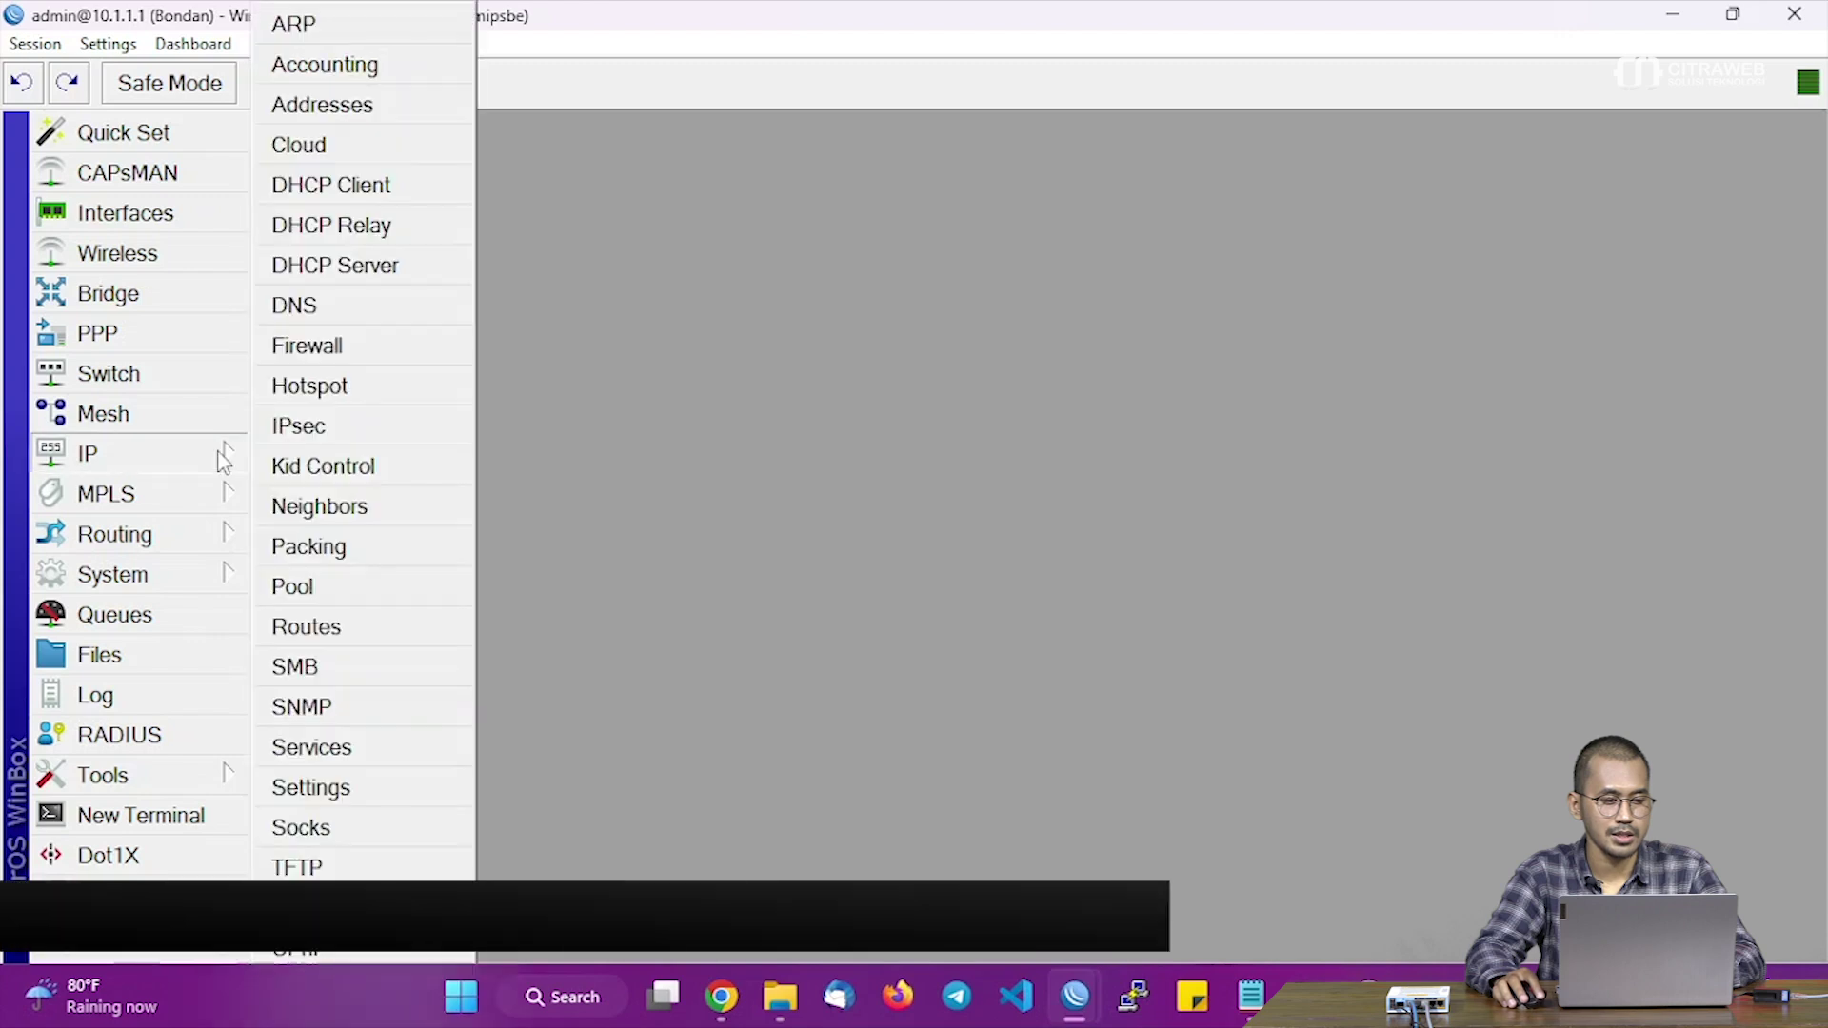
{"action": "left_click", "coordinate": [420, 115]}
{"action": "left_click_drag", "start_coordinate": [985, 209], "coordinate": [547, 134]}
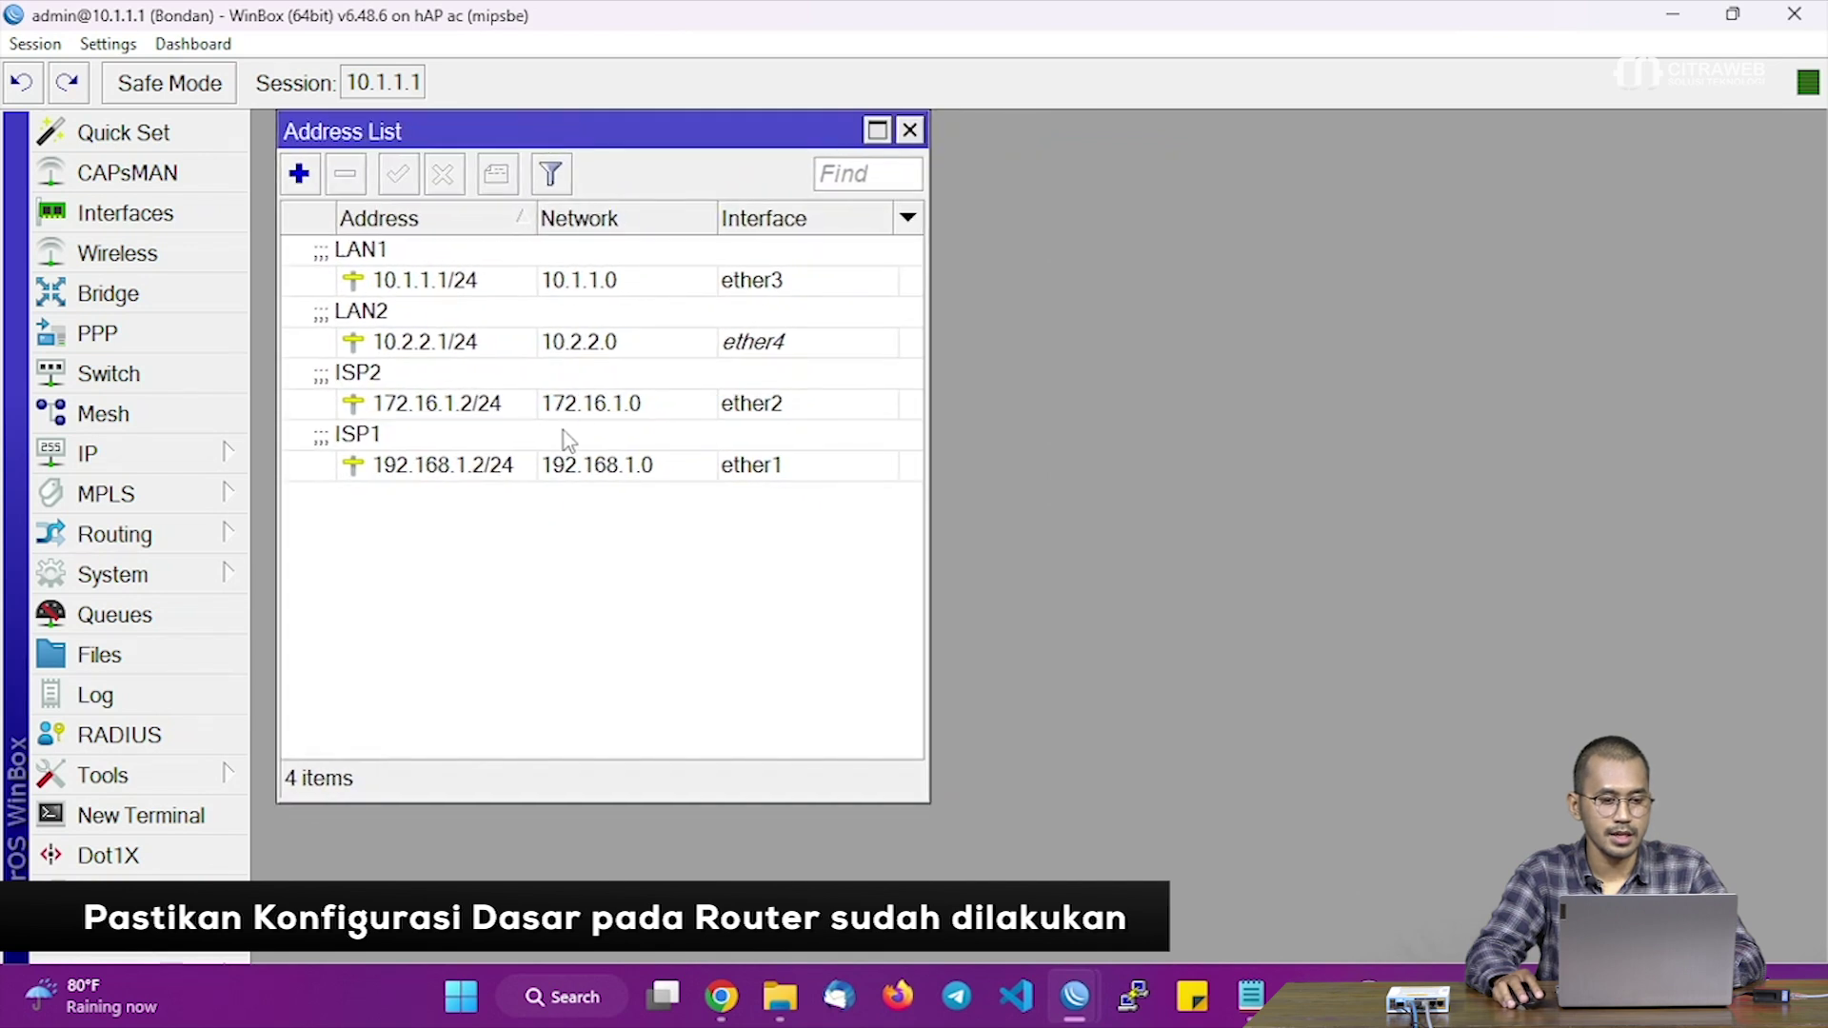
{"action": "left_click", "coordinate": [485, 470]}
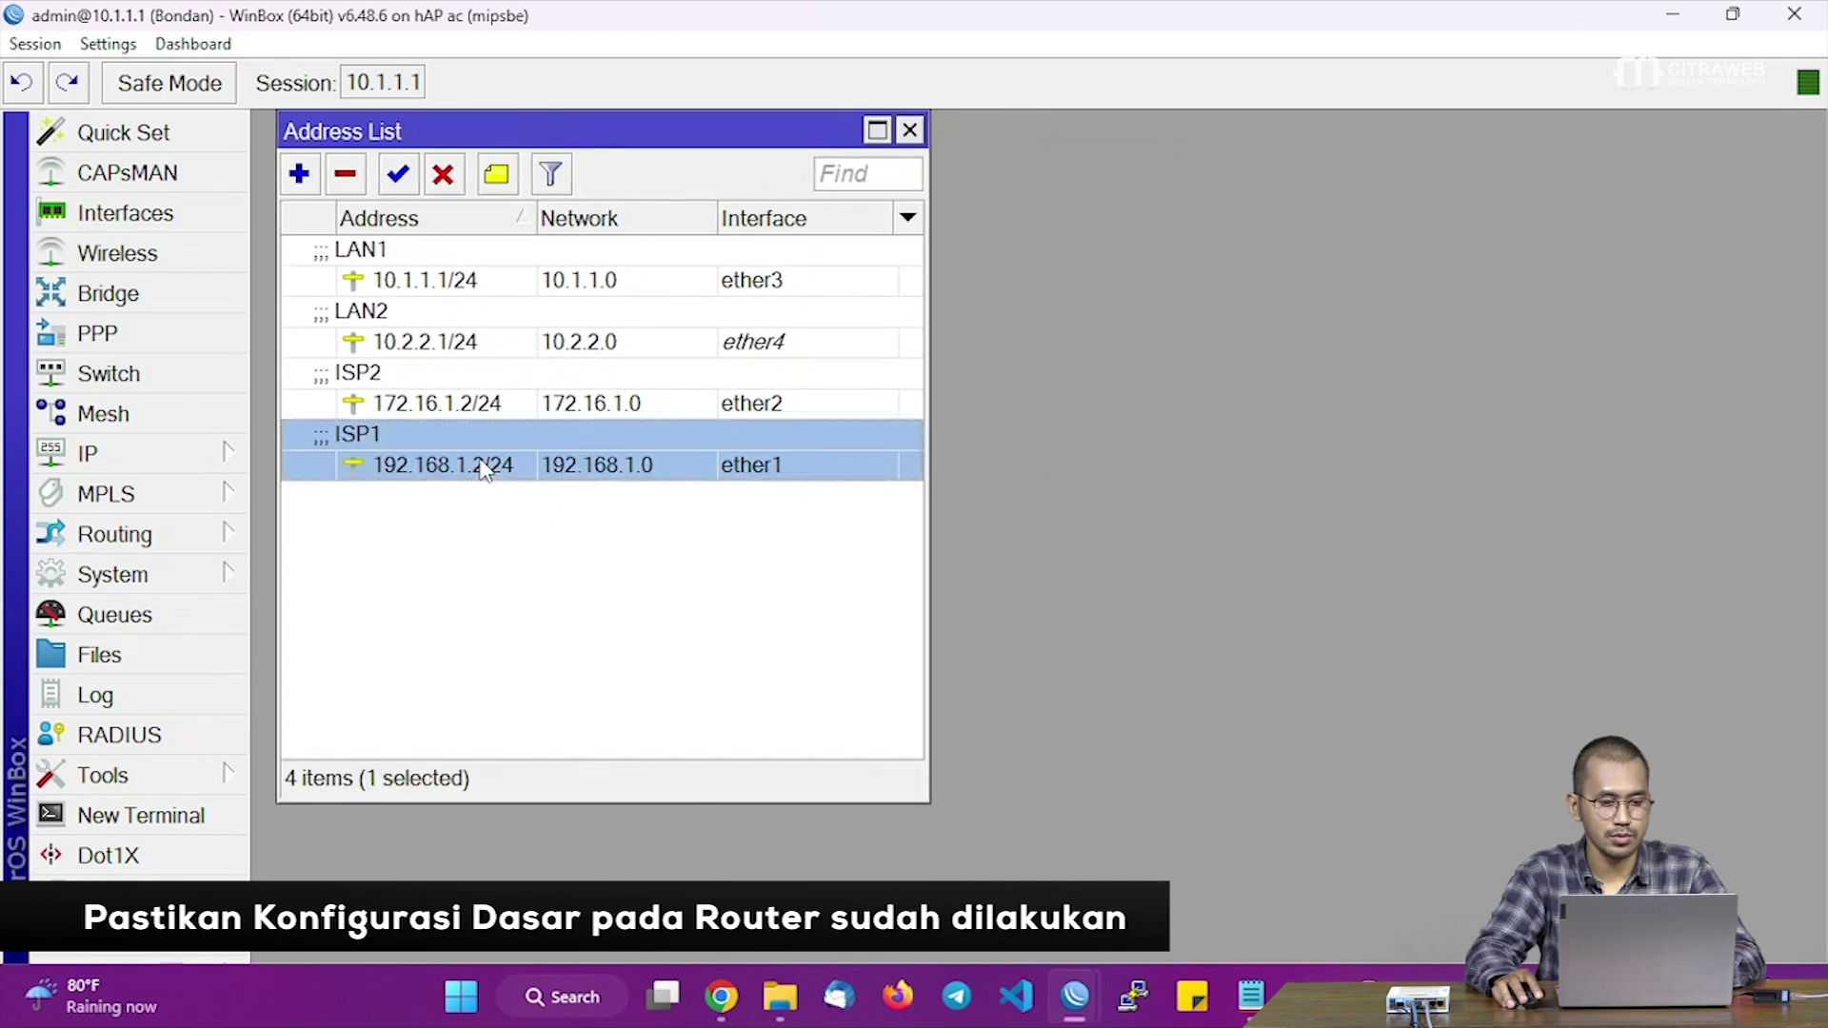
{"action": "left_click", "coordinate": [488, 404]}
{"action": "left_click", "coordinate": [479, 286]}
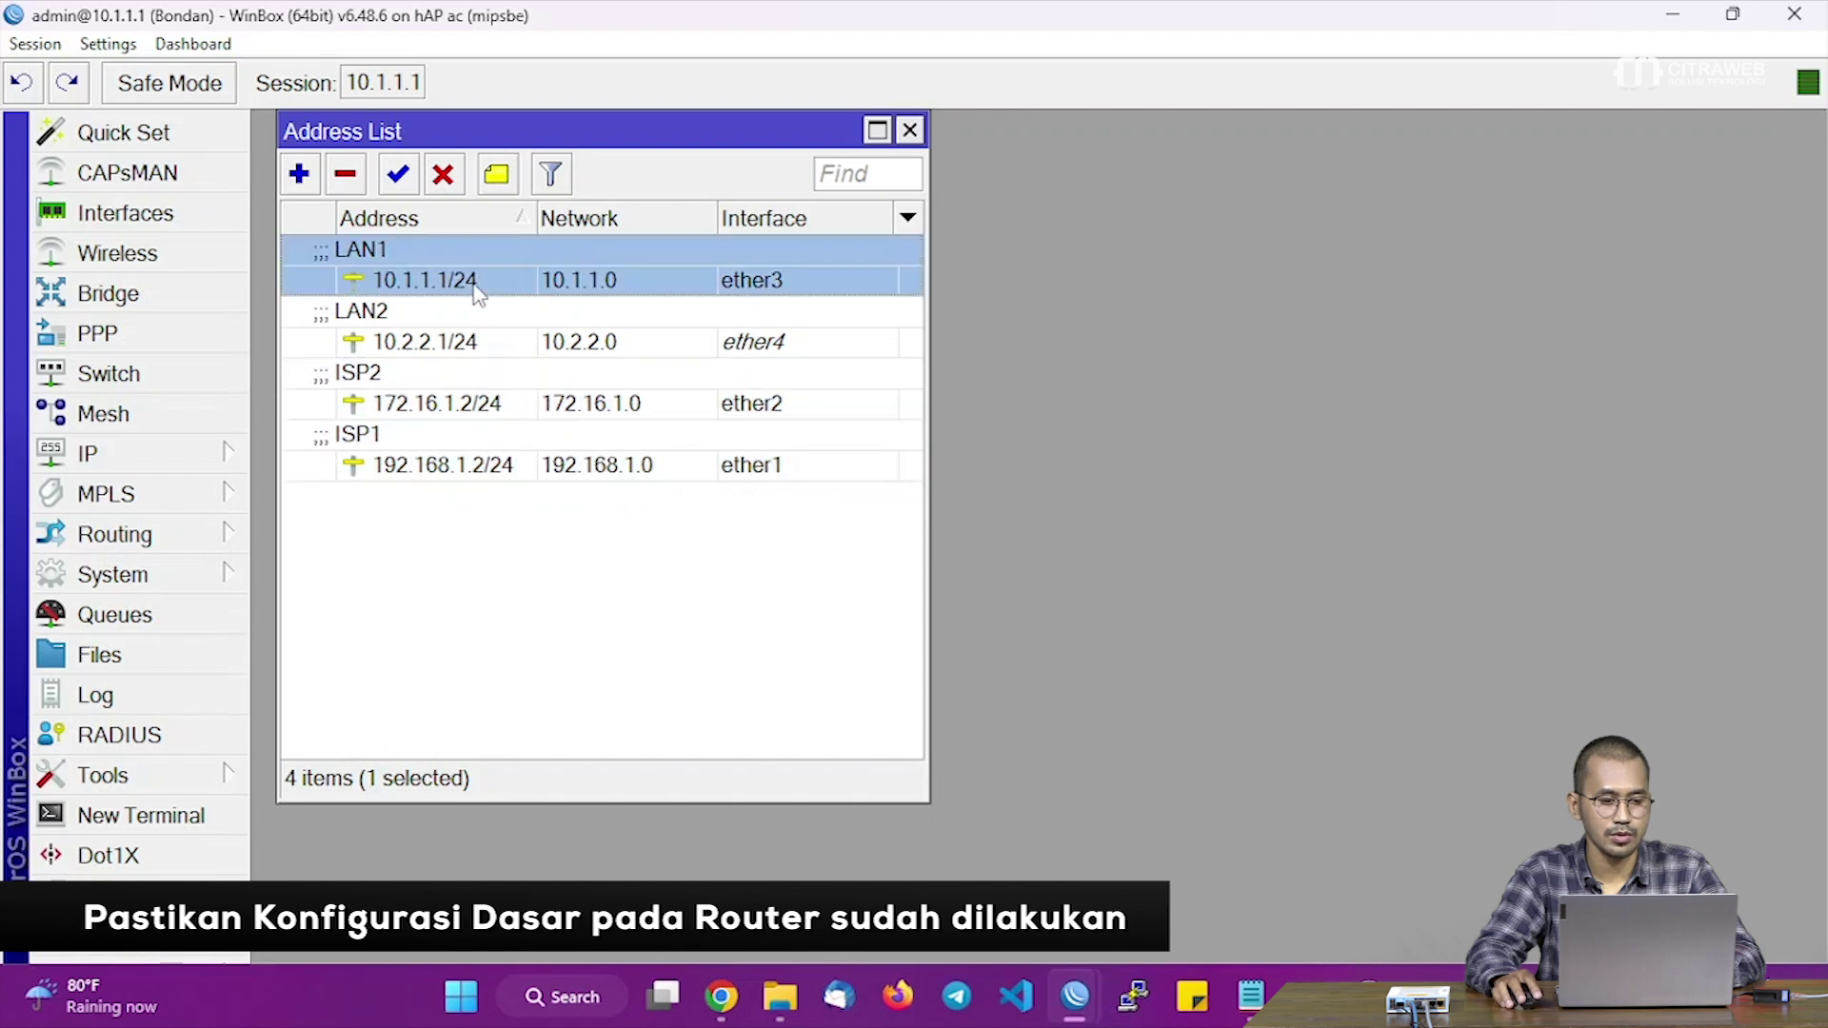
{"action": "left_click", "coordinate": [478, 345]}
{"action": "left_click", "coordinate": [447, 519]}
{"action": "key", "text": "Escape"}
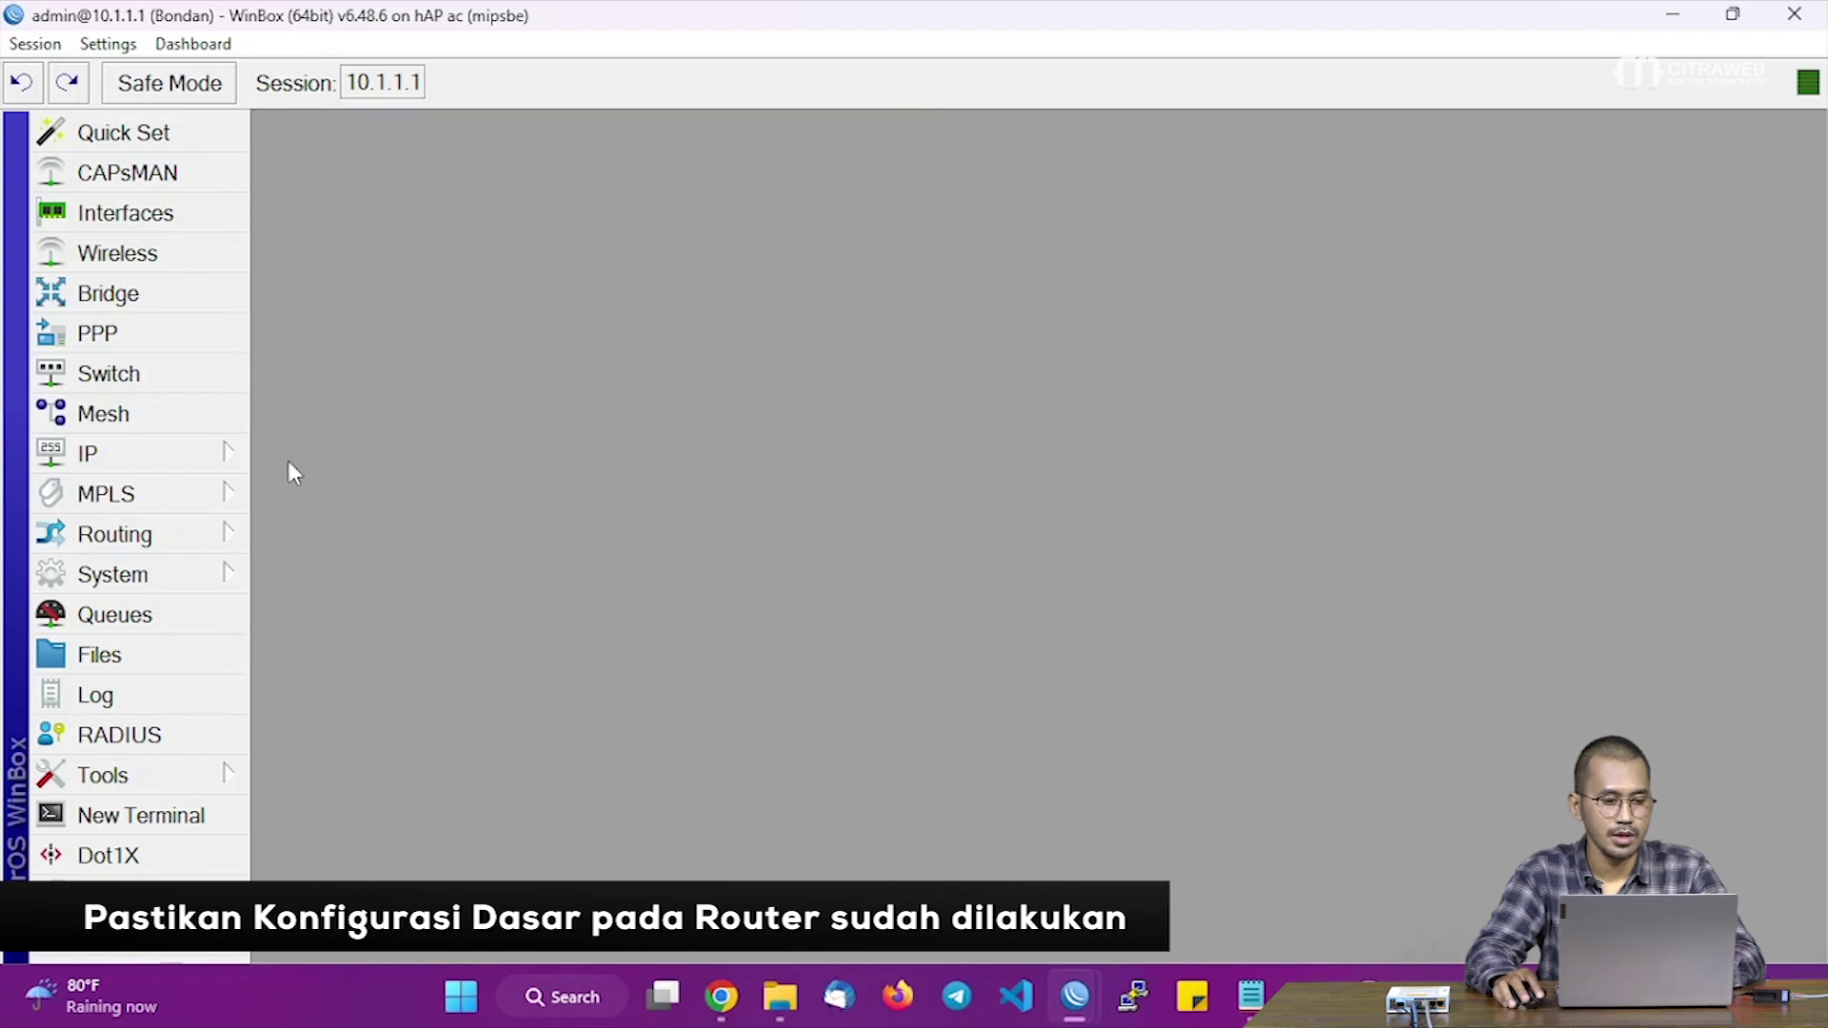
Step: Check the router's DNS server settings and close them without making changes
{"action": "left_click", "coordinate": [238, 451]}
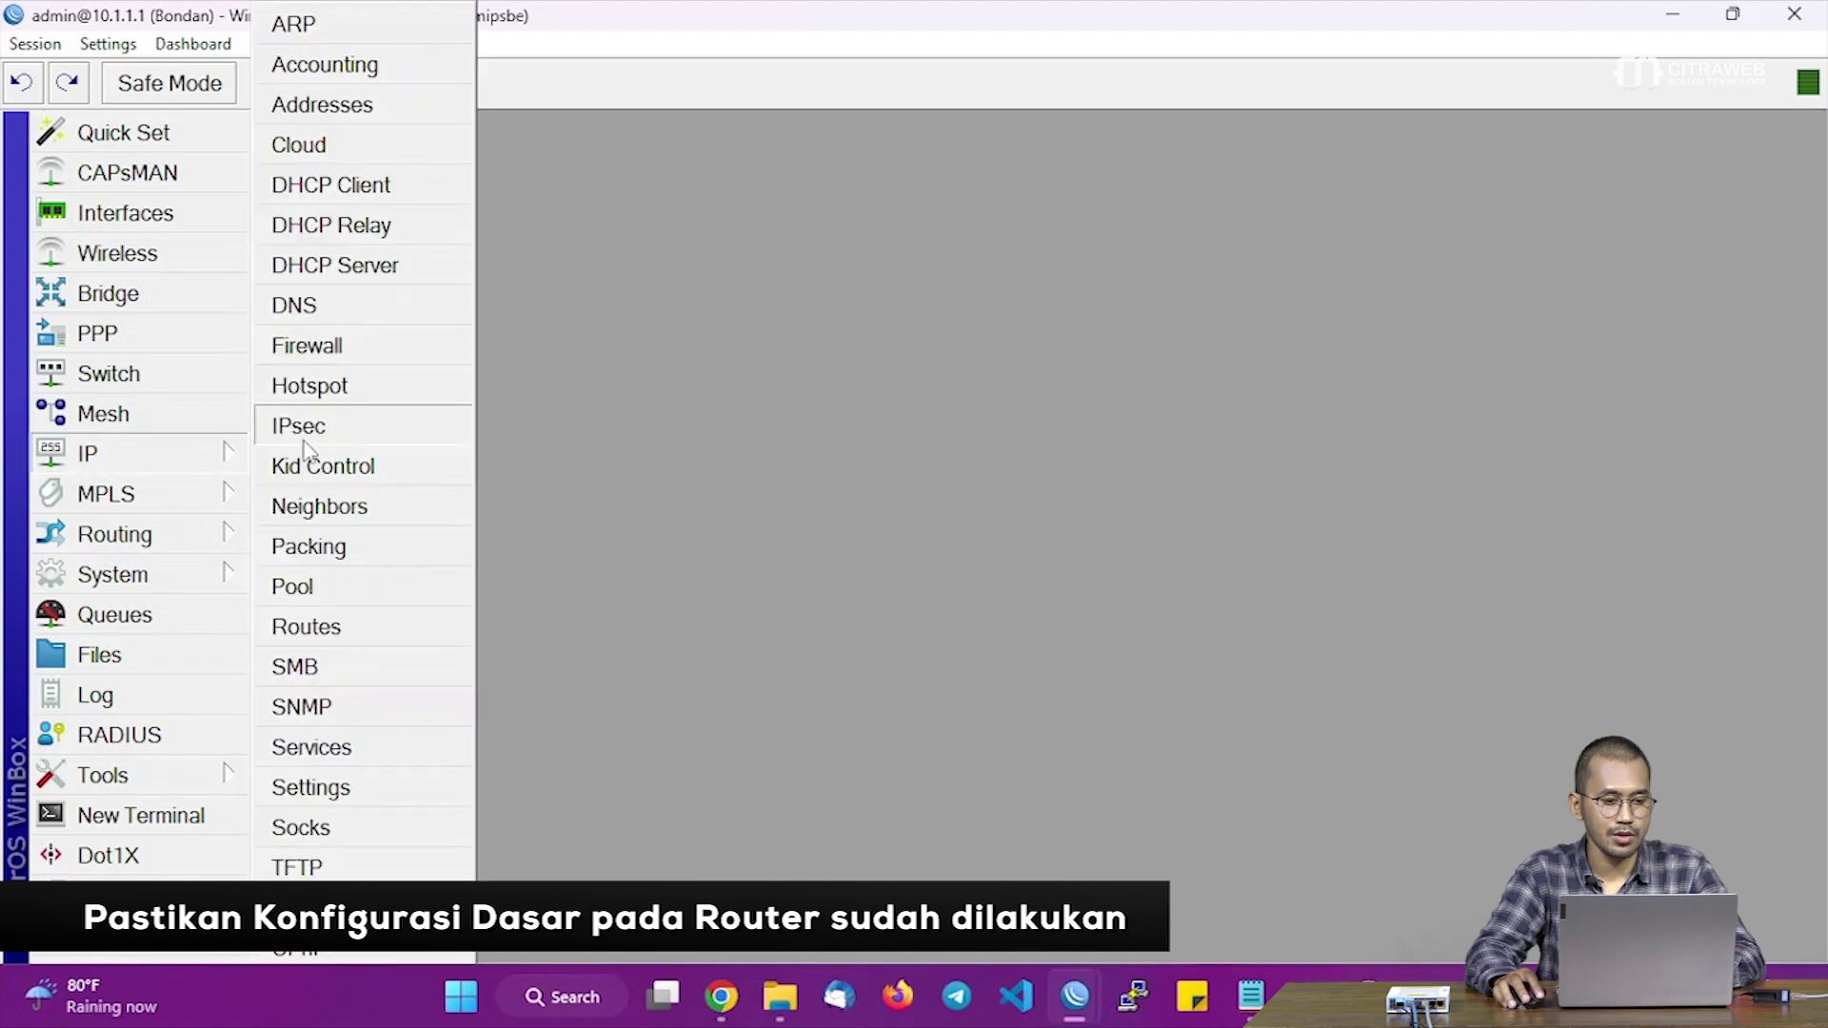
{"action": "left_click", "coordinate": [370, 306]}
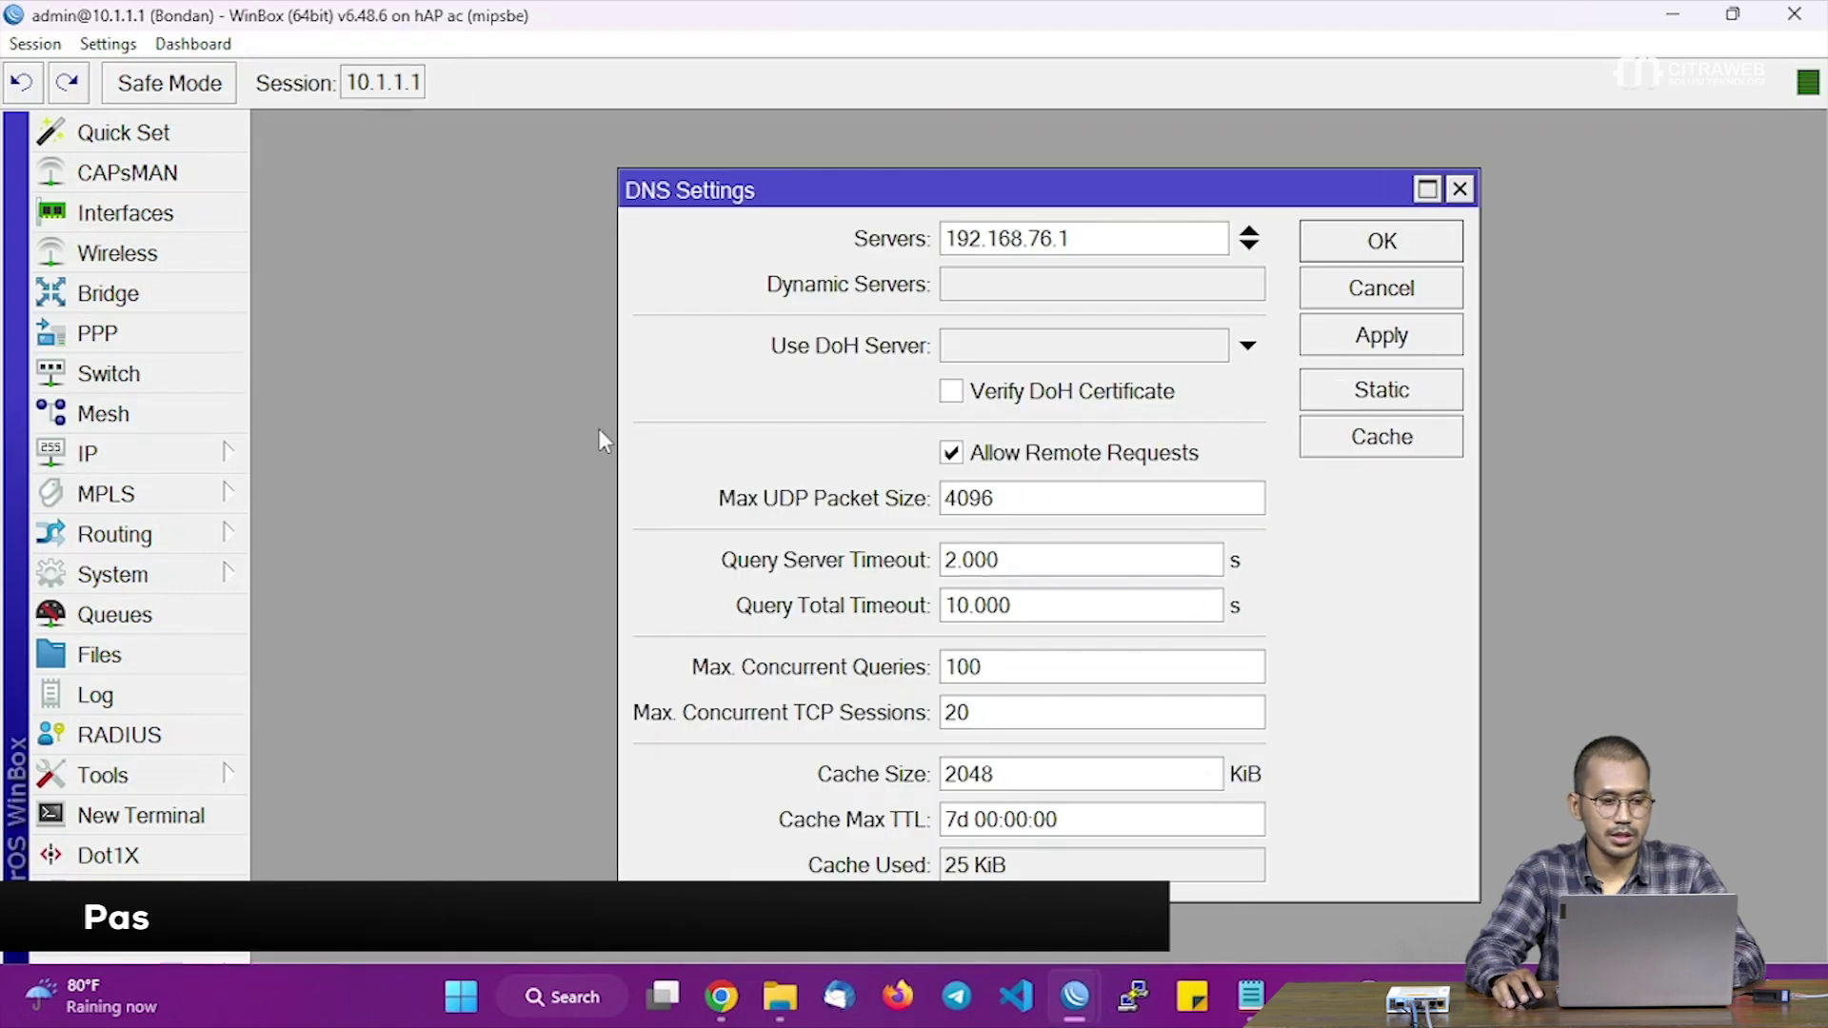
{"action": "key", "text": "Escape"}
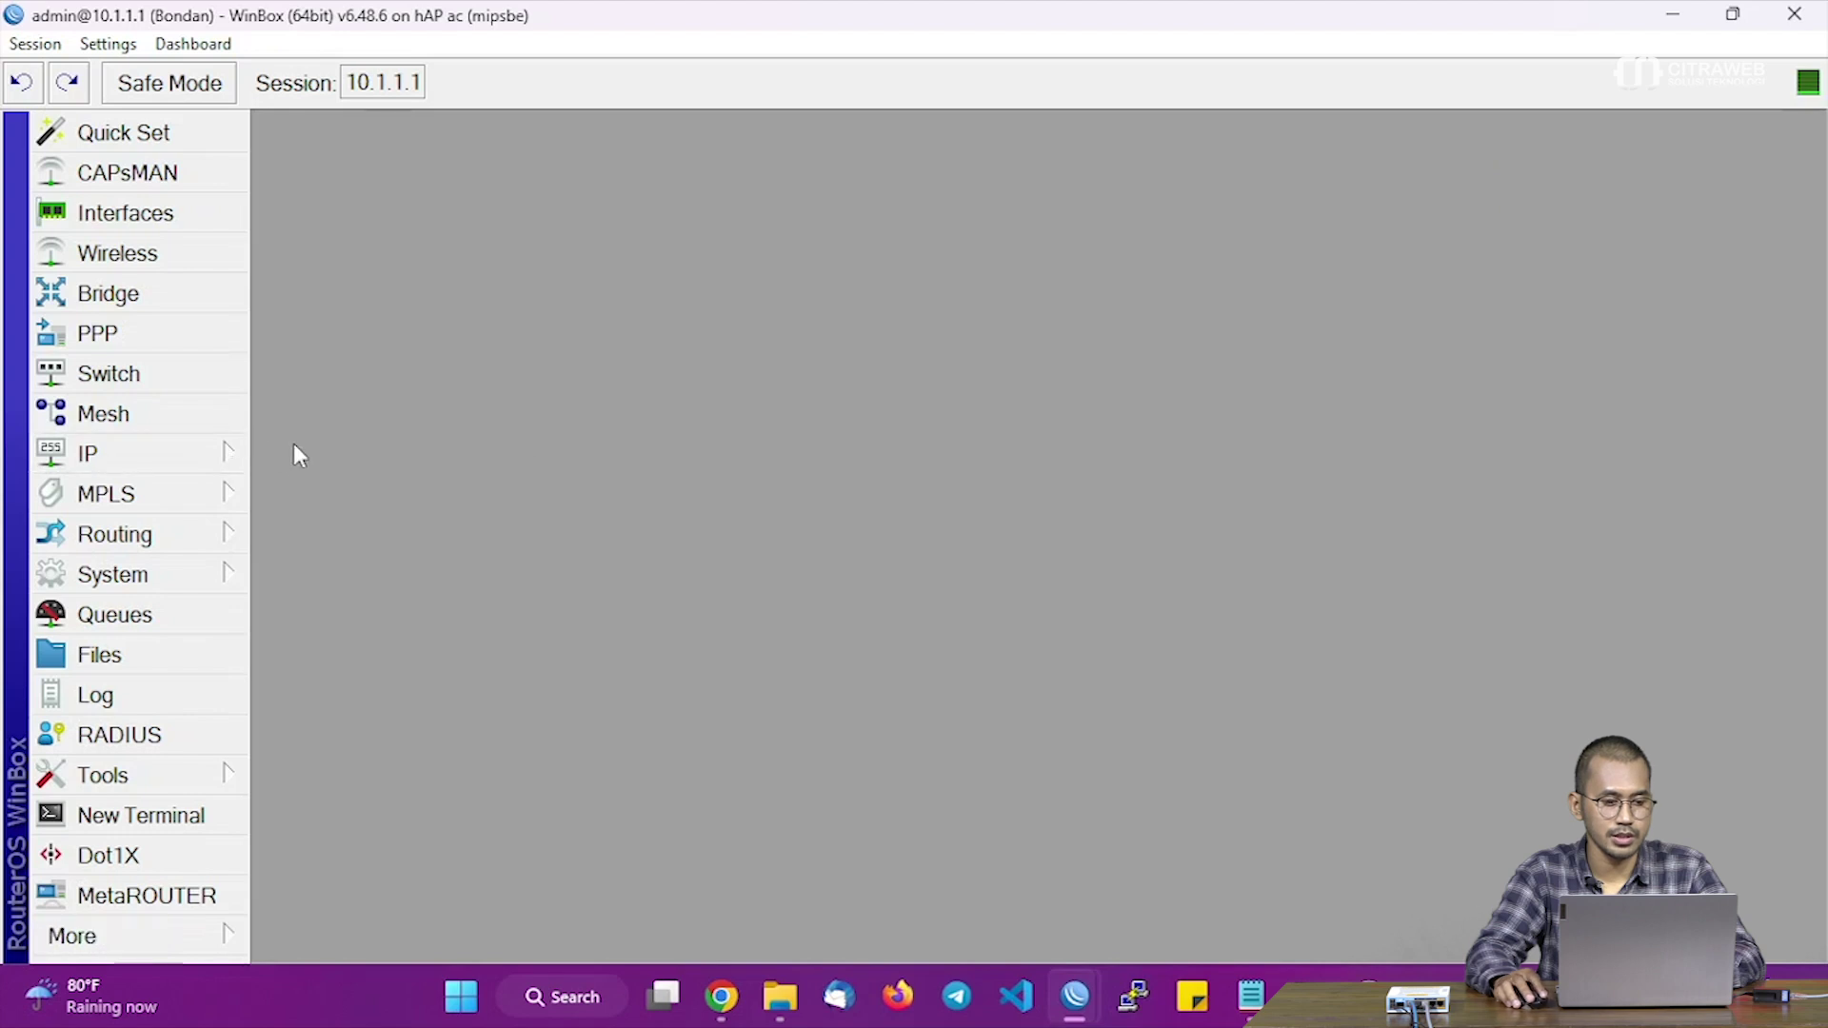
Step: Review the firewall's NAT rules for the outgoing ISP interfaces and close the firewall window
{"action": "left_click", "coordinate": [225, 463]}
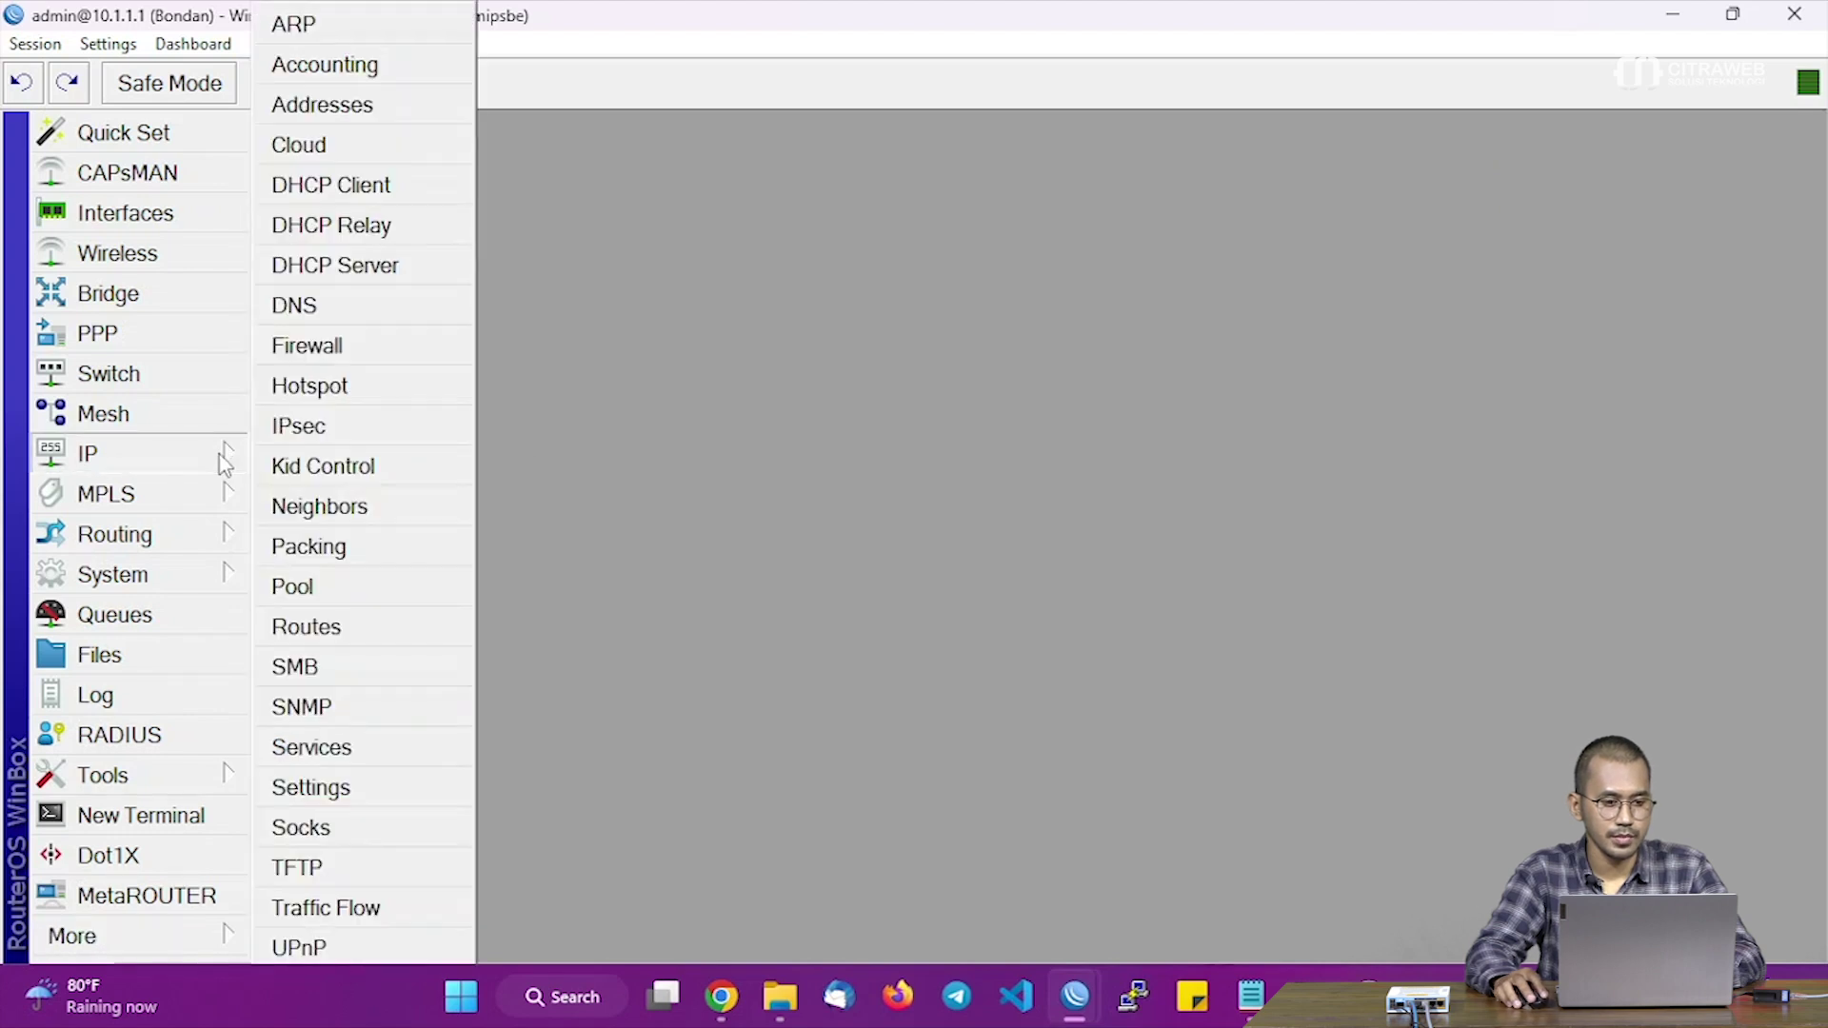
{"action": "left_click", "coordinate": [343, 352]}
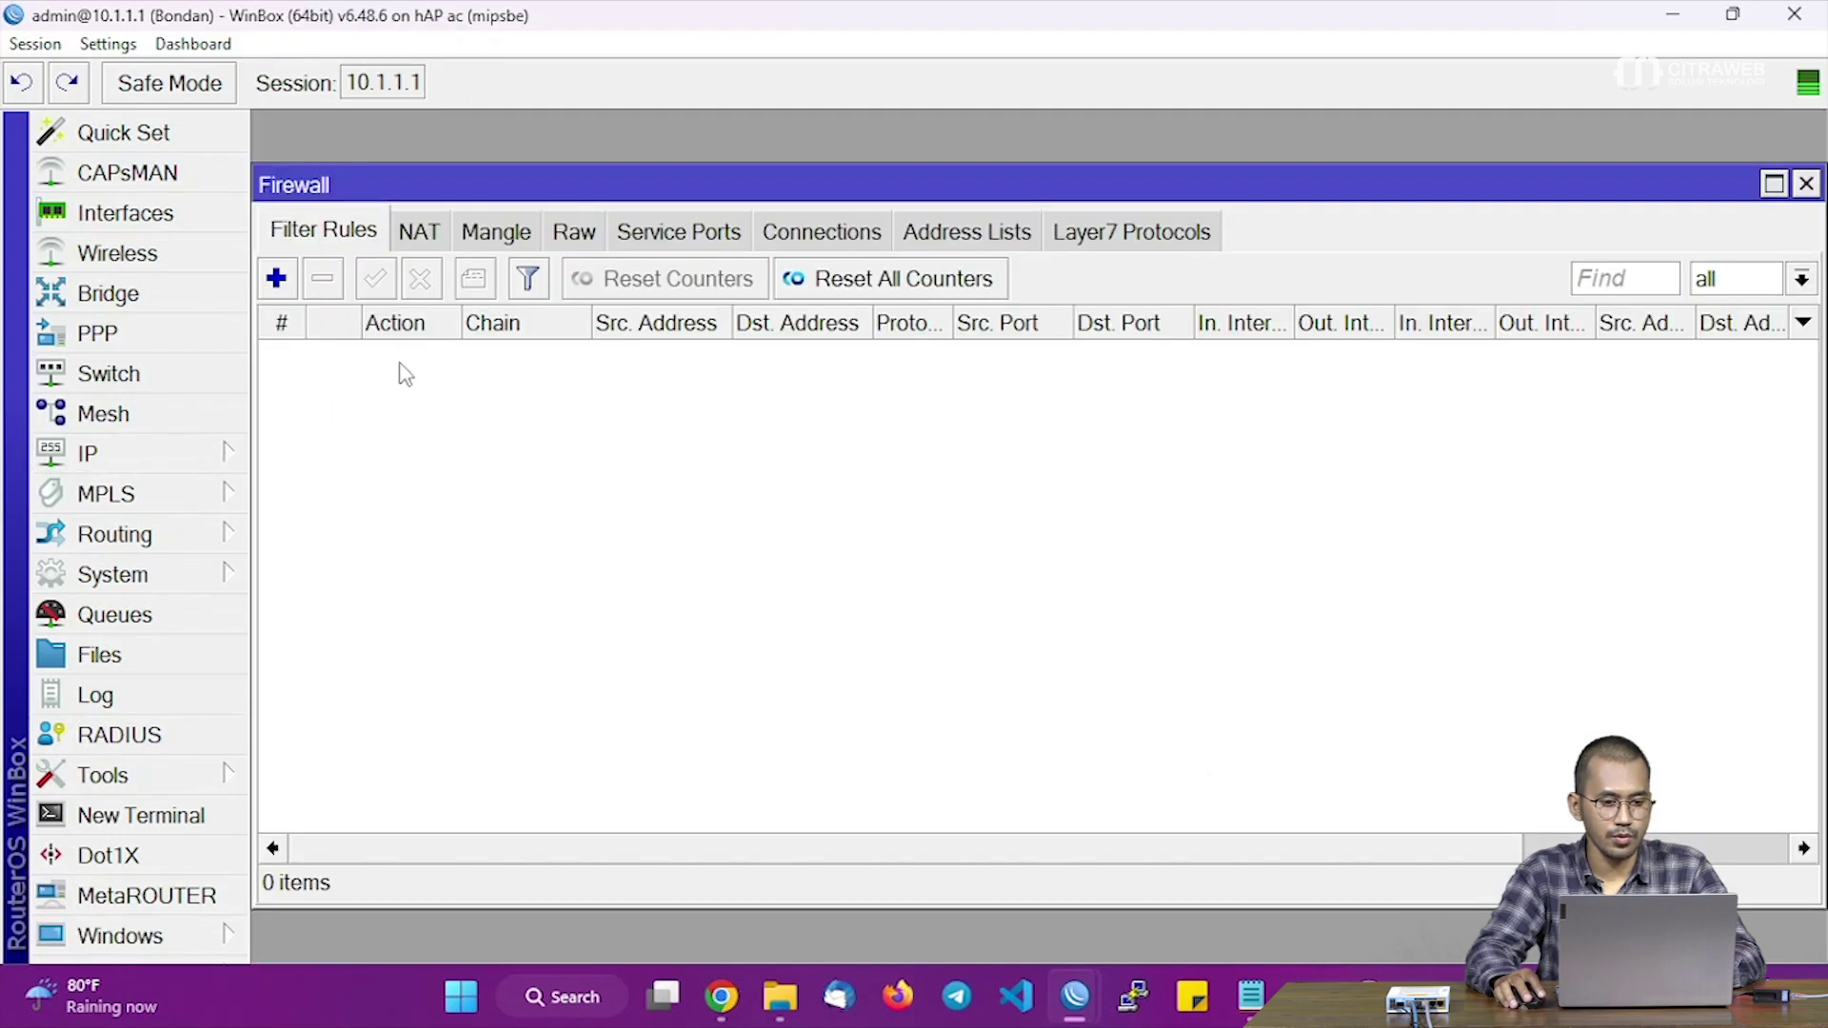
{"action": "left_click", "coordinate": [426, 236]}
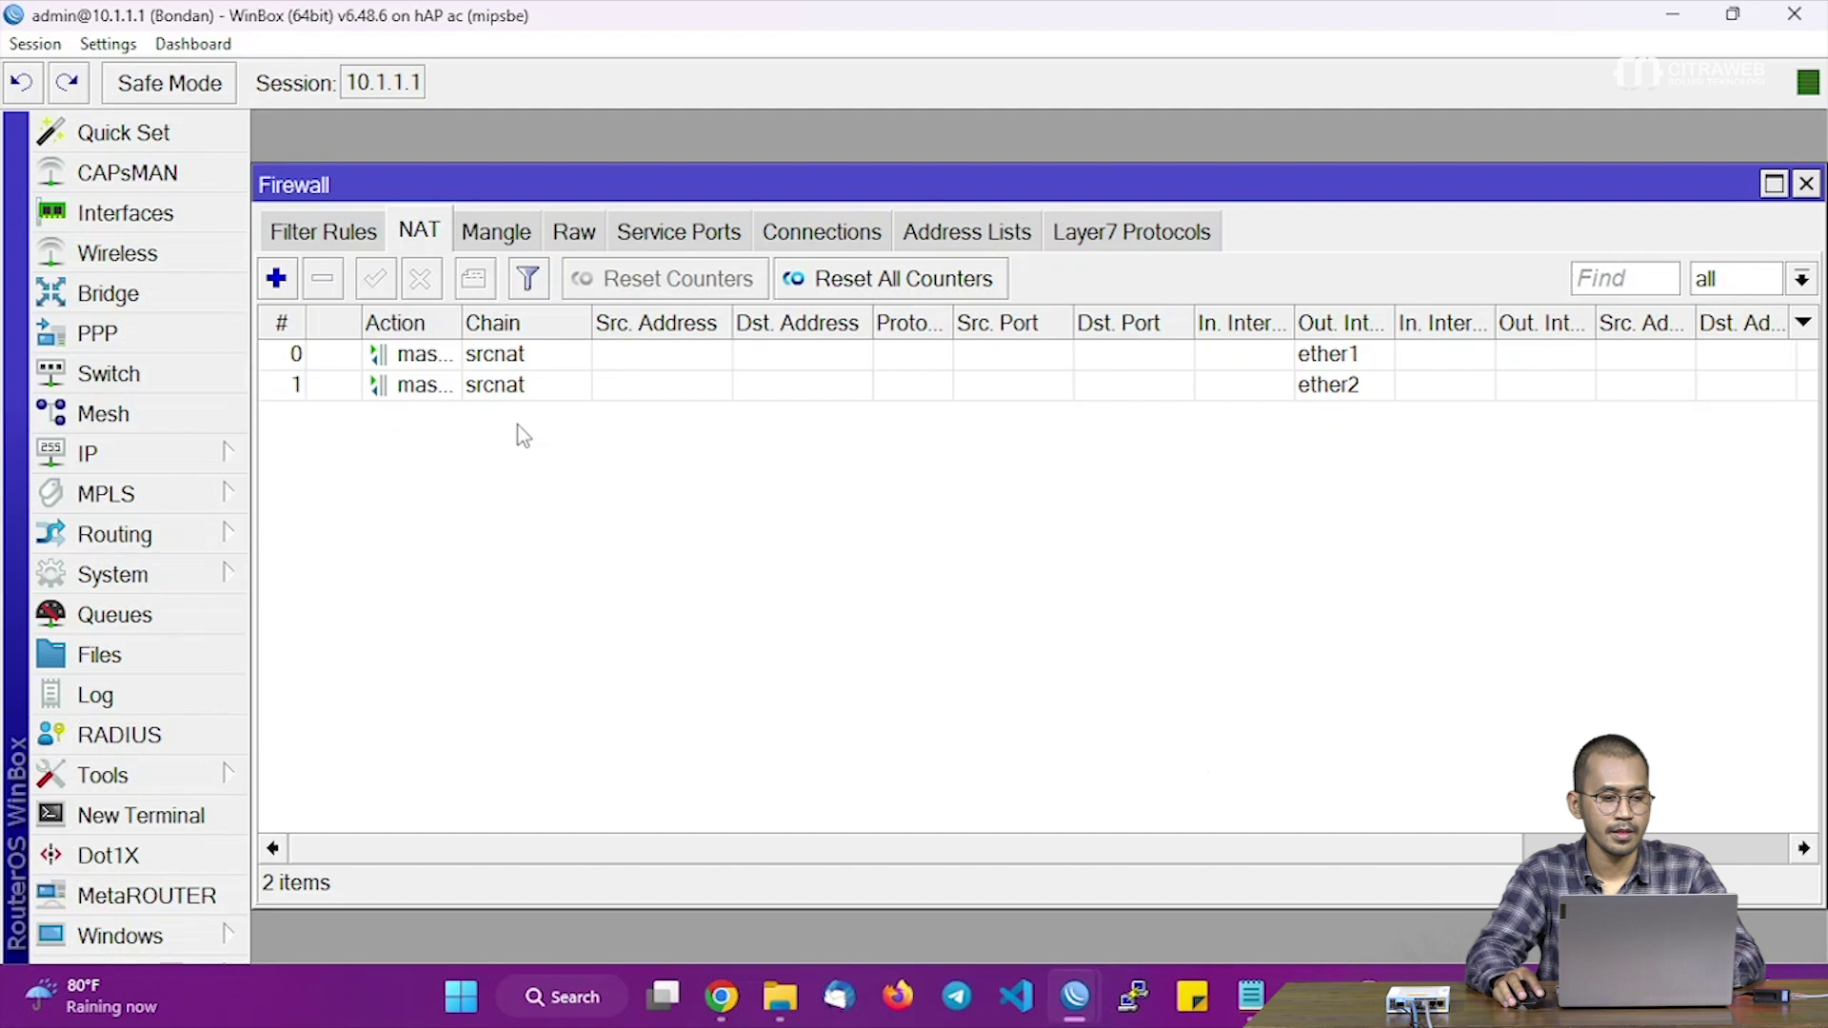
{"action": "key", "text": "Escape"}
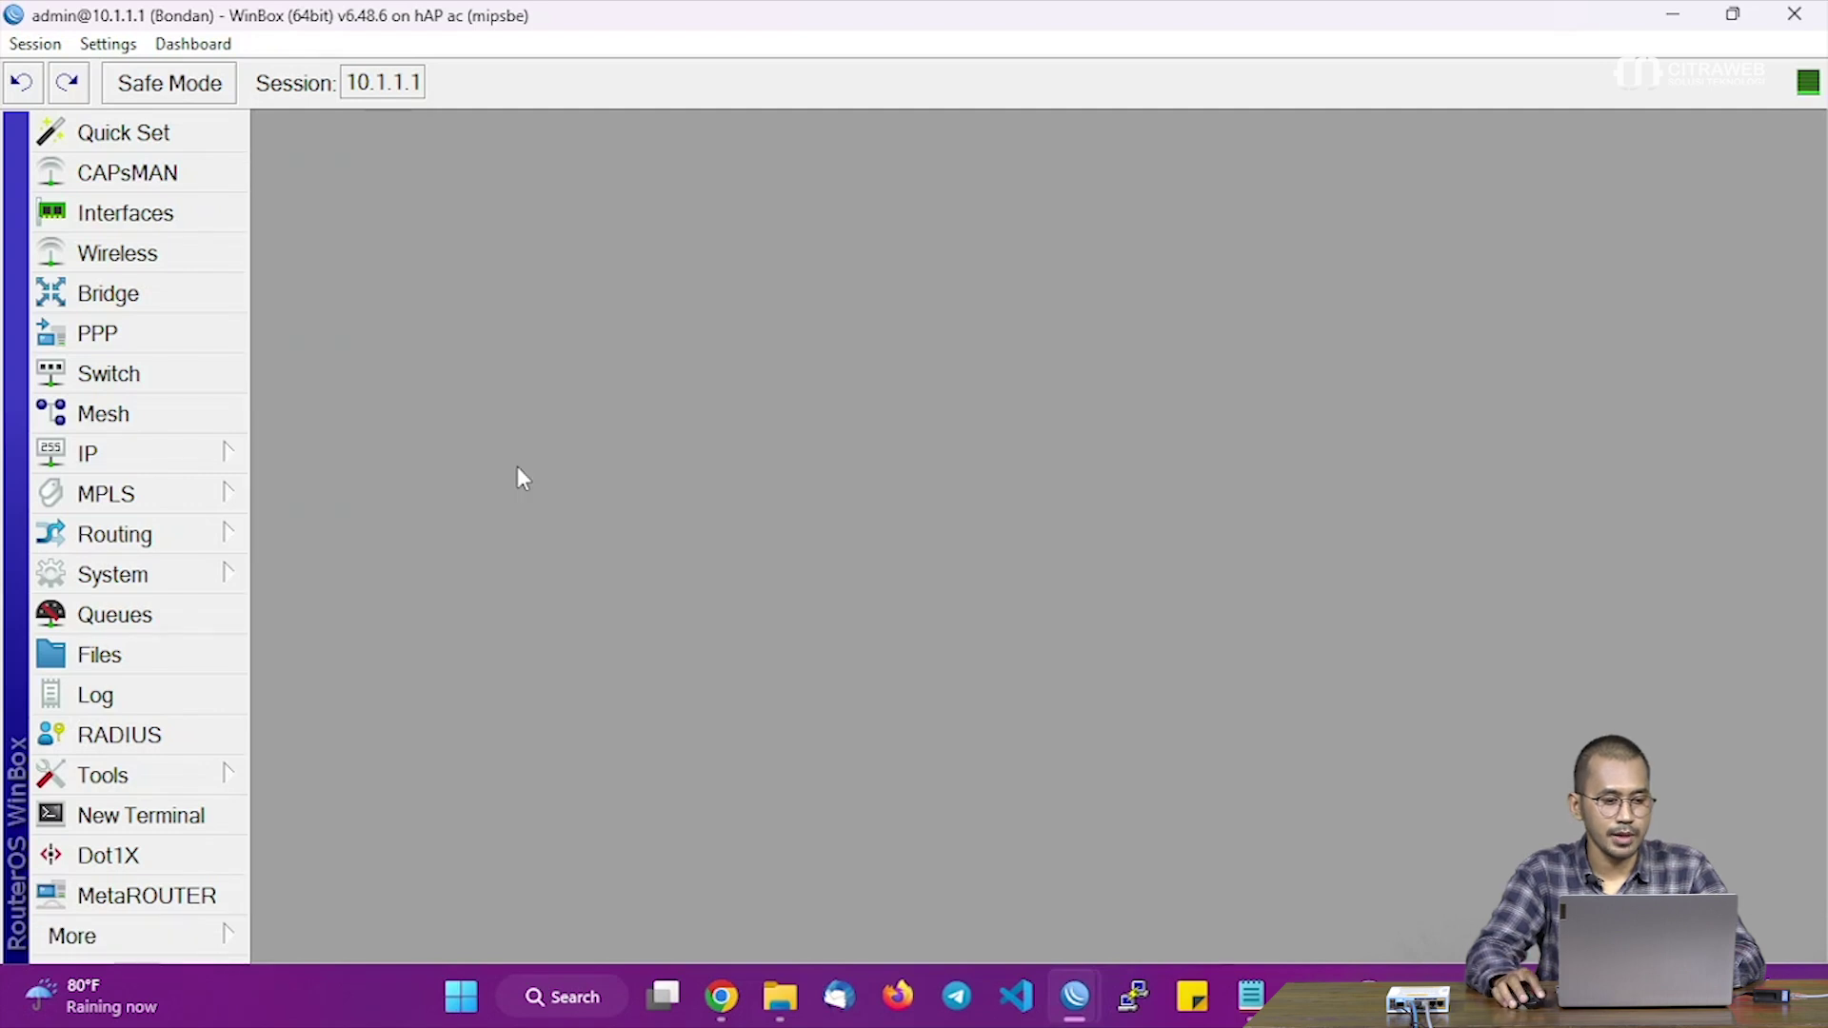
Step: Examine the route rules in the IP route list, checking each LAN source network and its lookup table
{"action": "left_click", "coordinate": [208, 465]}
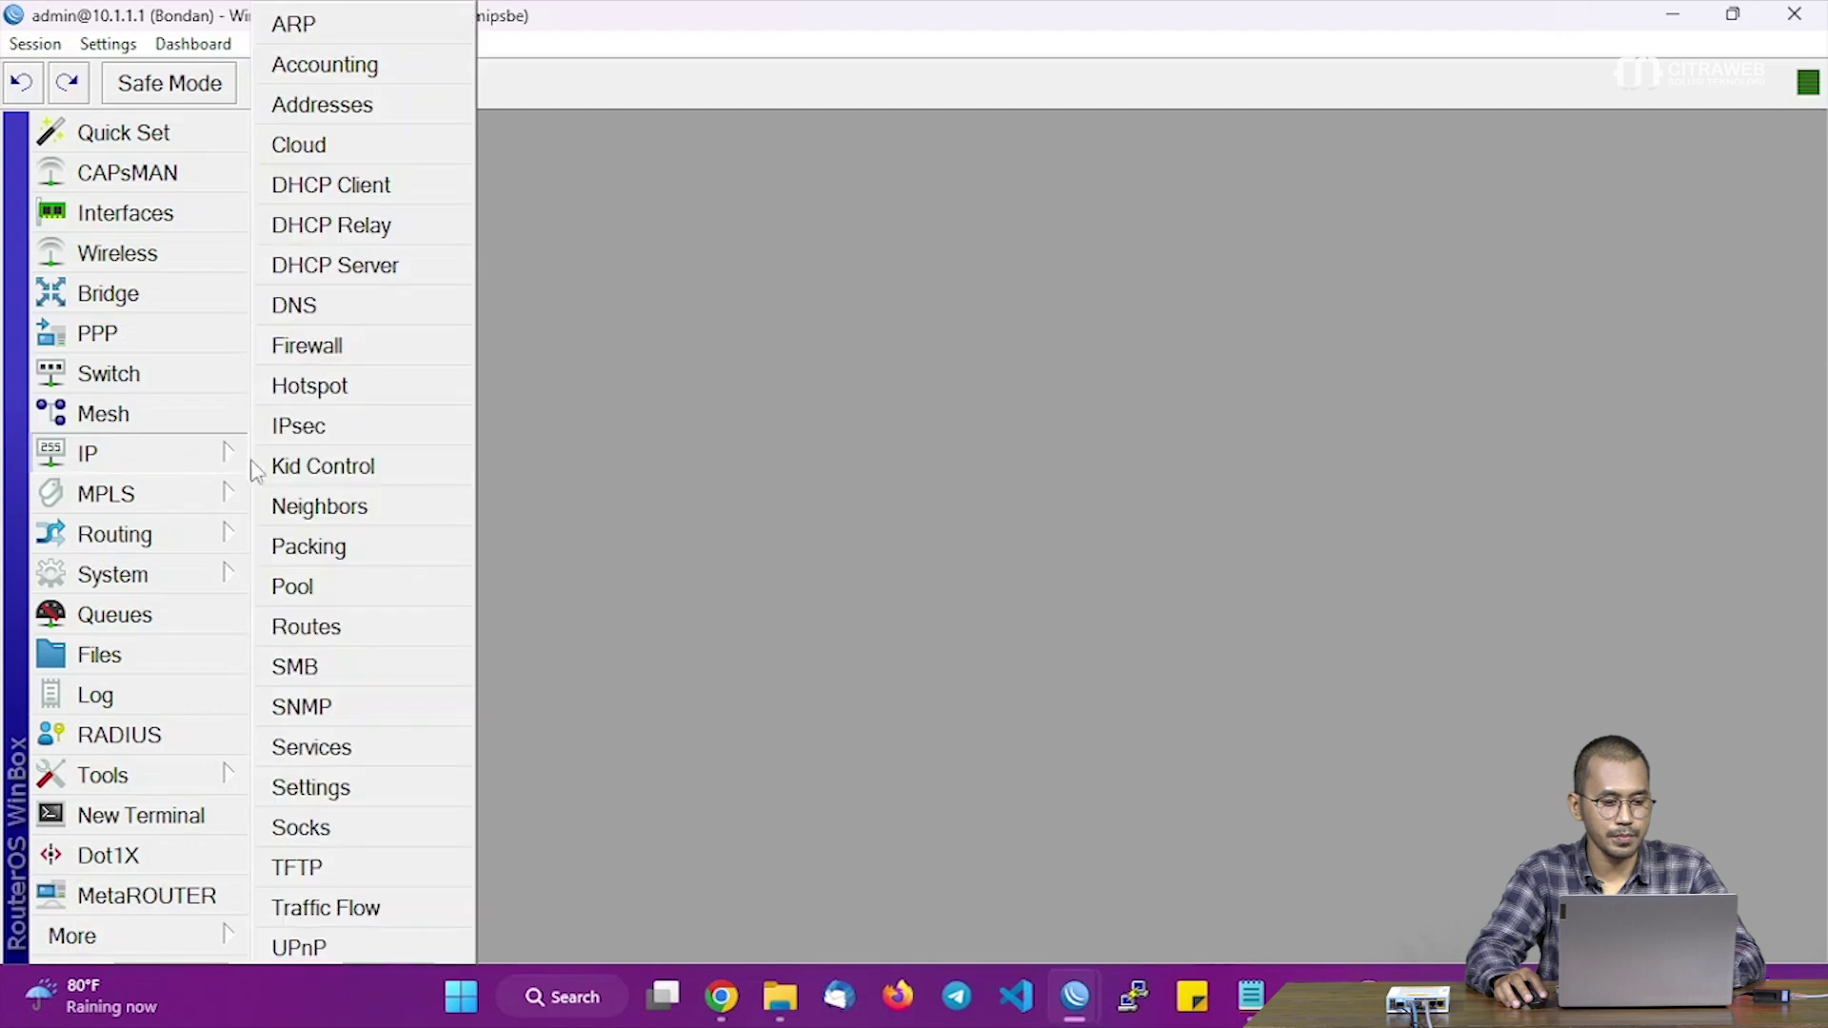
{"action": "left_click", "coordinate": [334, 631]}
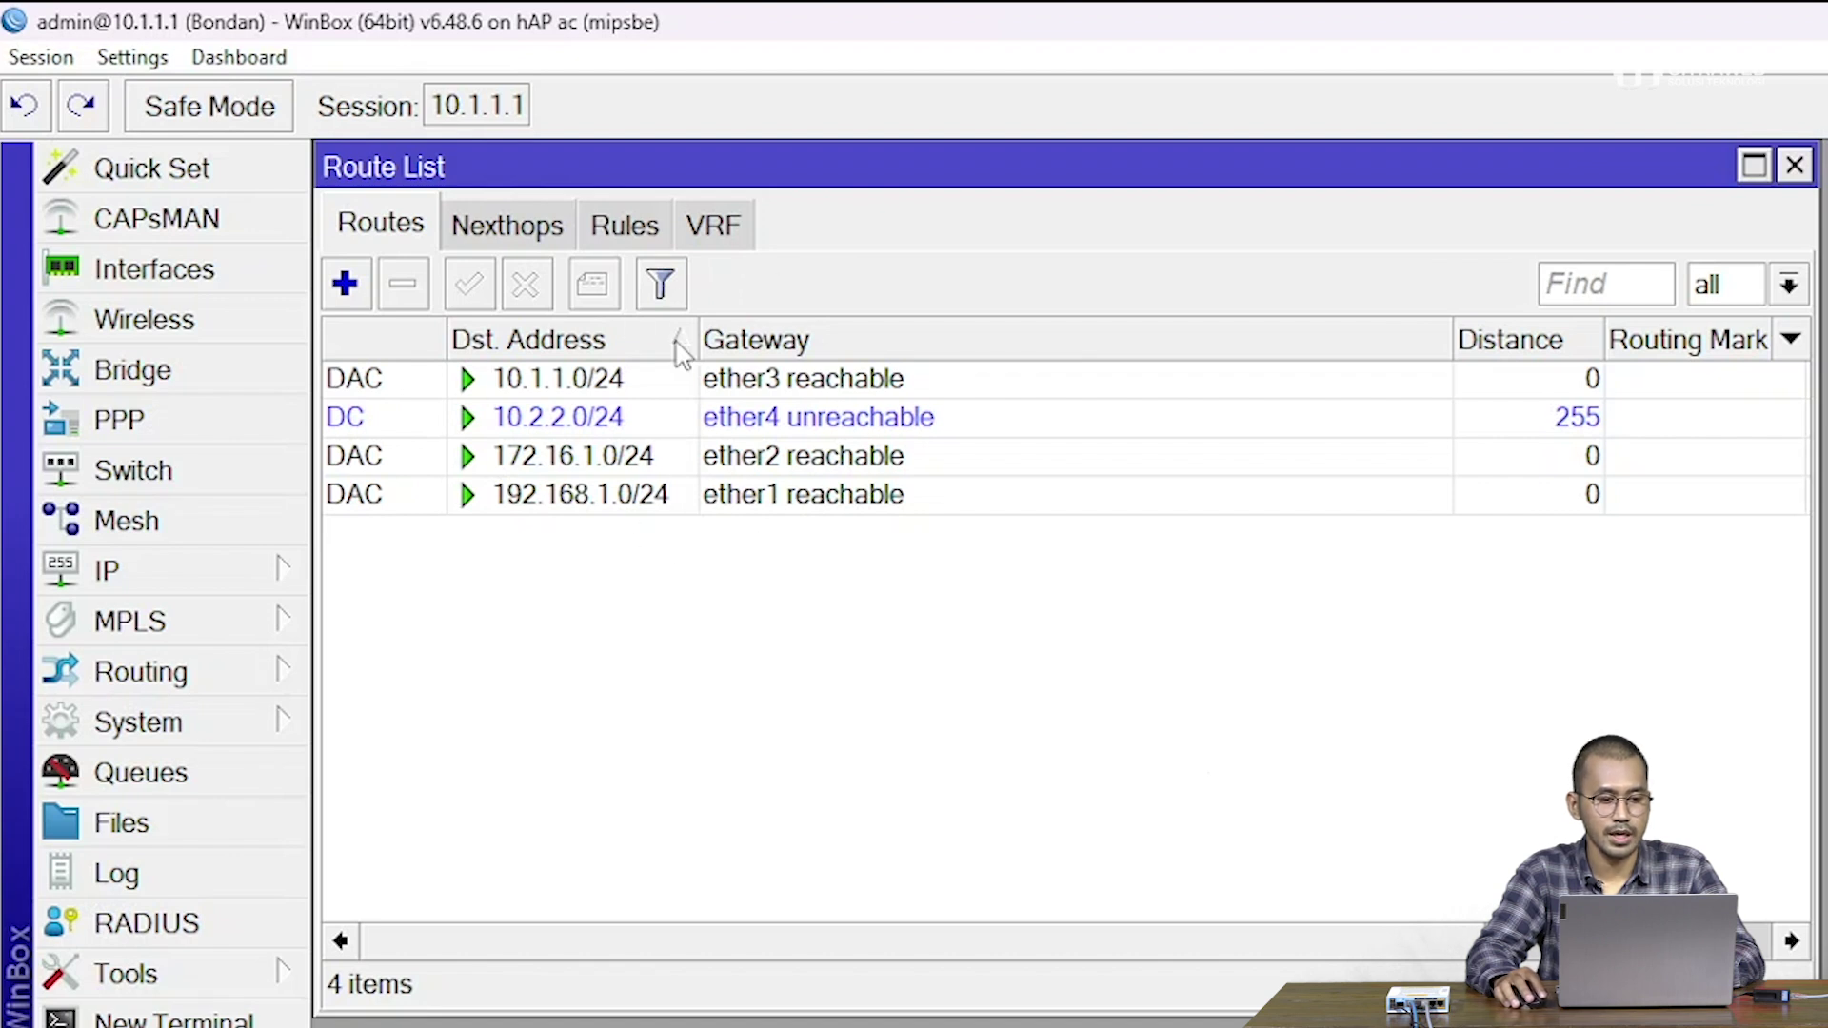
{"action": "left_click", "coordinate": [651, 234]}
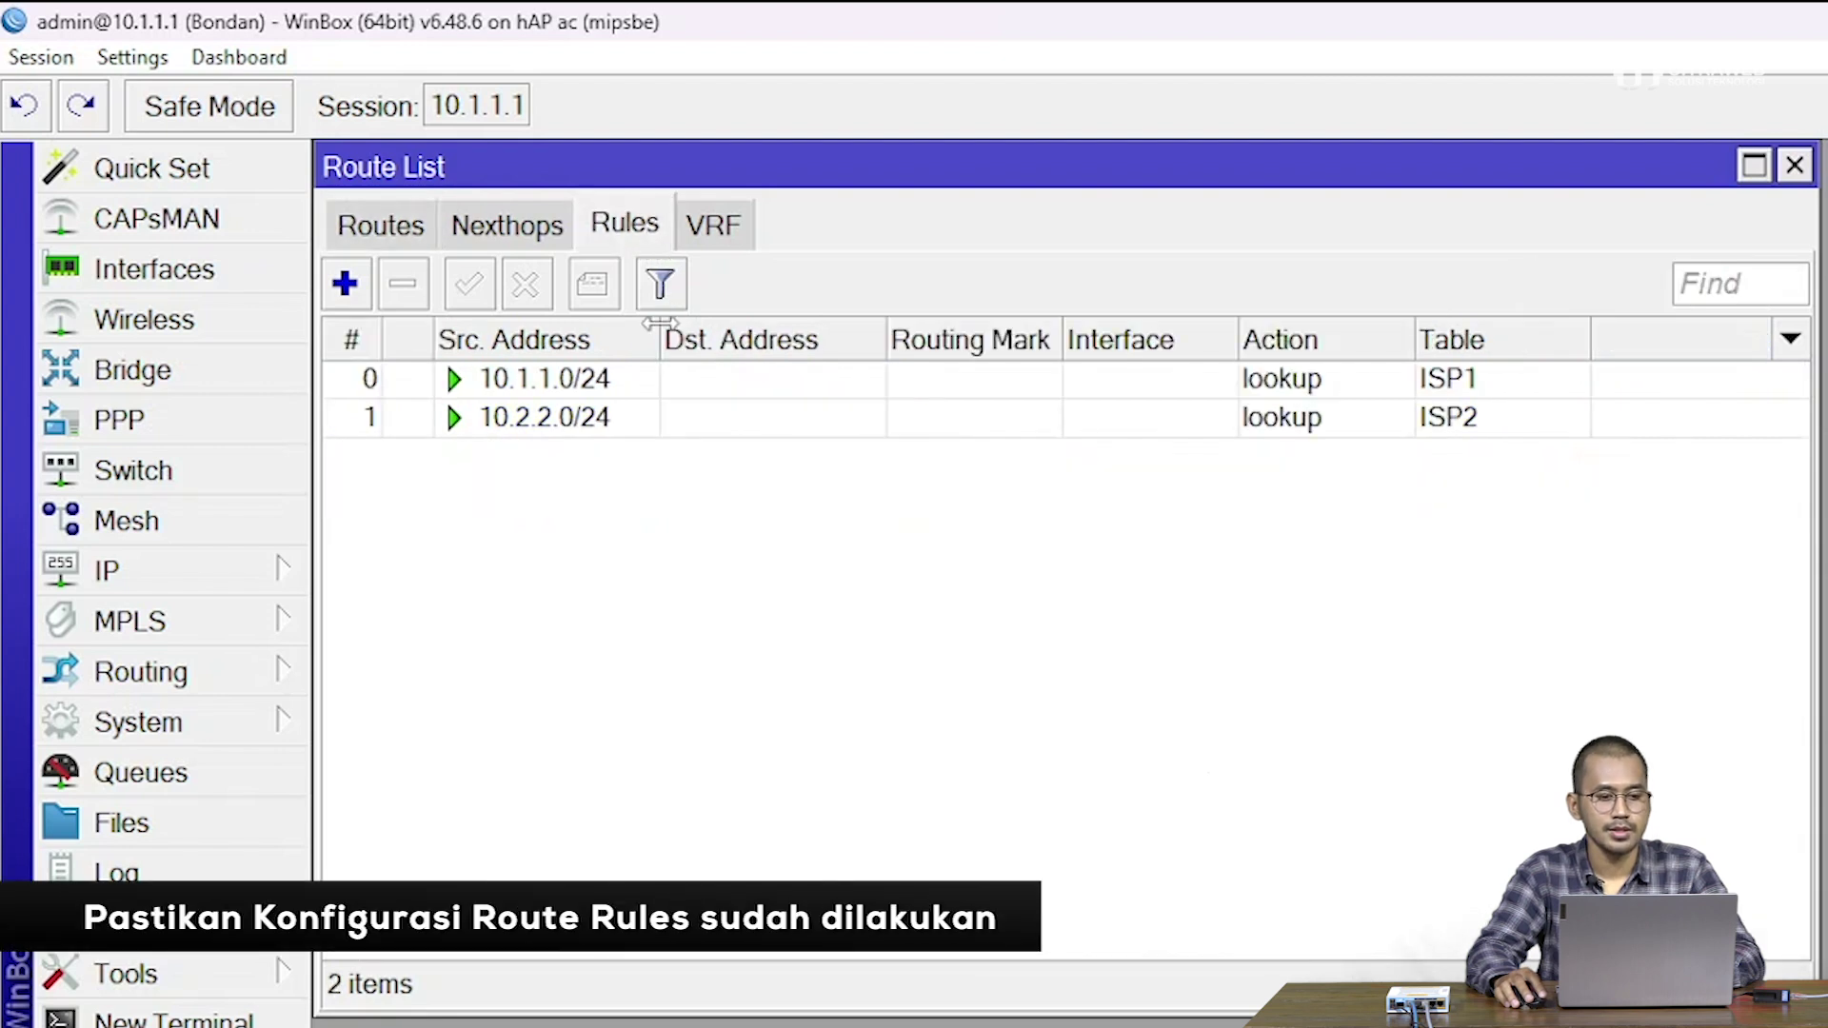
{"action": "left_click_drag", "start_coordinate": [659, 324], "coordinate": [665, 328]}
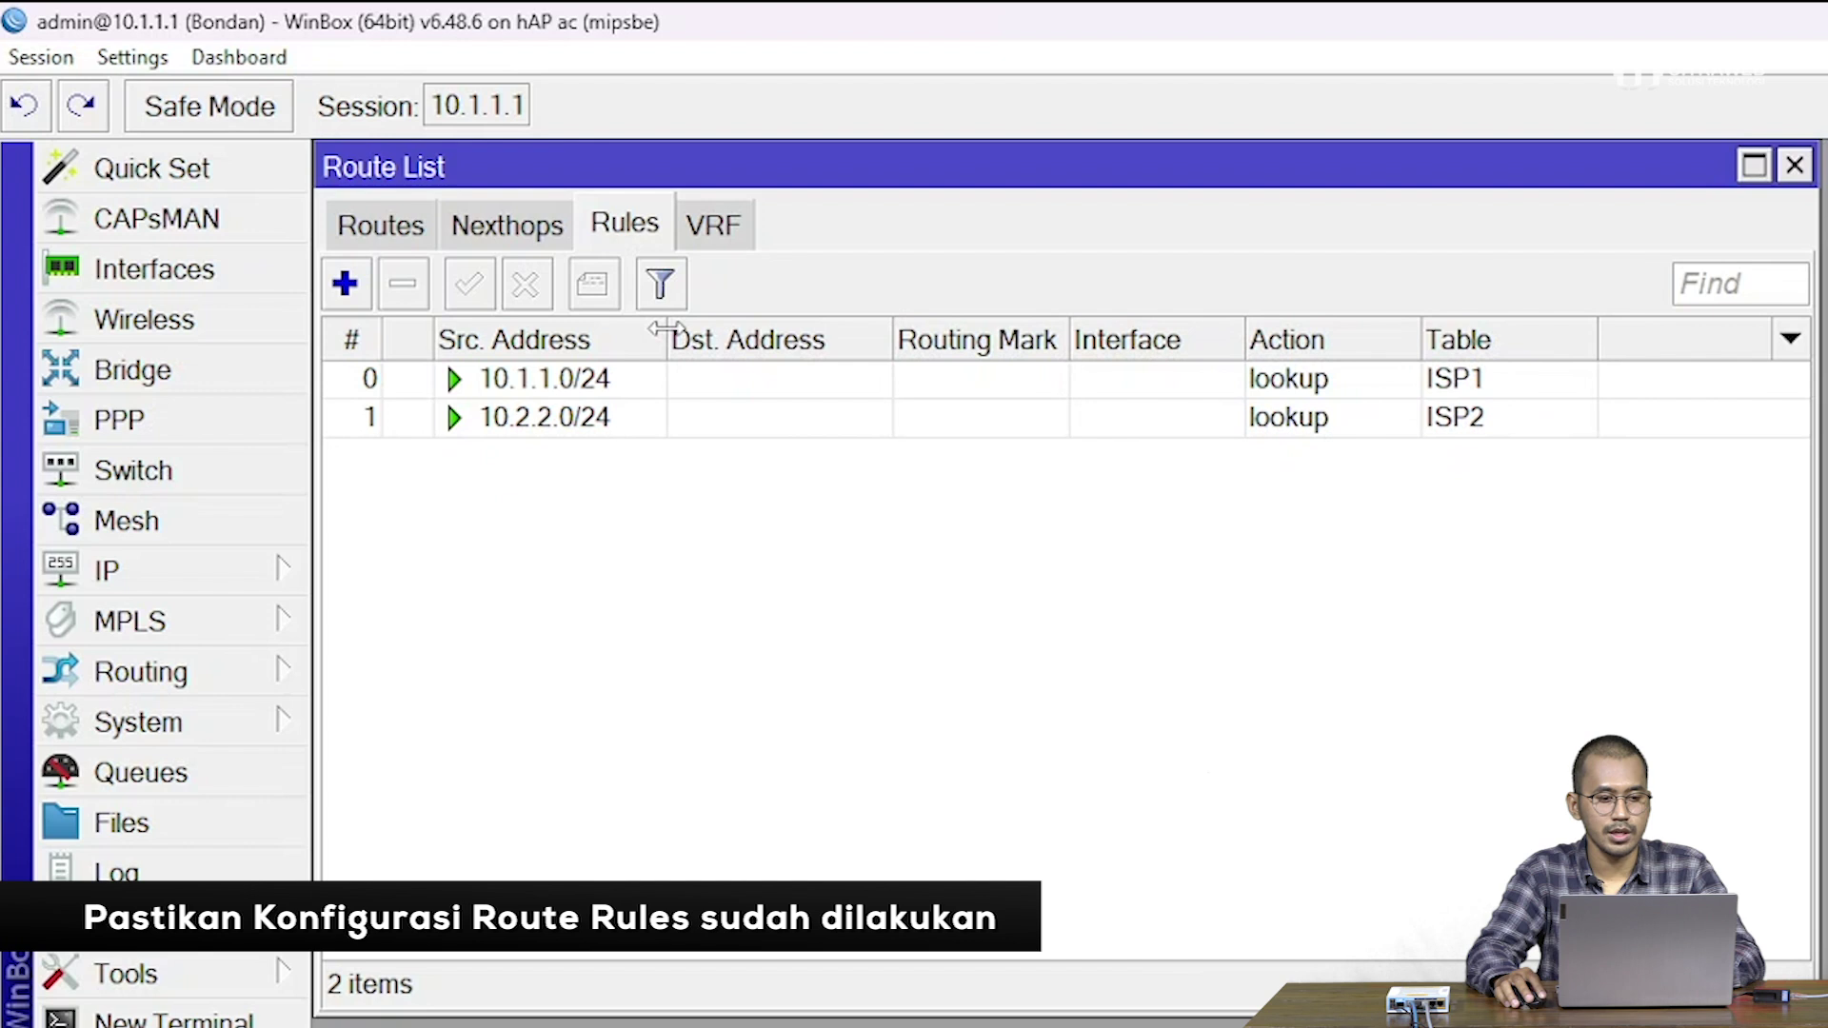
{"action": "left_click", "coordinate": [631, 395]}
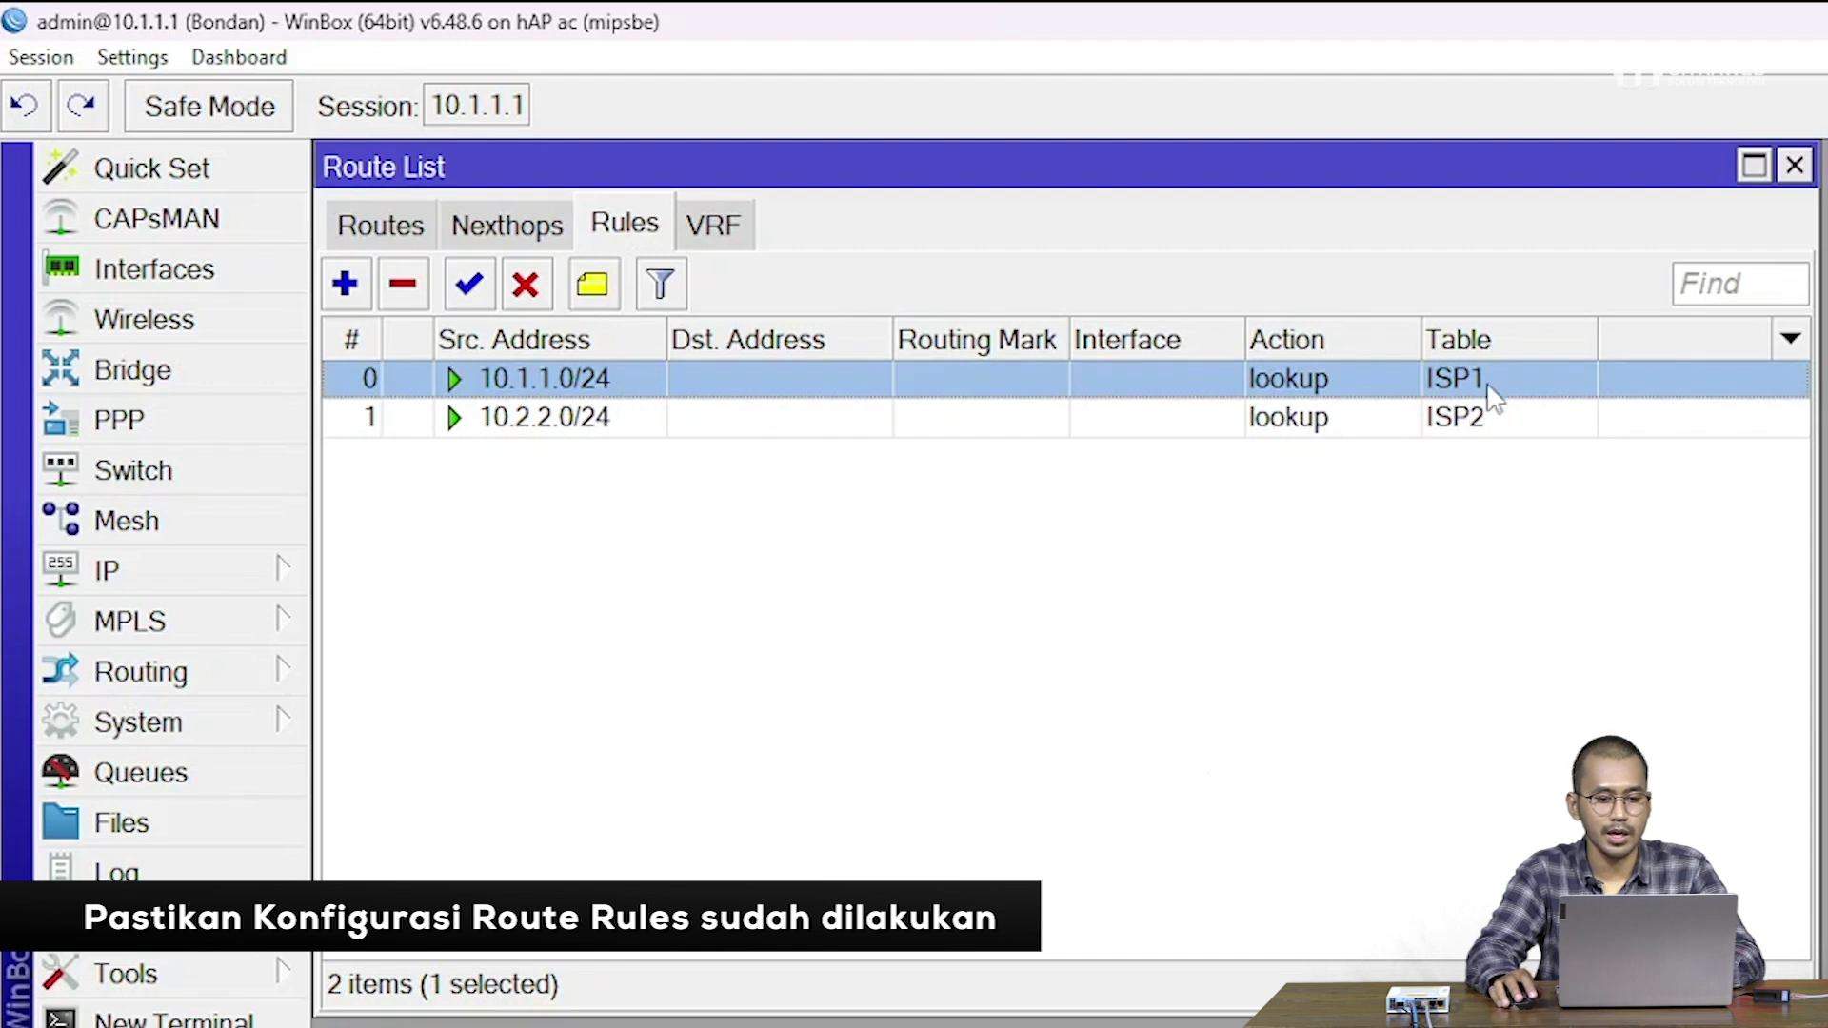
{"action": "left_click", "coordinate": [597, 419]}
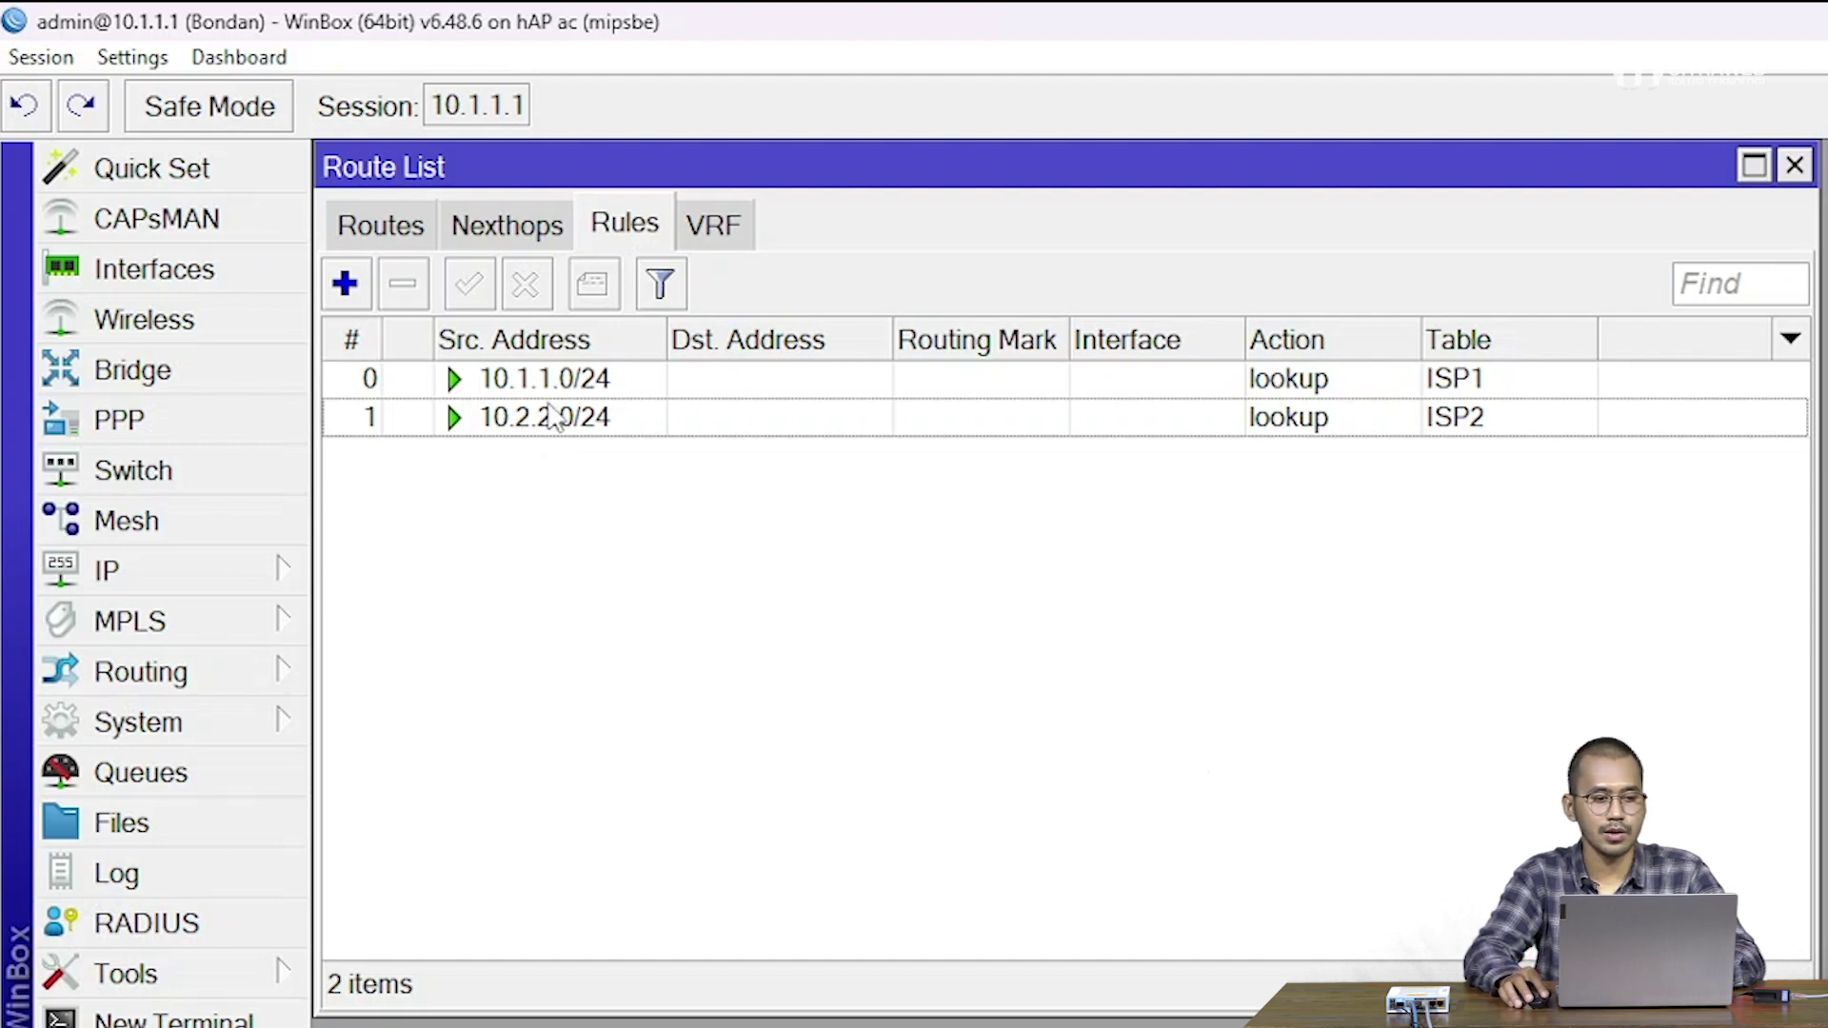
Step: Add a route to destination 8.8.8.8 through gateway 192.168.1.1
{"action": "left_click", "coordinate": [392, 233]}
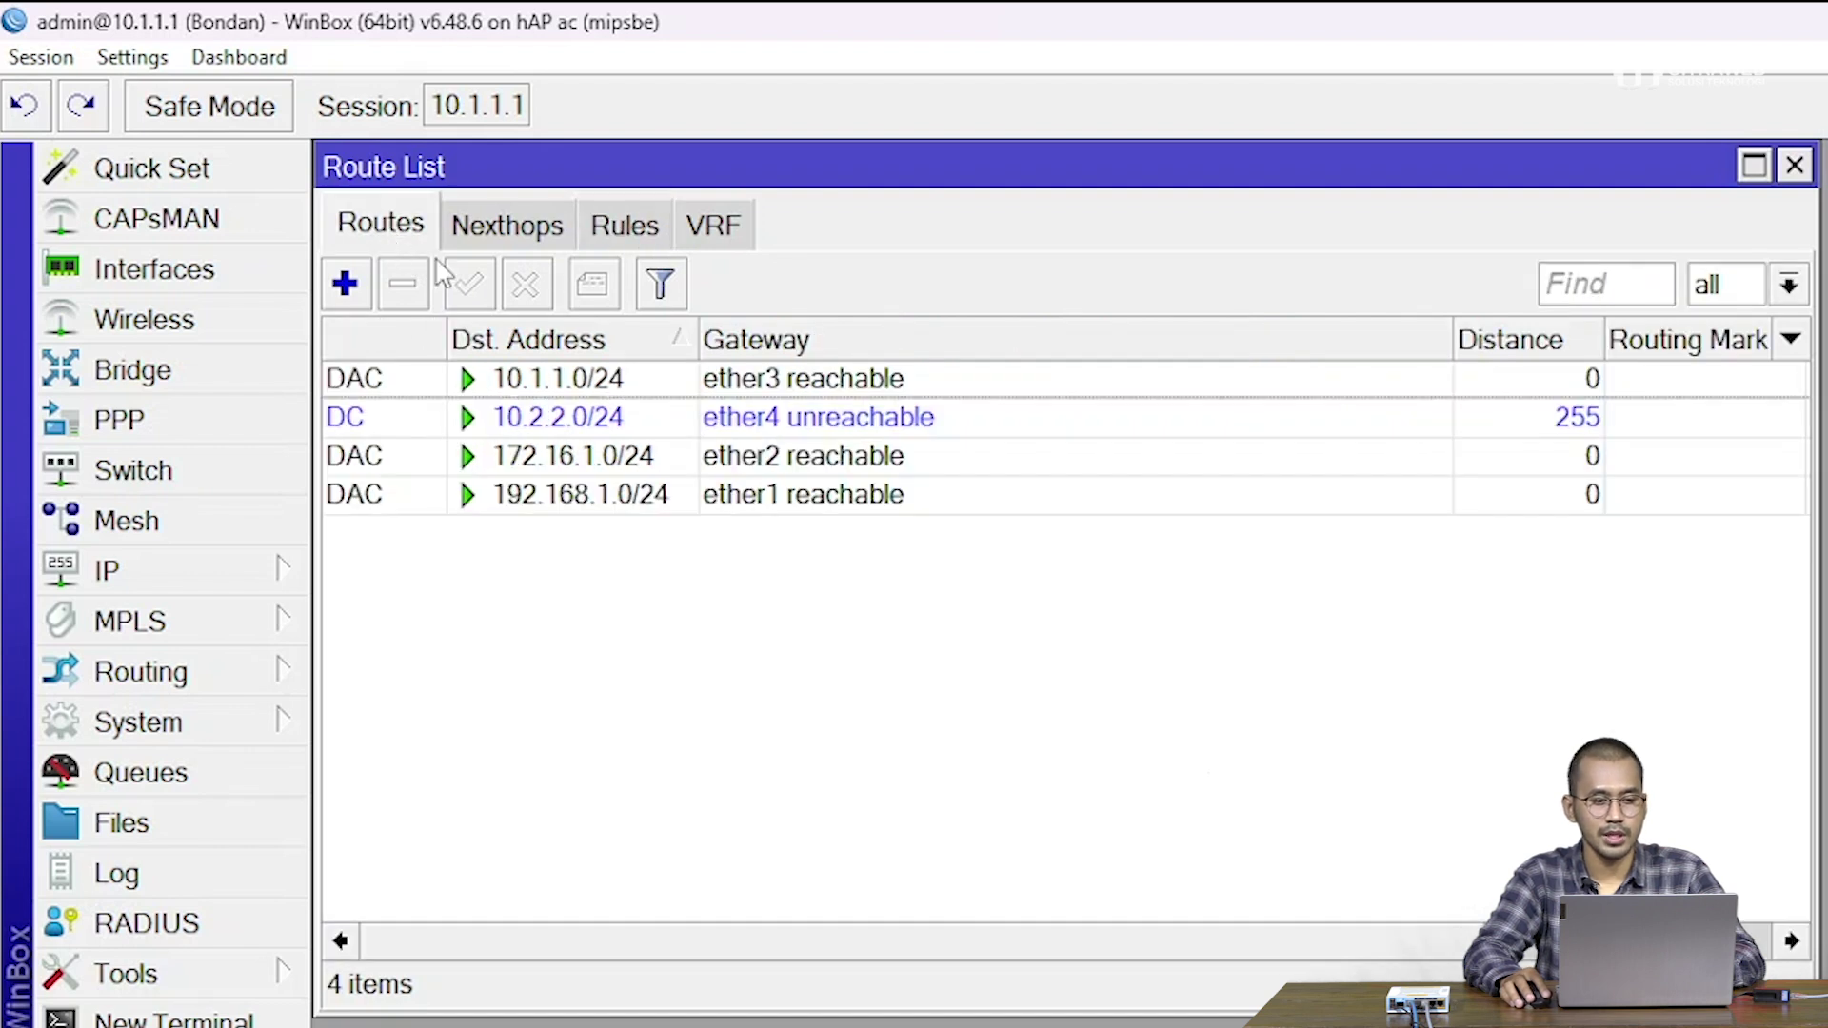
{"action": "left_click", "coordinate": [345, 282]}
{"action": "left_click_drag", "start_coordinate": [538, 310], "coordinate": [993, 330]}
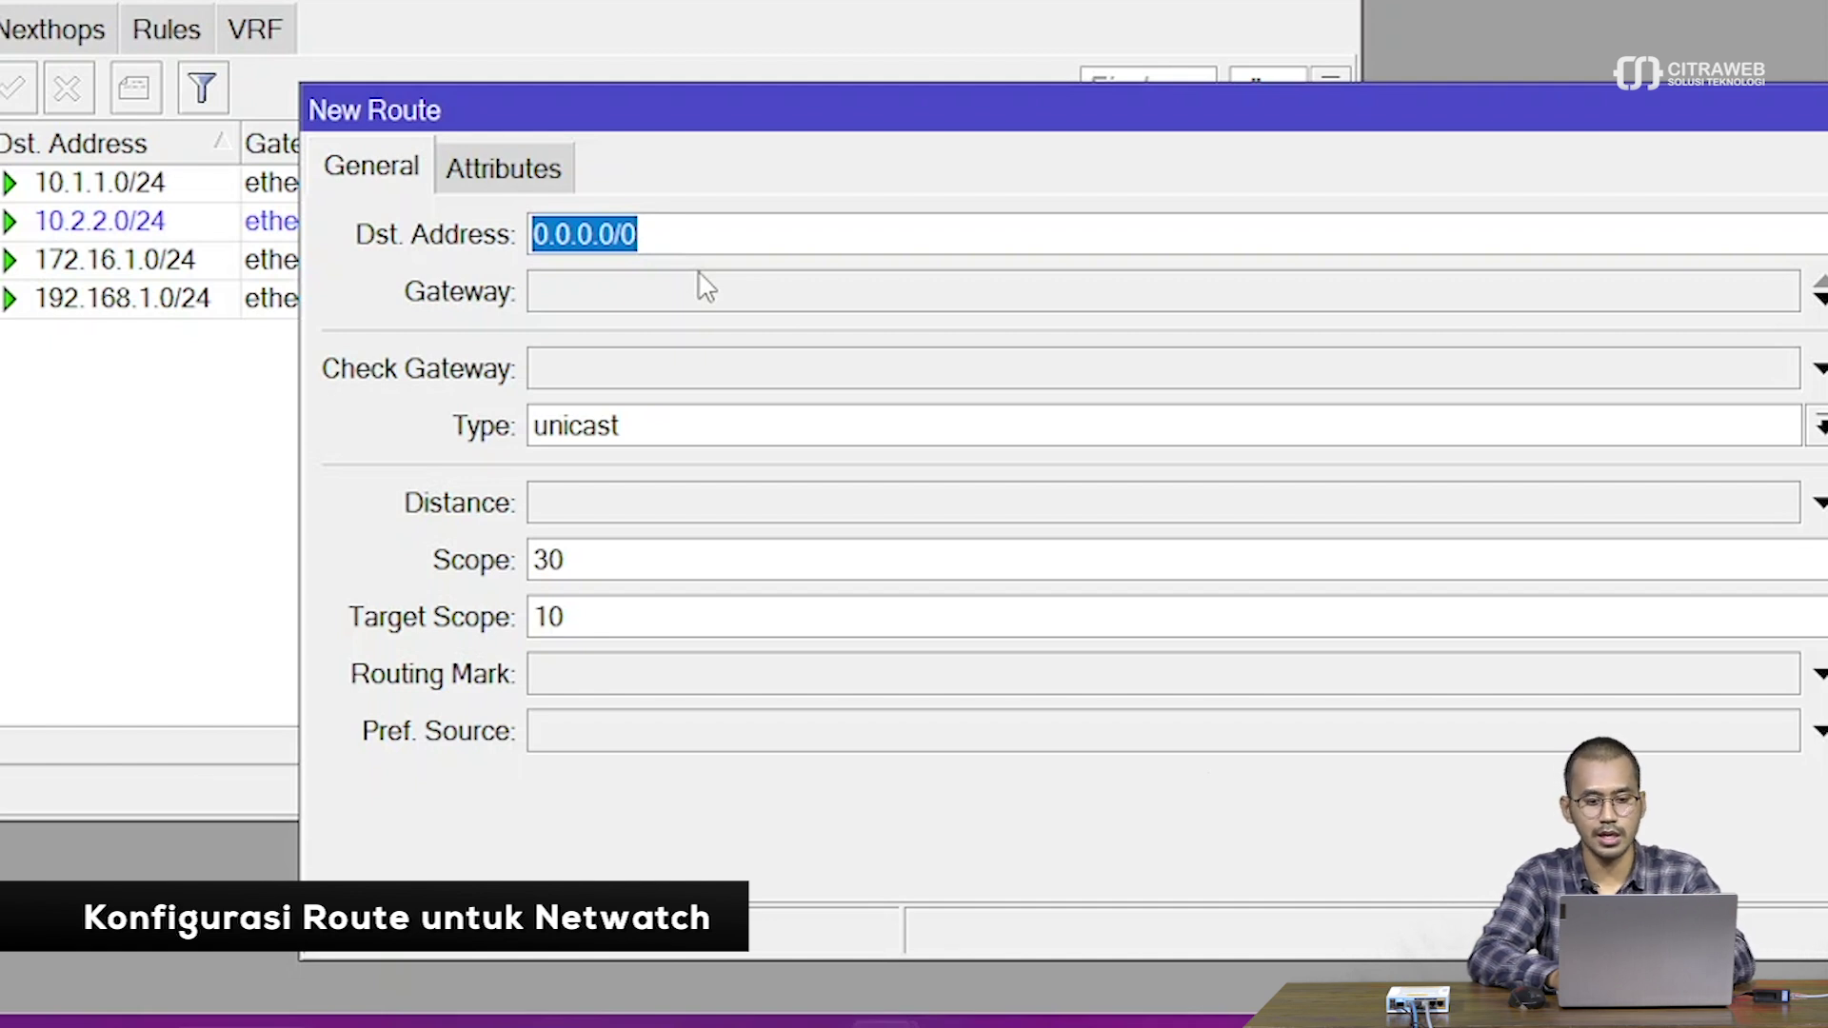
{"action": "type", "text": "8.8.8.8"}
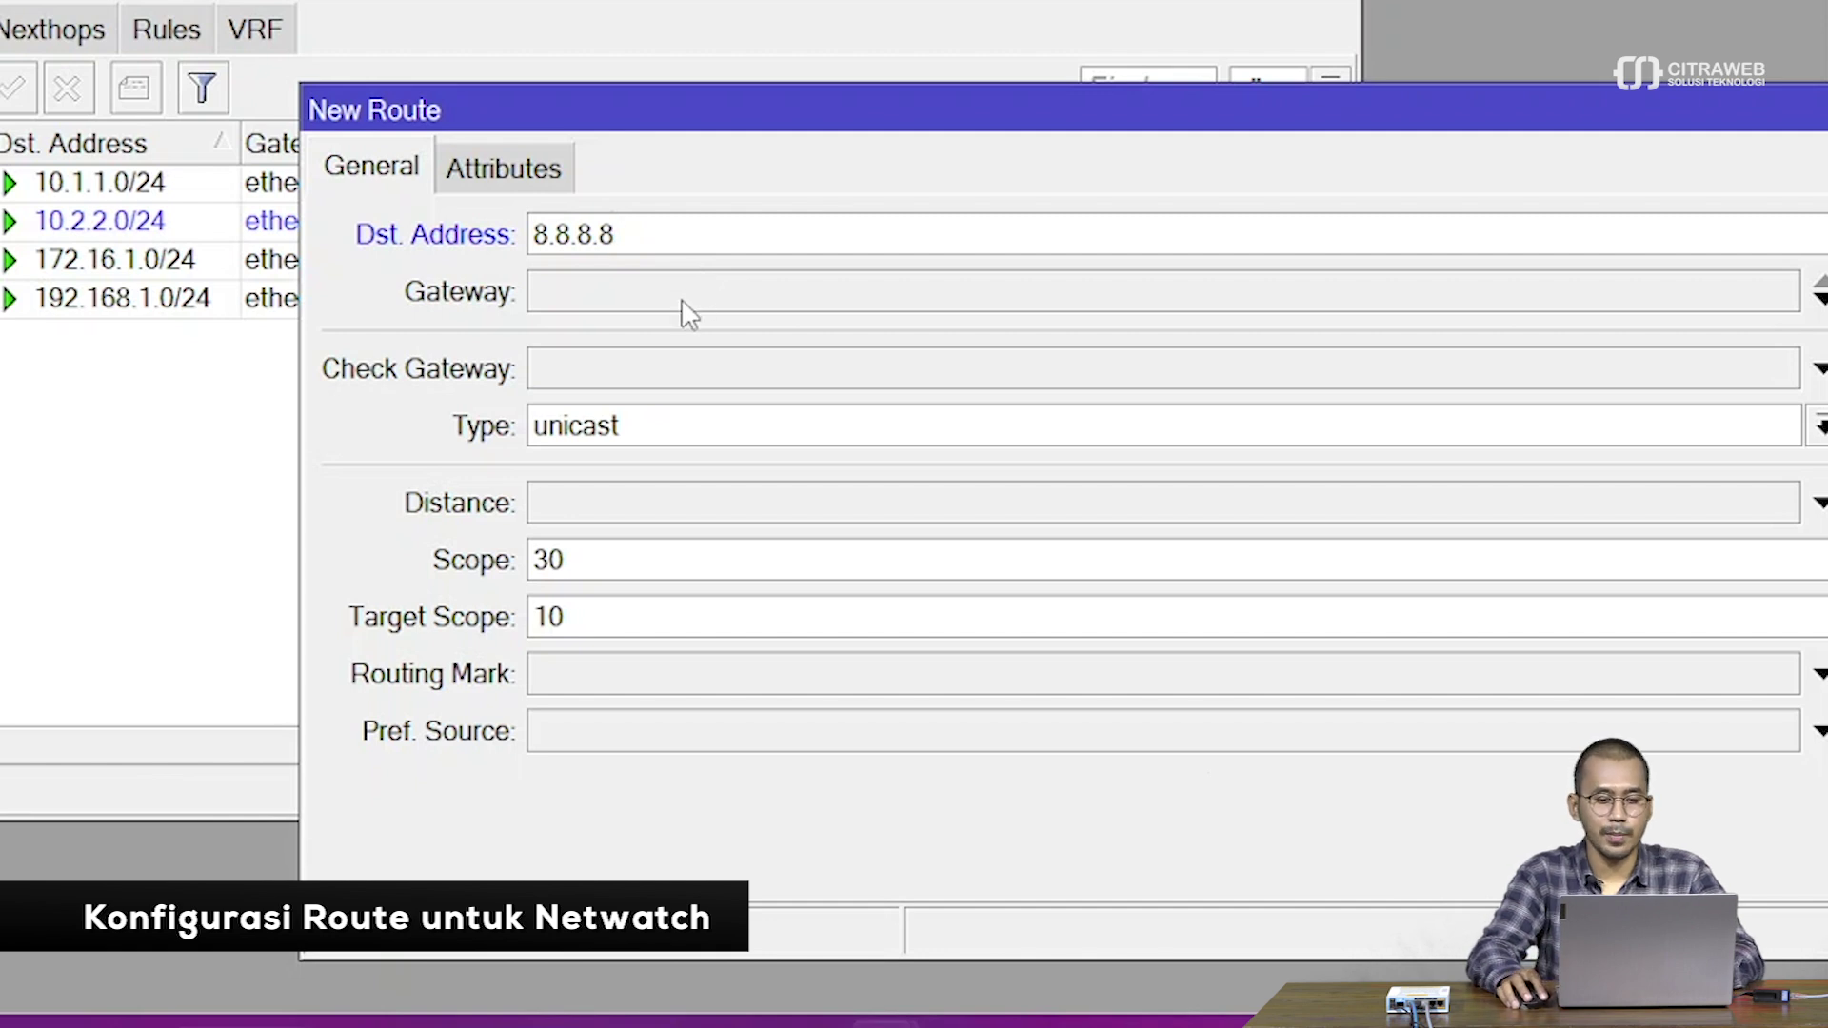
{"action": "left_click", "coordinate": [683, 300]}
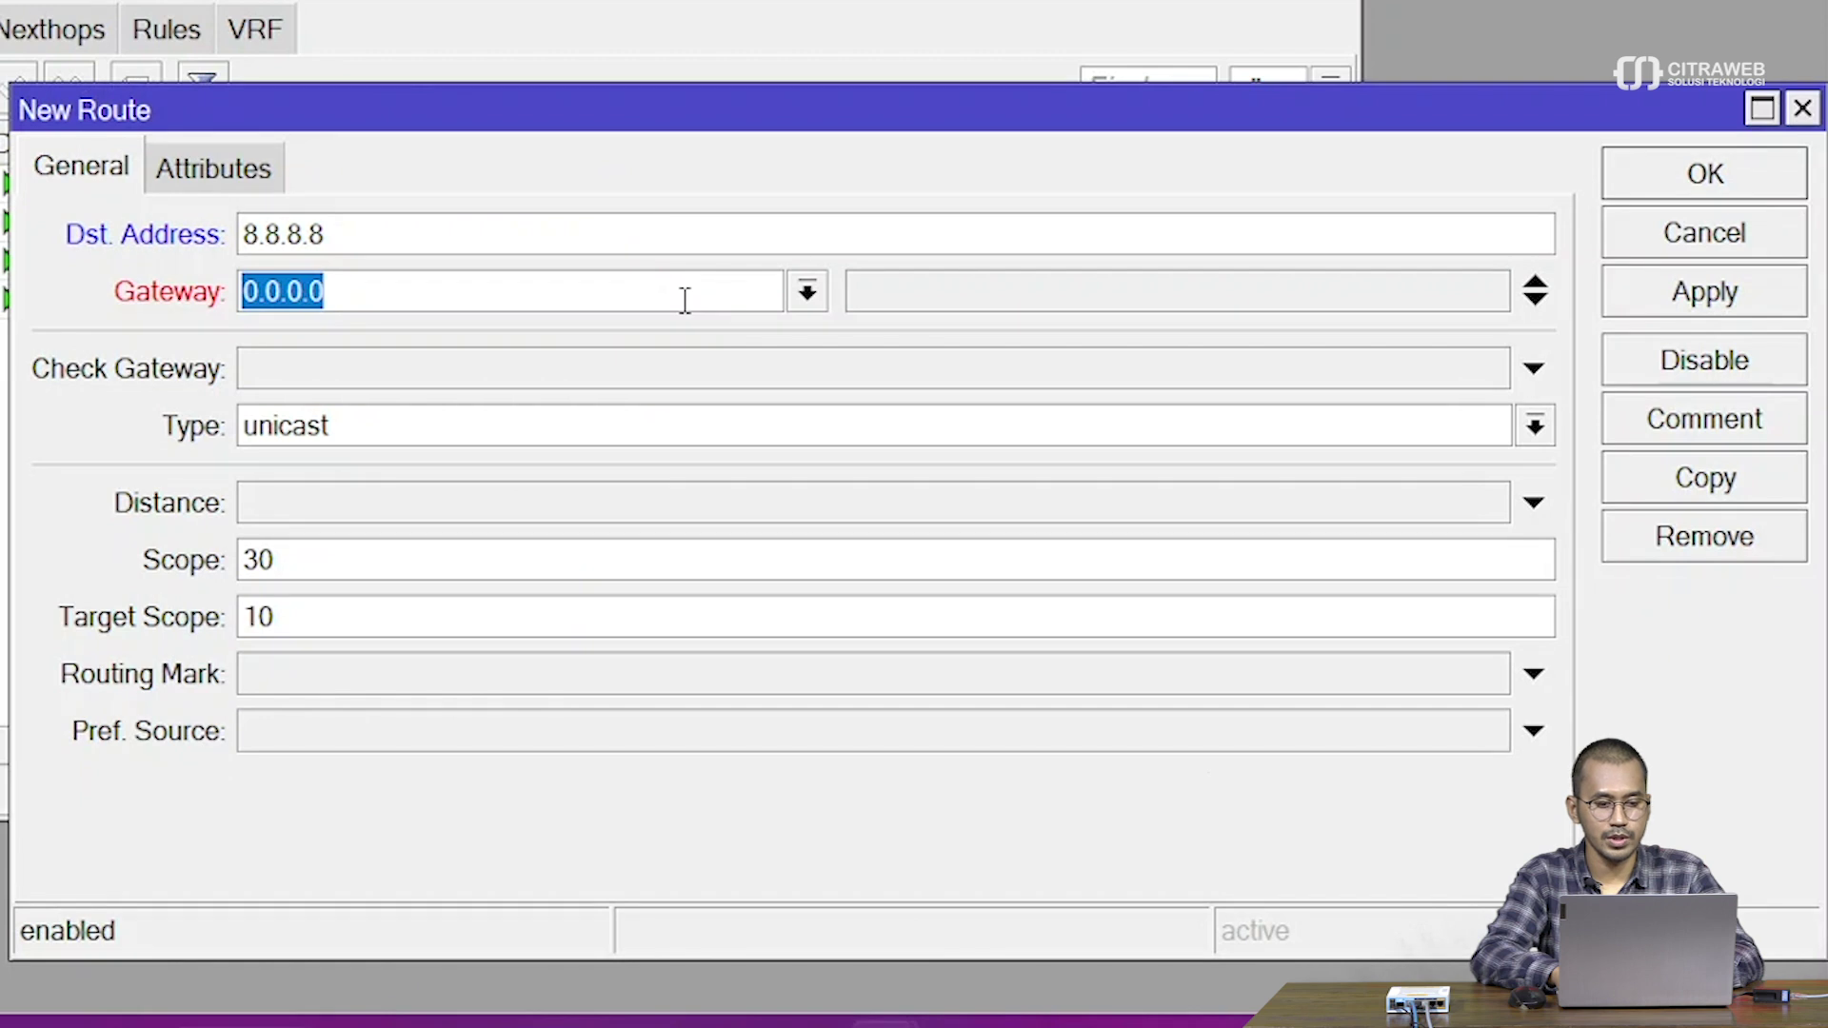
{"action": "type", "text": "192.168."}
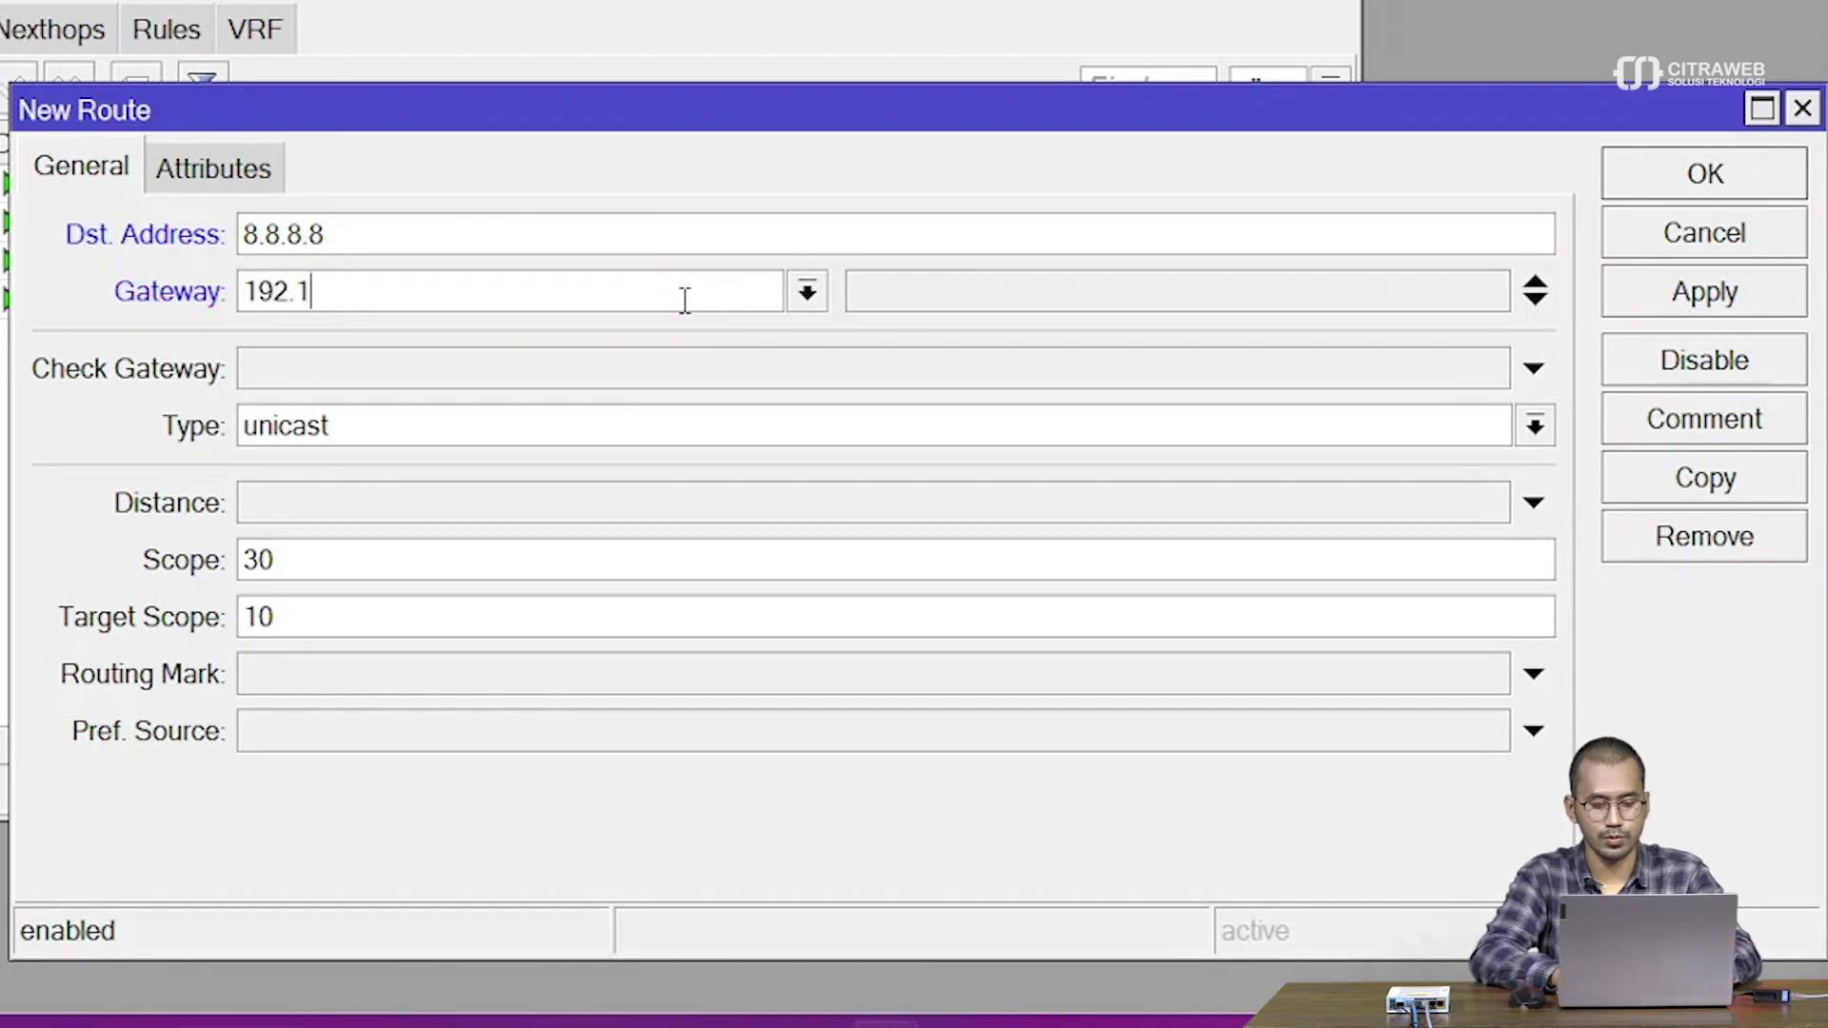
{"action": "type", "text": "1.1"}
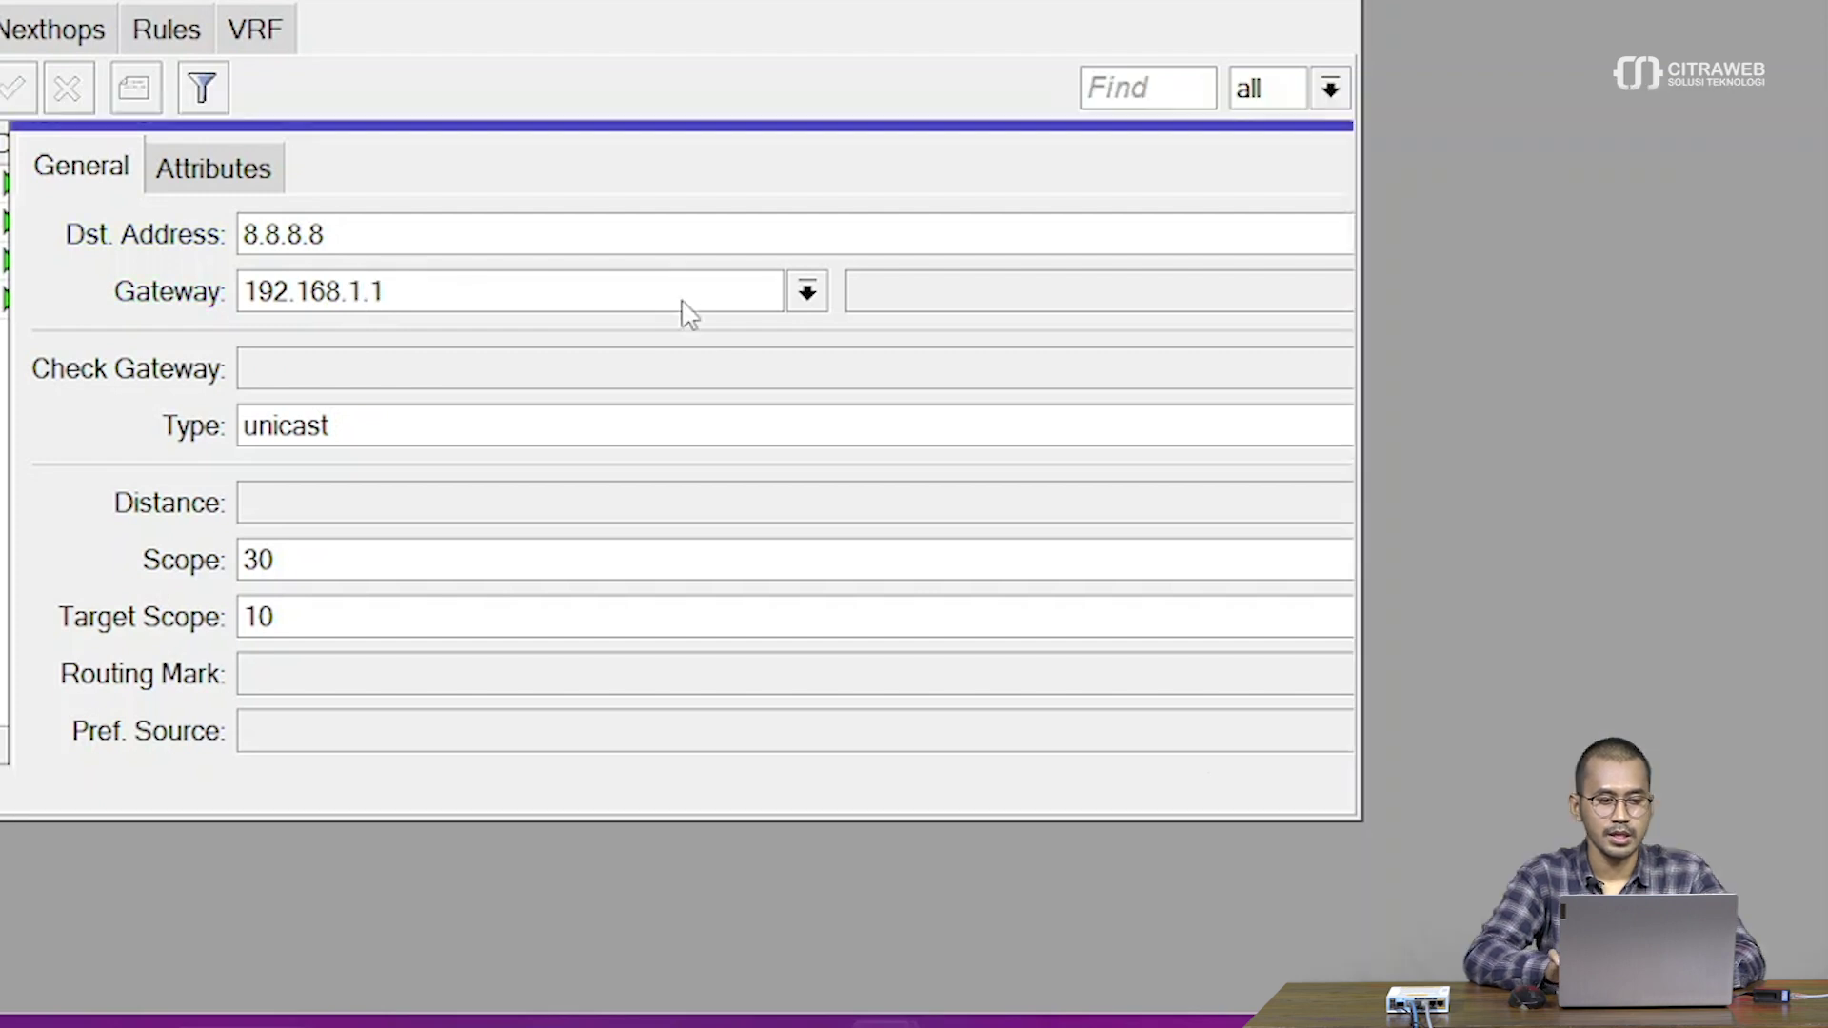
{"action": "key", "text": "Return"}
{"action": "left_click", "coordinate": [1099, 389]}
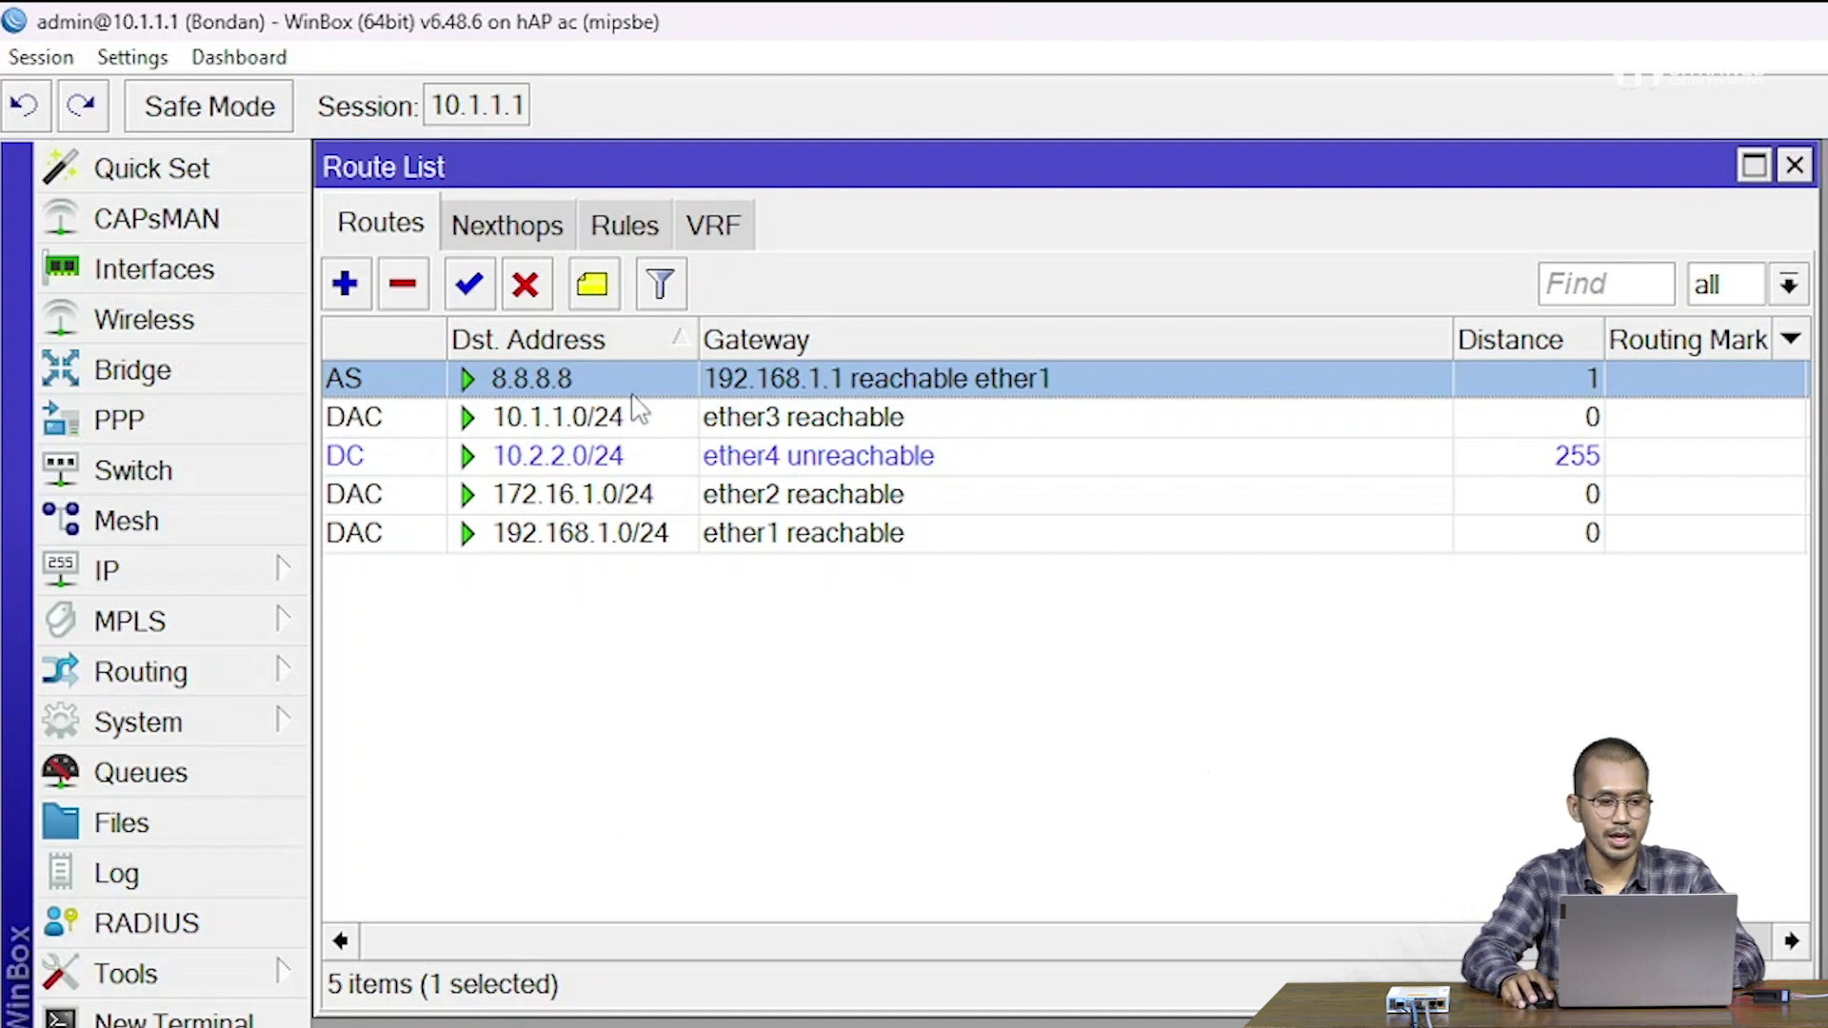
Step: Add a route to destination 8.8.4.4 through gateway 172.16.1.1
{"action": "left_click", "coordinate": [345, 283]}
{"action": "left_click_drag", "start_coordinate": [906, 329], "coordinate": [867, 482]}
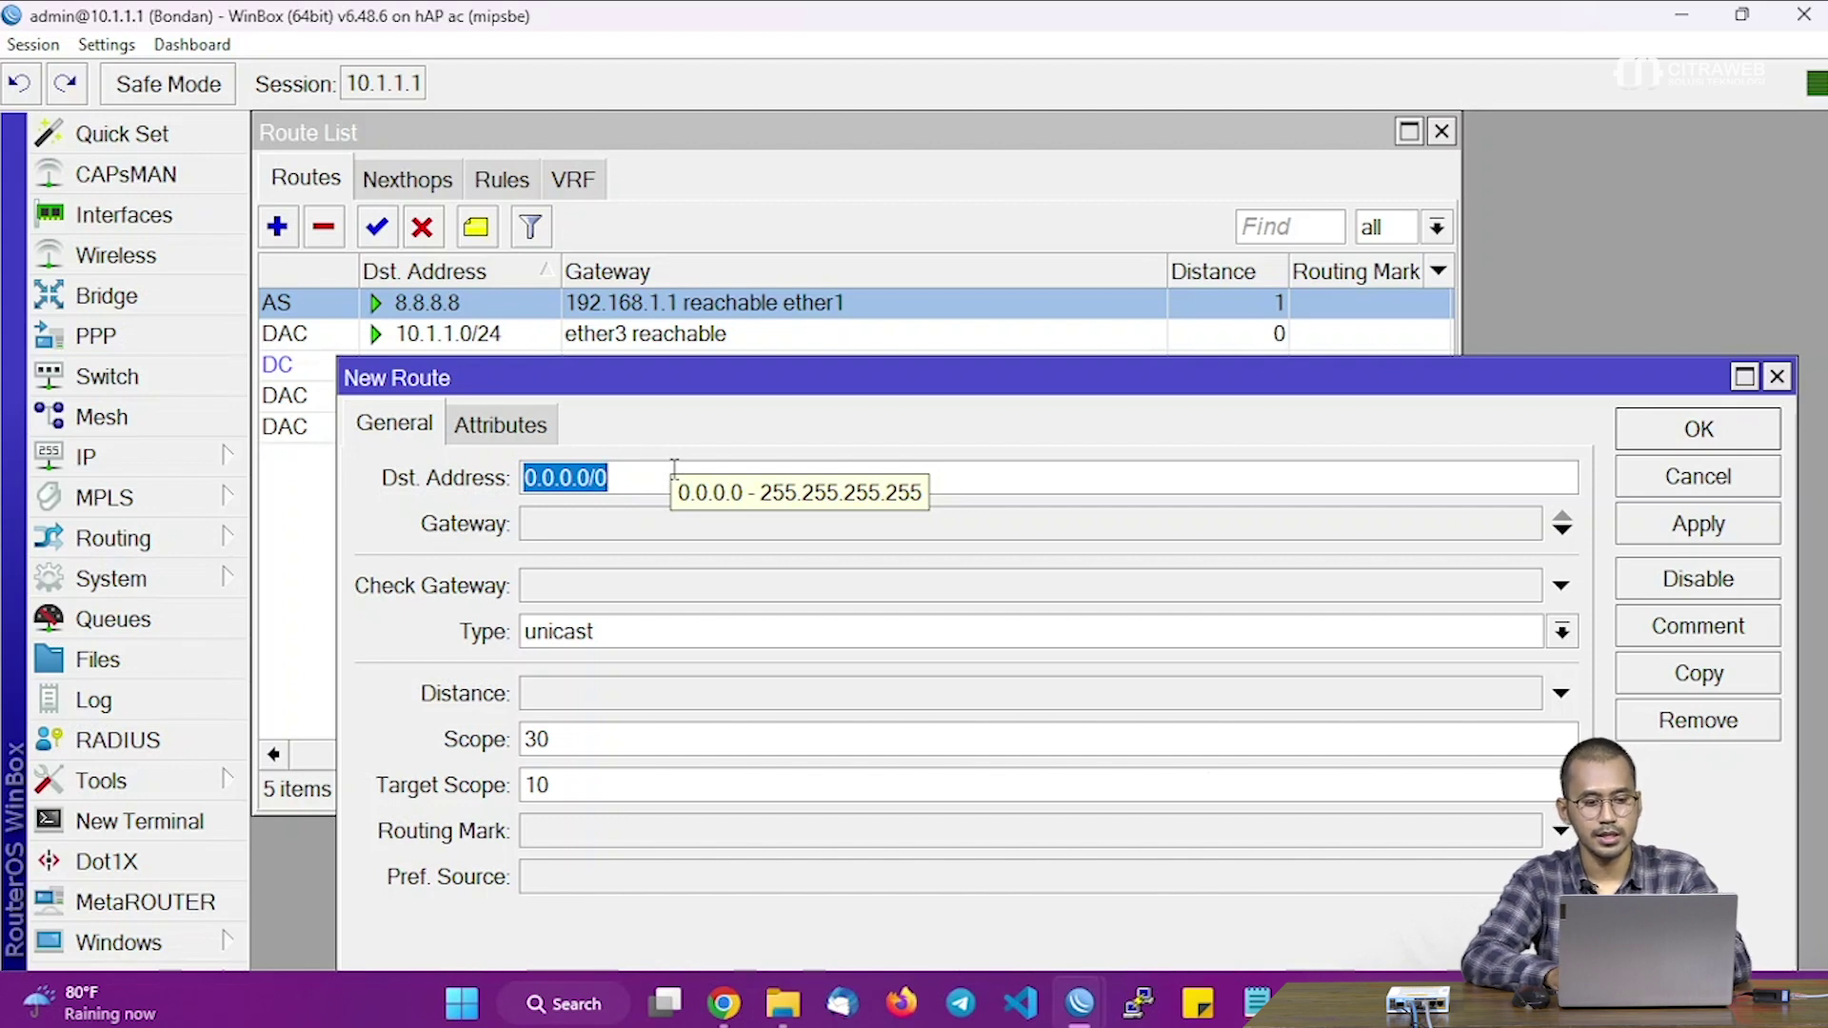
{"action": "type", "text": "8.8.4."}
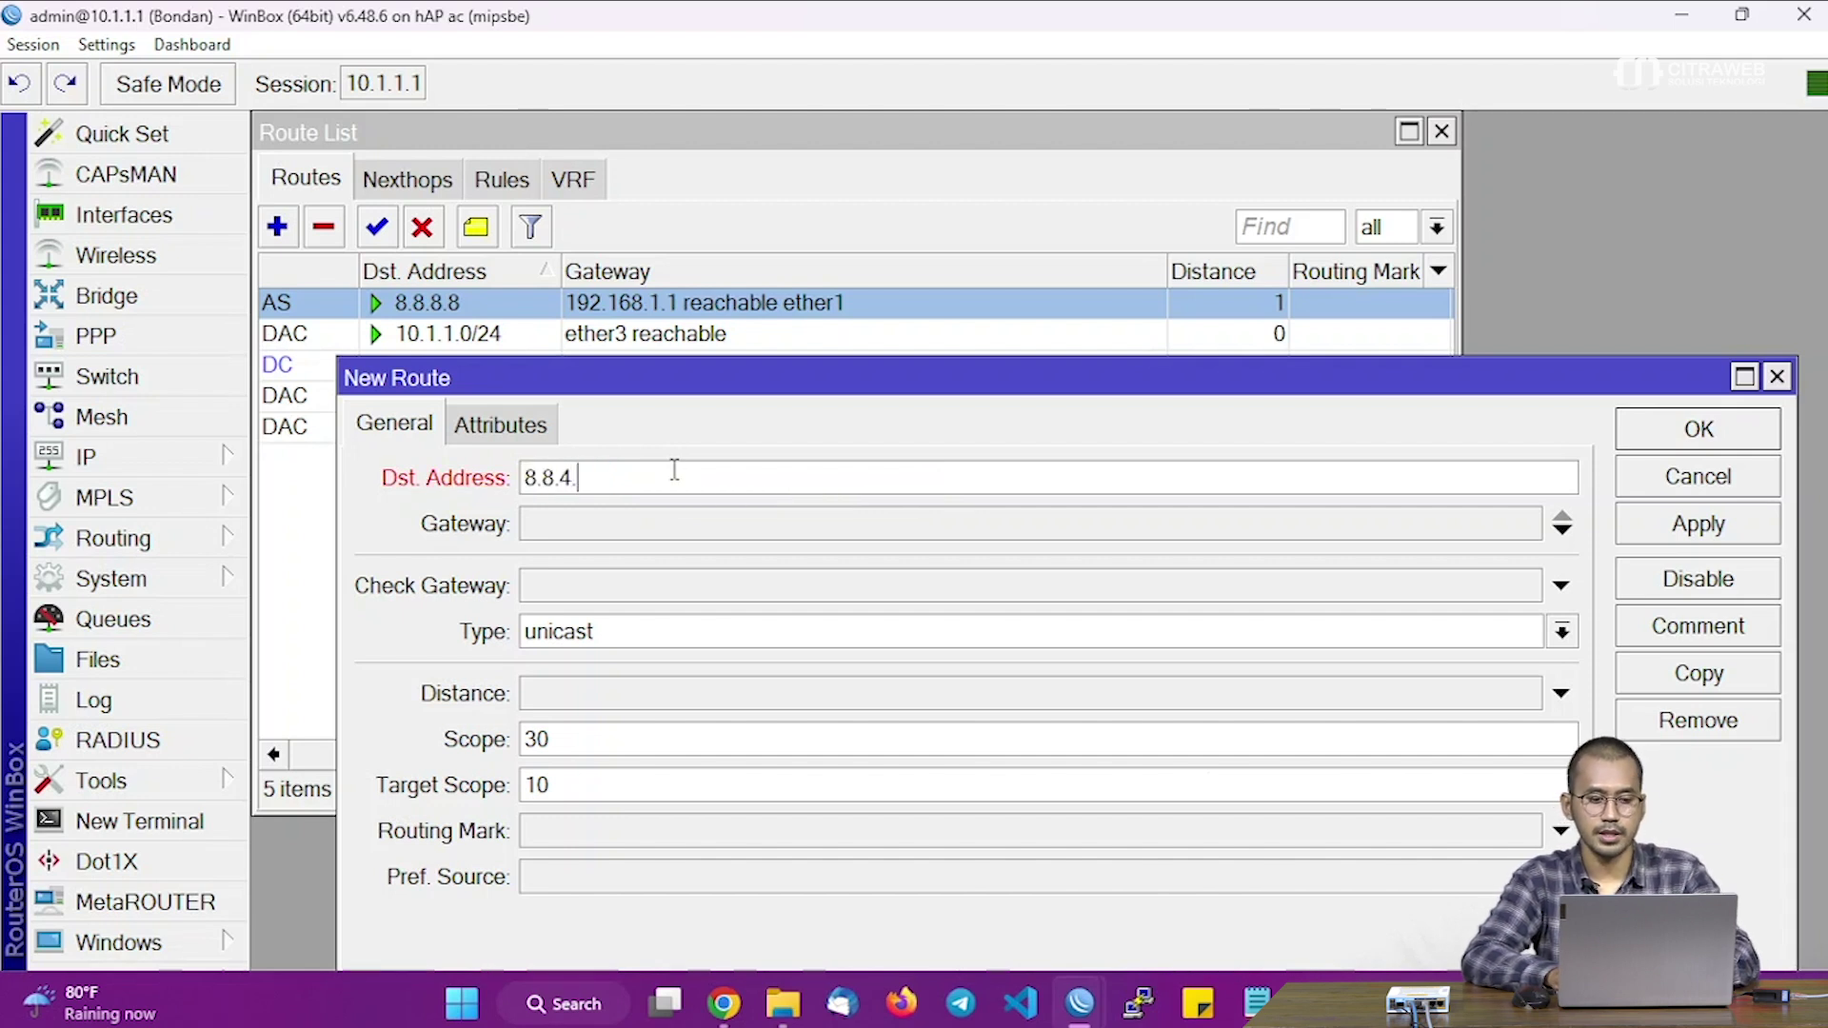
{"action": "type", "text": "4"}
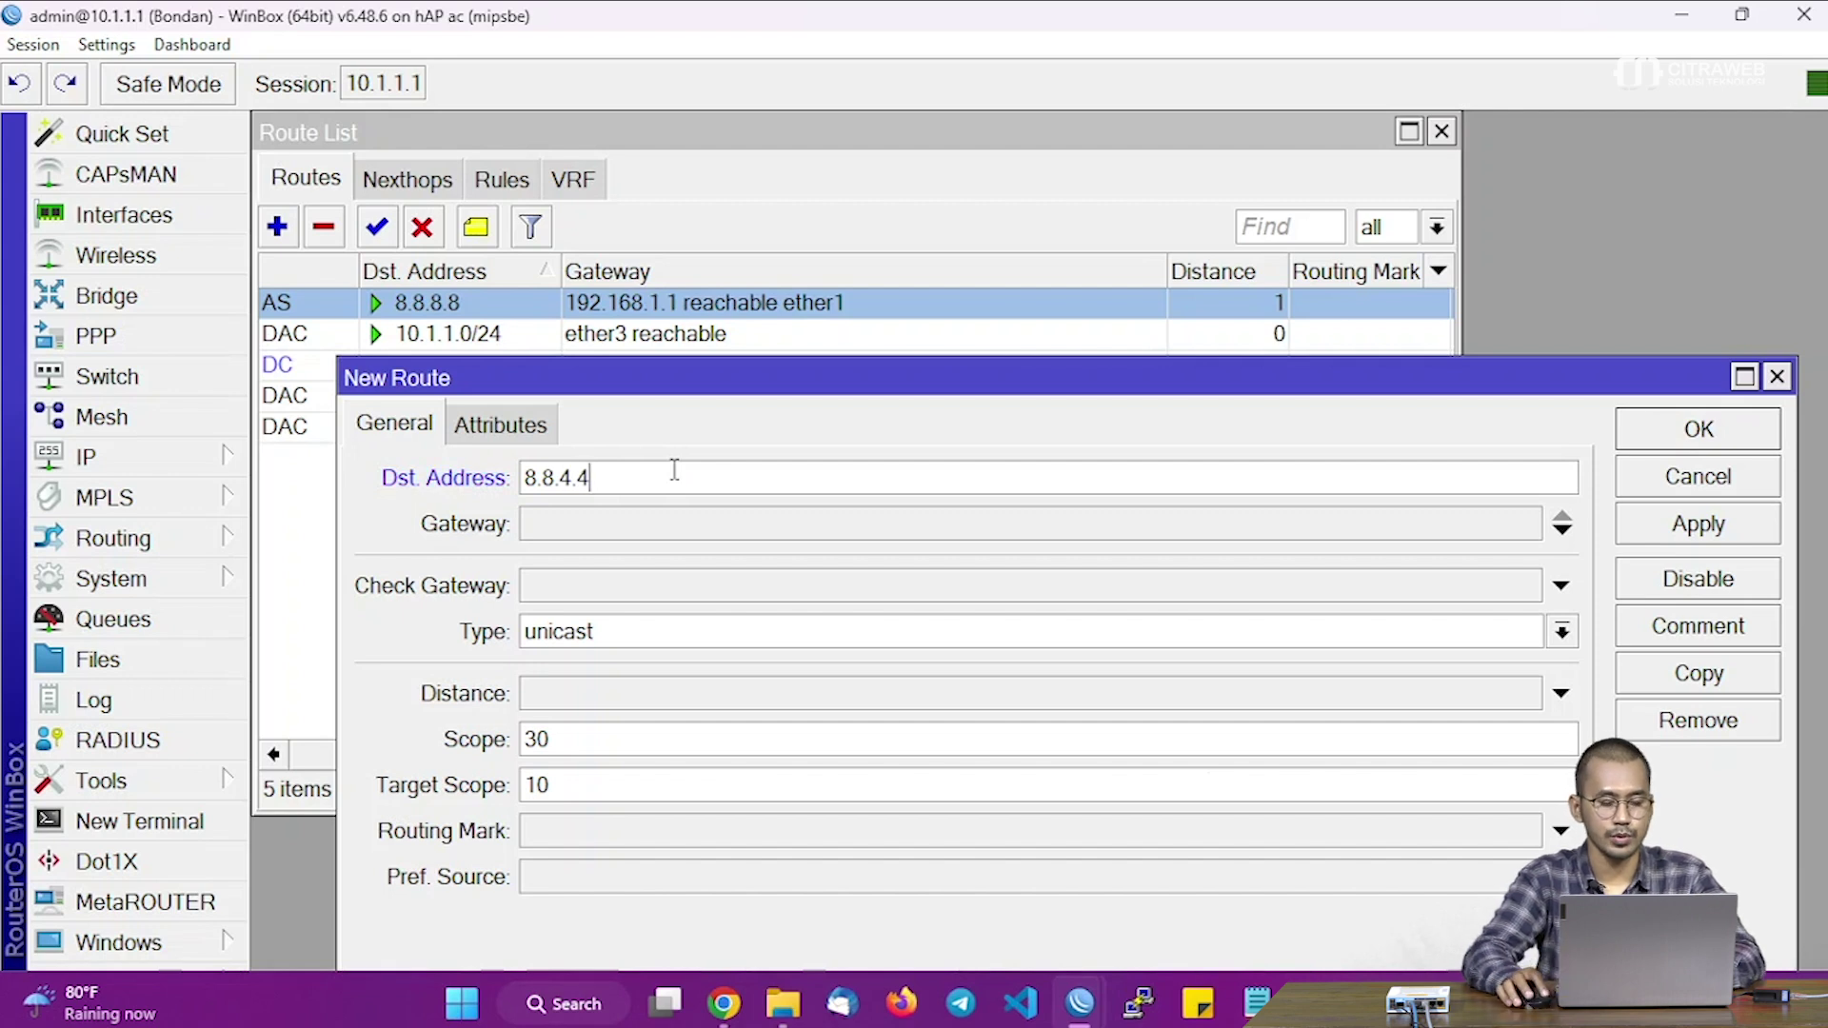
{"action": "left_click", "coordinate": [643, 525]}
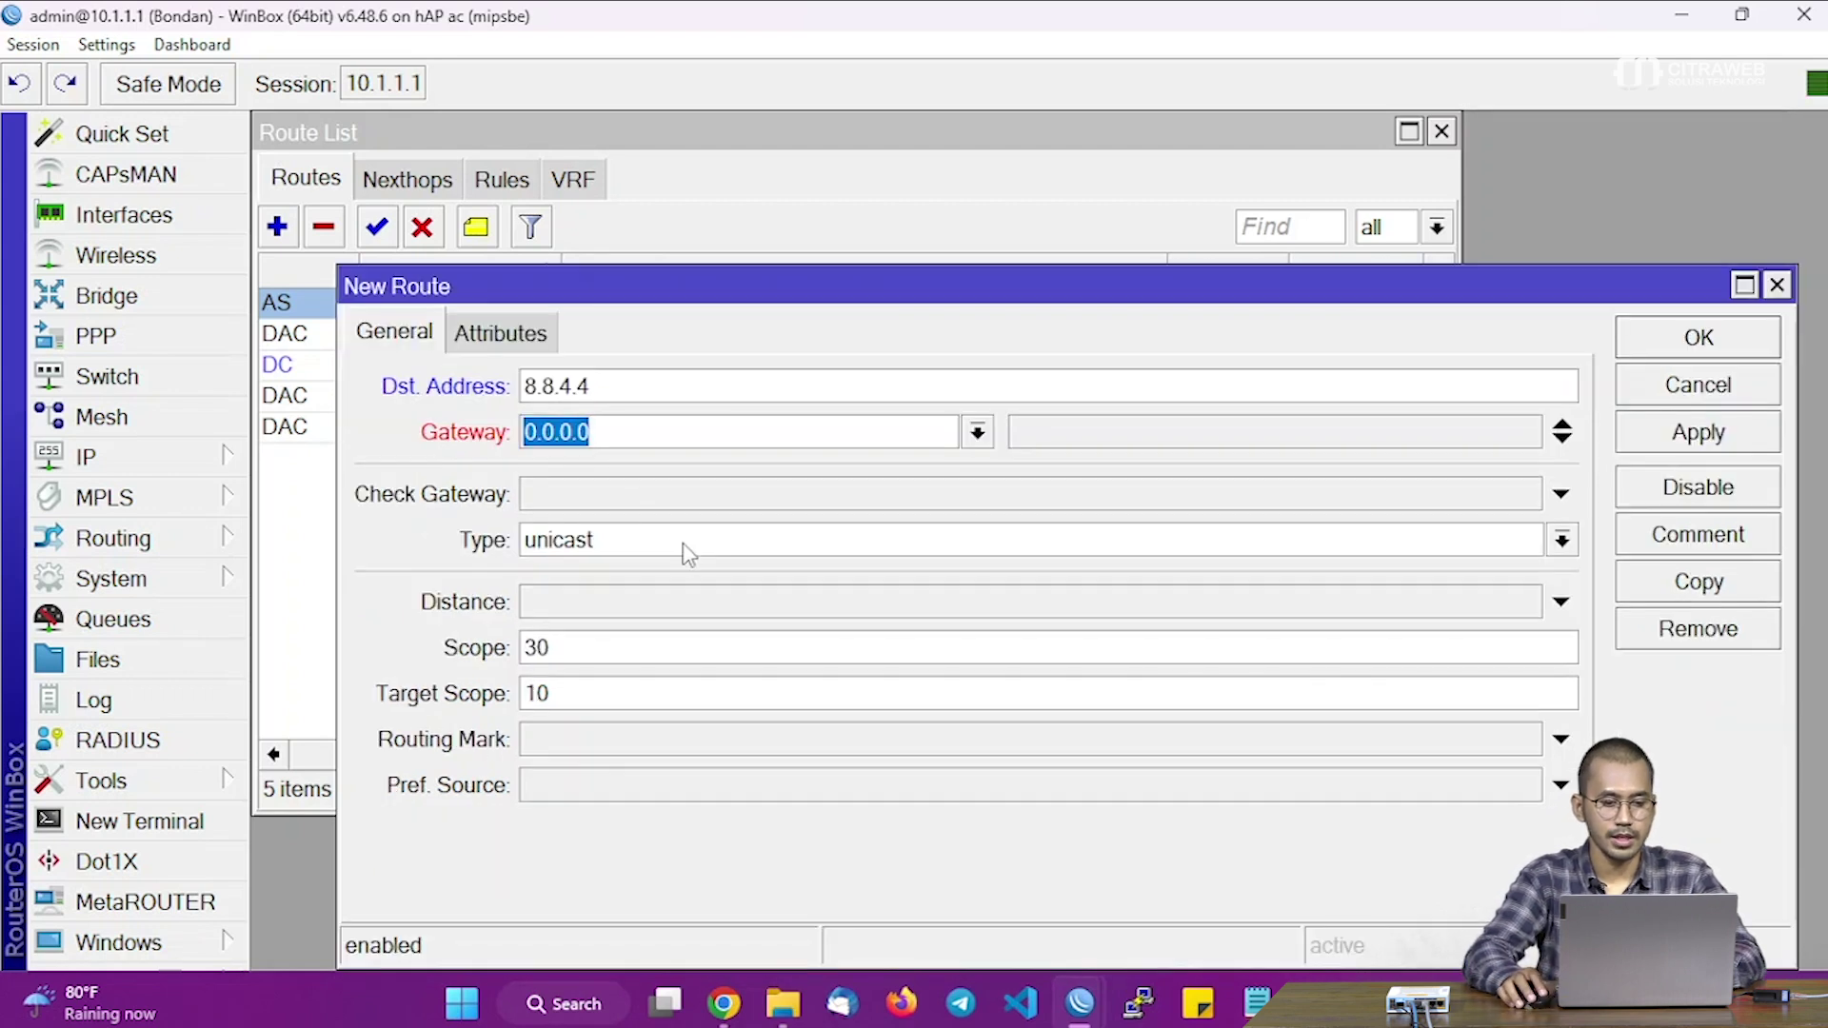
{"action": "left_click_drag", "start_coordinate": [775, 298], "coordinate": [748, 367]}
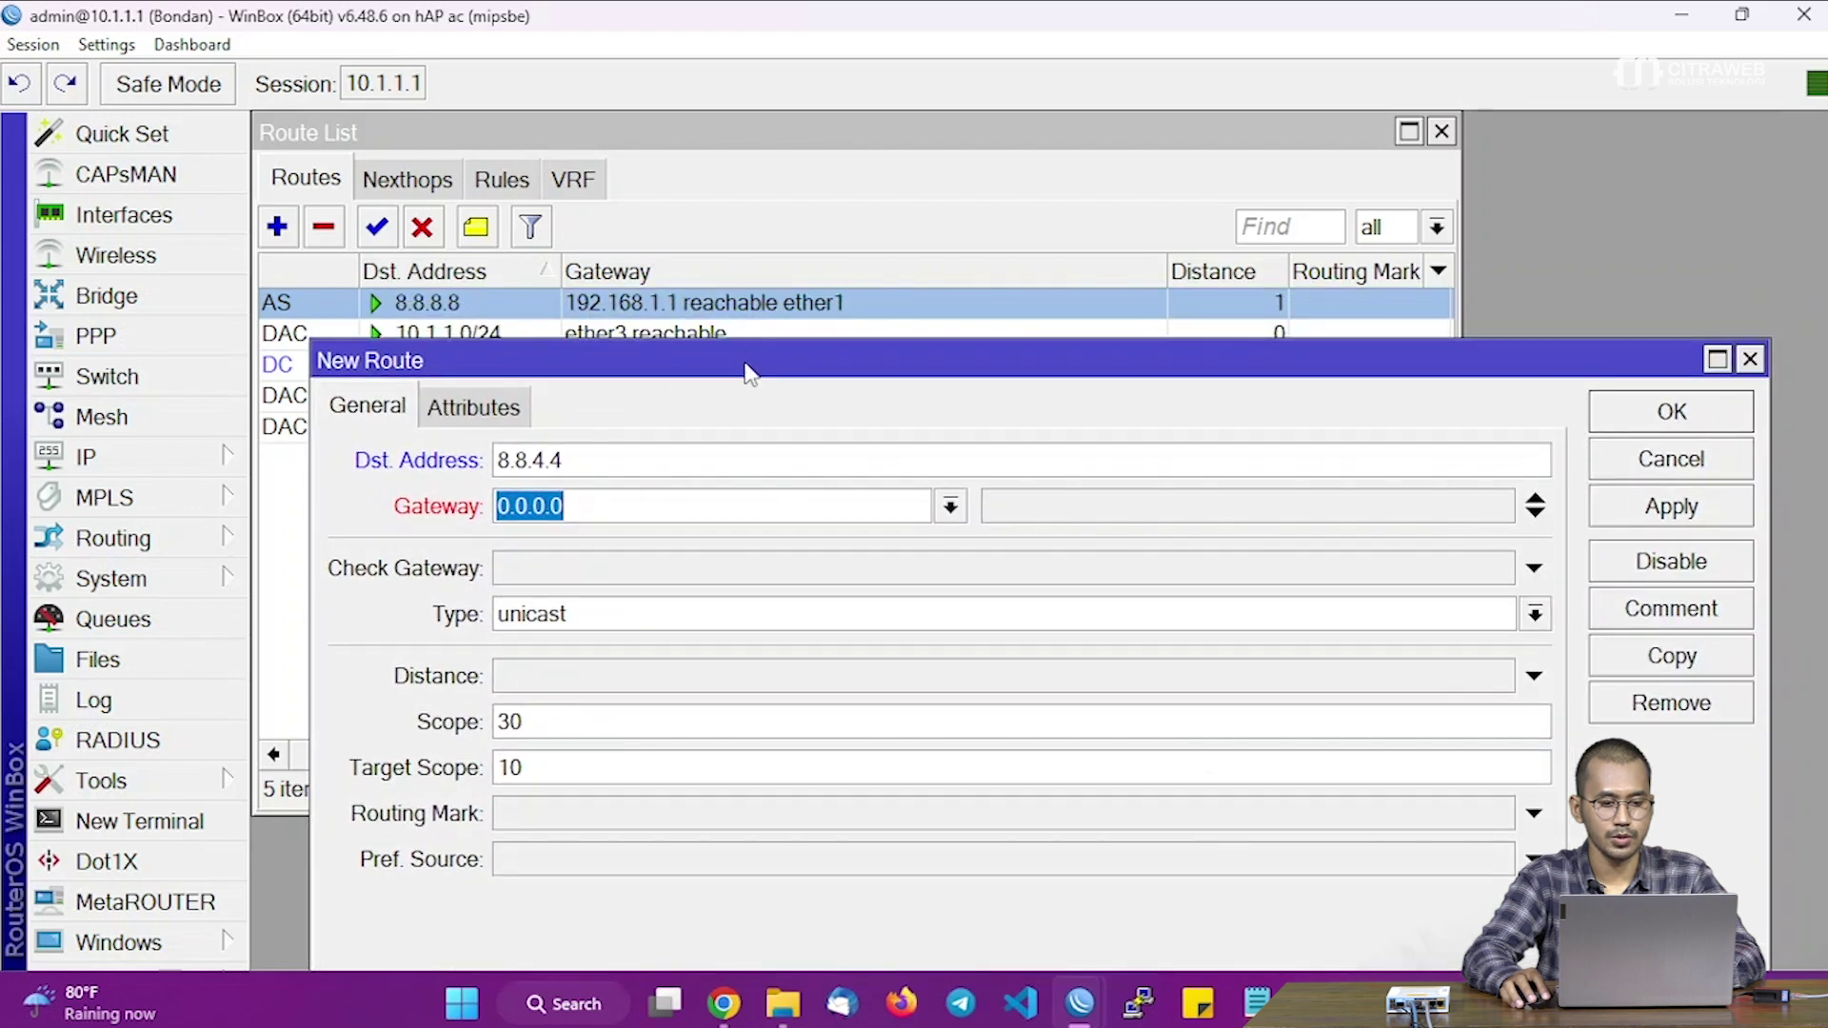
{"action": "type", "text": "17"}
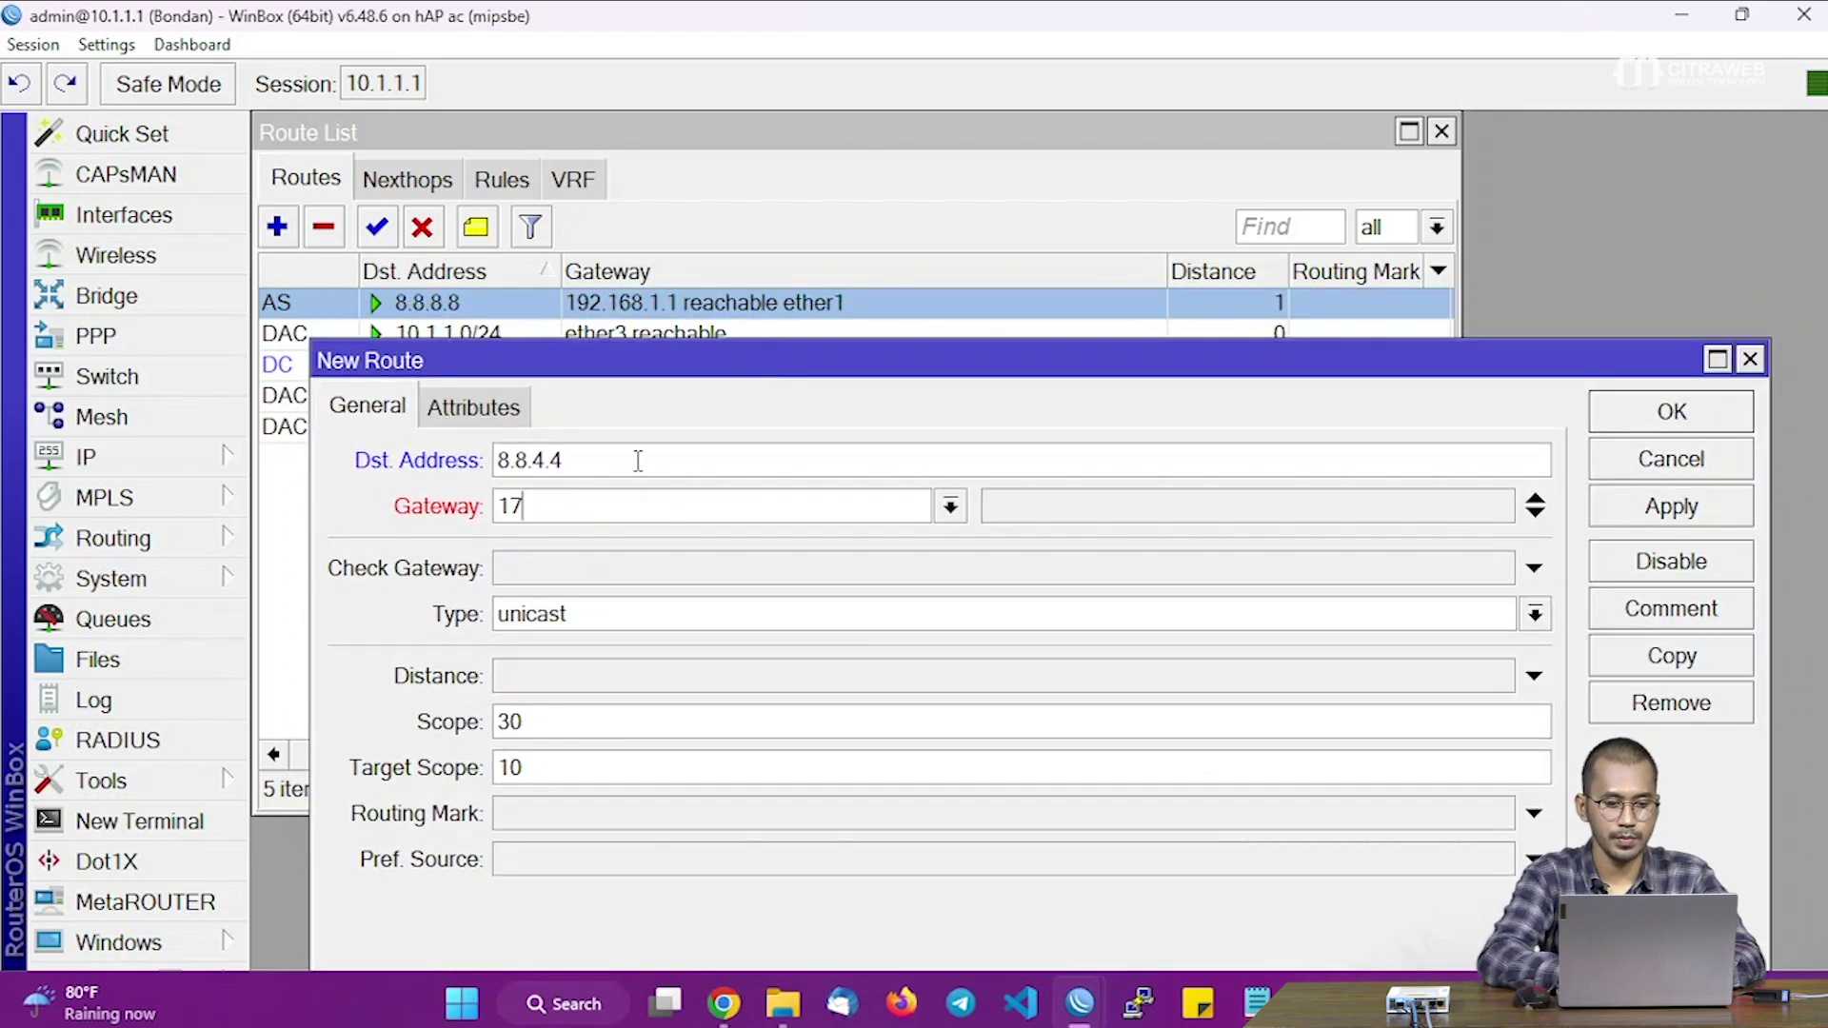
{"action": "type", "text": "2.16.1.1"}
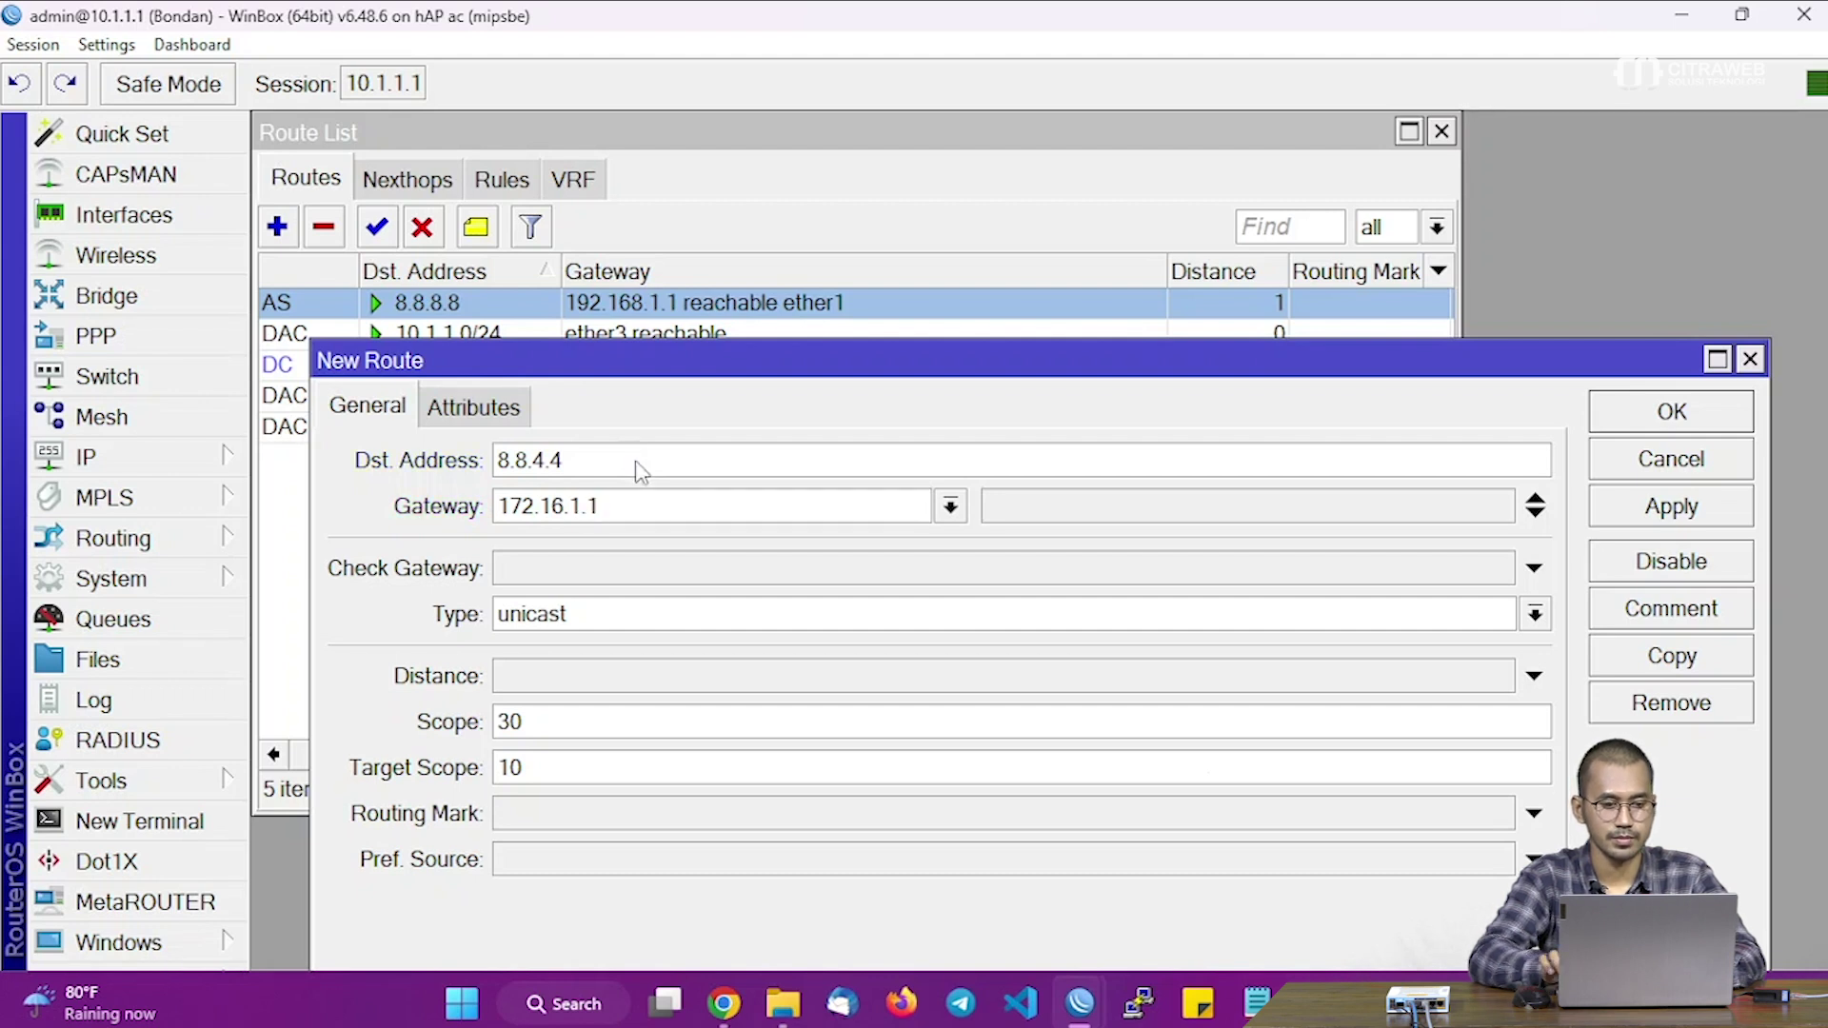
{"action": "key", "text": "Return"}
Step: Label the 8.8.4.4 route with the comment "Route Netwatch"
{"action": "left_click_drag", "start_coordinate": [531, 304], "coordinate": [507, 331]}
{"action": "left_click", "coordinate": [506, 331]}
{"action": "left_click", "coordinate": [505, 309]}
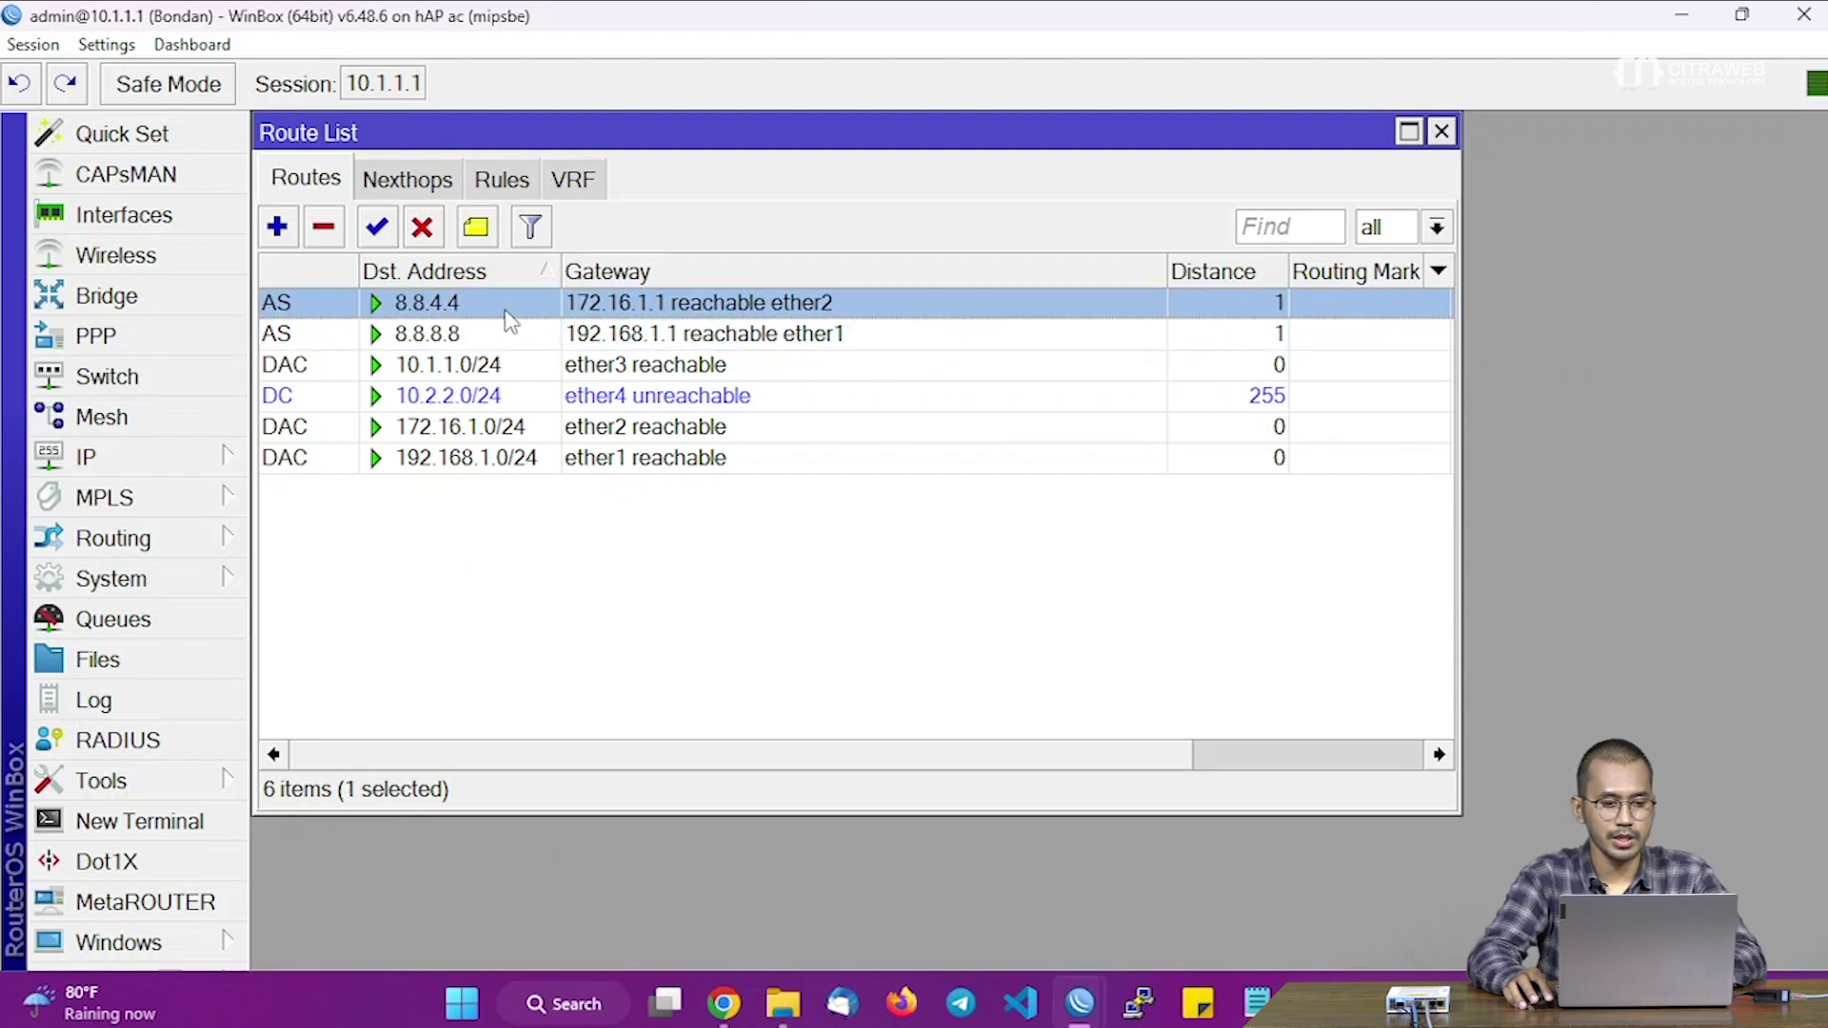
{"action": "left_click", "coordinate": [476, 228]}
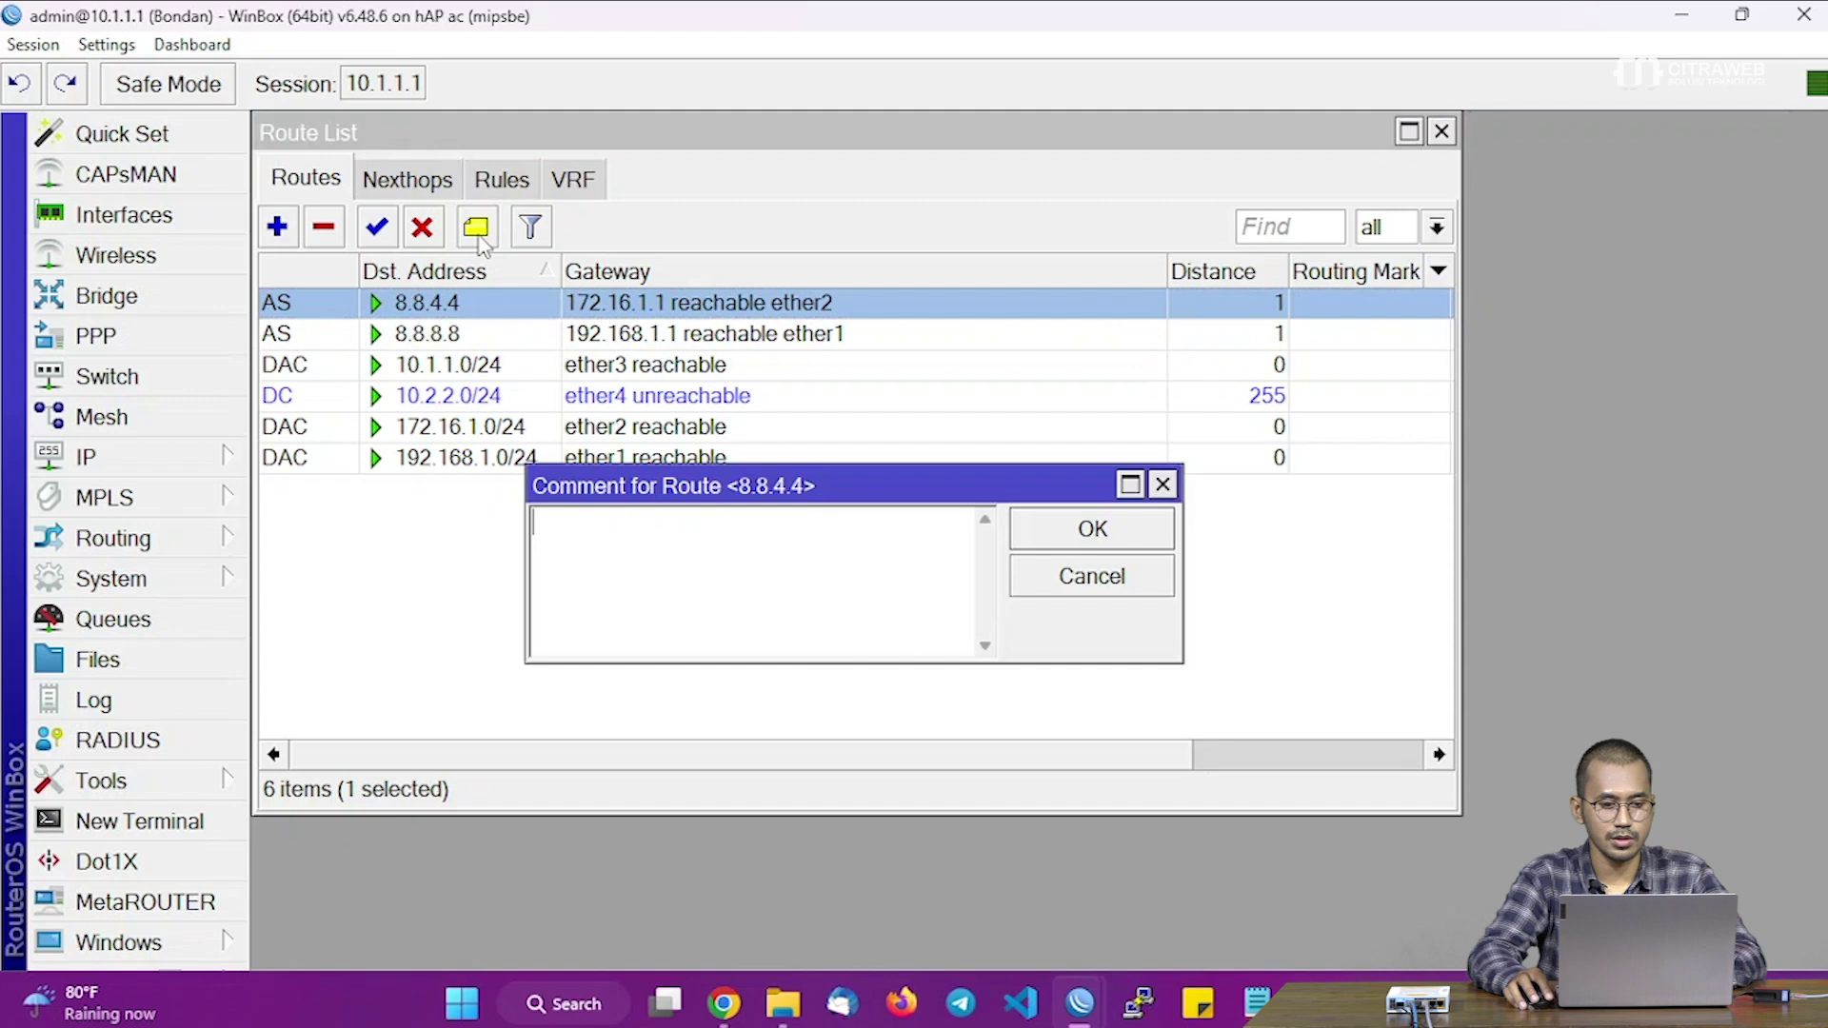
{"action": "type", "text": "Route Netwatch"}
{"action": "key", "text": "Return"}
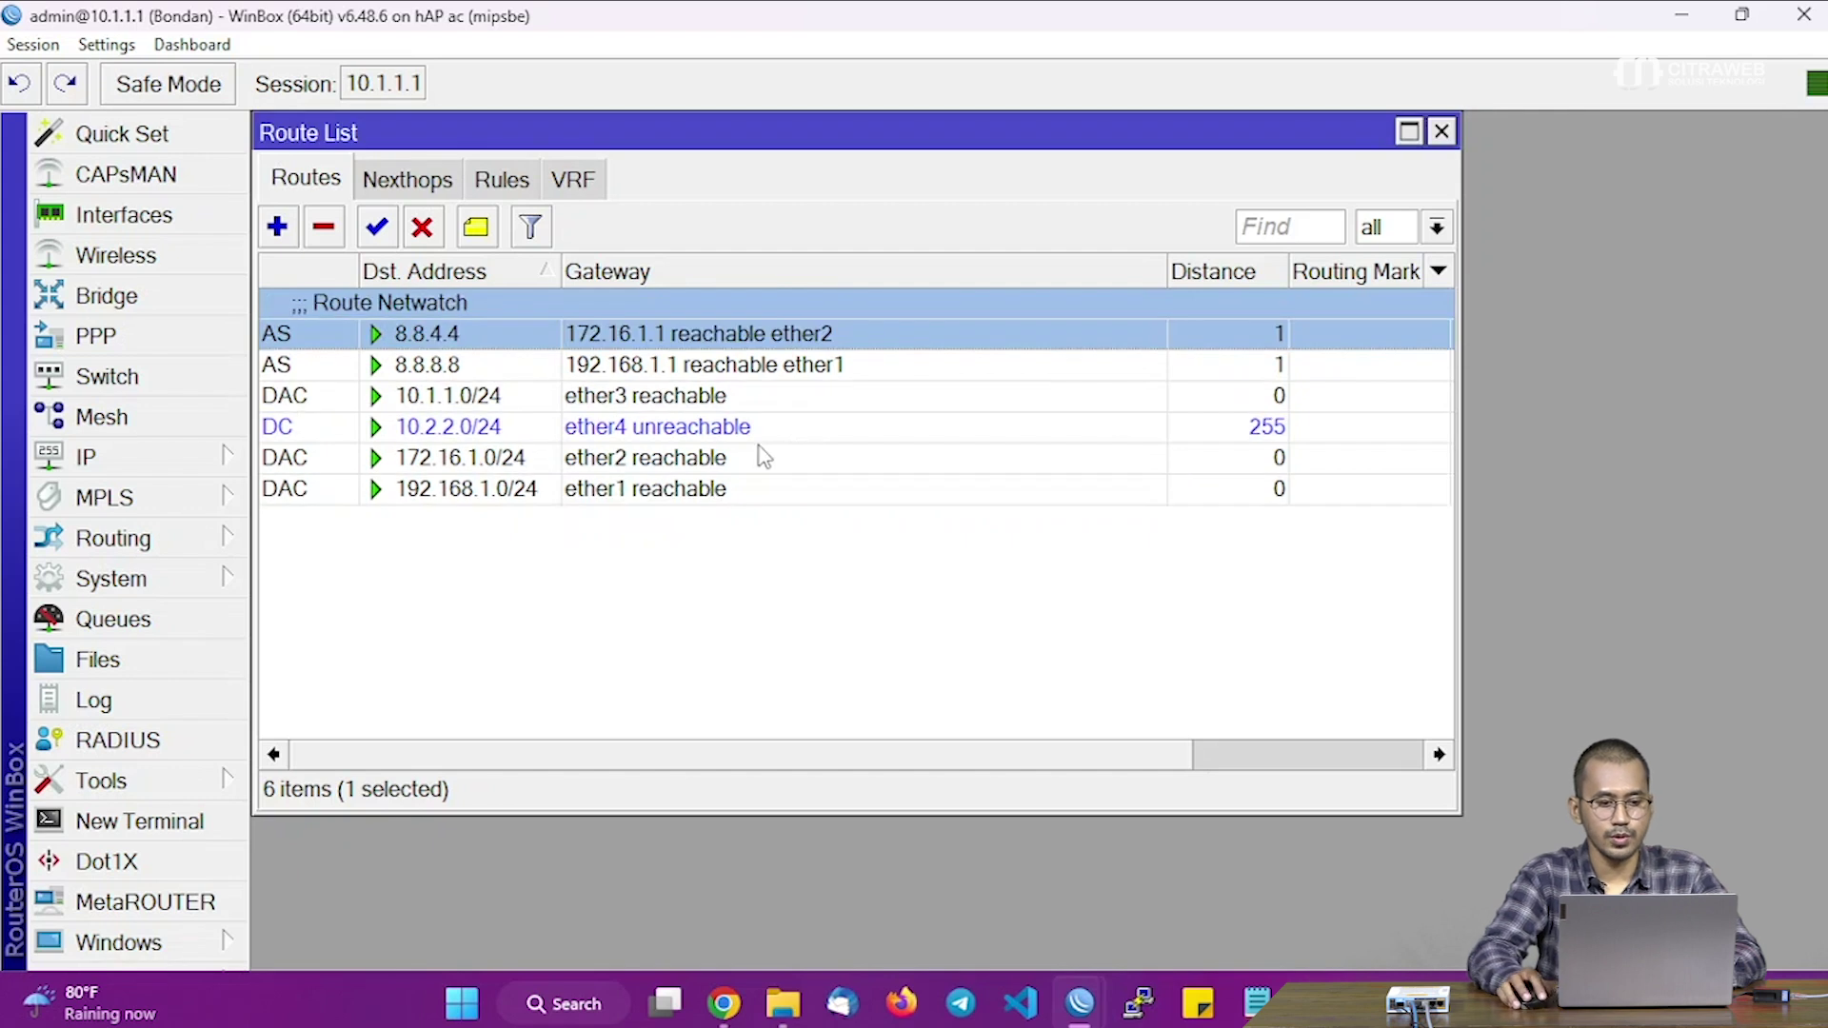
{"action": "left_click", "coordinate": [471, 366]}
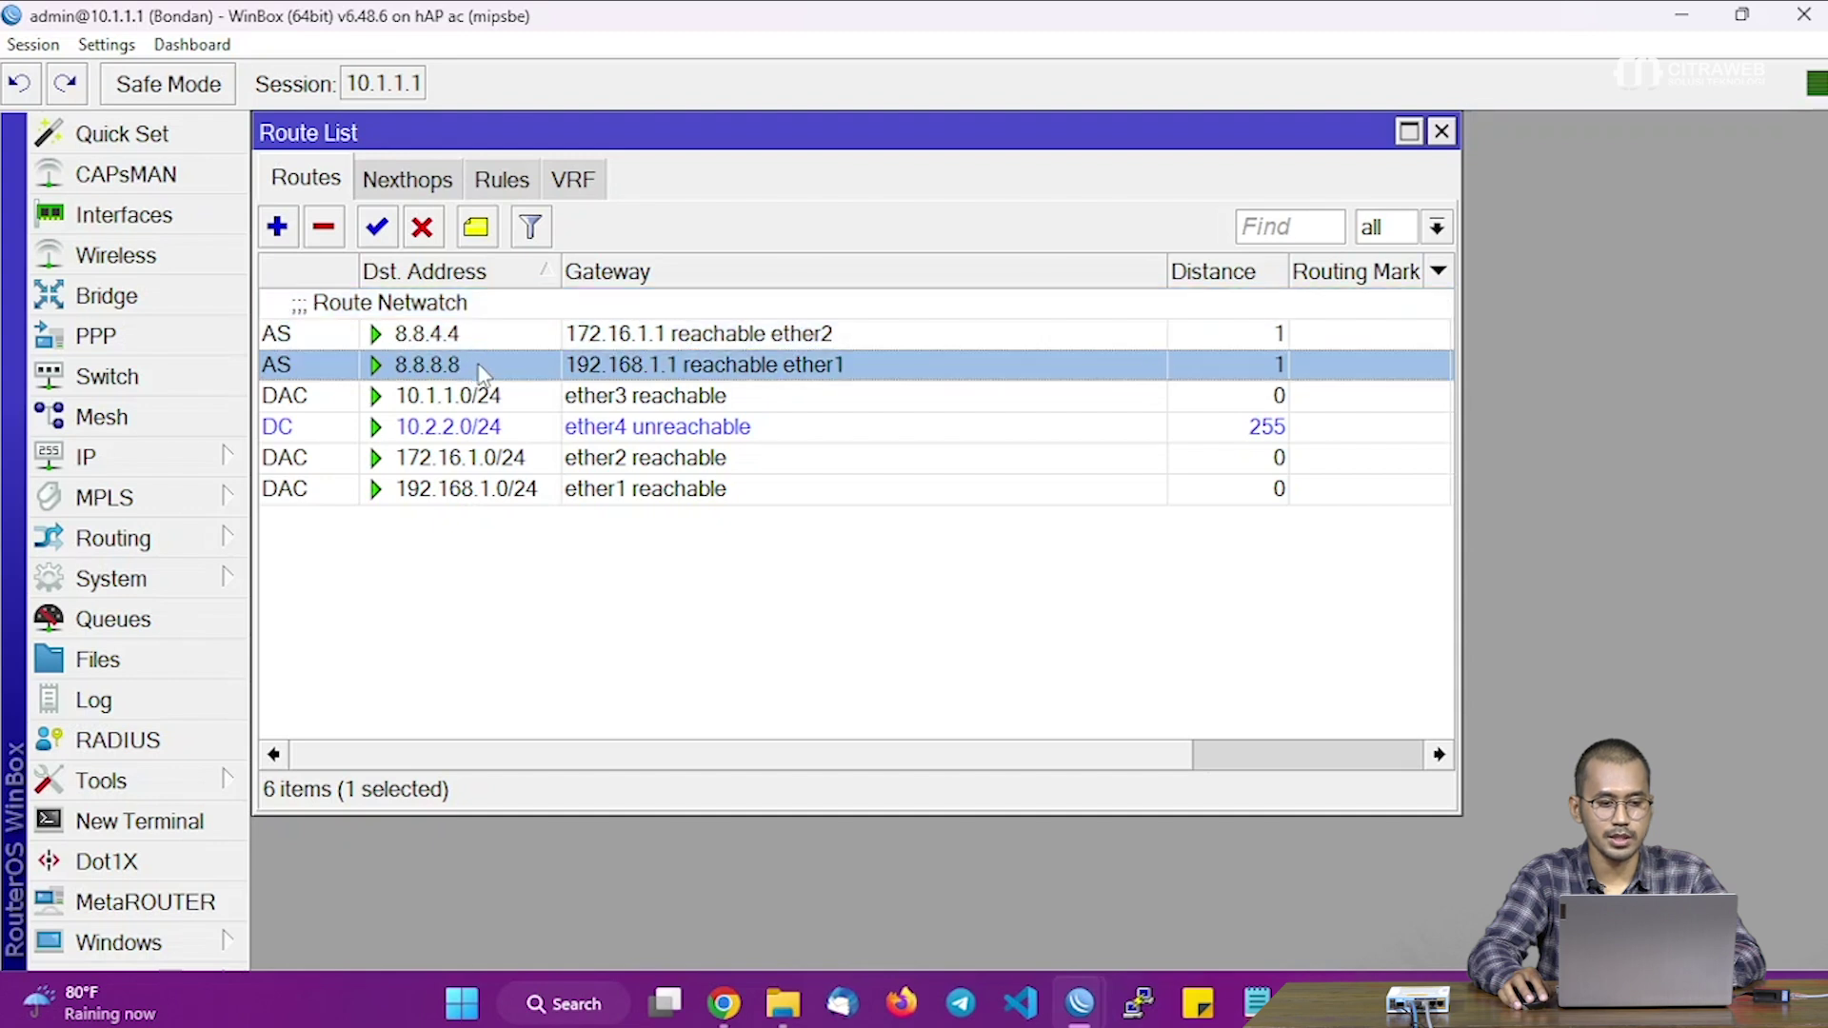
{"action": "left_click", "coordinate": [480, 335]}
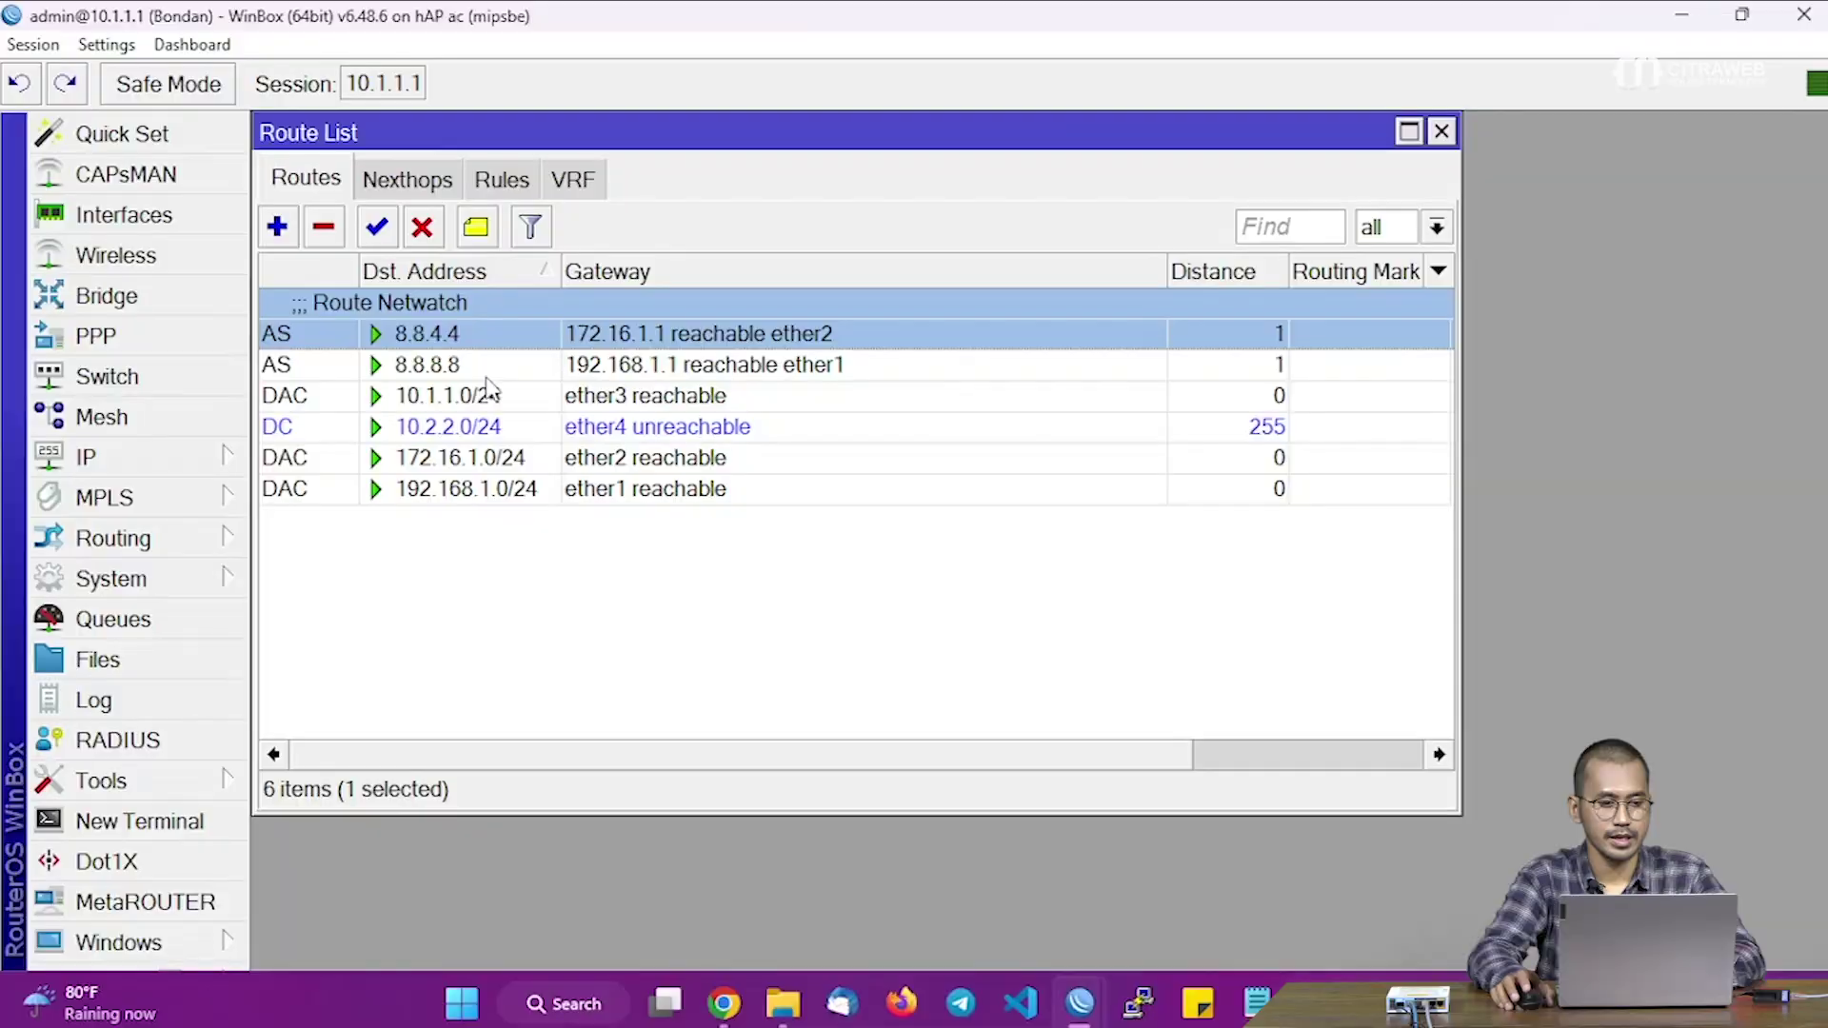
Step: Add a default route to 0.0.0.0/0 through gateway 192.168.1.1 with routing mark ISP1
{"action": "left_click", "coordinate": [278, 233]}
{"action": "left_click_drag", "start_coordinate": [572, 293], "coordinate": [854, 155]}
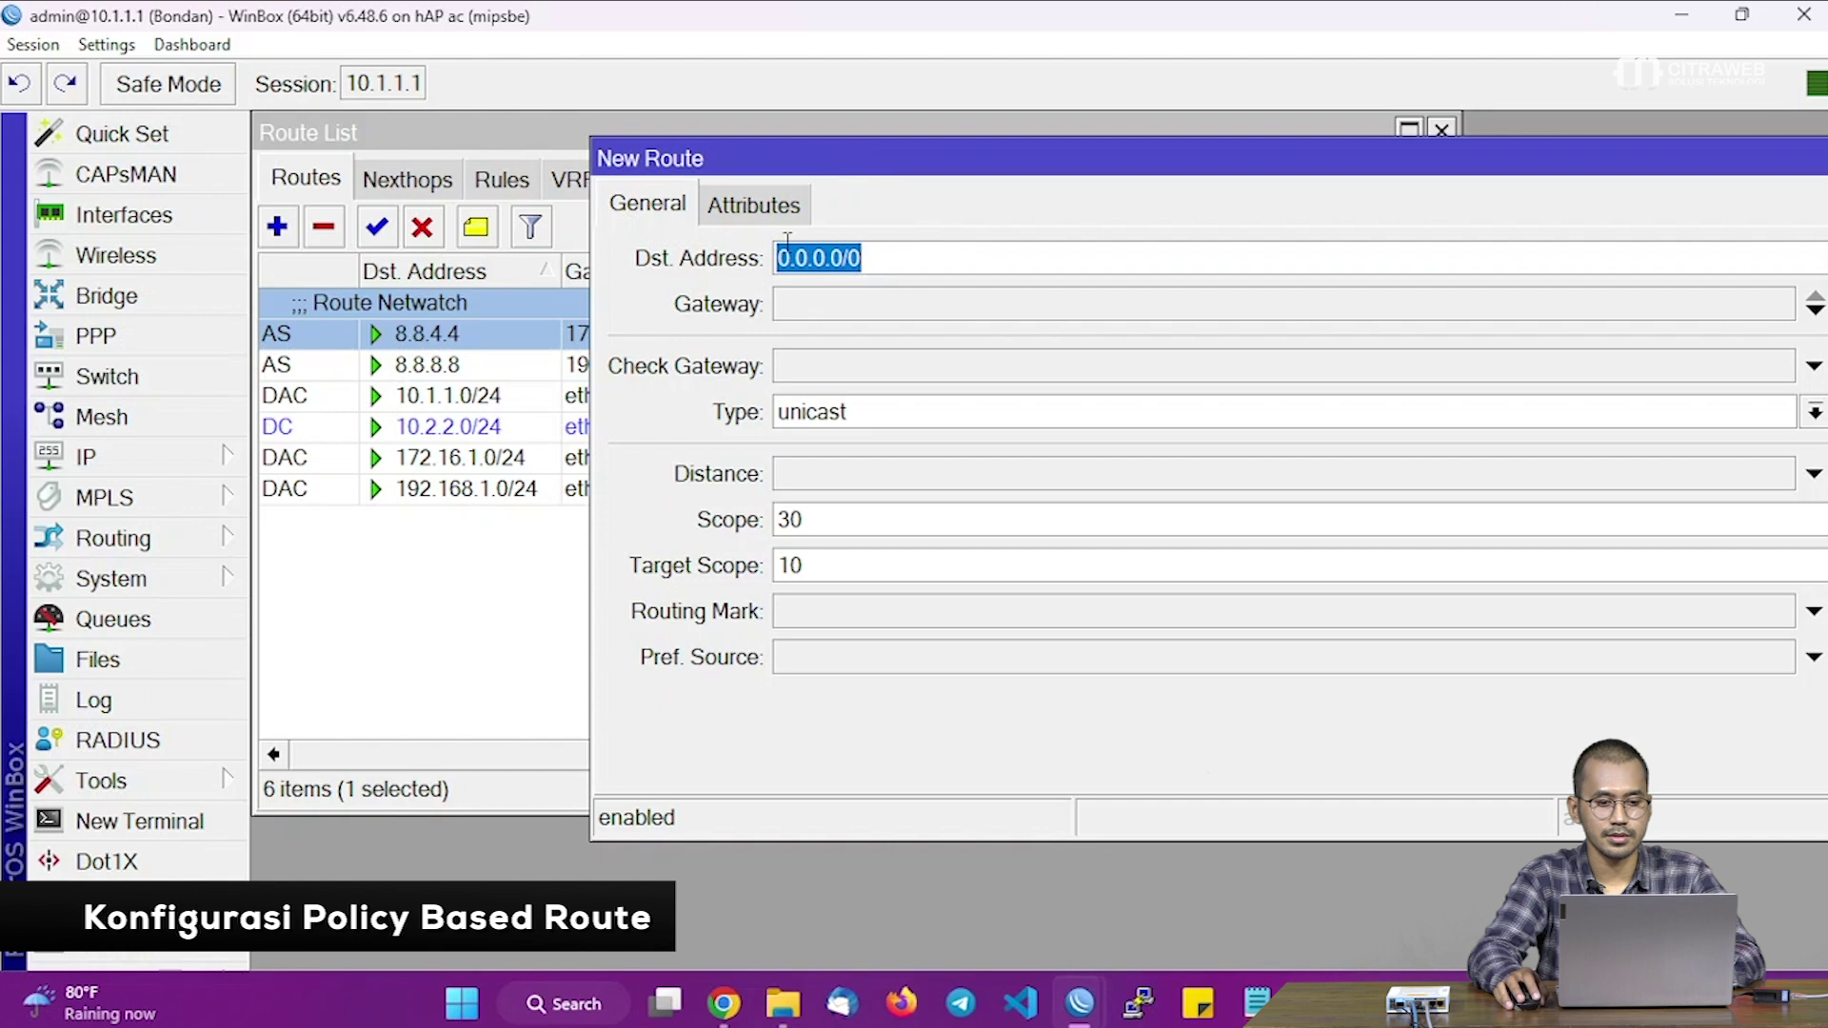
{"action": "left_click", "coordinate": [807, 305]}
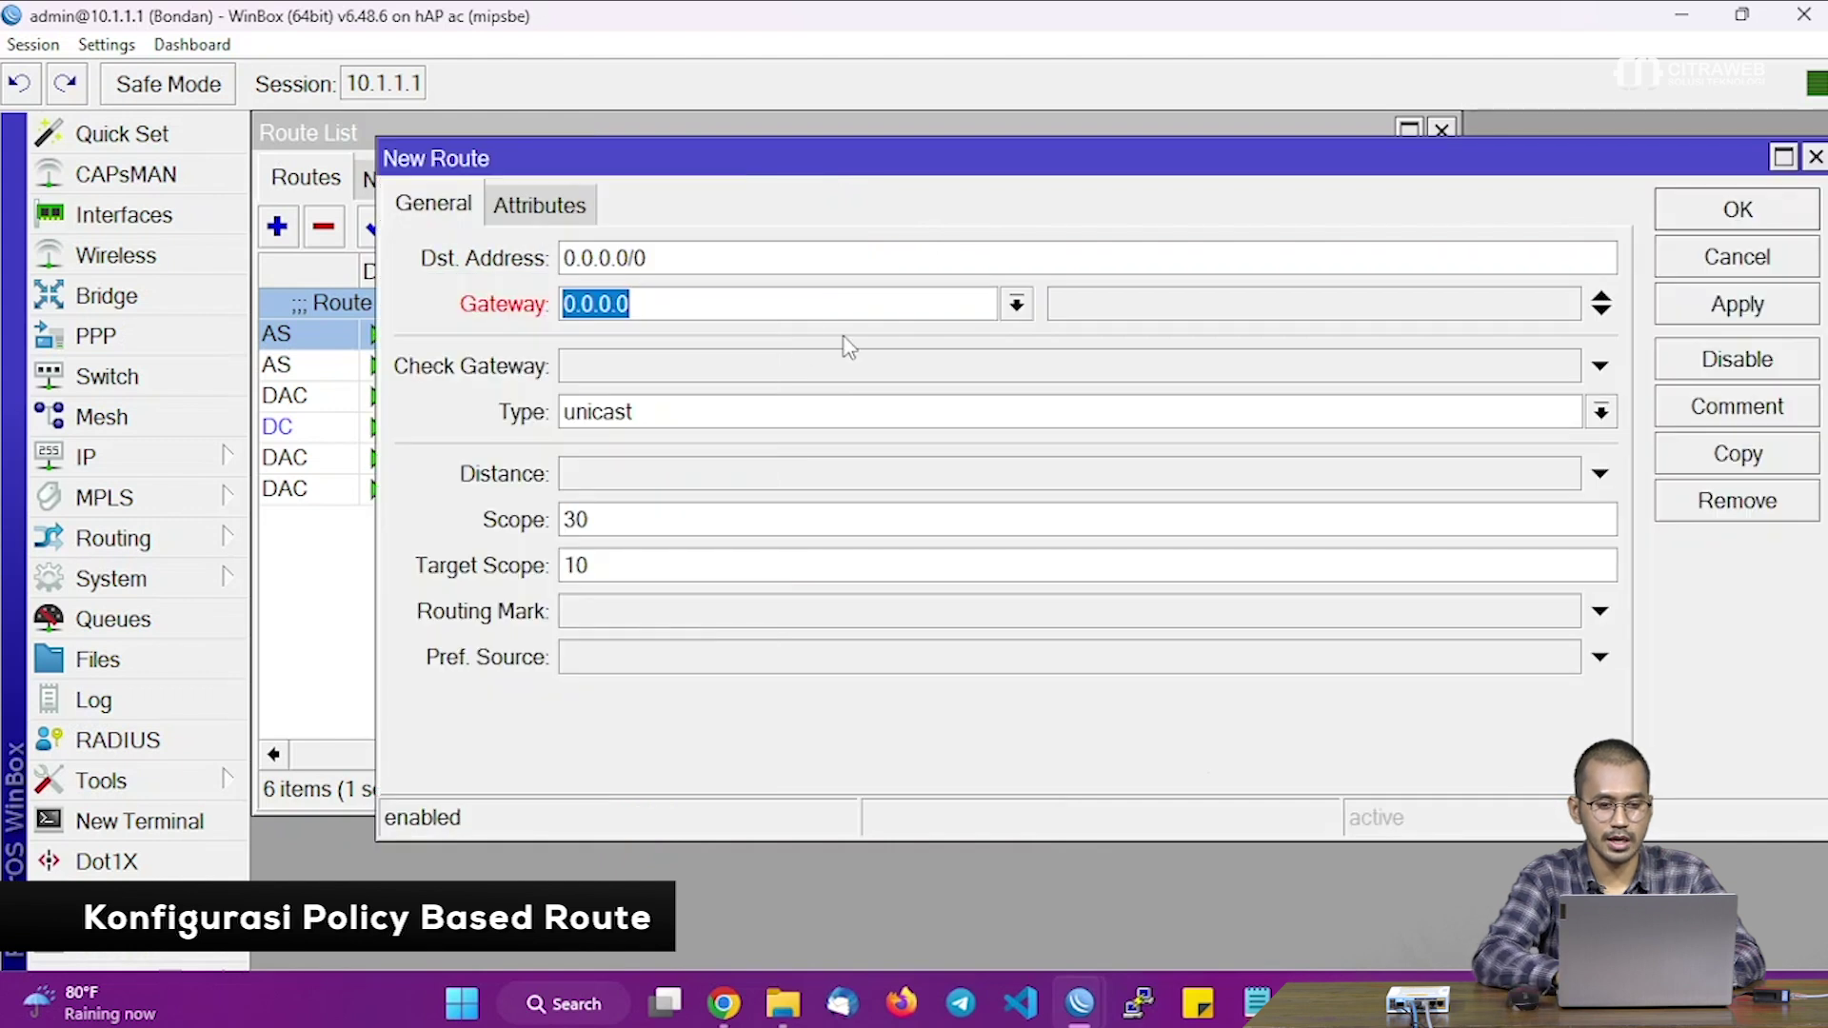
{"action": "type", "text": "192.168.1.1"}
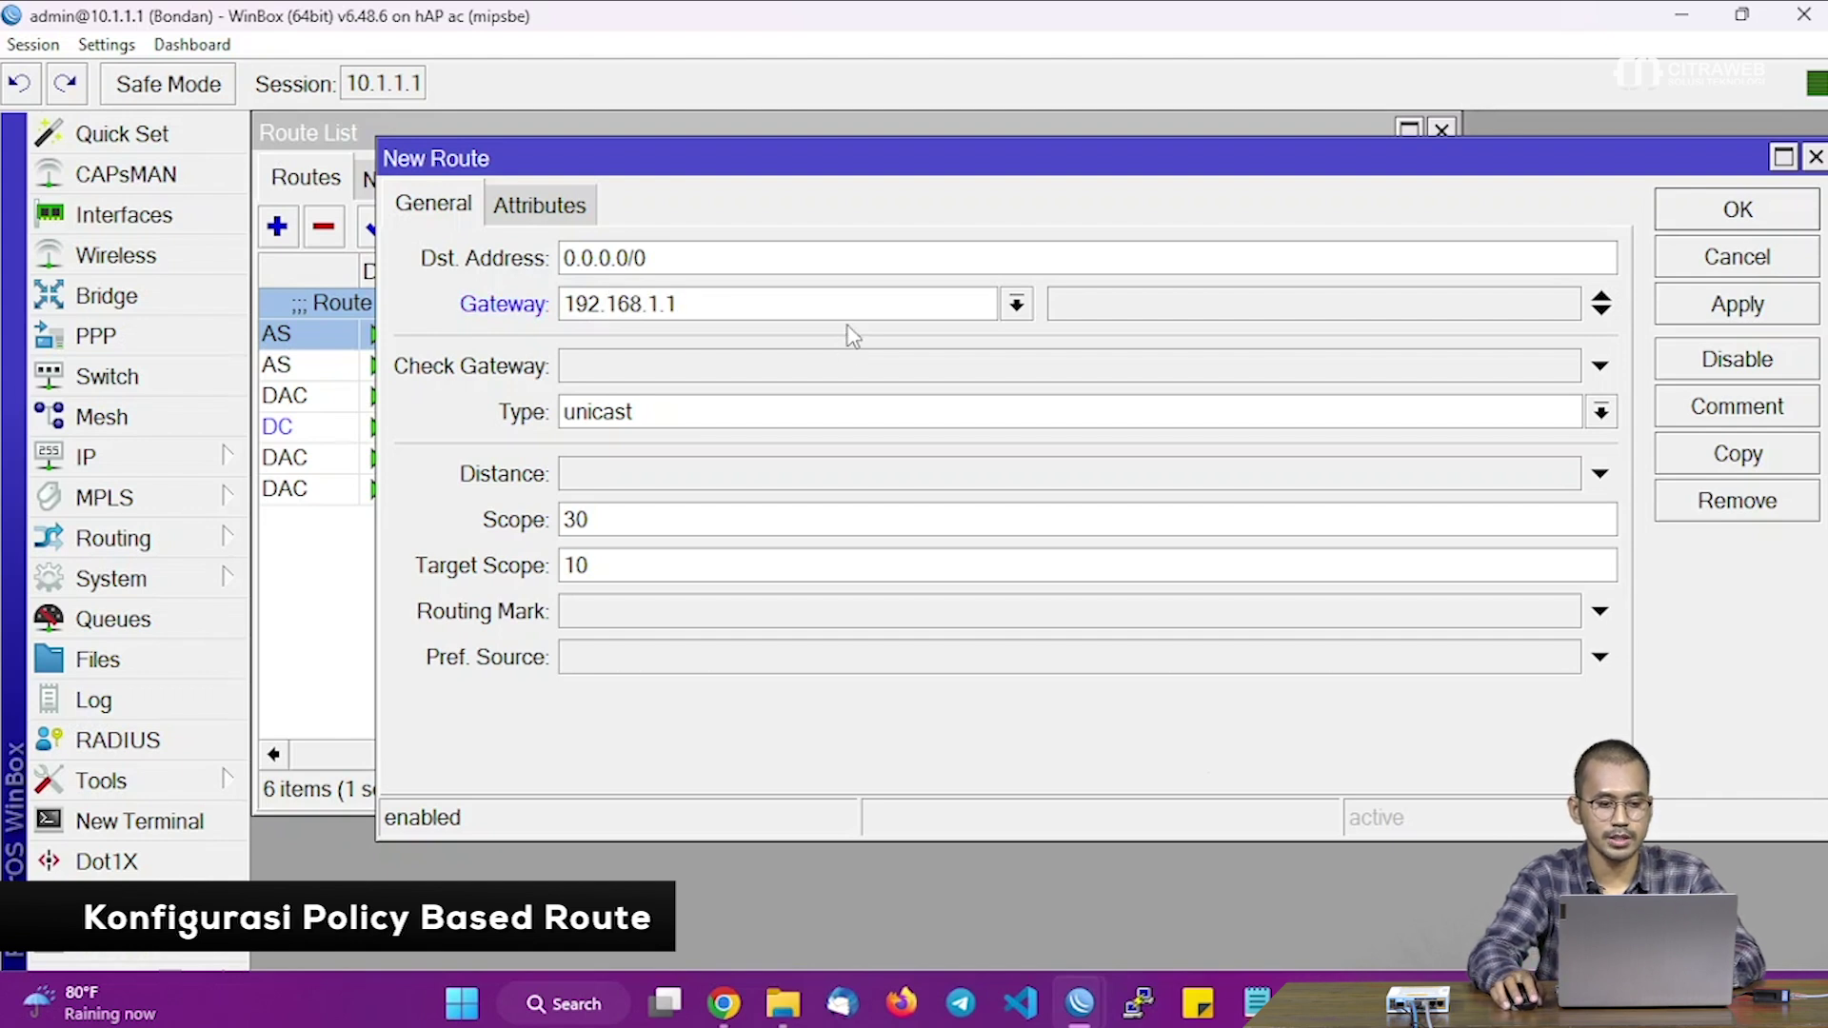
{"action": "left_click", "coordinate": [646, 611]}
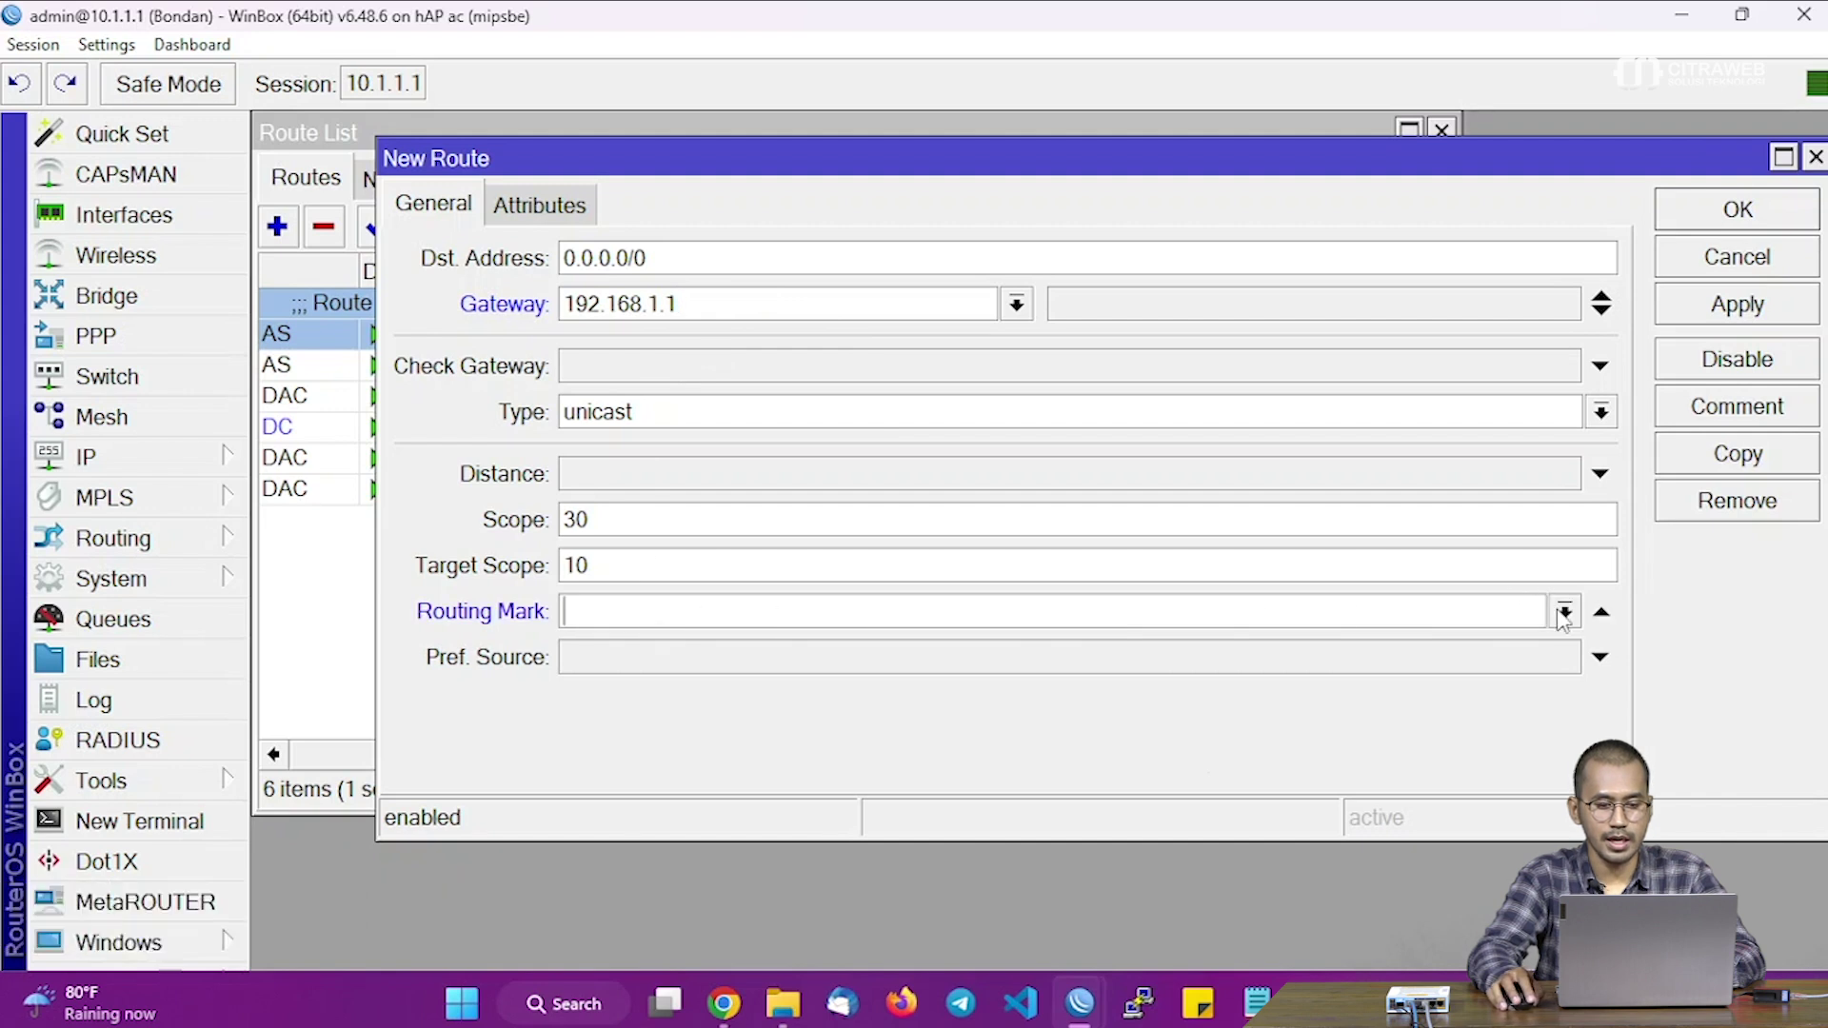
{"action": "left_click", "coordinate": [1564, 611]}
{"action": "left_click", "coordinate": [1554, 670]}
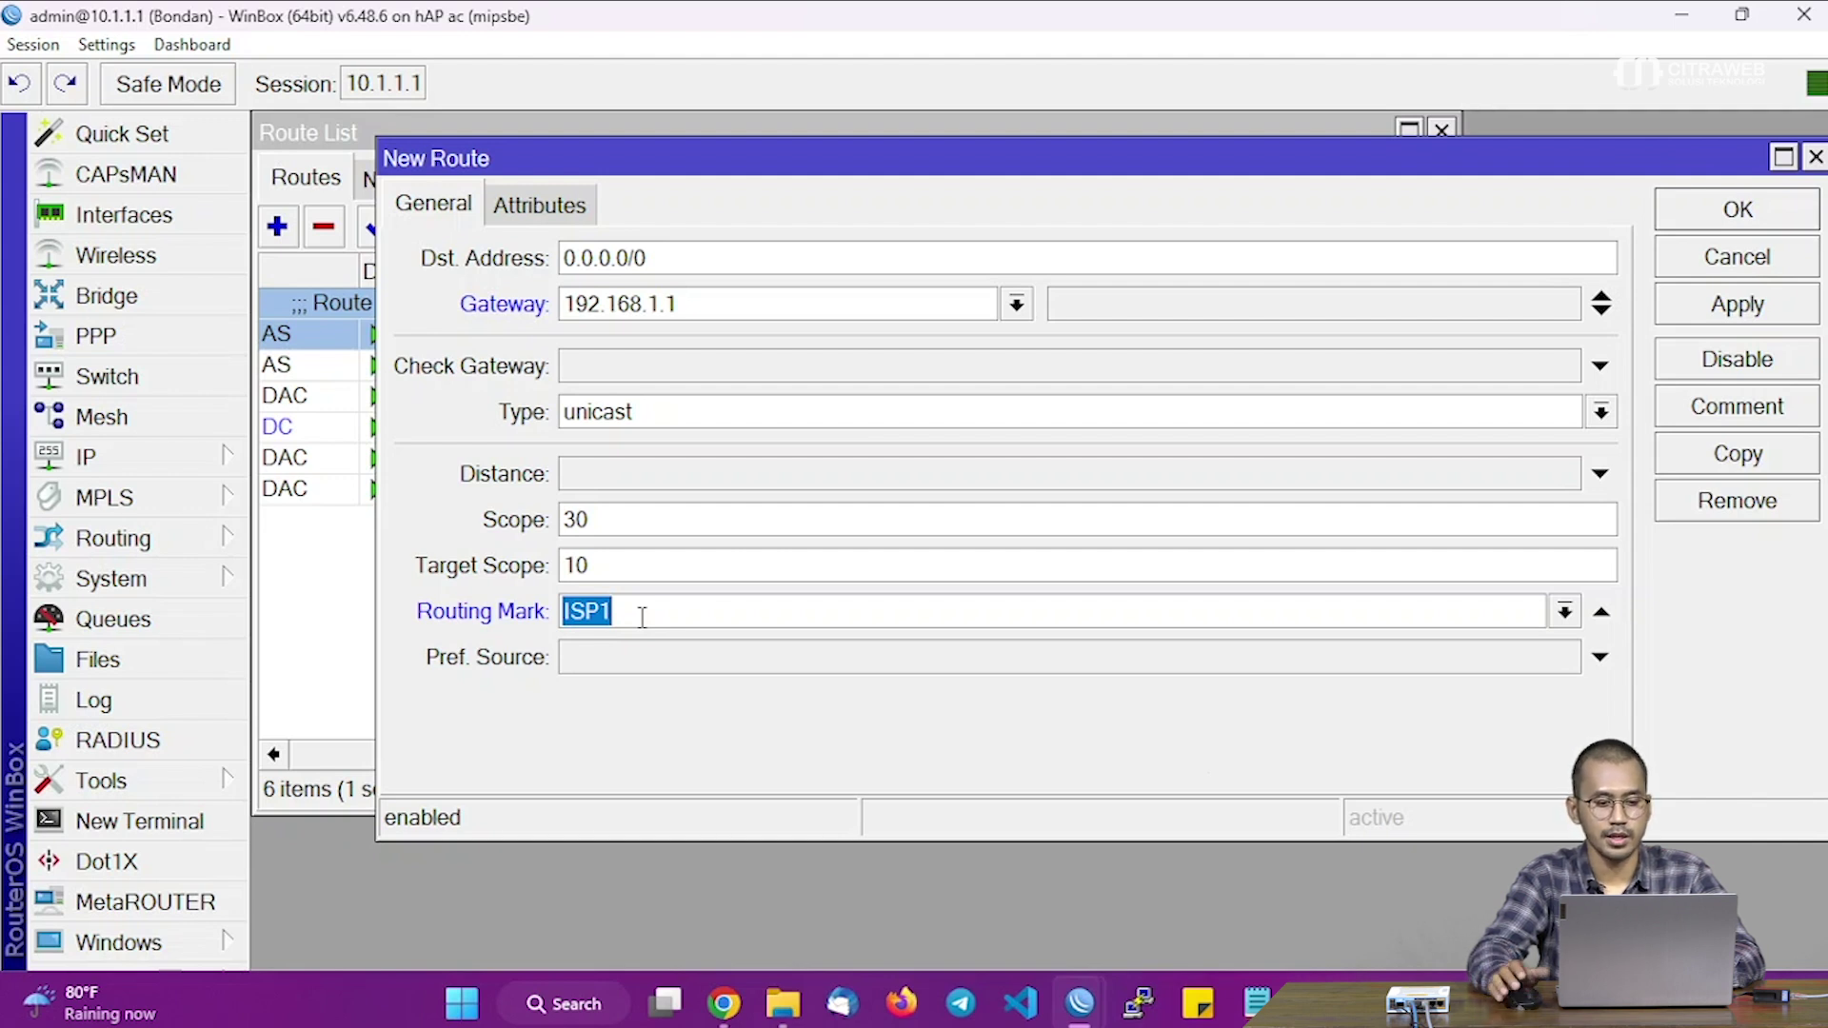
{"action": "left_click", "coordinate": [1704, 314]}
{"action": "left_click", "coordinate": [1711, 222]}
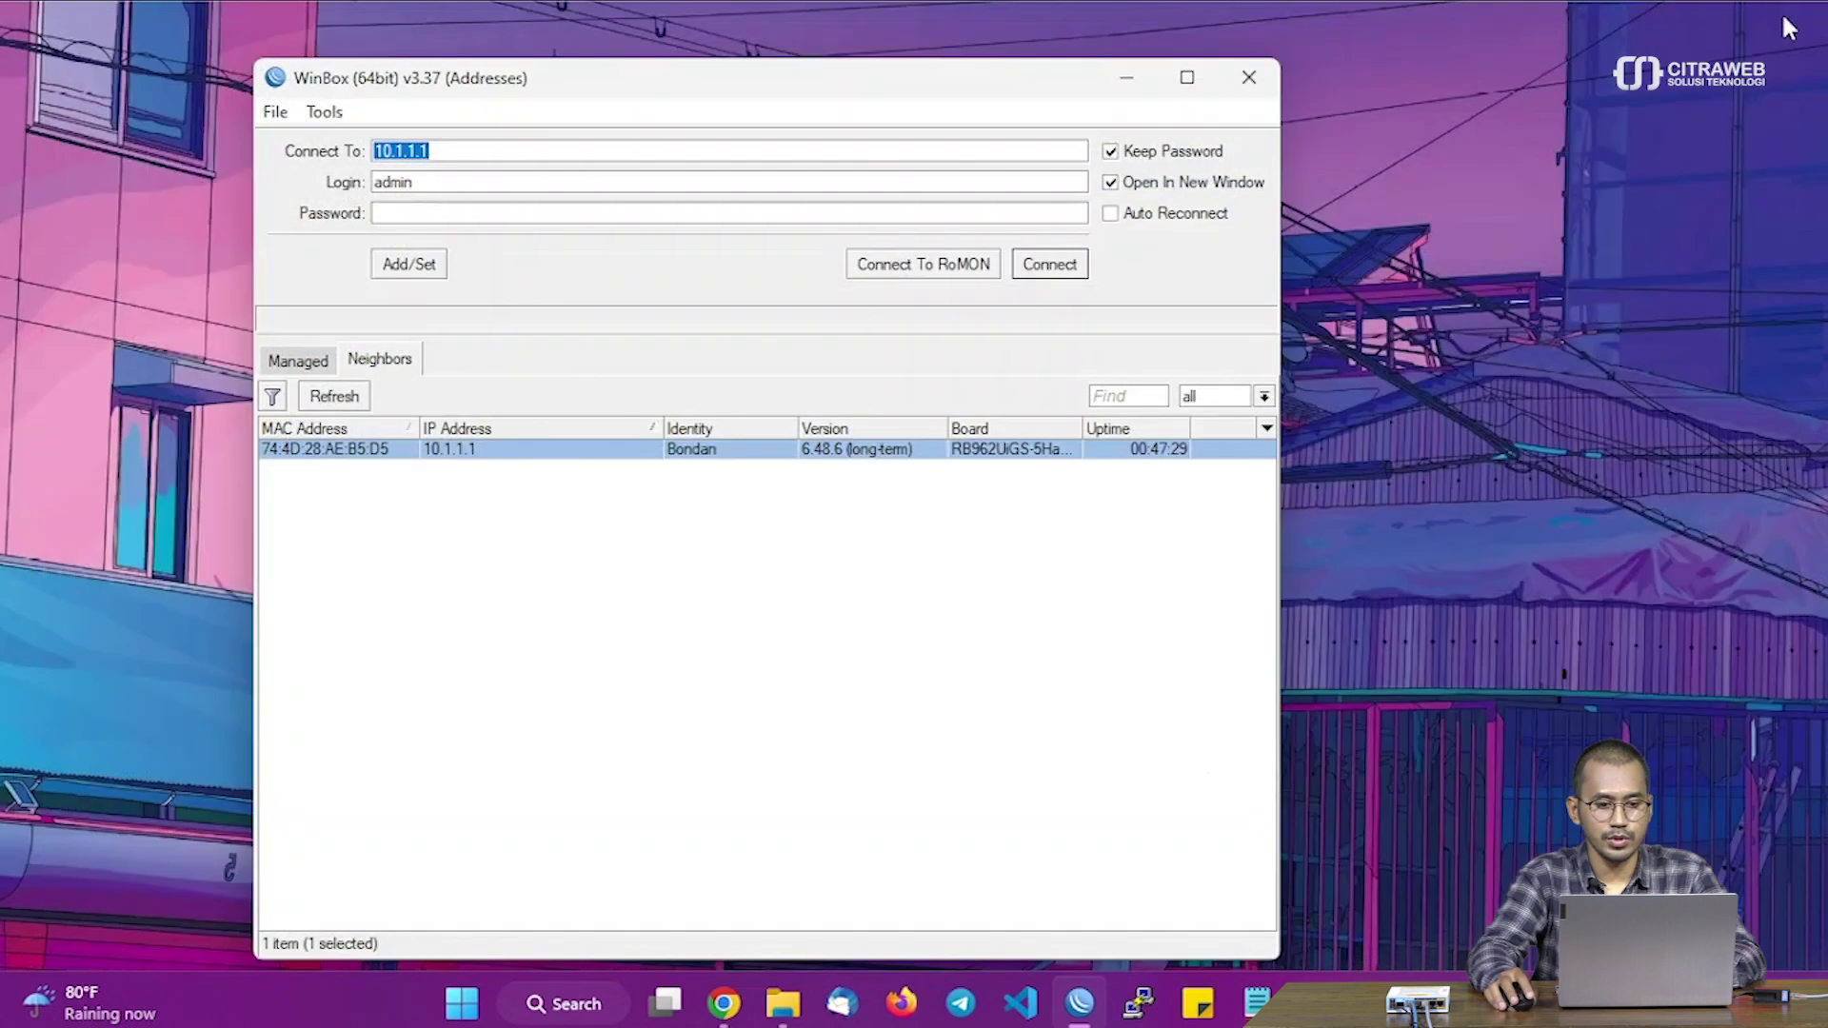
Step: Reconnect to the router by its MAC address from the refreshed neighbor list and maximize the session window
{"action": "left_click", "coordinate": [334, 396]}
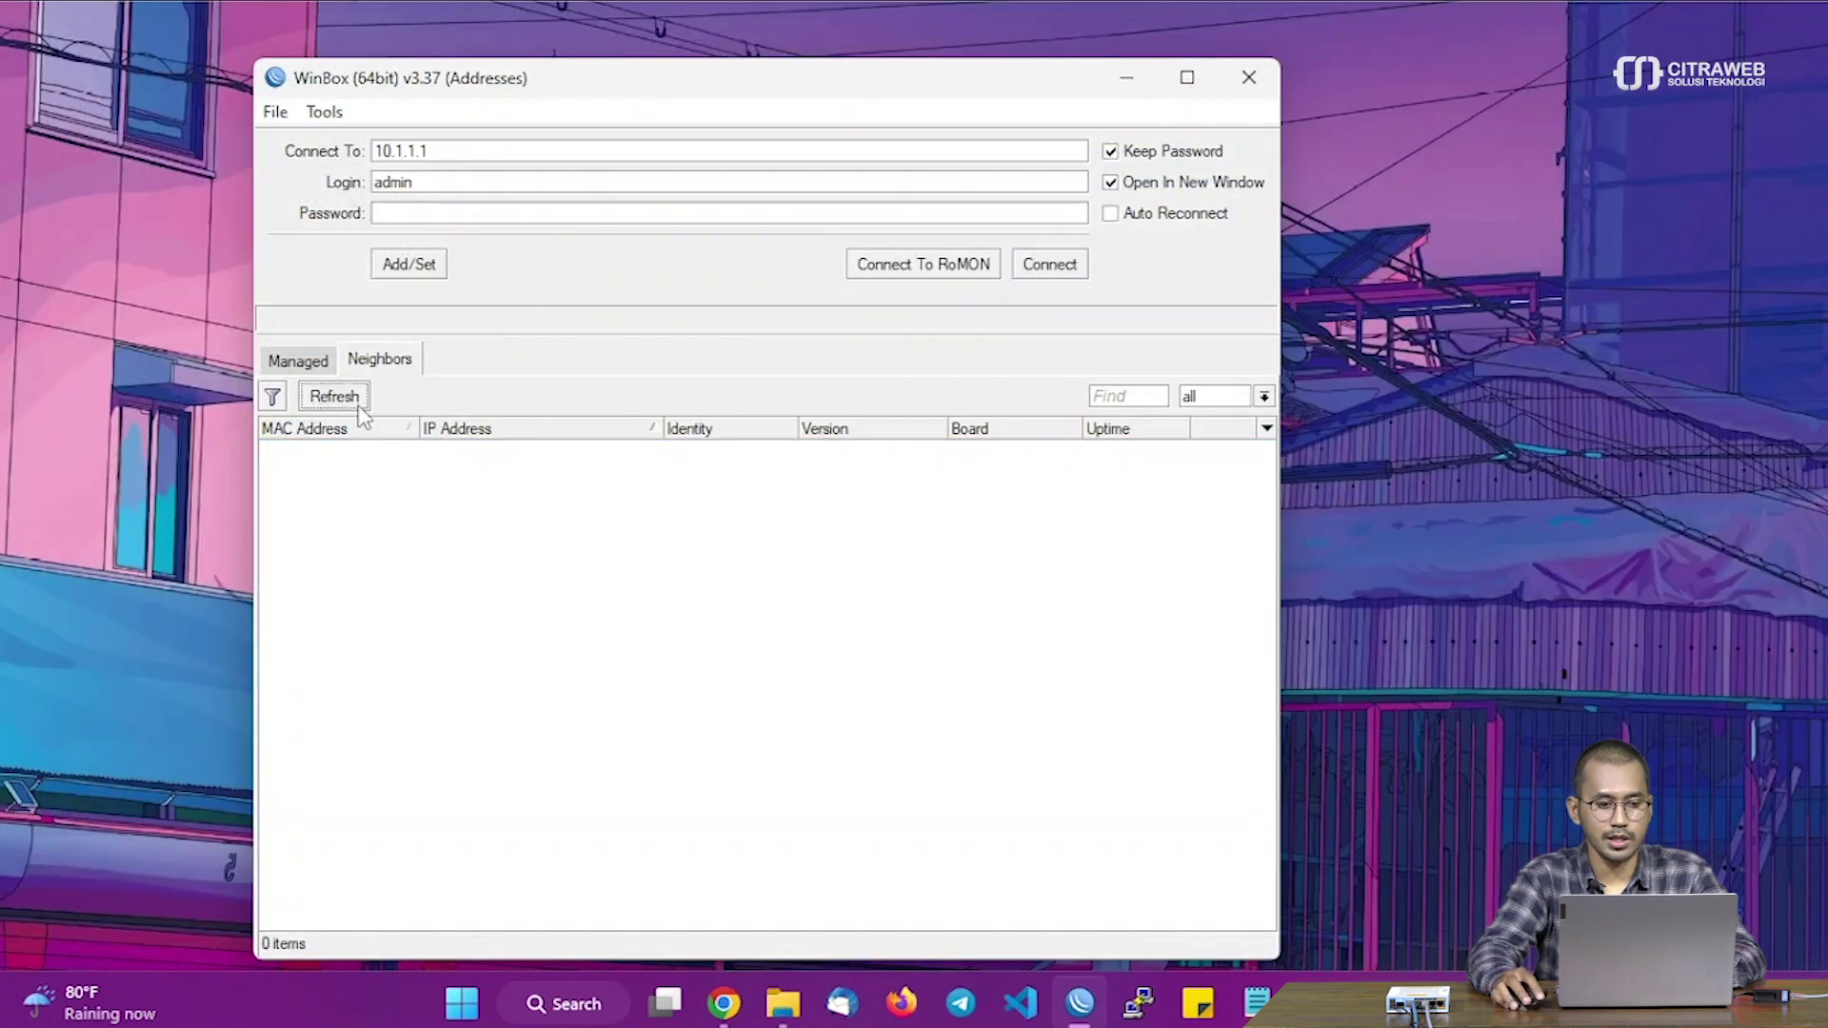
{"action": "left_click", "coordinate": [368, 467]}
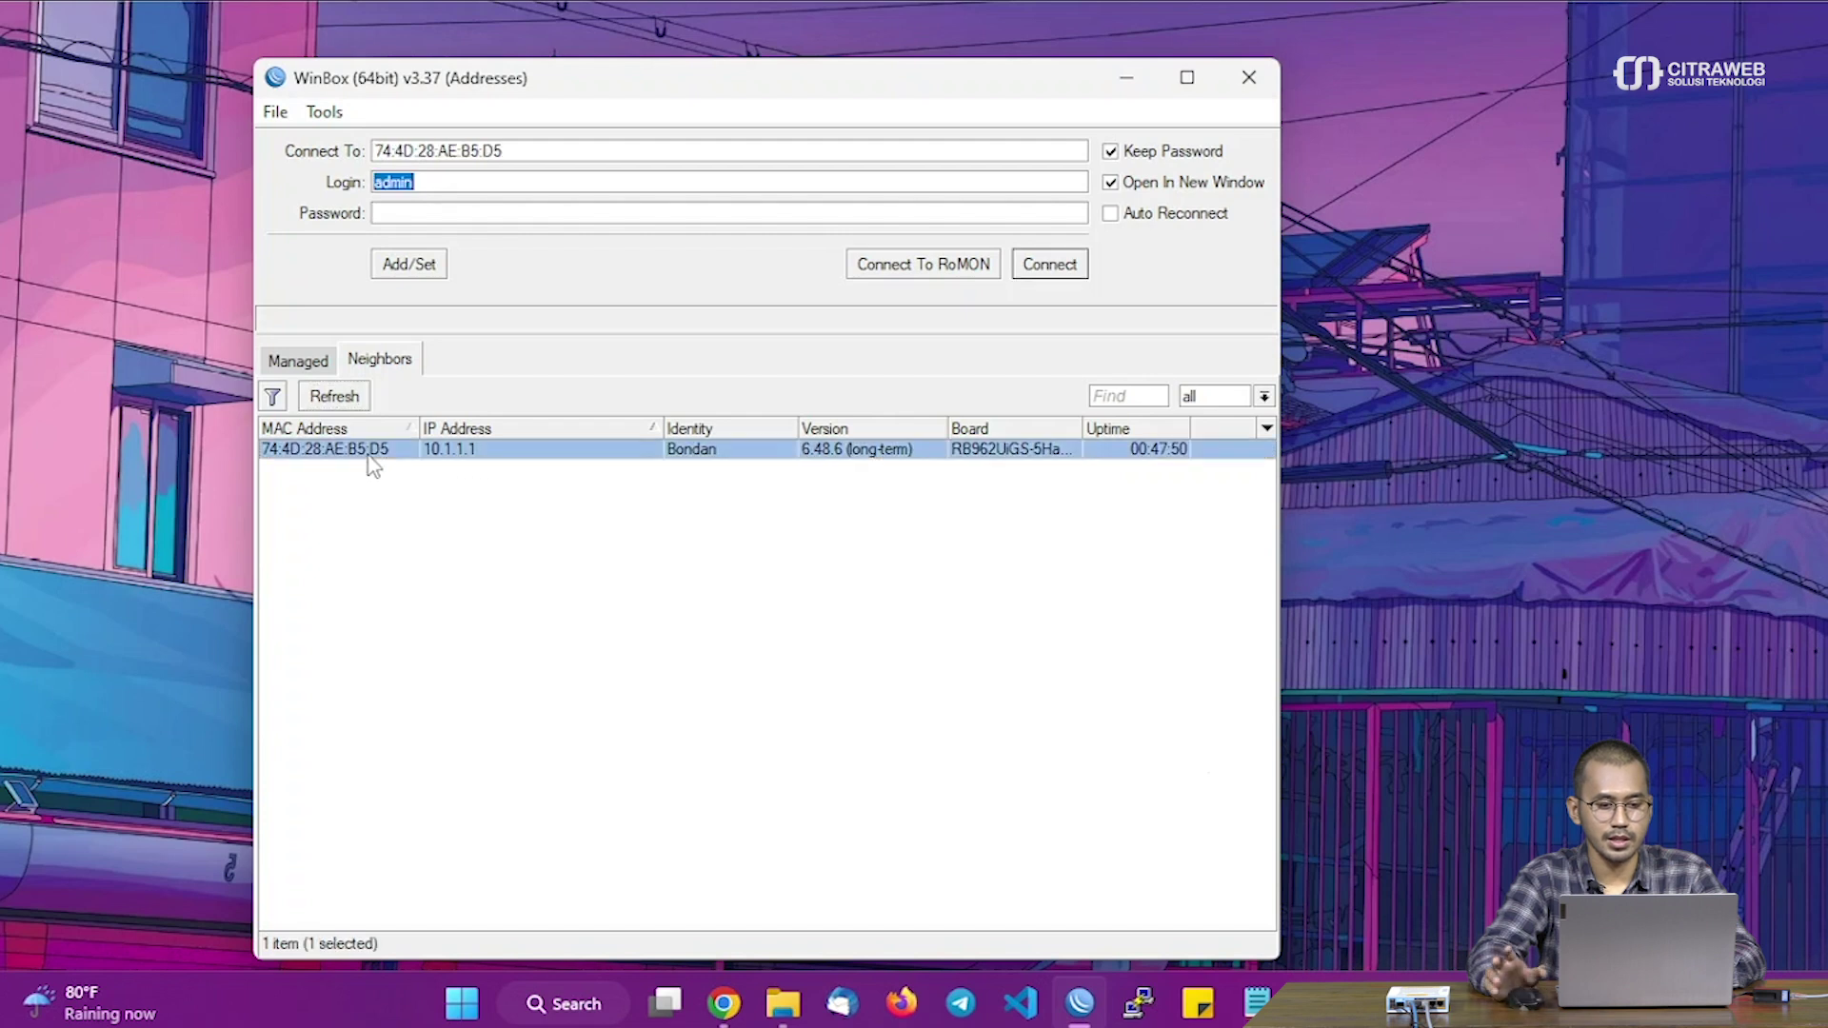
{"action": "left_click", "coordinate": [1056, 274]}
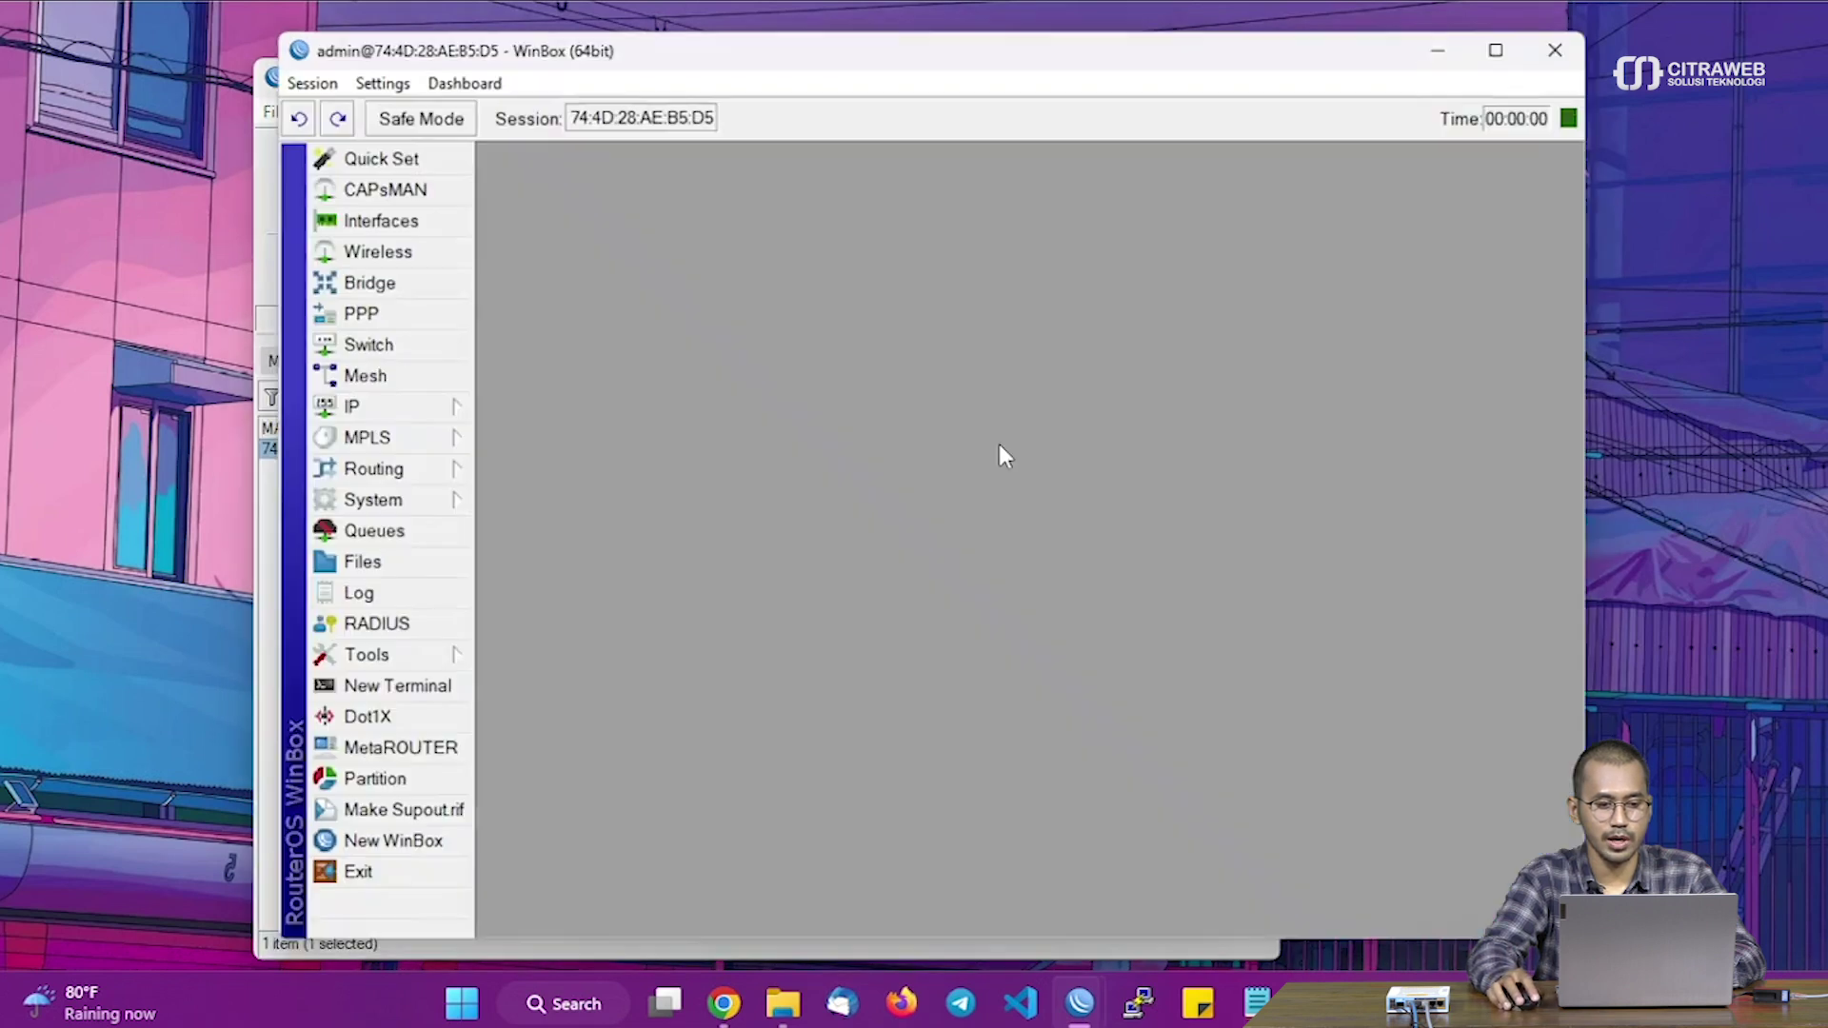
{"action": "left_click", "coordinate": [1524, 35]}
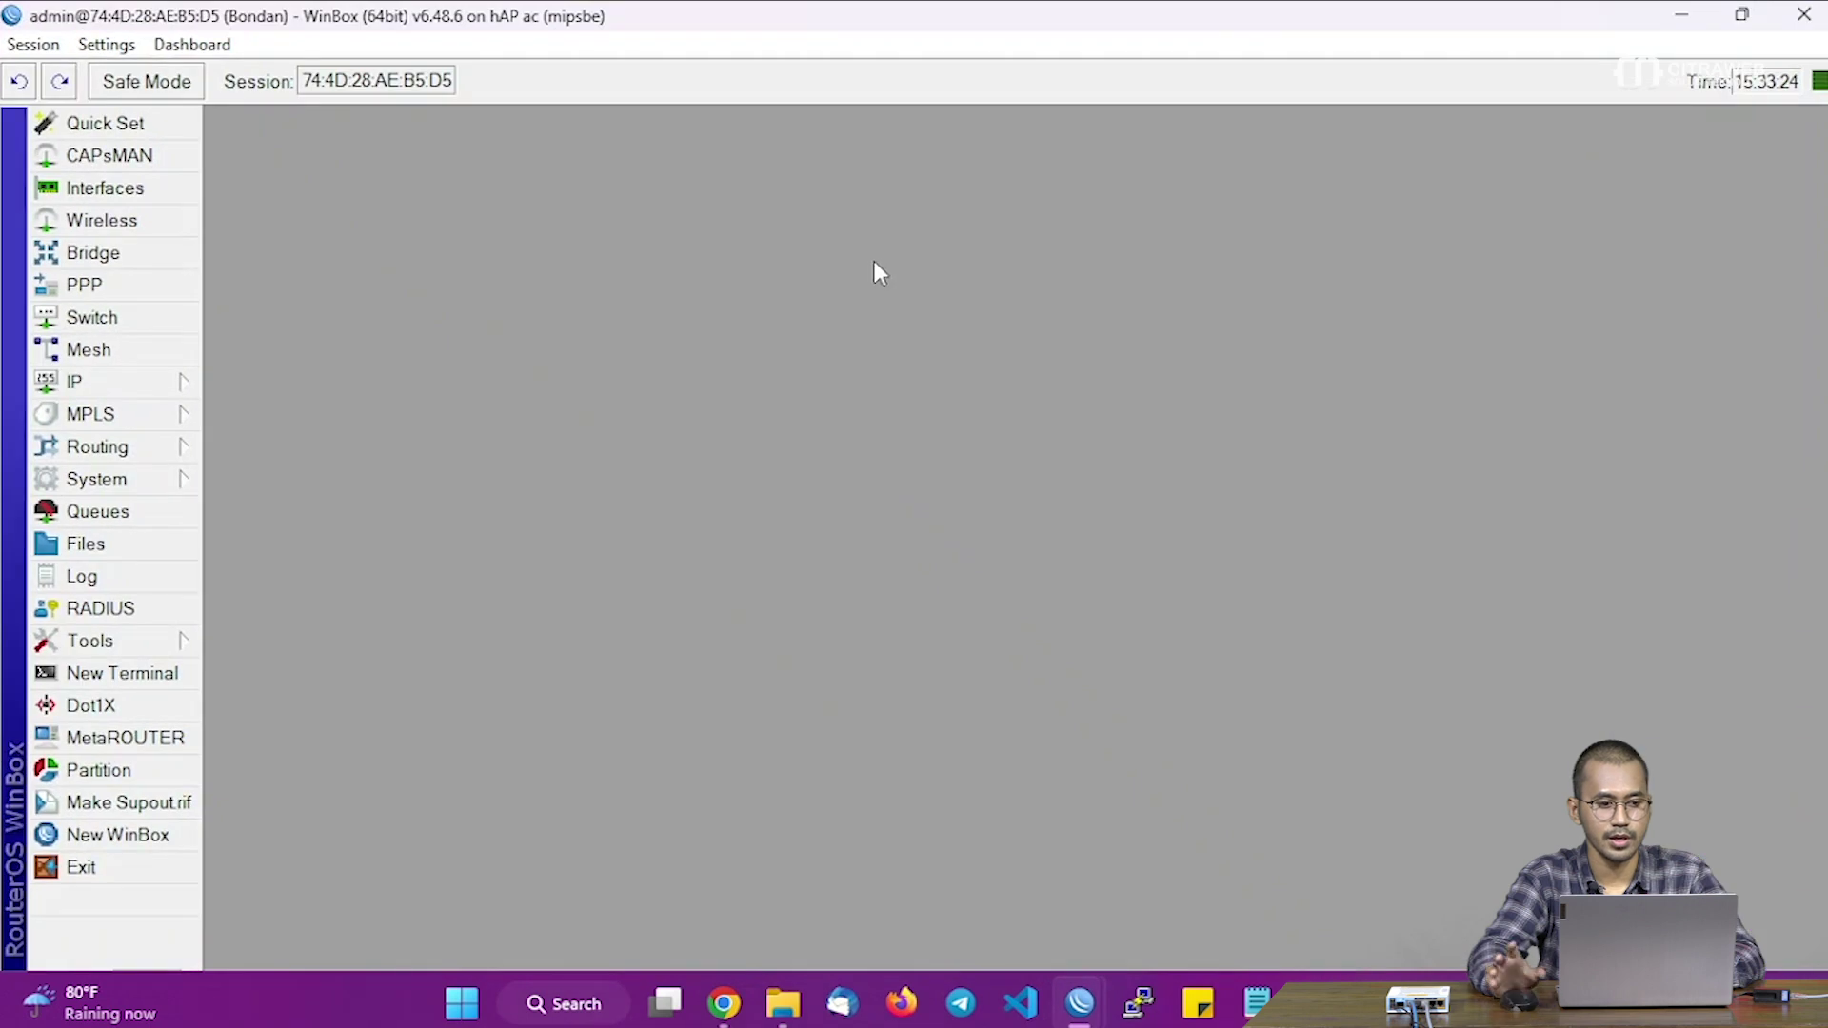
Step: Reopen the IP route list and make it easier to read with a larger interface zoom, wider window and wider destination address column
{"action": "left_click", "coordinate": [122, 386]}
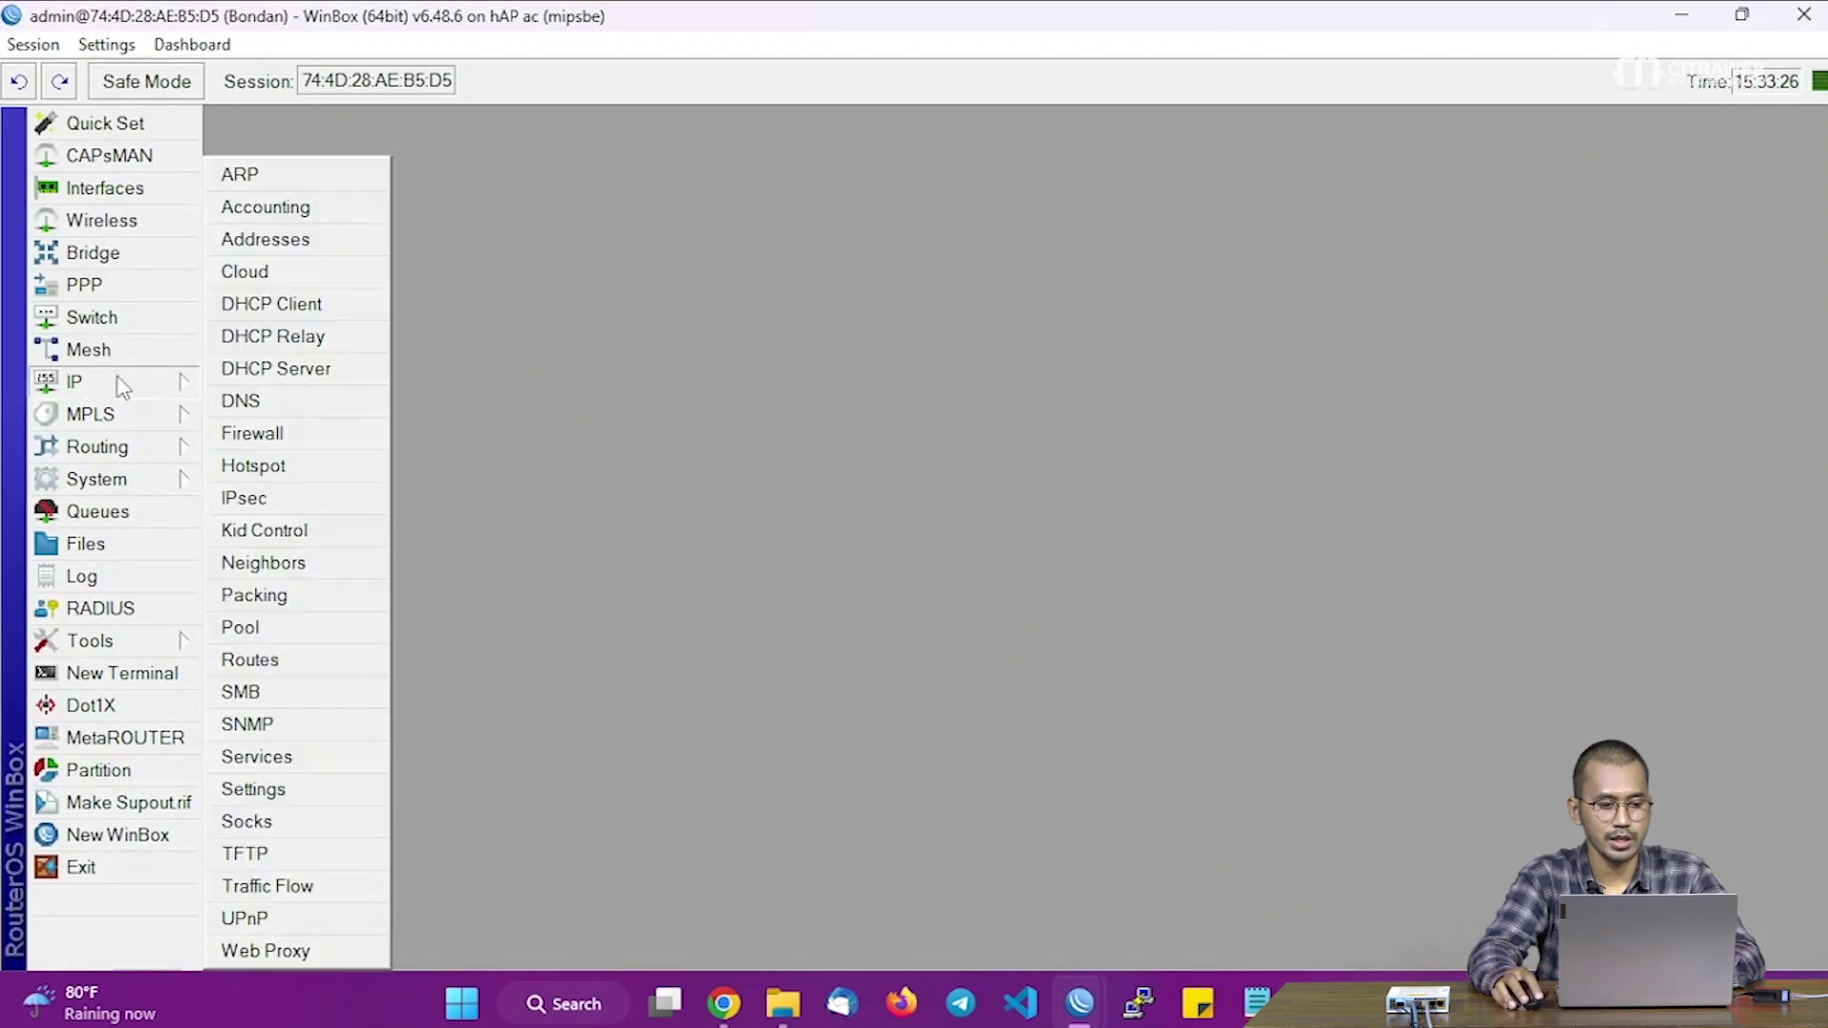
{"action": "left_click", "coordinate": [277, 660]}
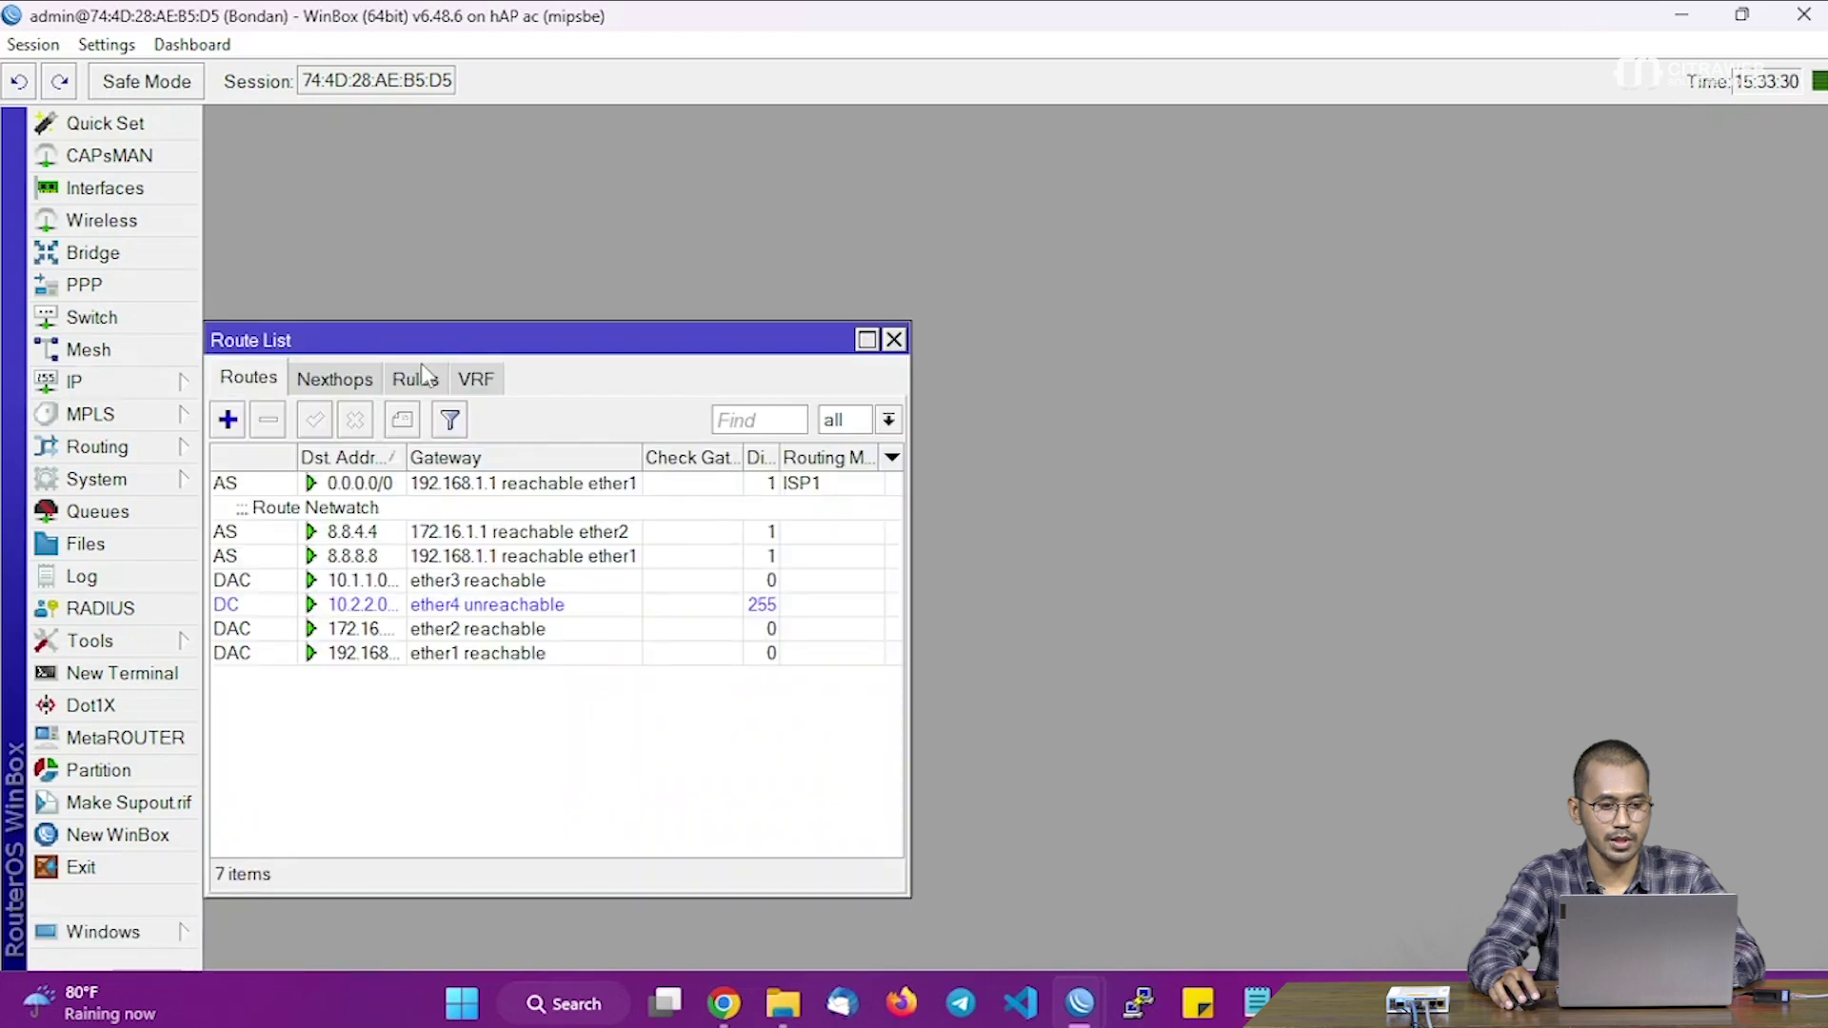
{"action": "left_click_drag", "start_coordinate": [419, 345], "coordinate": [425, 138]}
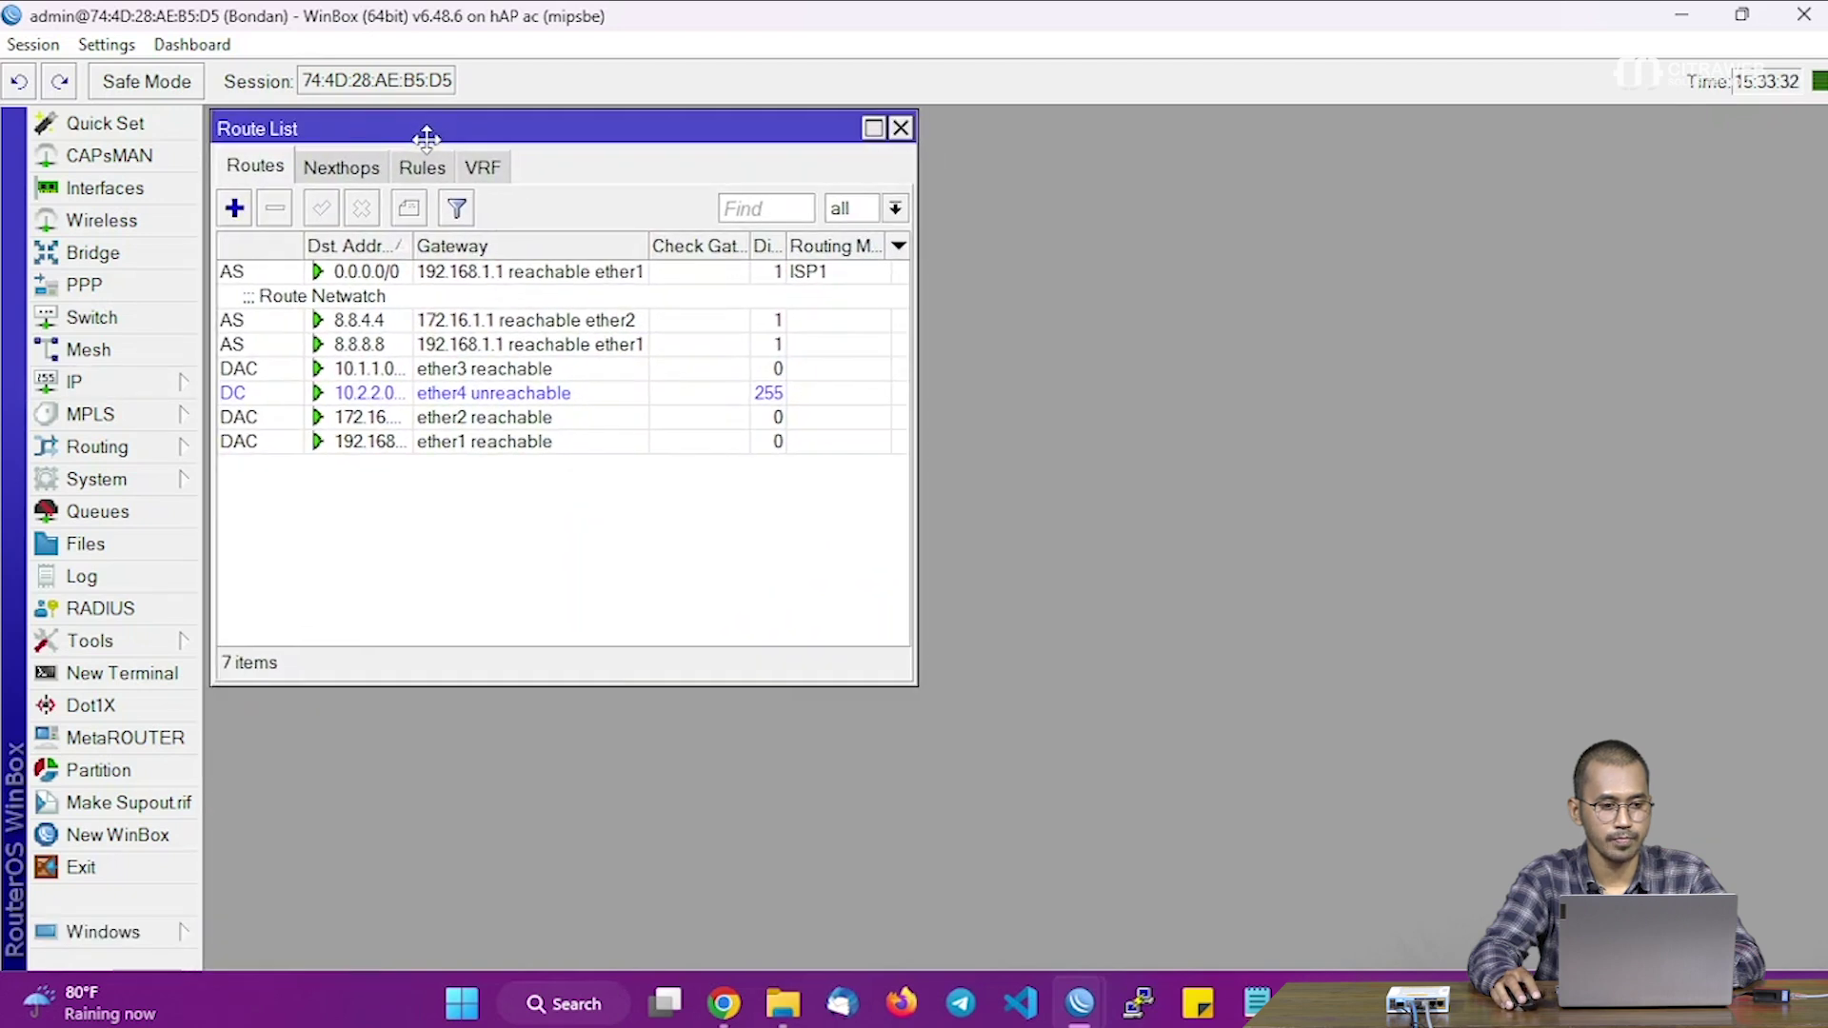
{"action": "left_click", "coordinate": [105, 44]}
{"action": "left_click", "coordinate": [153, 150]}
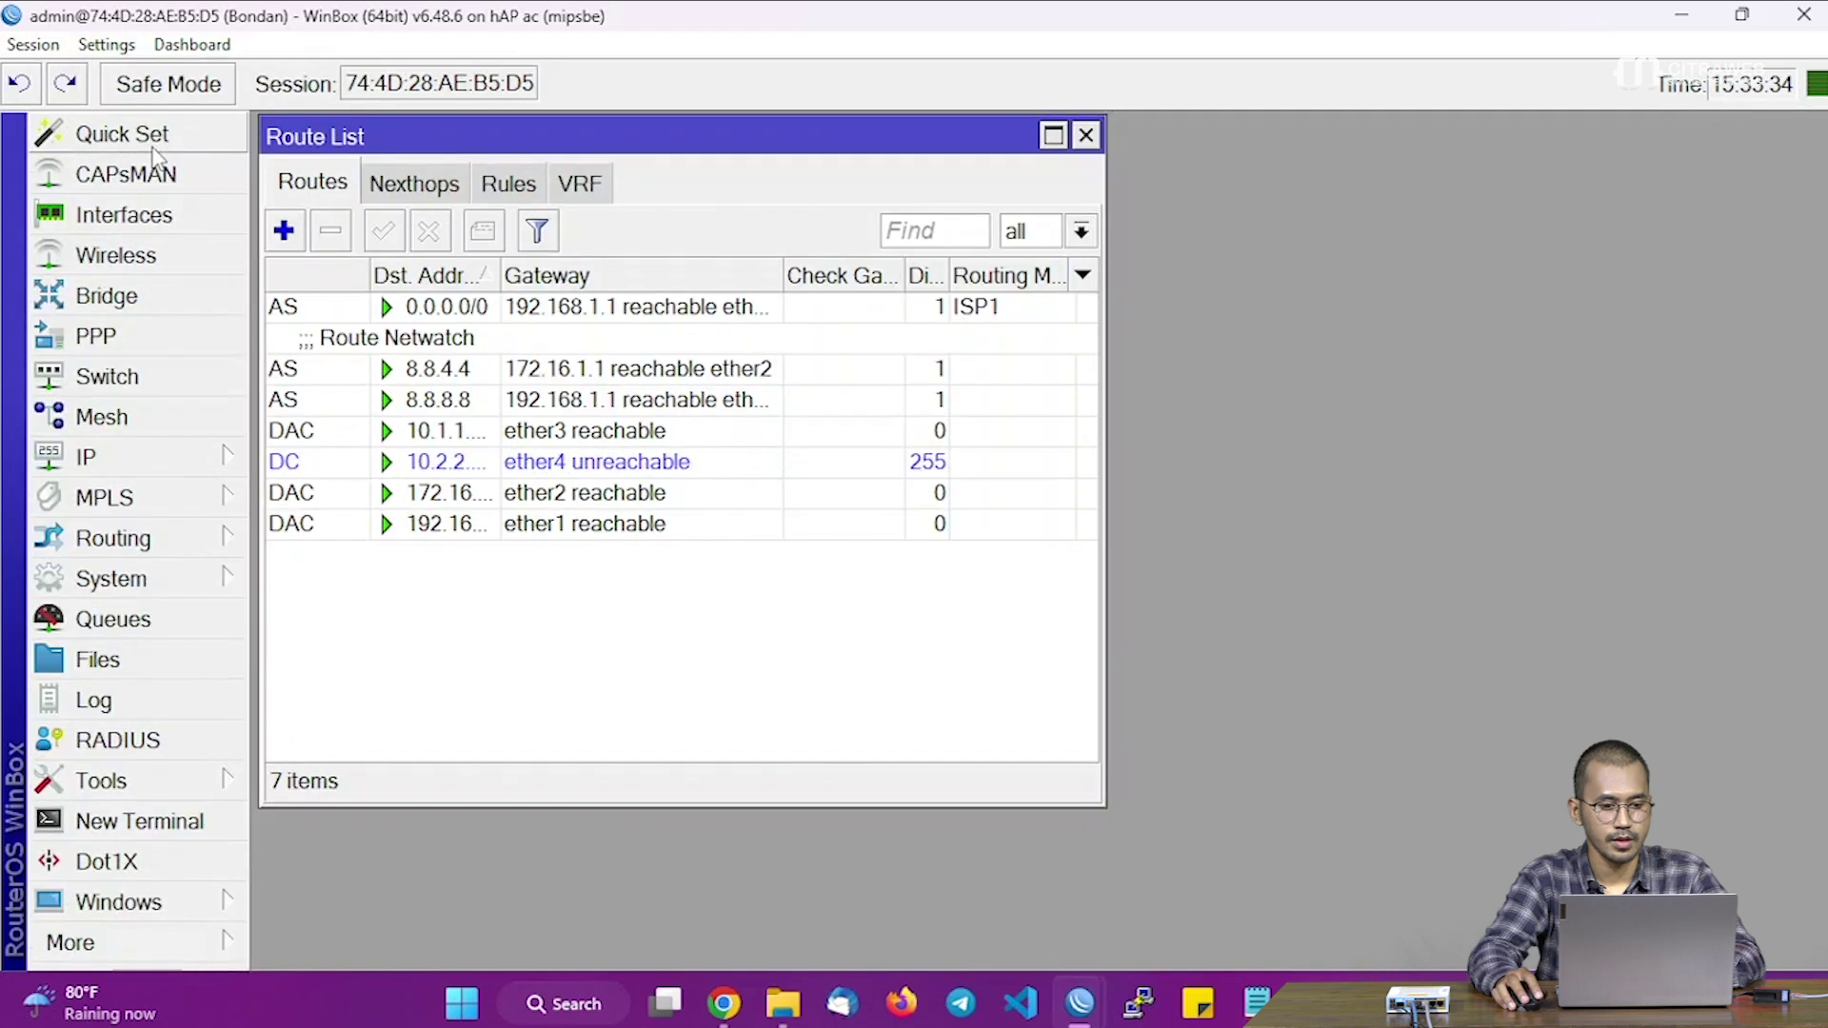
{"action": "left_click_drag", "start_coordinate": [1103, 433], "coordinate": [1607, 433]}
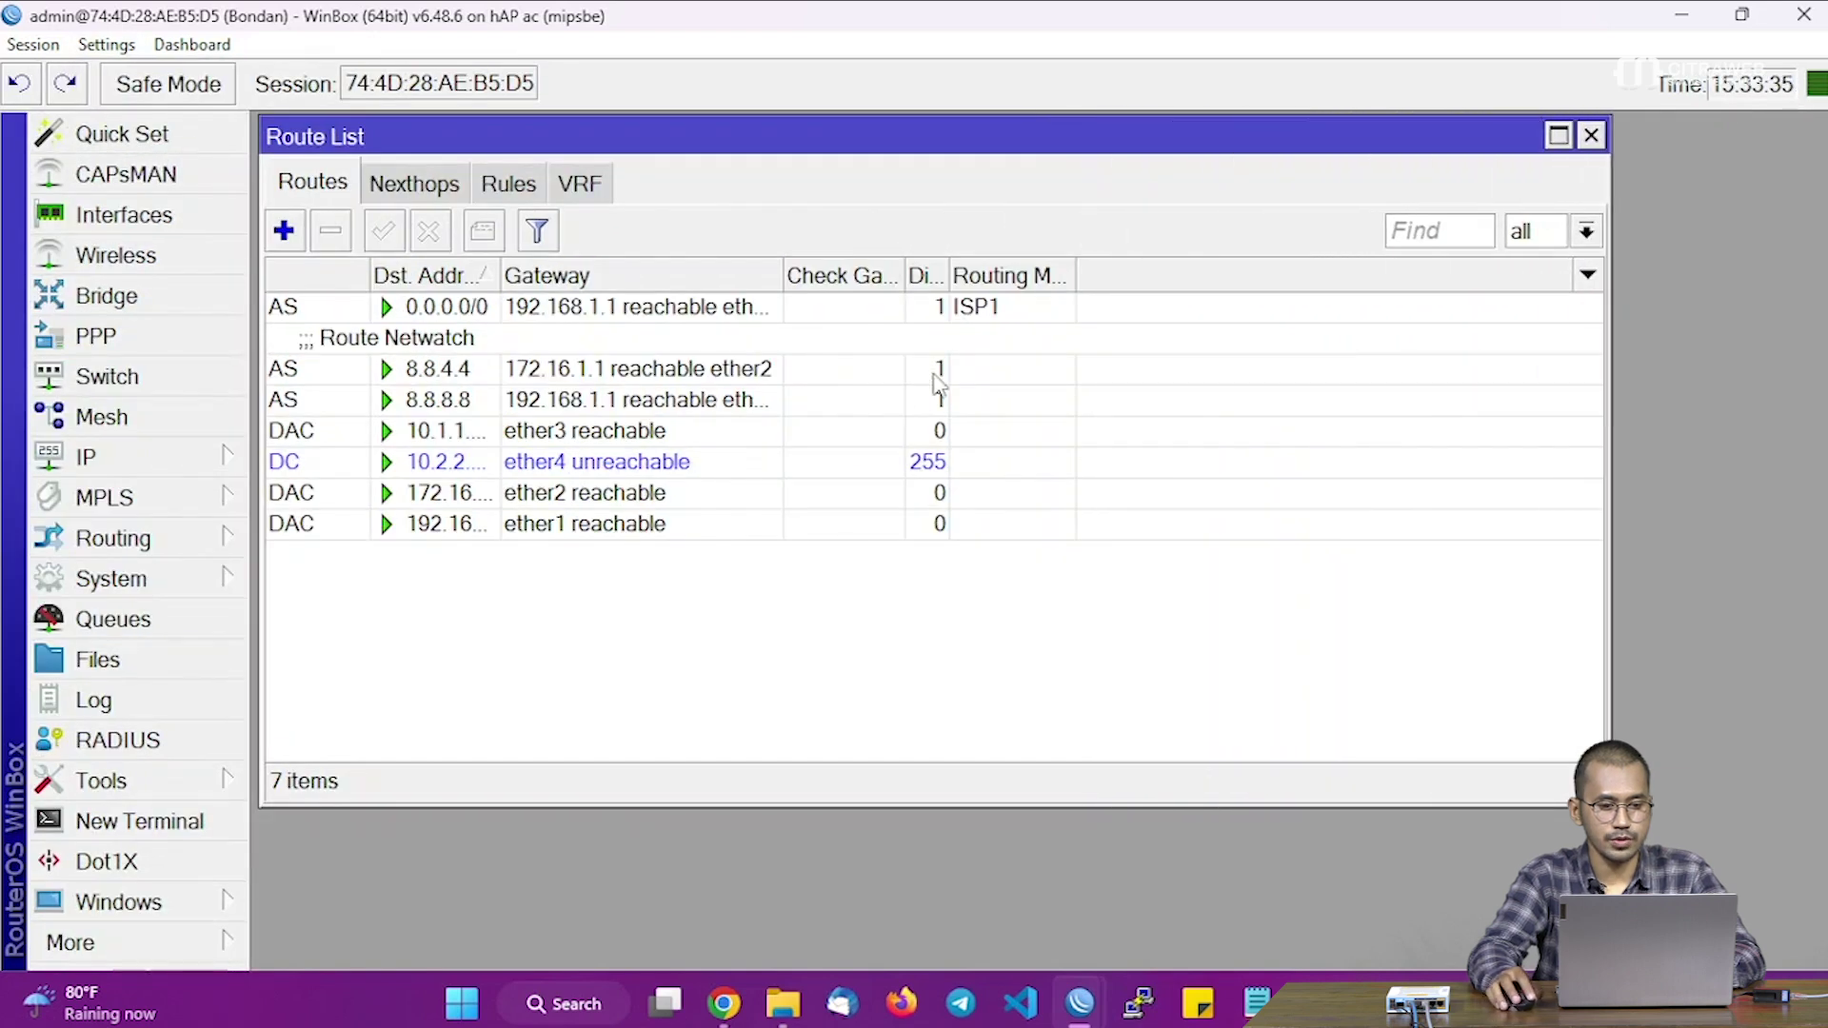
{"action": "left_click", "coordinate": [515, 316]}
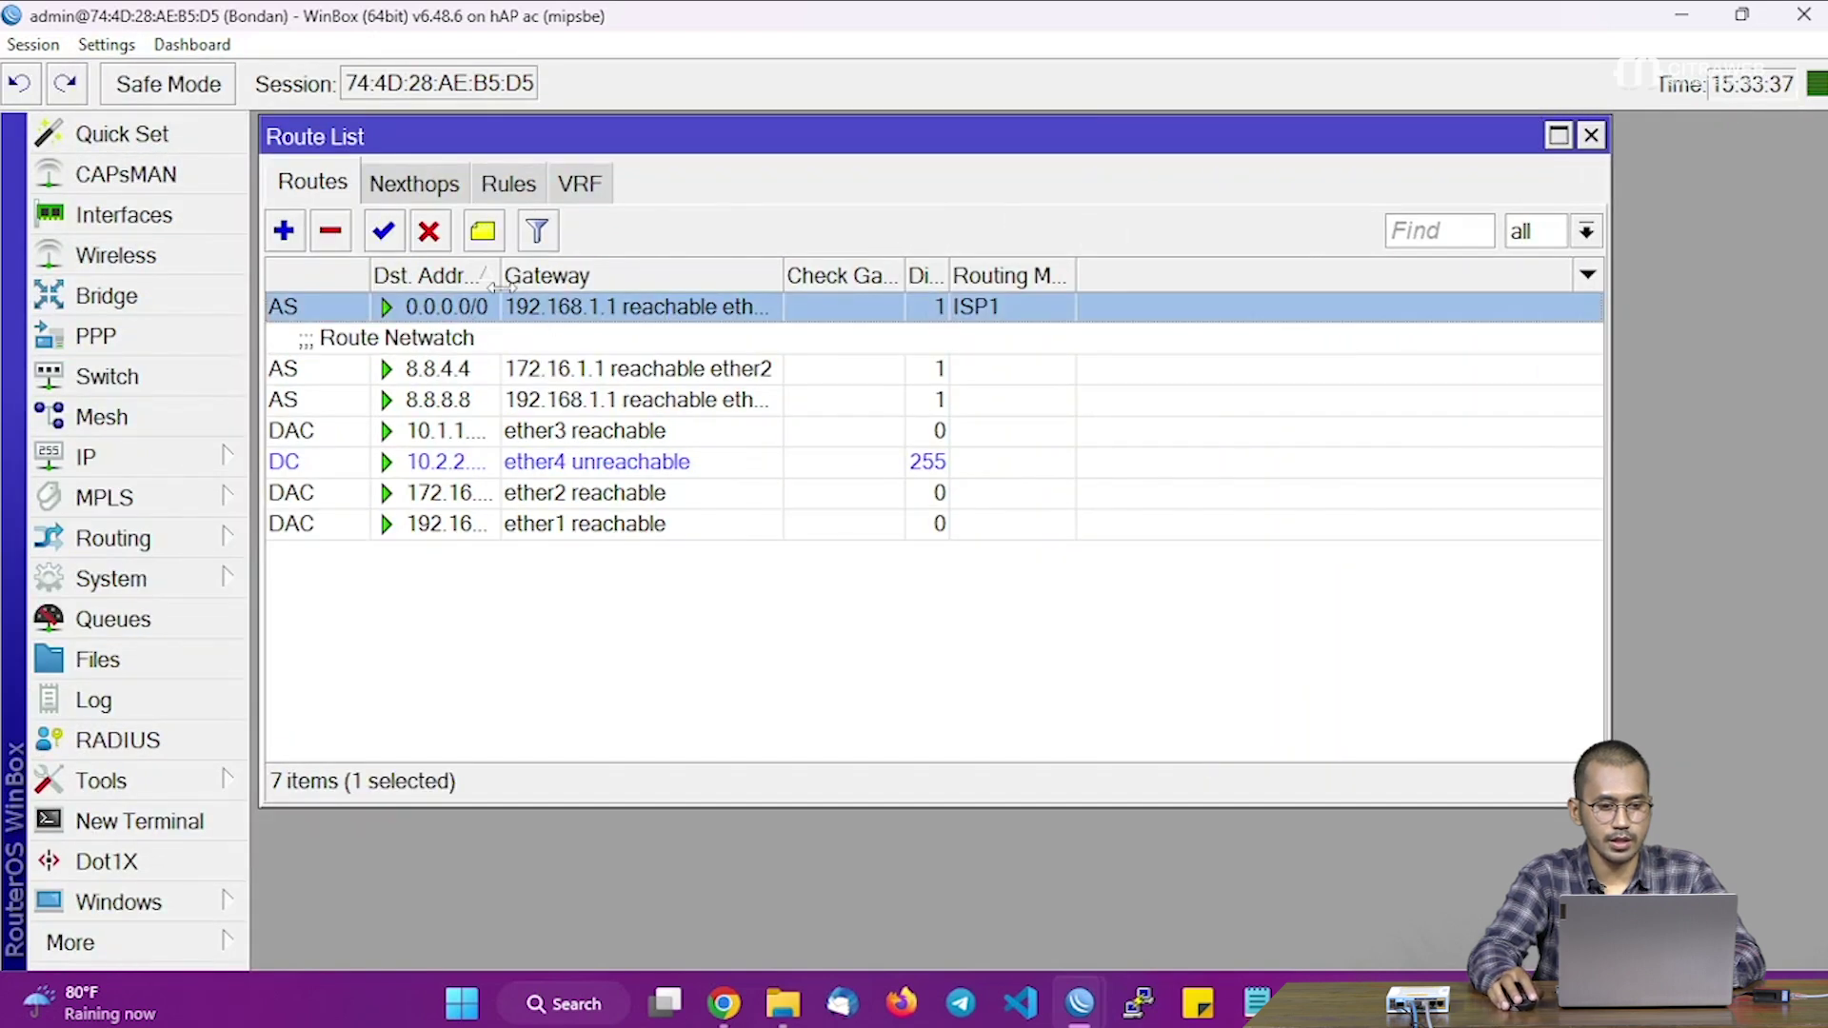
{"action": "left_click_drag", "start_coordinate": [502, 285], "coordinate": [530, 285]}
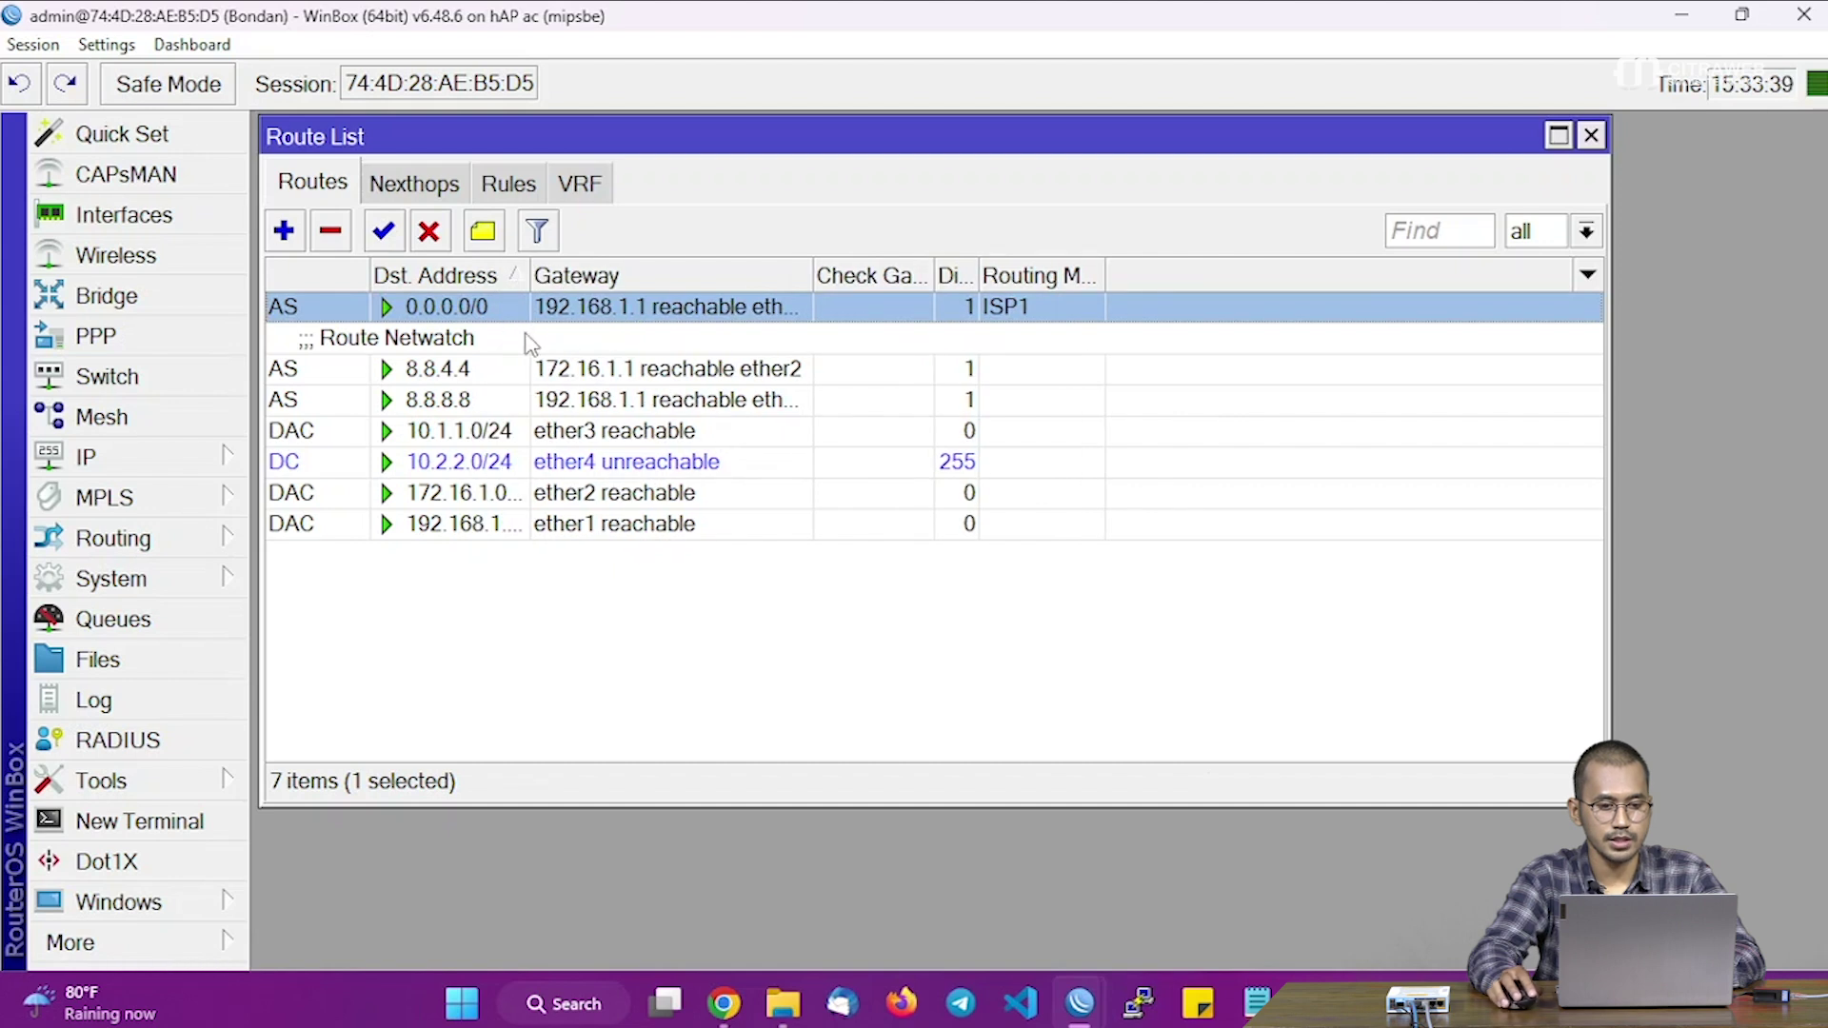
Step: Add a default route to 0.0.0.0/0 through gateway 172.16.1.1 with routing mark ISP2
{"action": "left_click", "coordinate": [283, 230]}
{"action": "left_click_drag", "start_coordinate": [550, 291], "coordinate": [651, 391]}
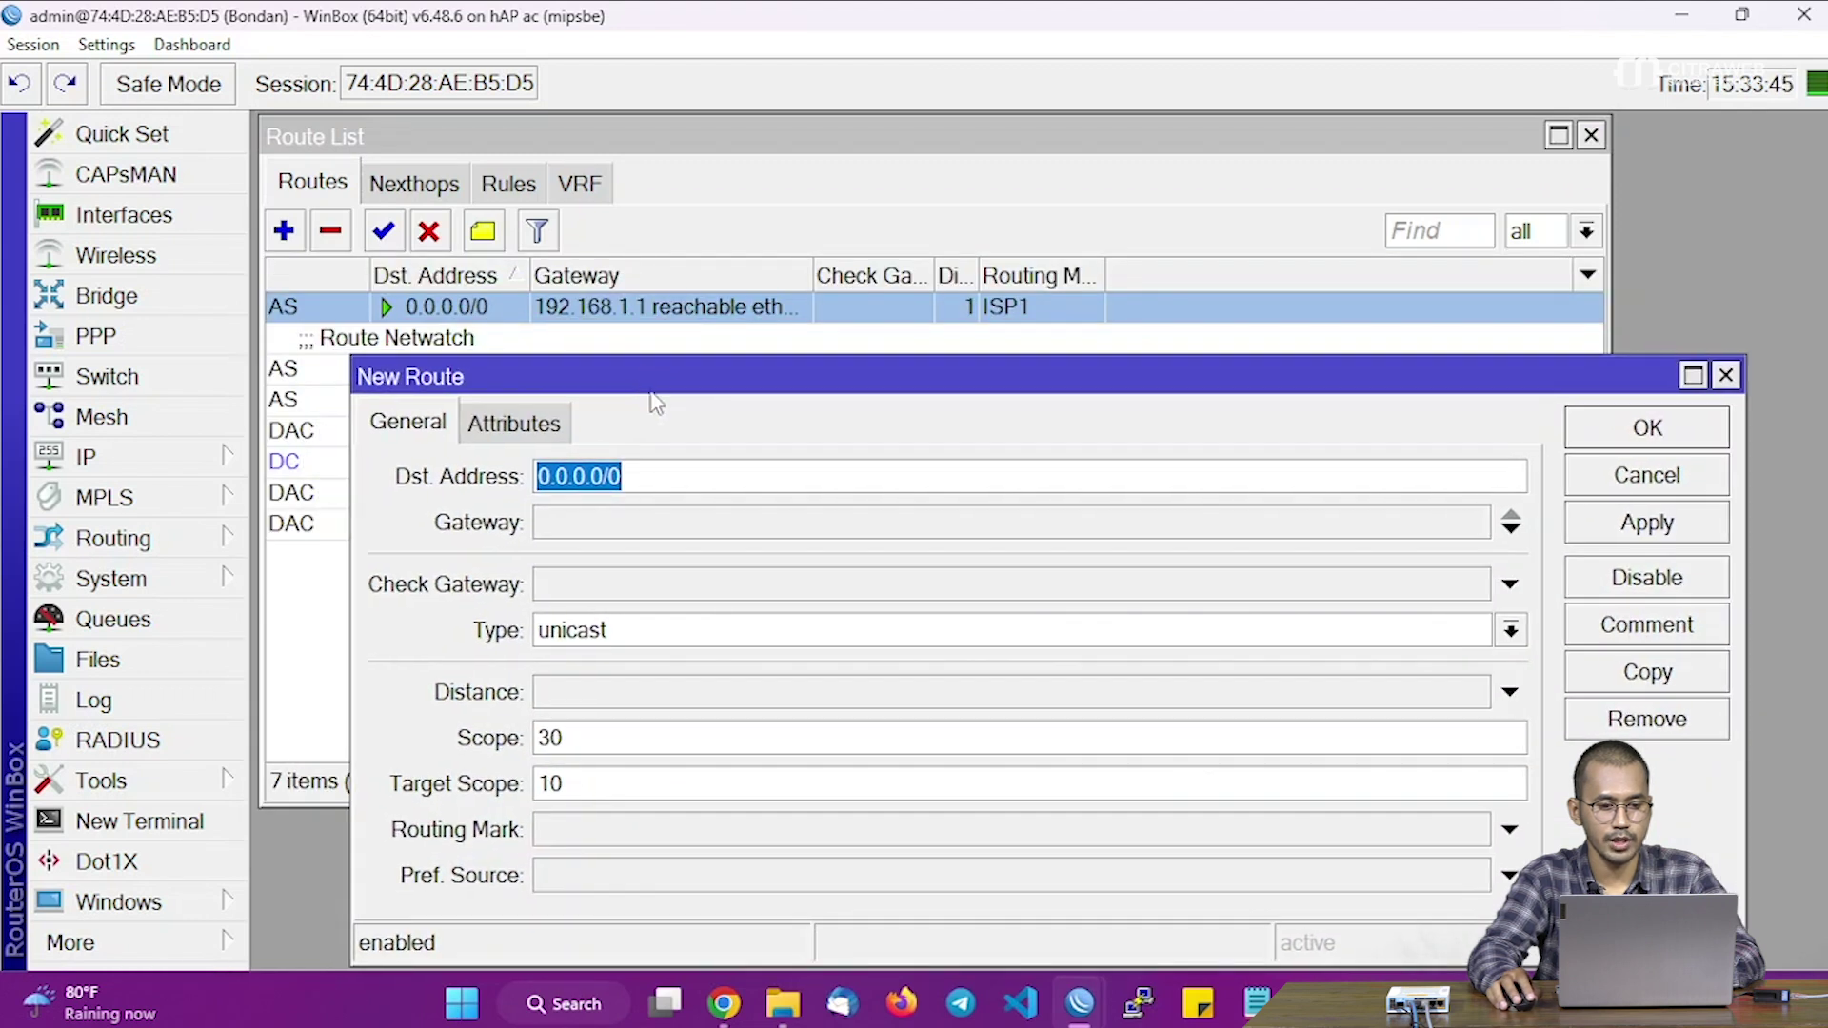
{"action": "left_click", "coordinate": [604, 524]}
{"action": "type", "text": "172.16.1."}
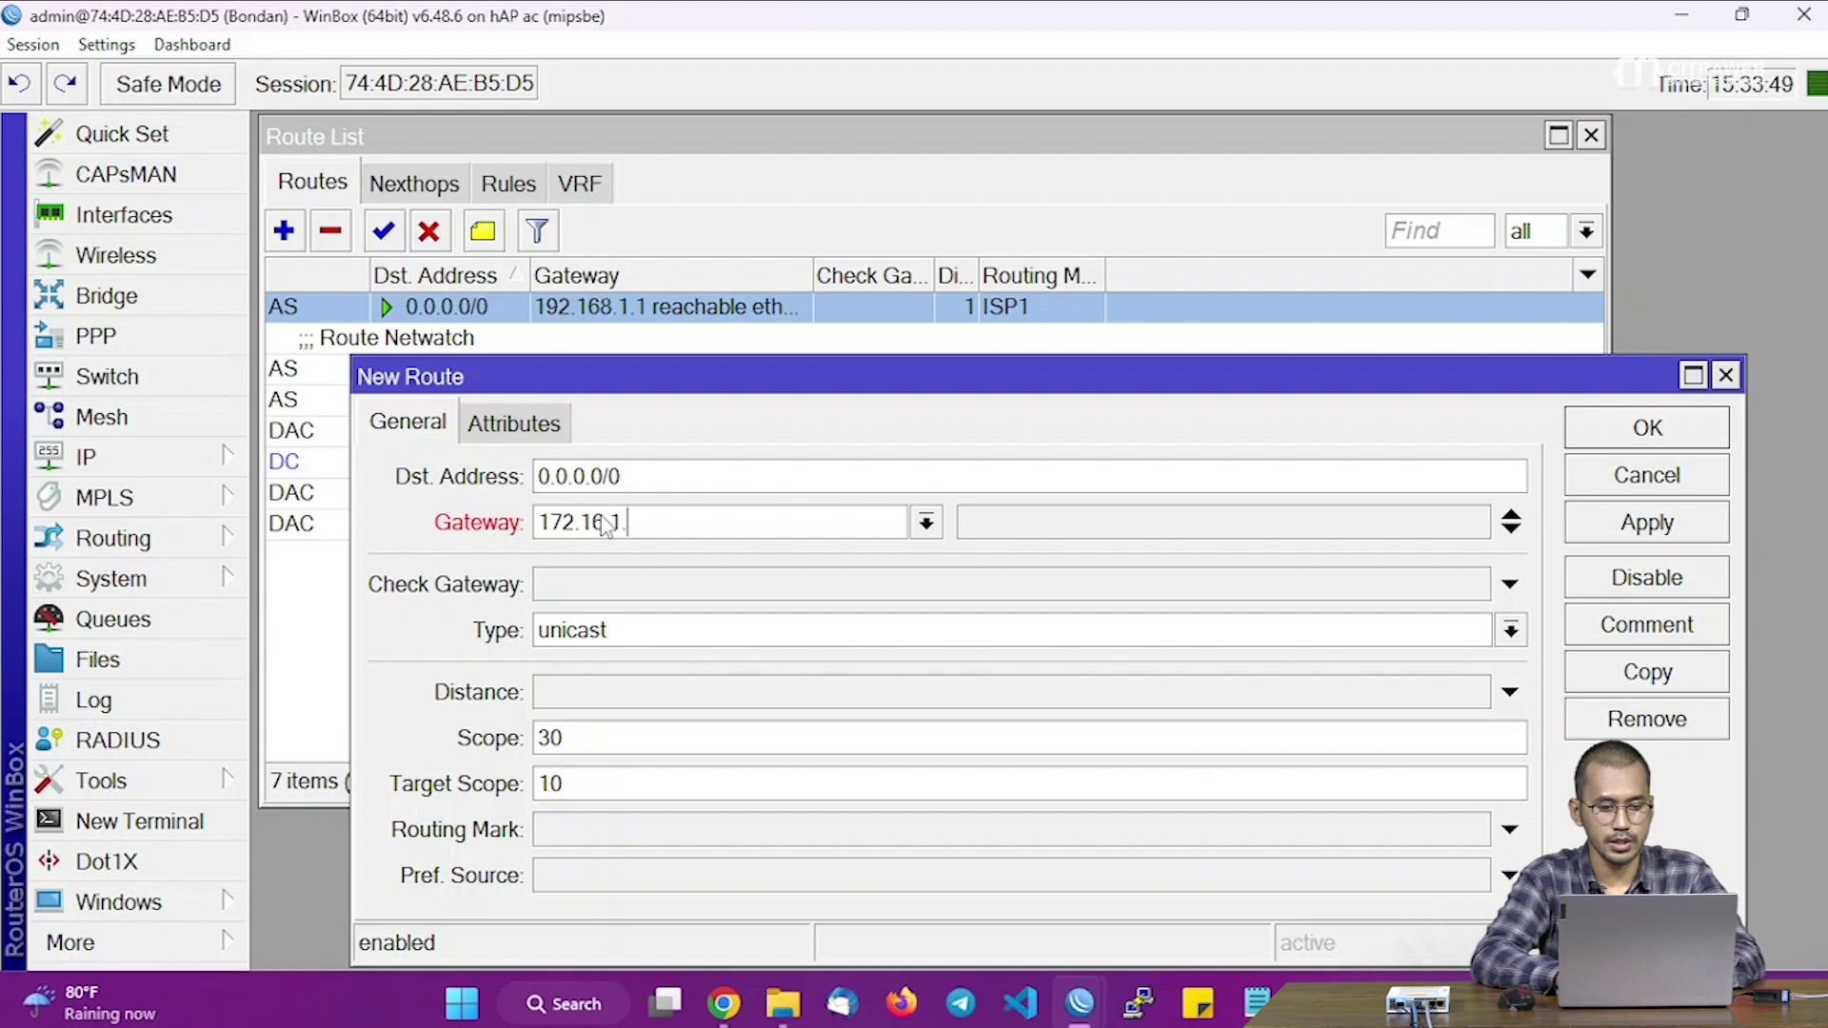
{"action": "type", "text": "1"}
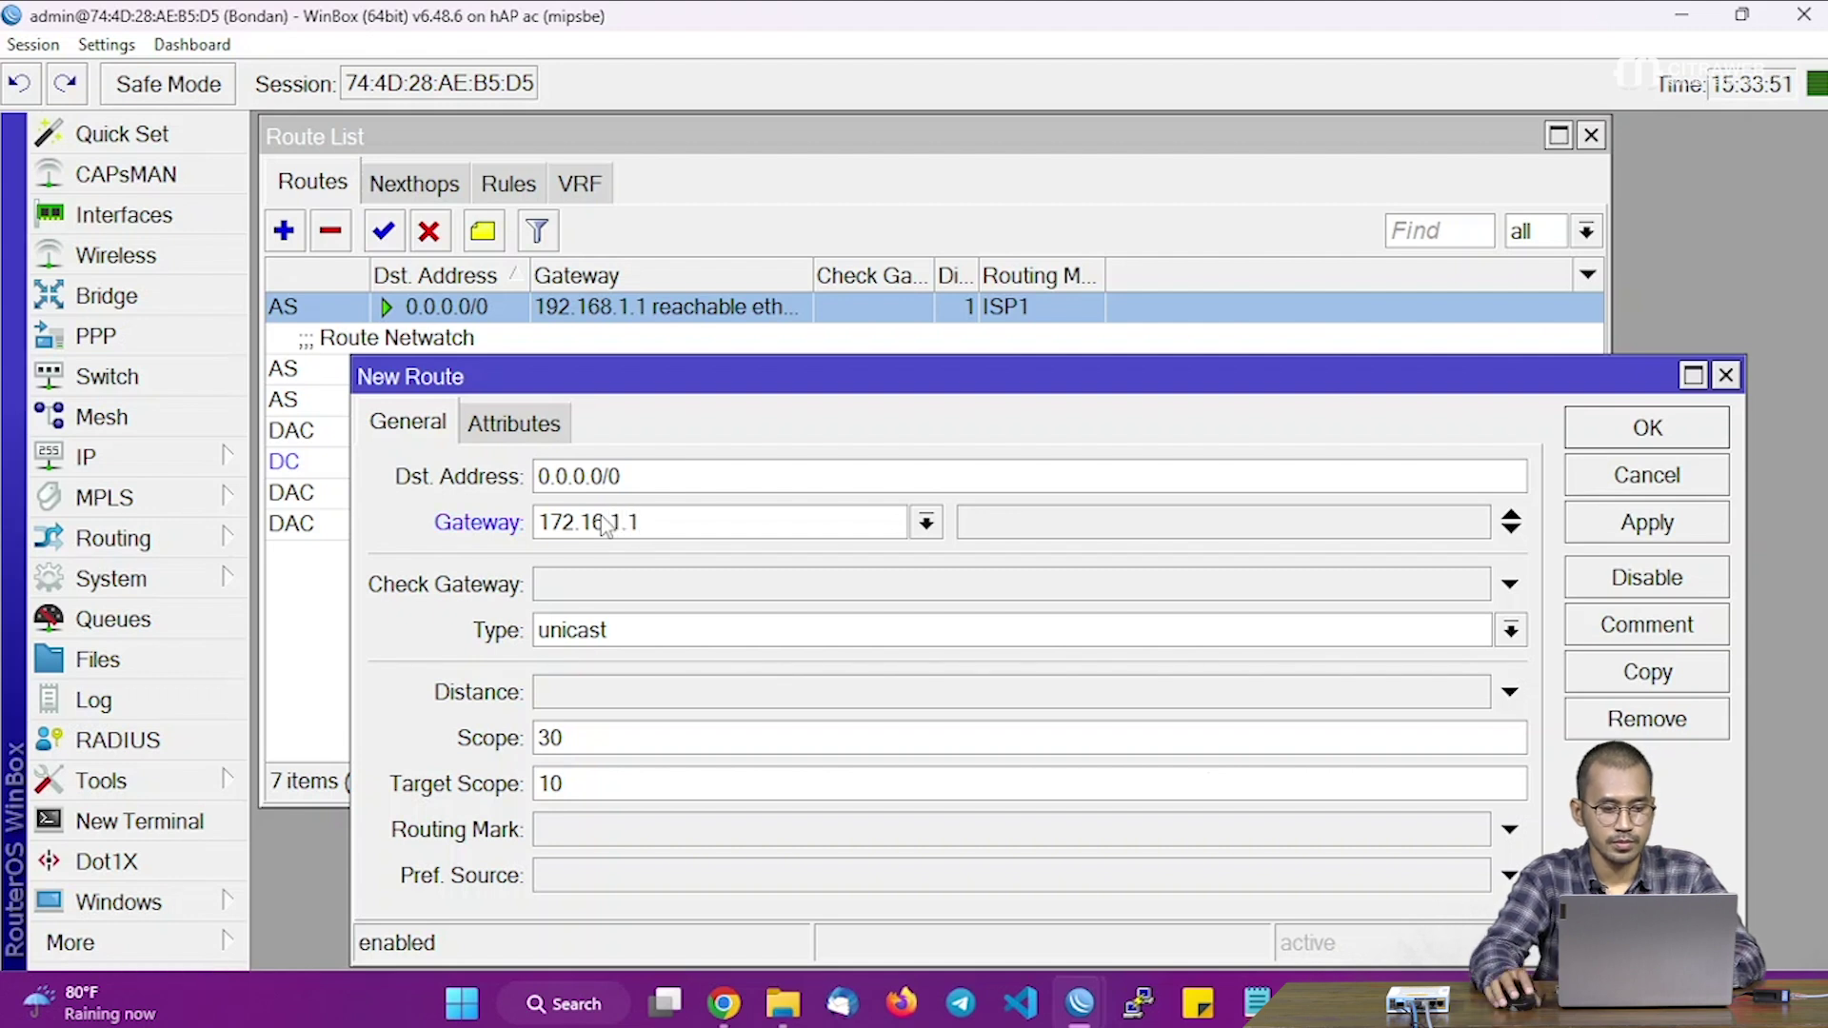
{"action": "left_click", "coordinate": [604, 833]}
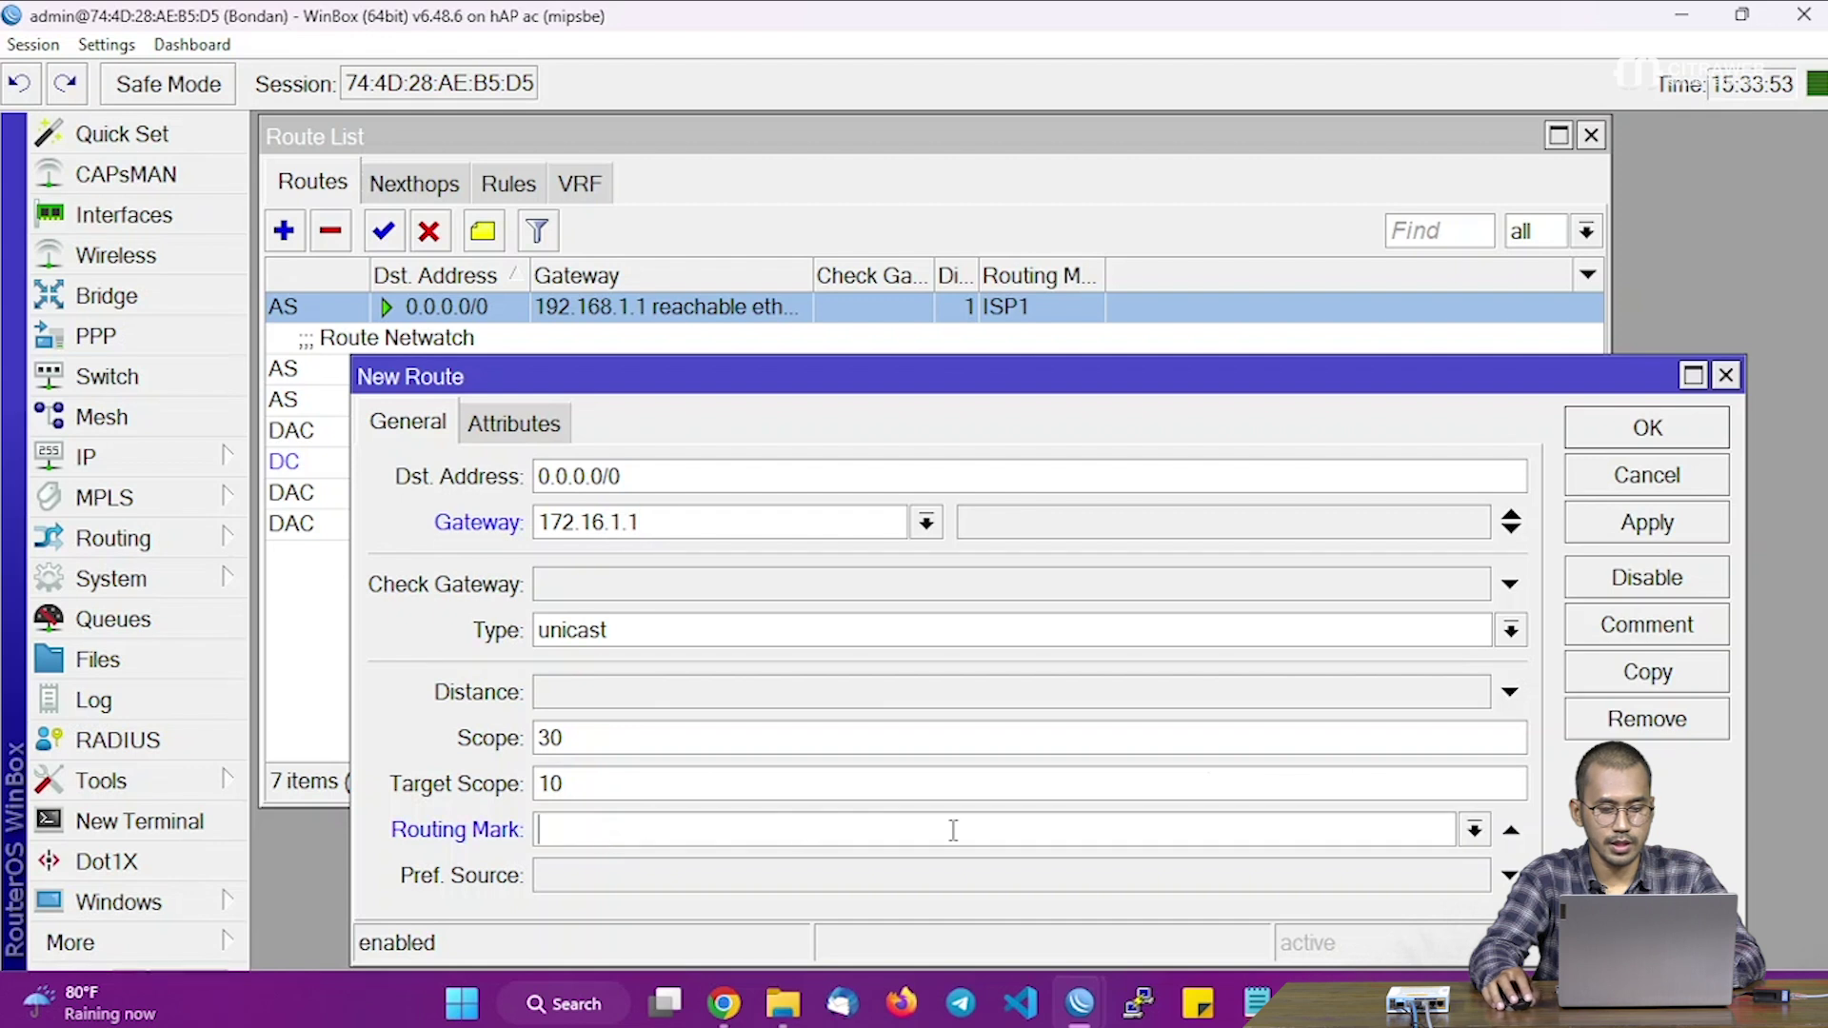
{"action": "left_click", "coordinate": [1474, 829]}
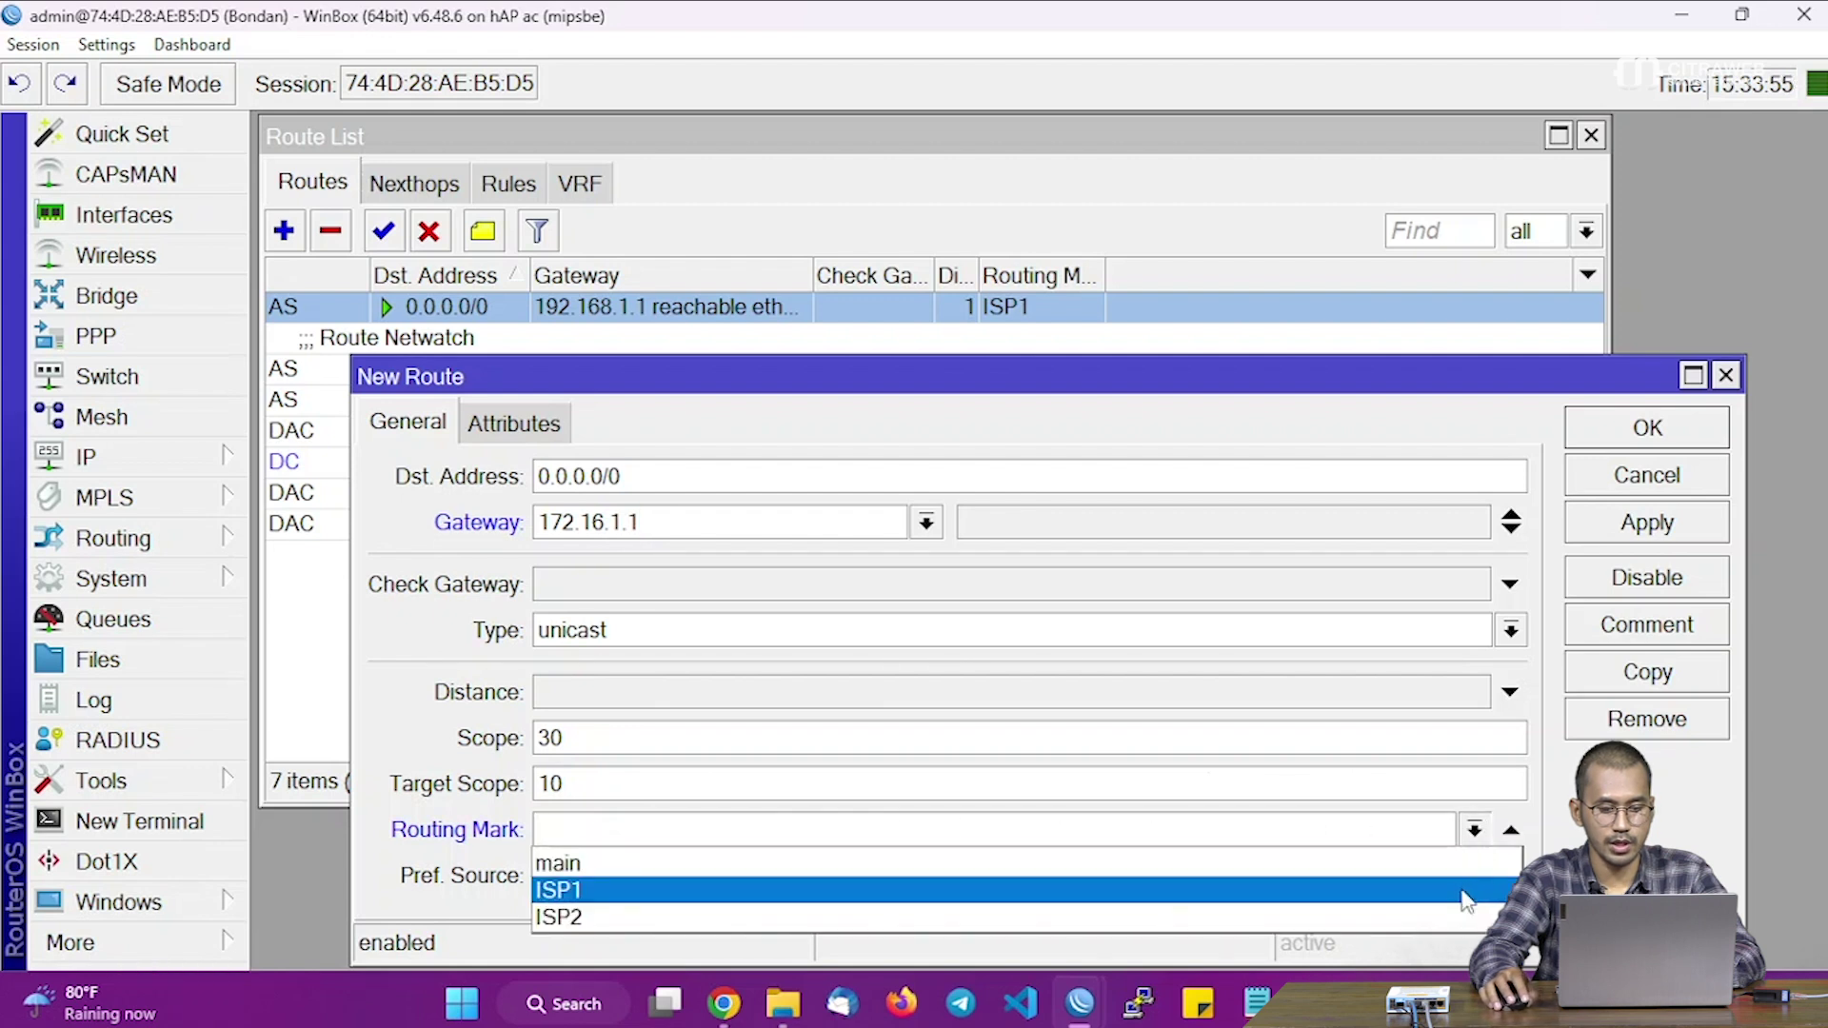
{"action": "left_click", "coordinate": [1350, 911]}
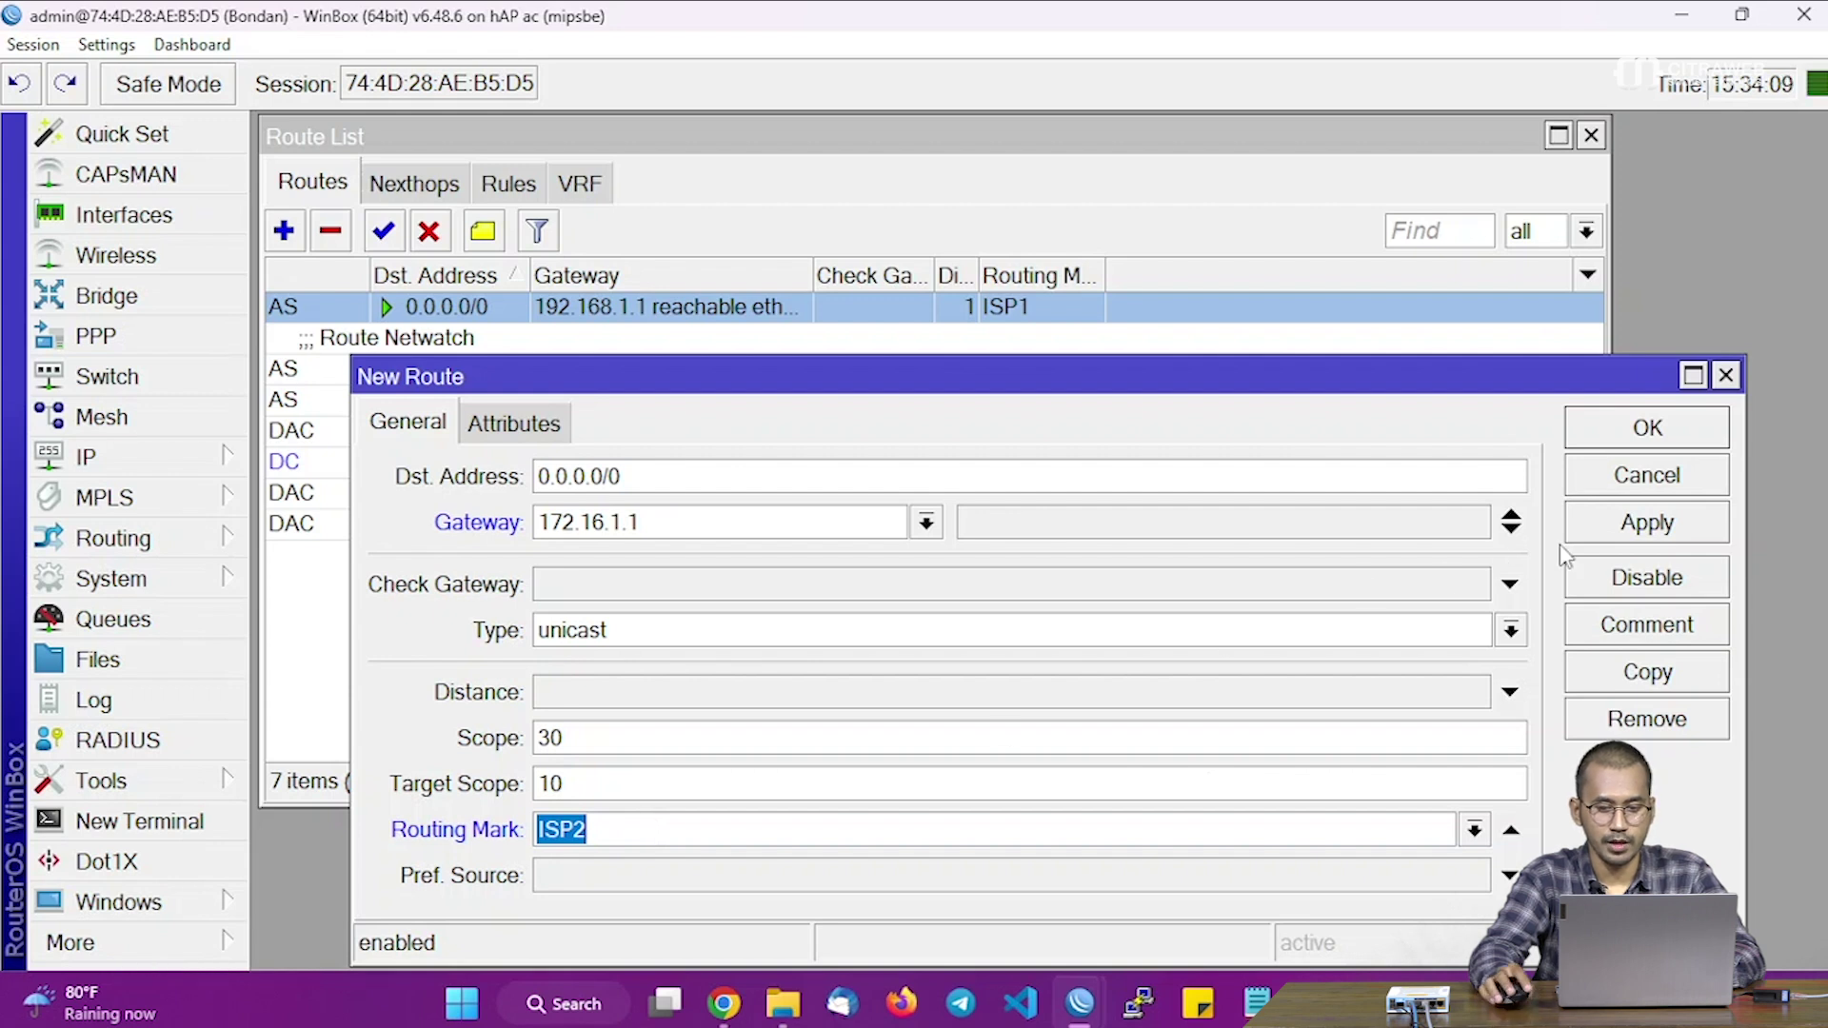
{"action": "left_click", "coordinate": [1596, 527]}
{"action": "left_click", "coordinate": [1627, 434]}
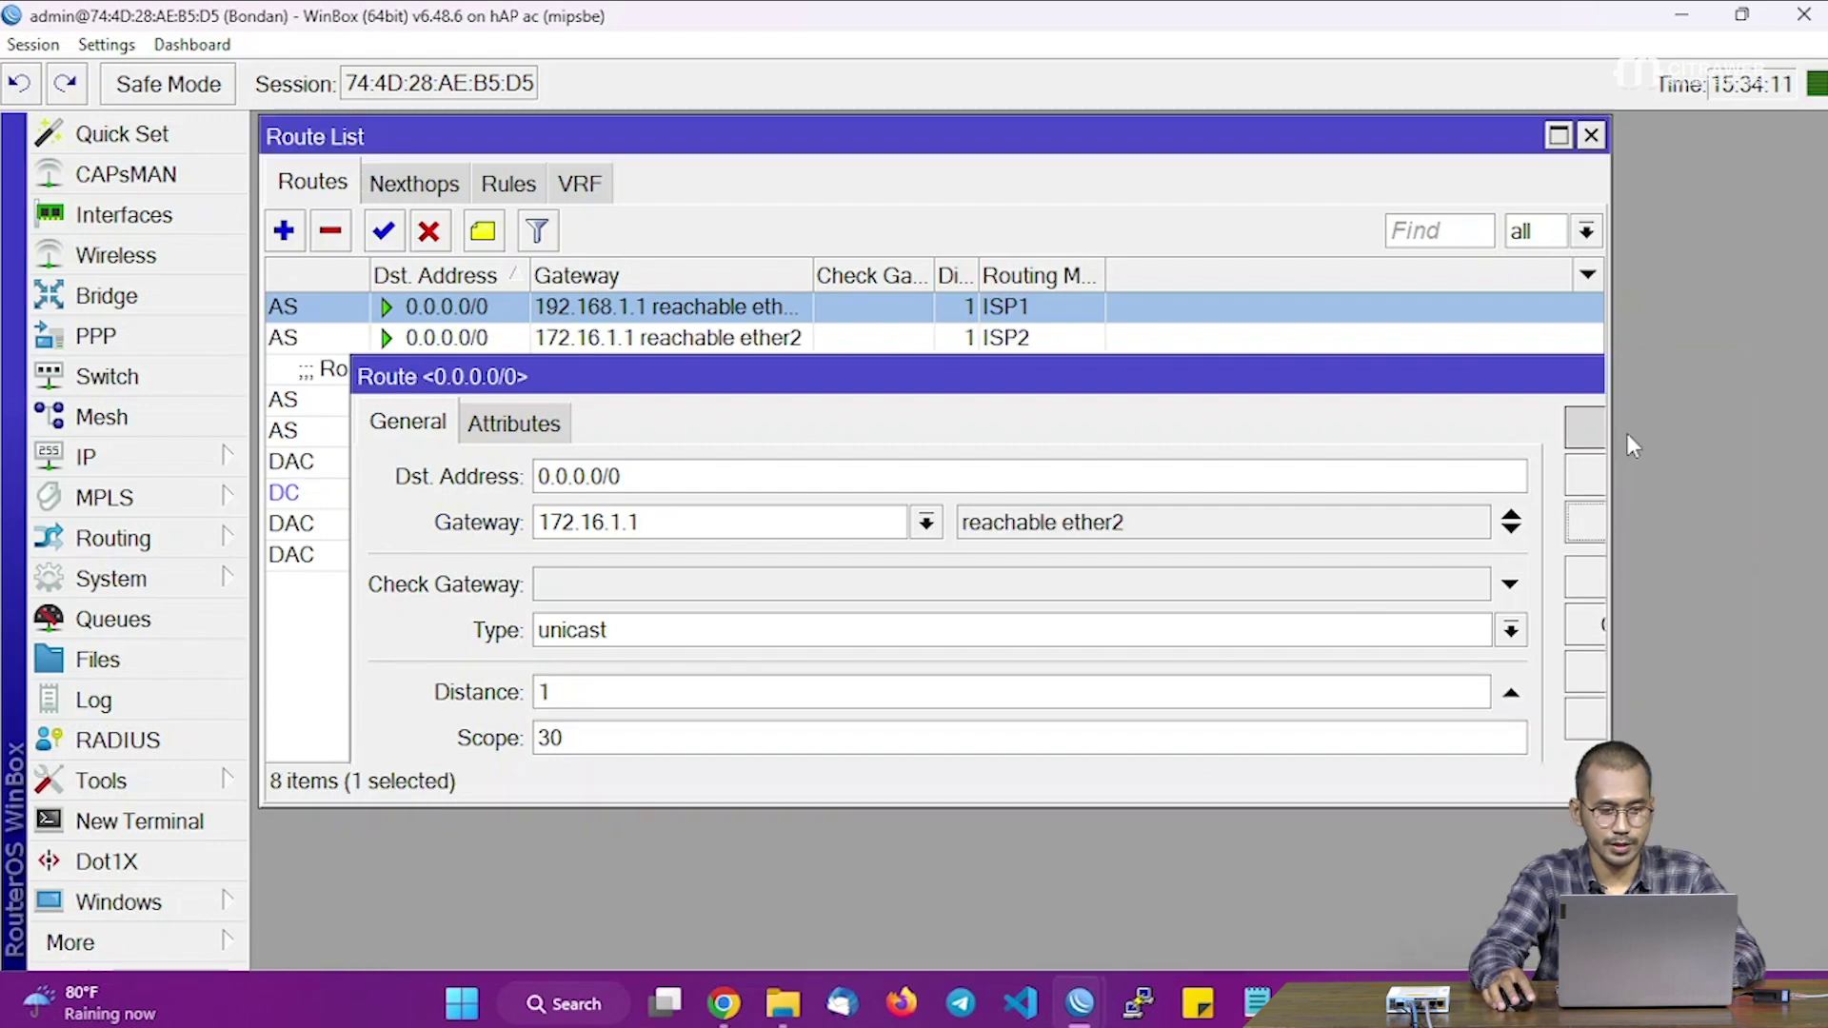
Step: Label the default route through 192.168.1.1 with the comment "isp1"
{"action": "left_click", "coordinate": [486, 340]}
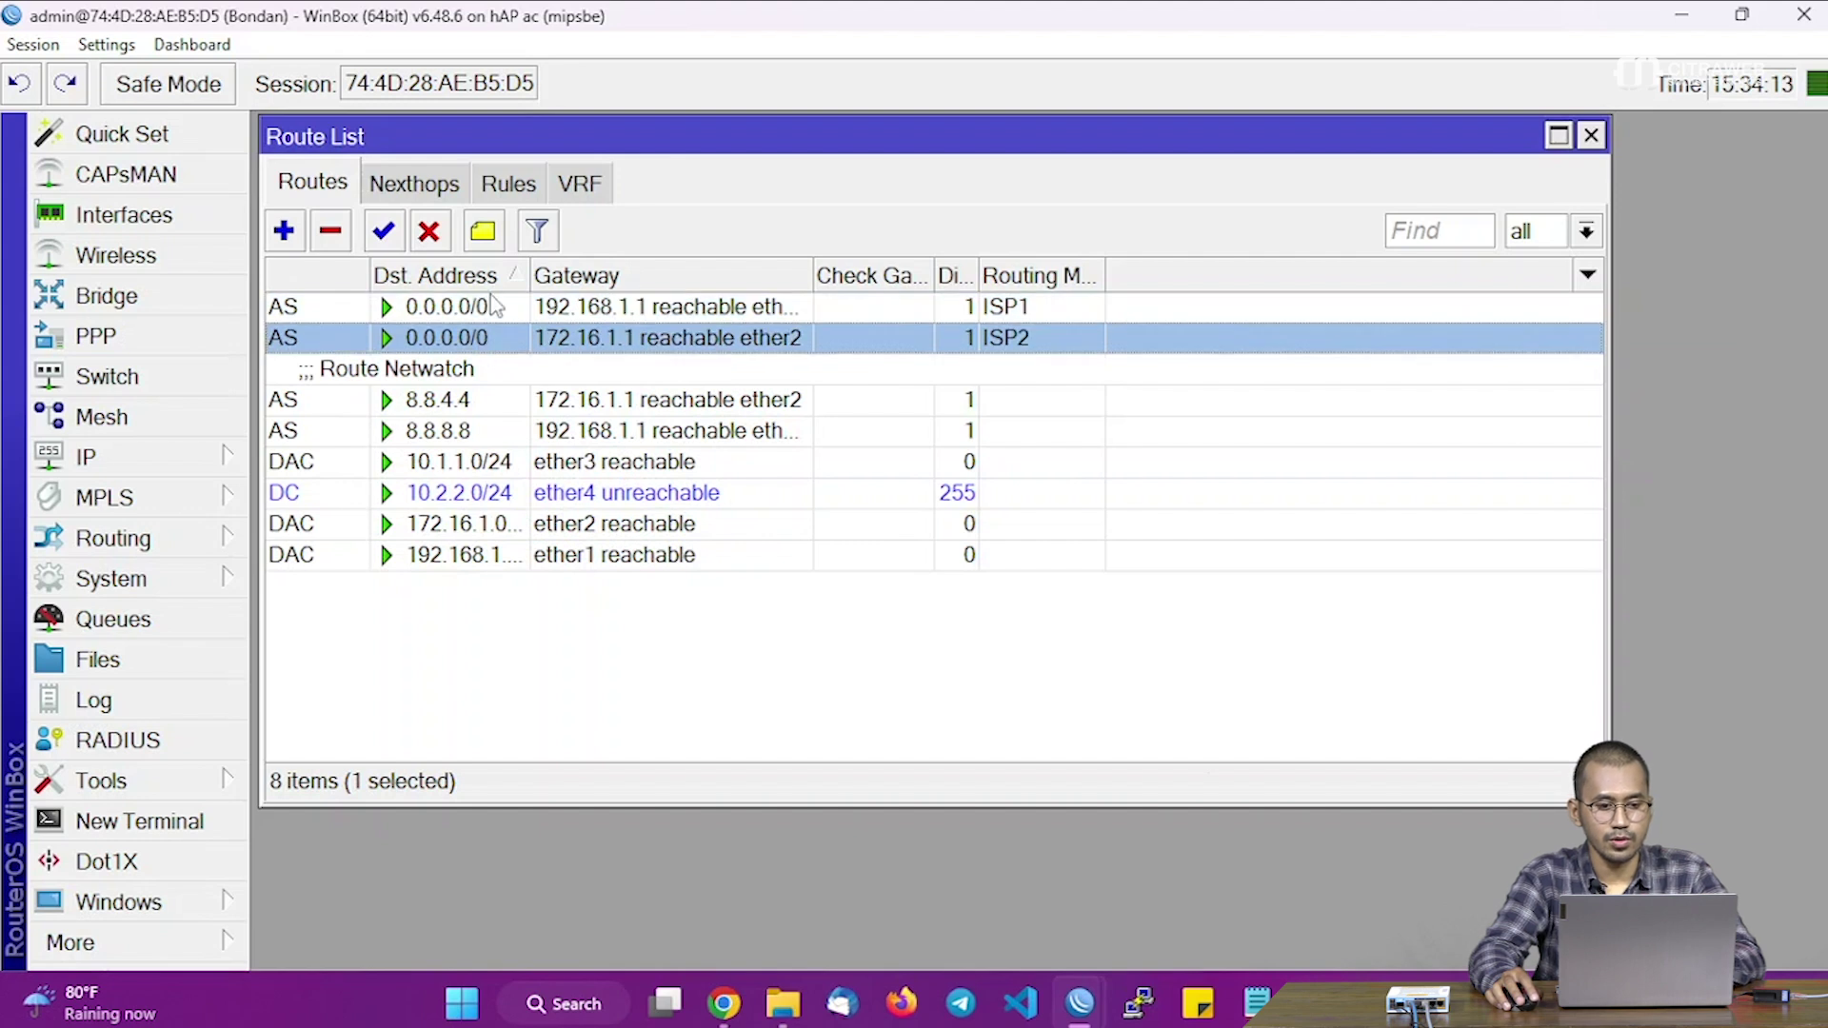
{"action": "left_click", "coordinate": [494, 306], "text": "ctrl"}
{"action": "left_click", "coordinate": [493, 371]}
{"action": "left_click", "coordinate": [494, 309]}
{"action": "left_click", "coordinate": [482, 231]}
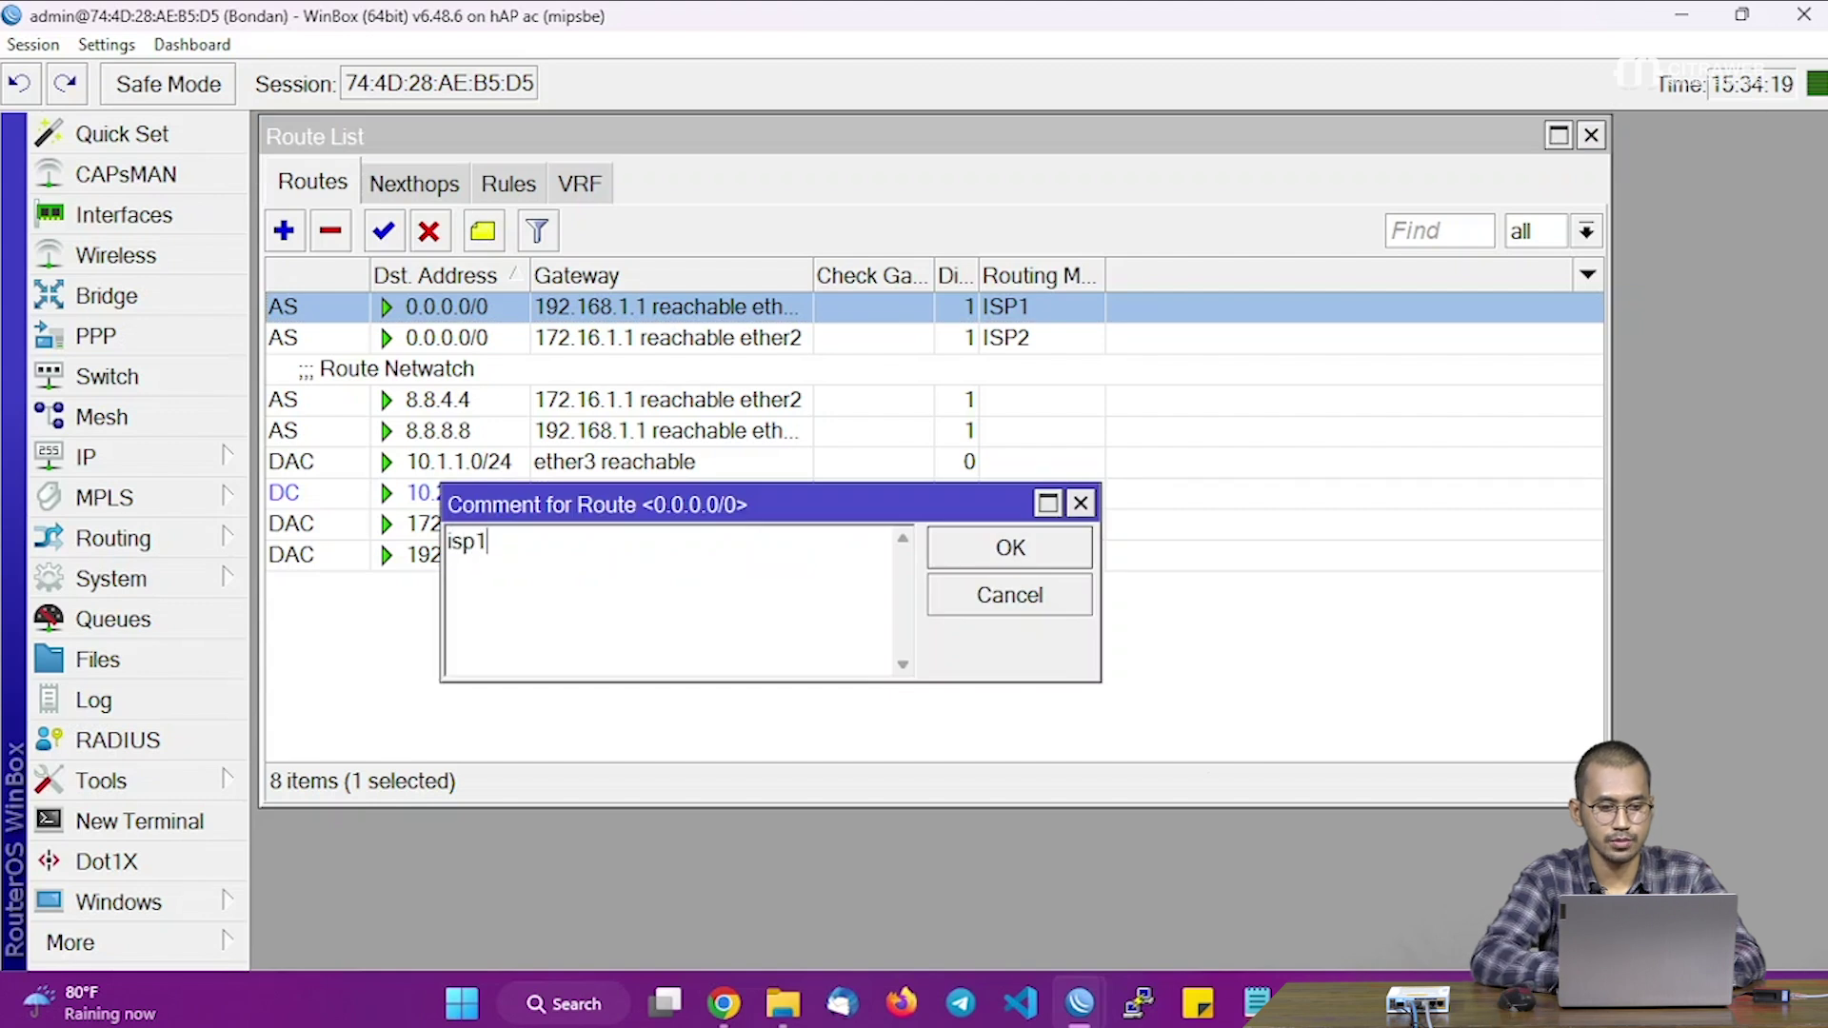
{"action": "left_click", "coordinate": [1010, 548]}
Step: Label the default route through 172.16.1.1 with the comment "isp2"
{"action": "left_click", "coordinate": [709, 373]}
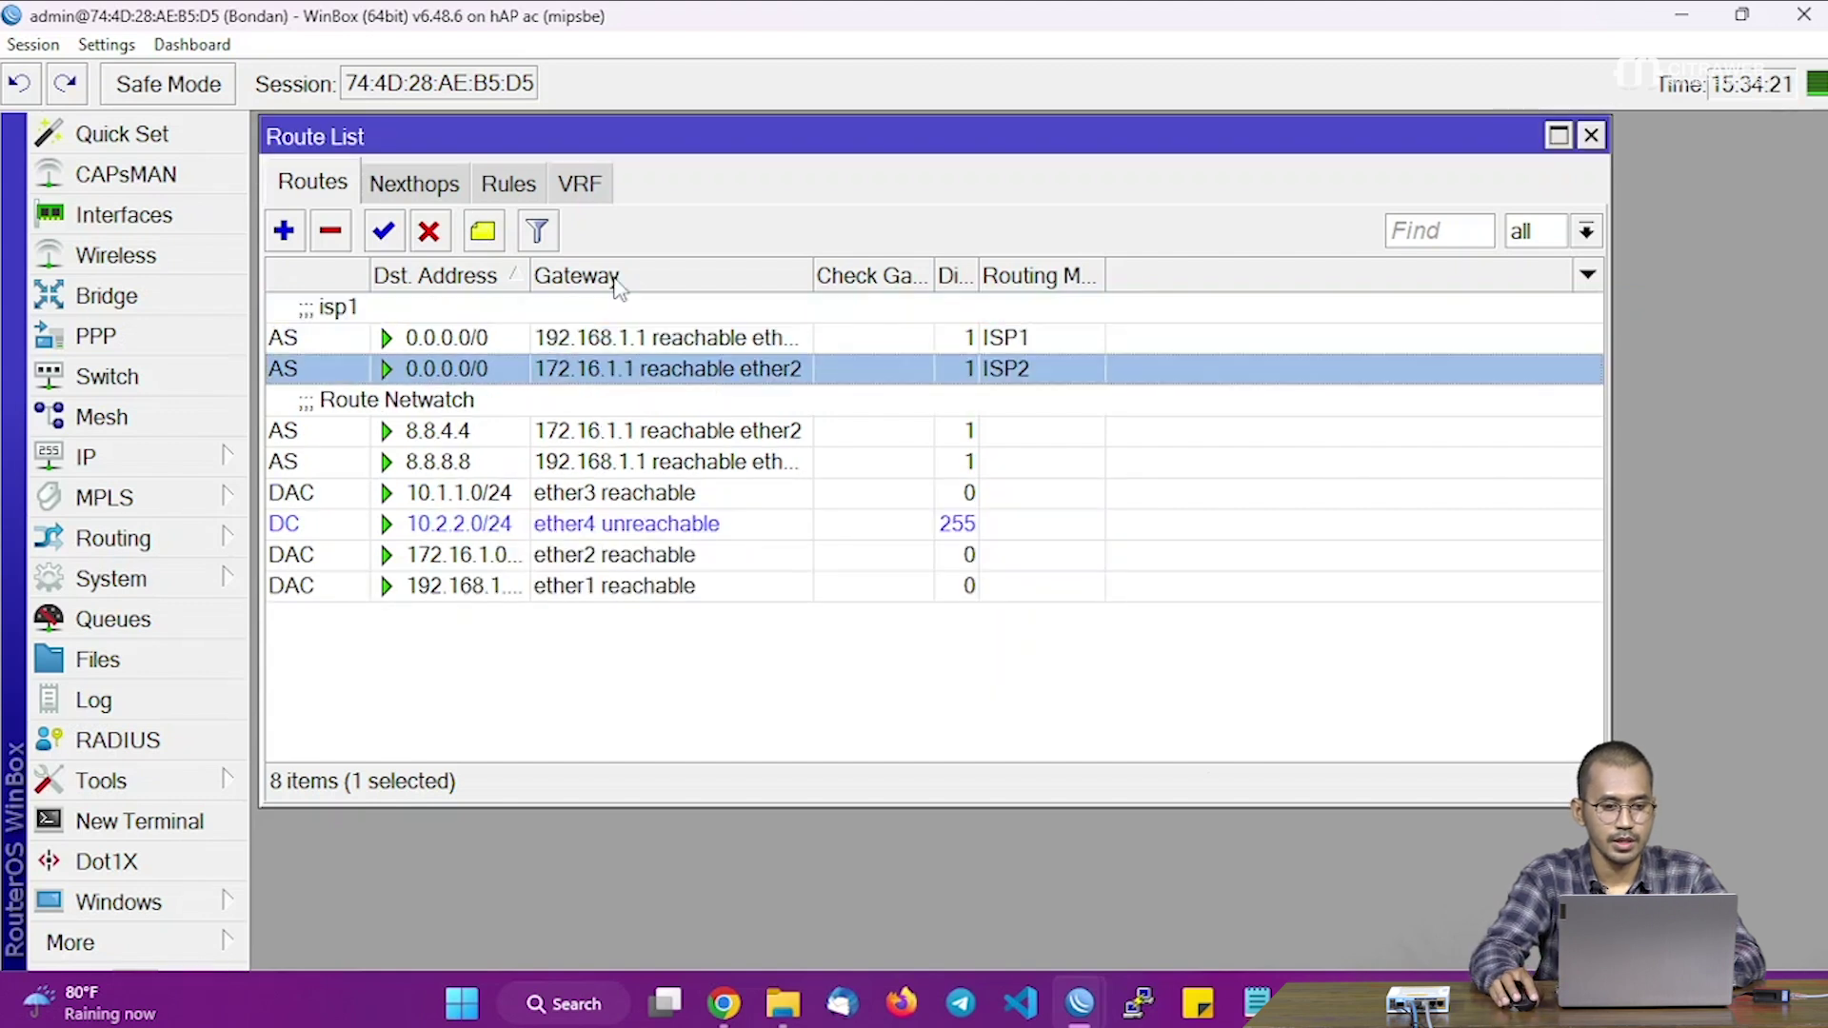
{"action": "left_click", "coordinate": [493, 234]}
{"action": "type", "text": "isp2"}
{"action": "key", "text": "Return"}
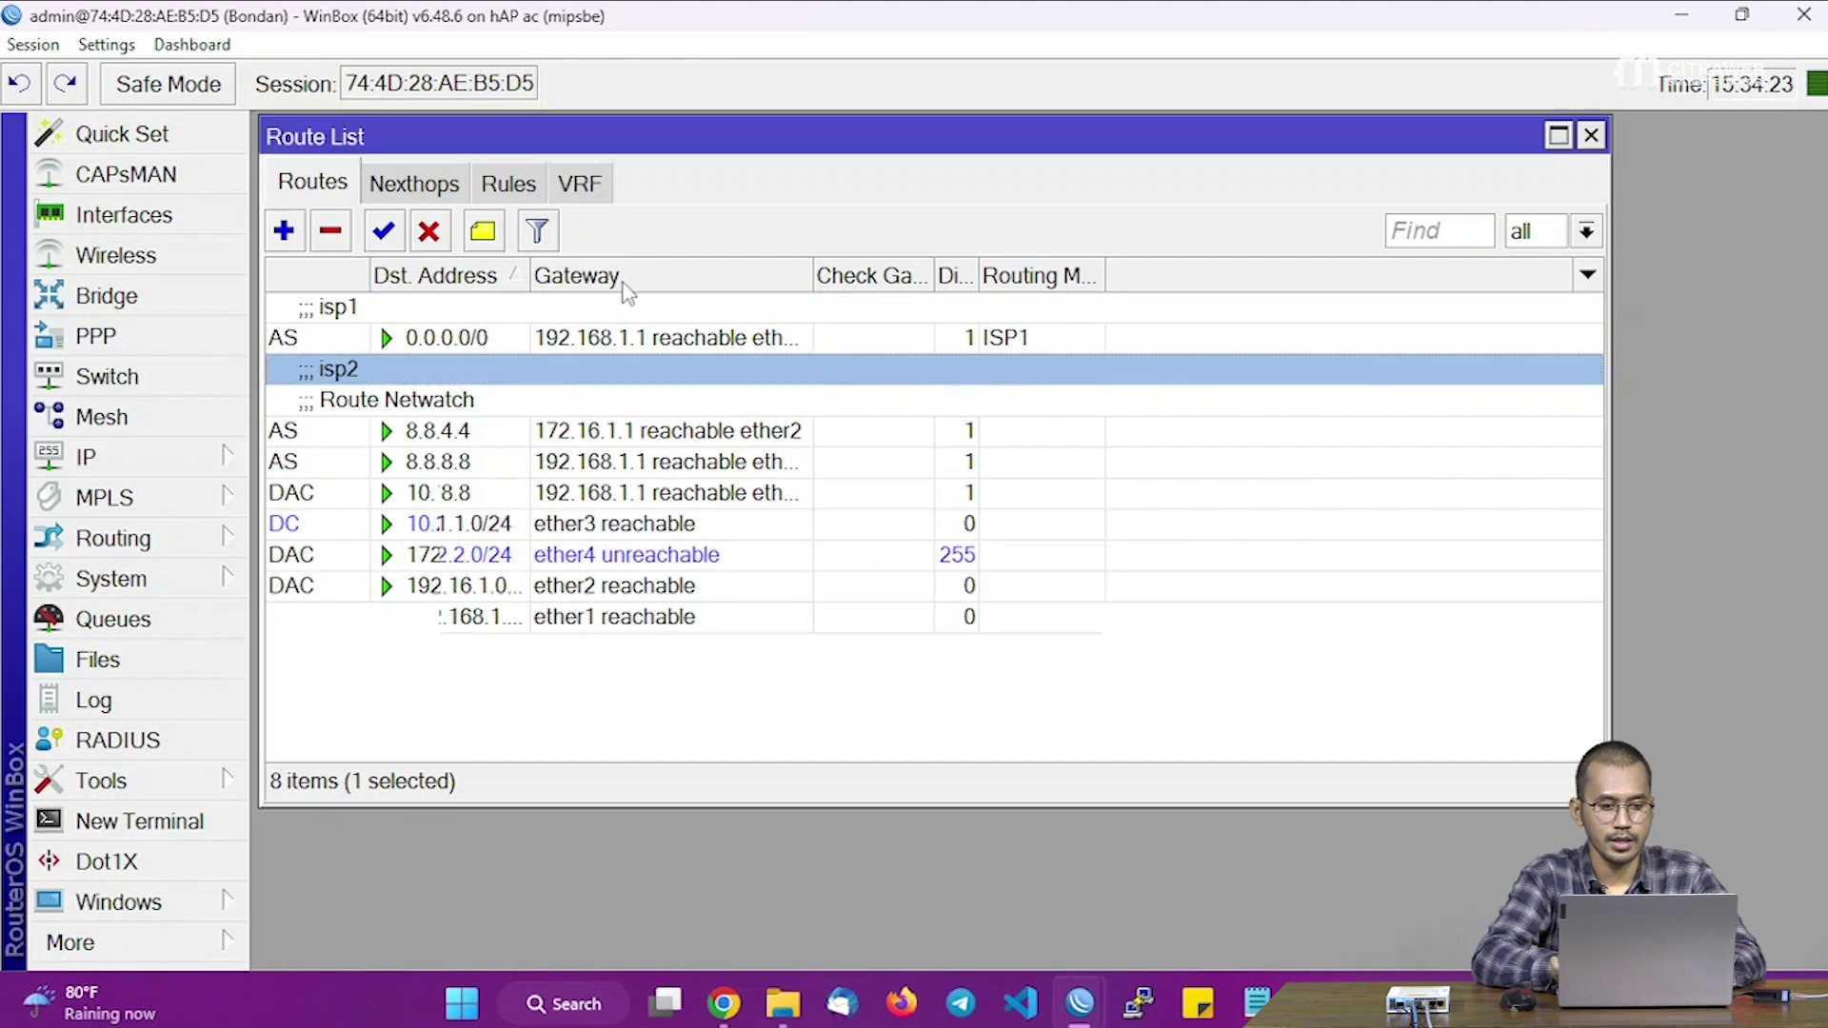
{"action": "left_click", "coordinate": [569, 328], "text": "ctrl"}
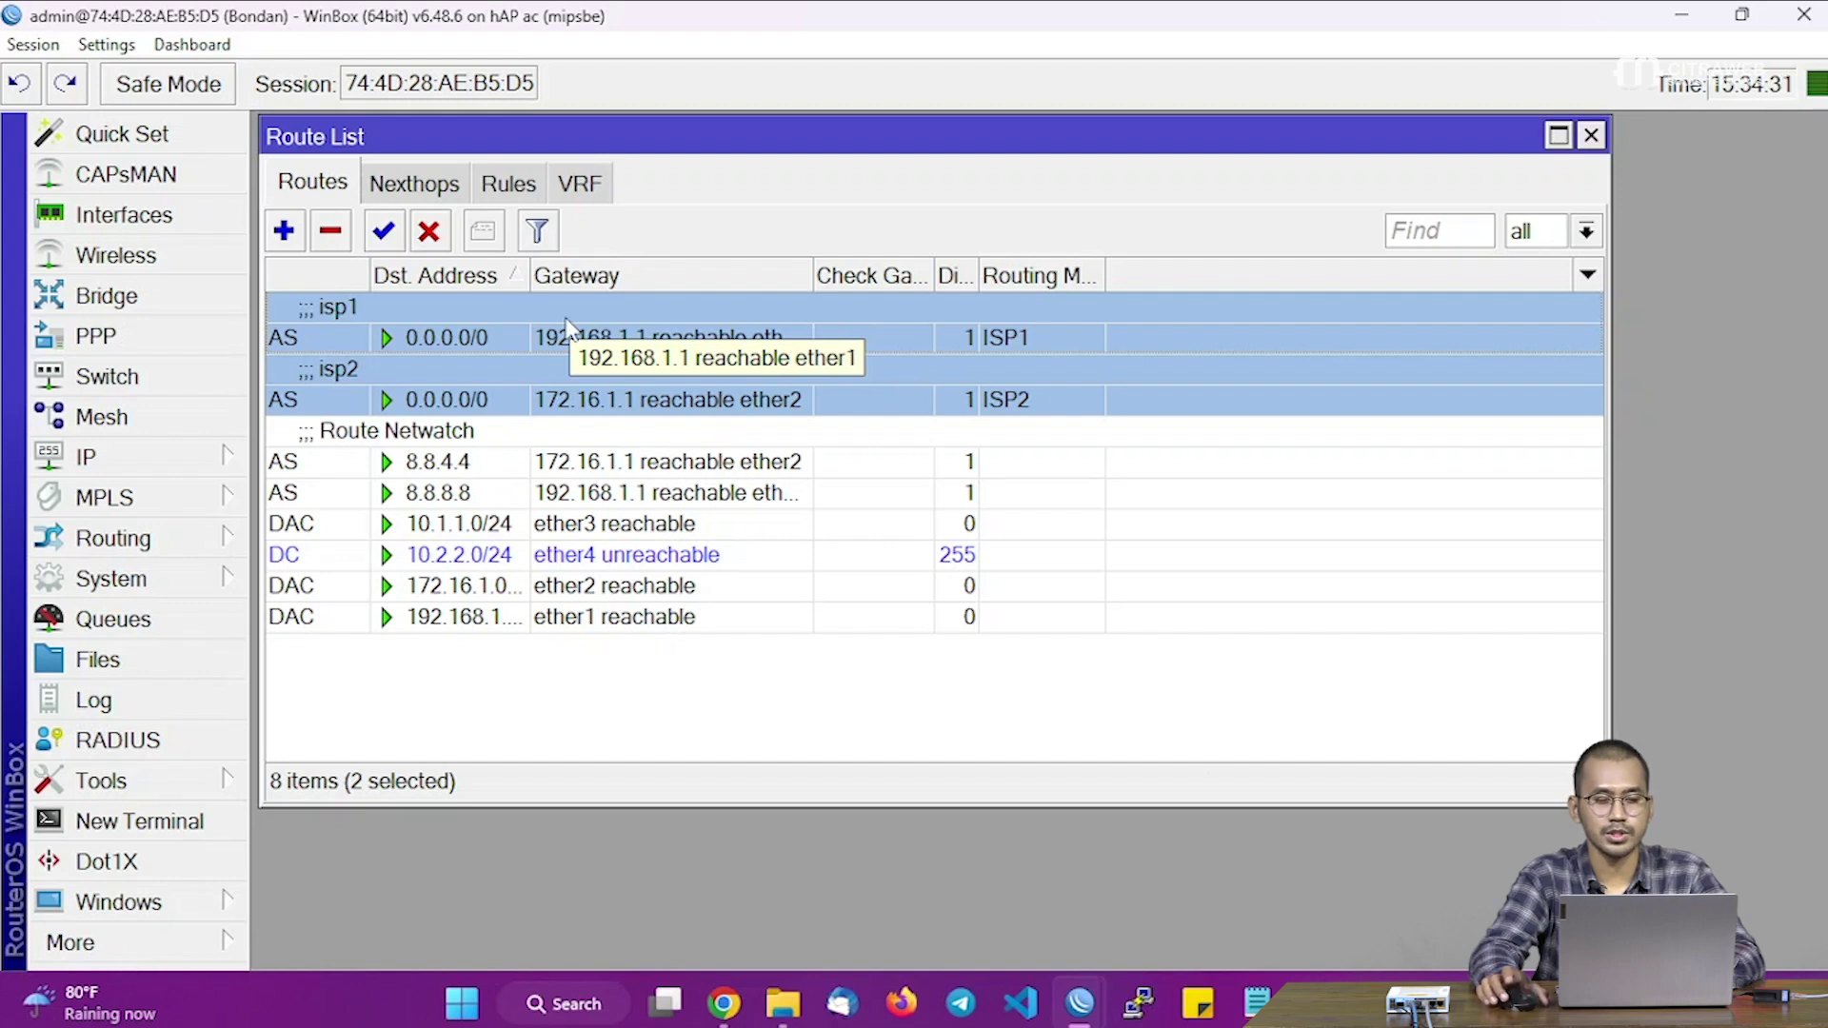
{"action": "left_click", "coordinate": [486, 699]}
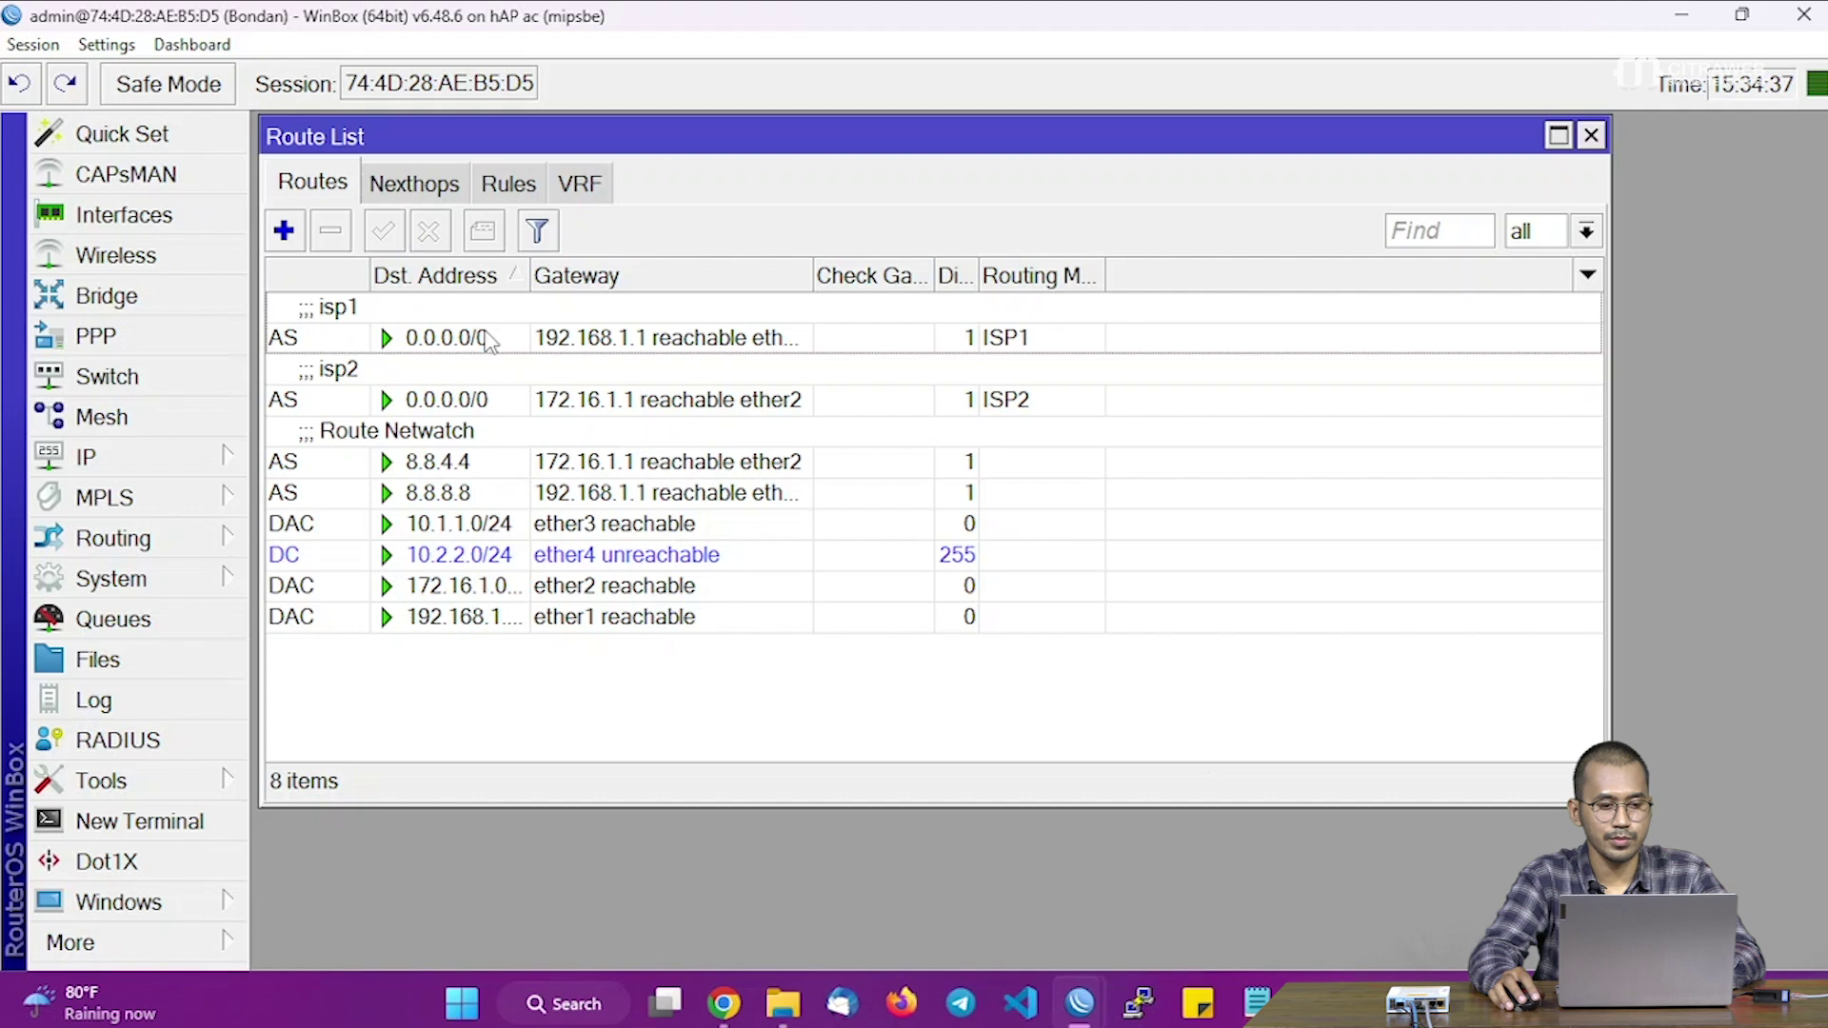
{"action": "mouse_move", "coordinate": [488, 341]}
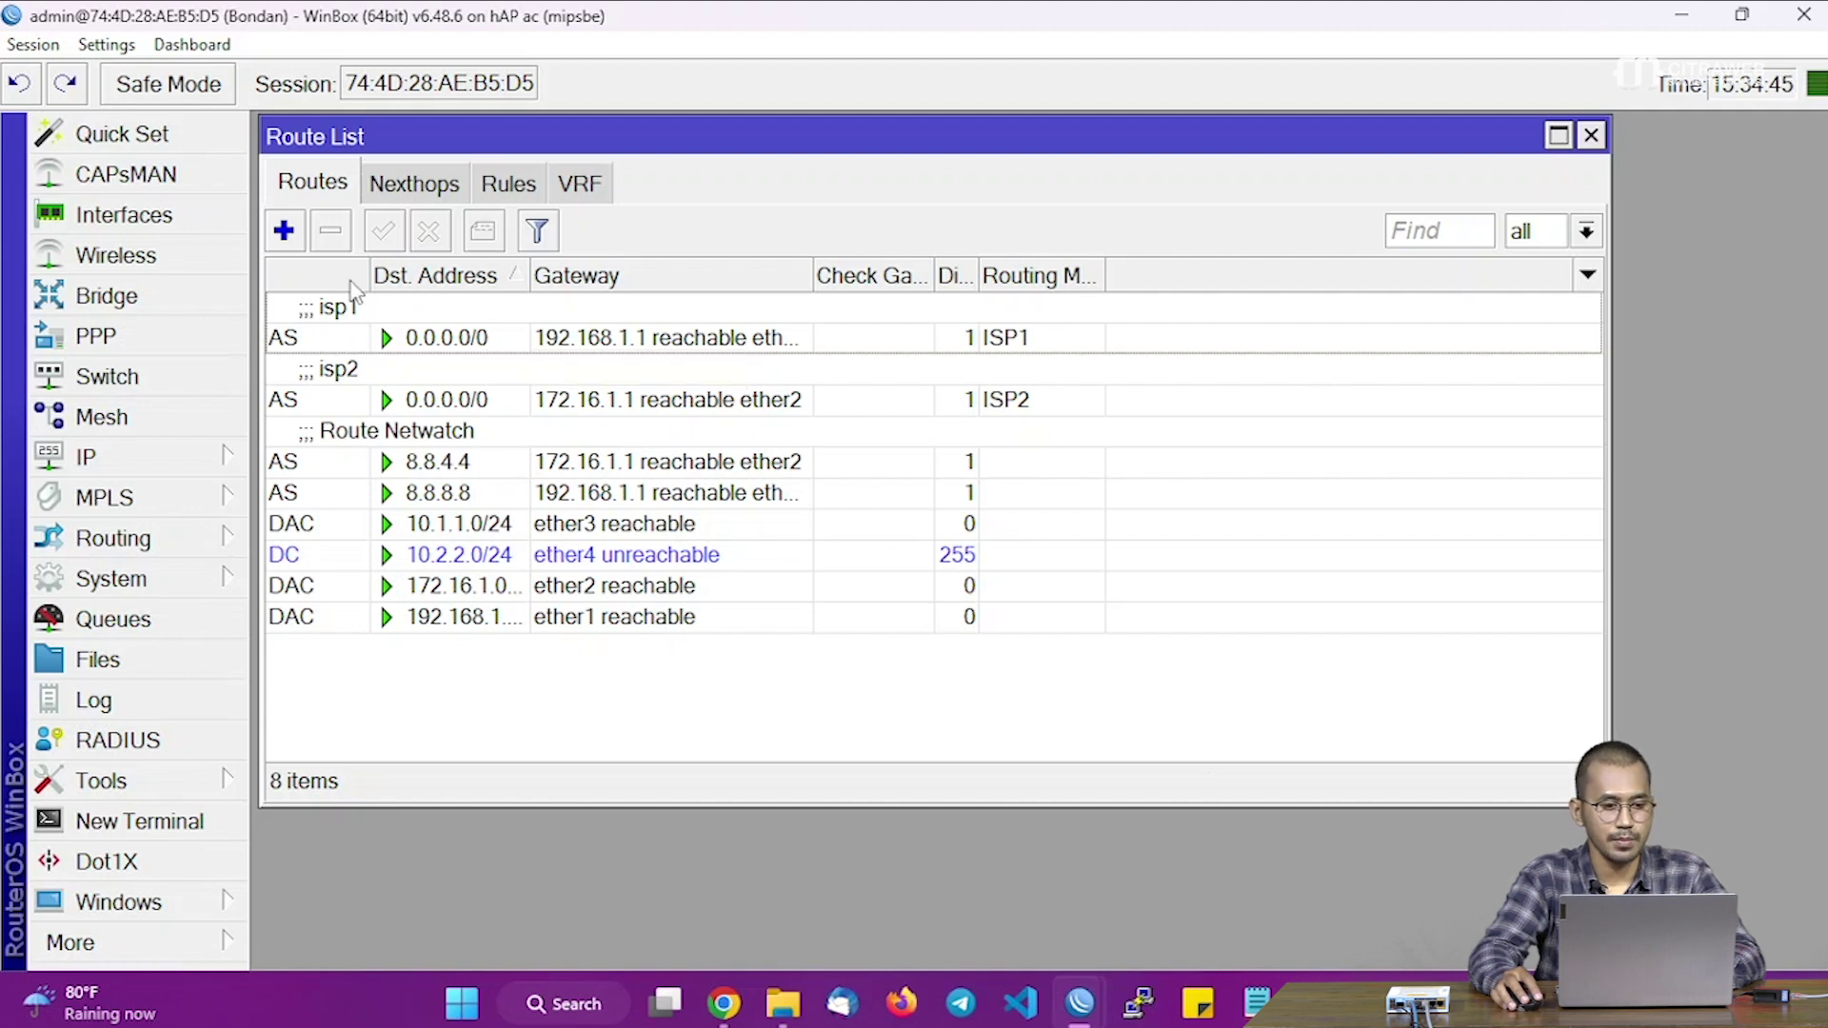
Step: Create a new default route to 0.0.0.0/0 with gateway 192.168.1.1 and distance 2
{"action": "left_click", "coordinate": [284, 231]}
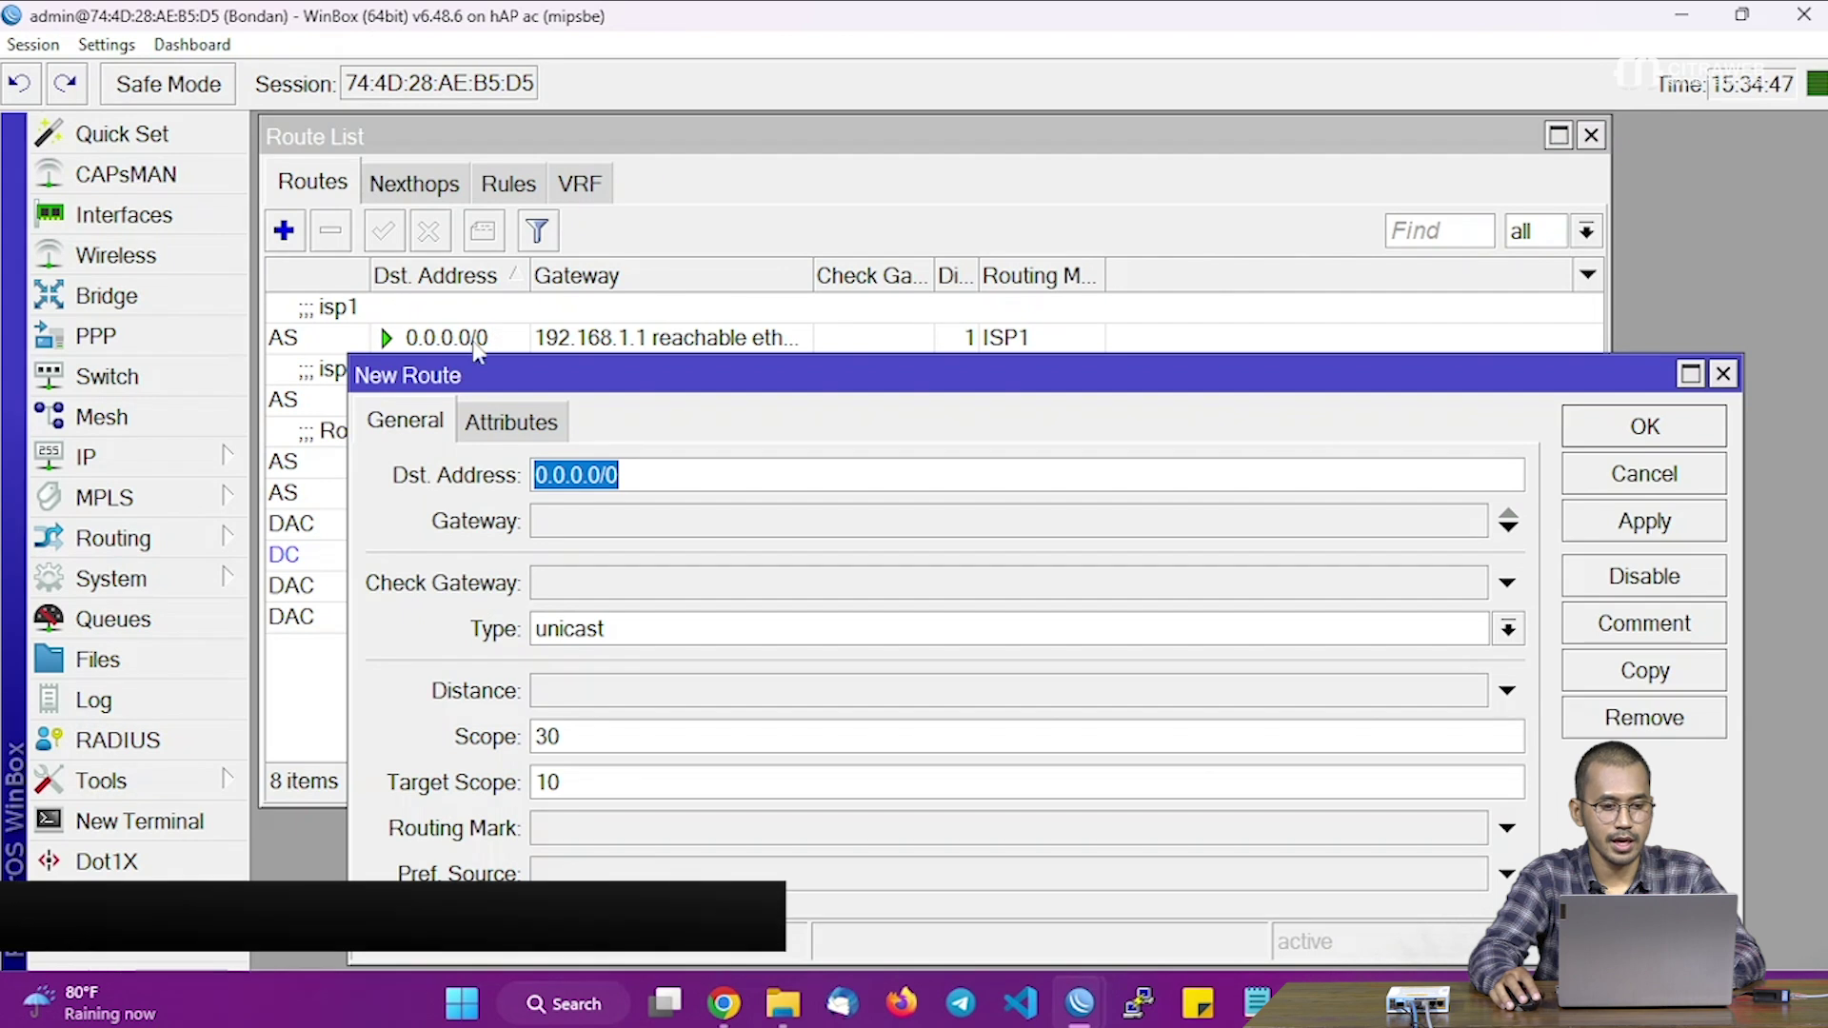
{"action": "left_click_drag", "start_coordinate": [530, 372], "coordinate": [453, 423]}
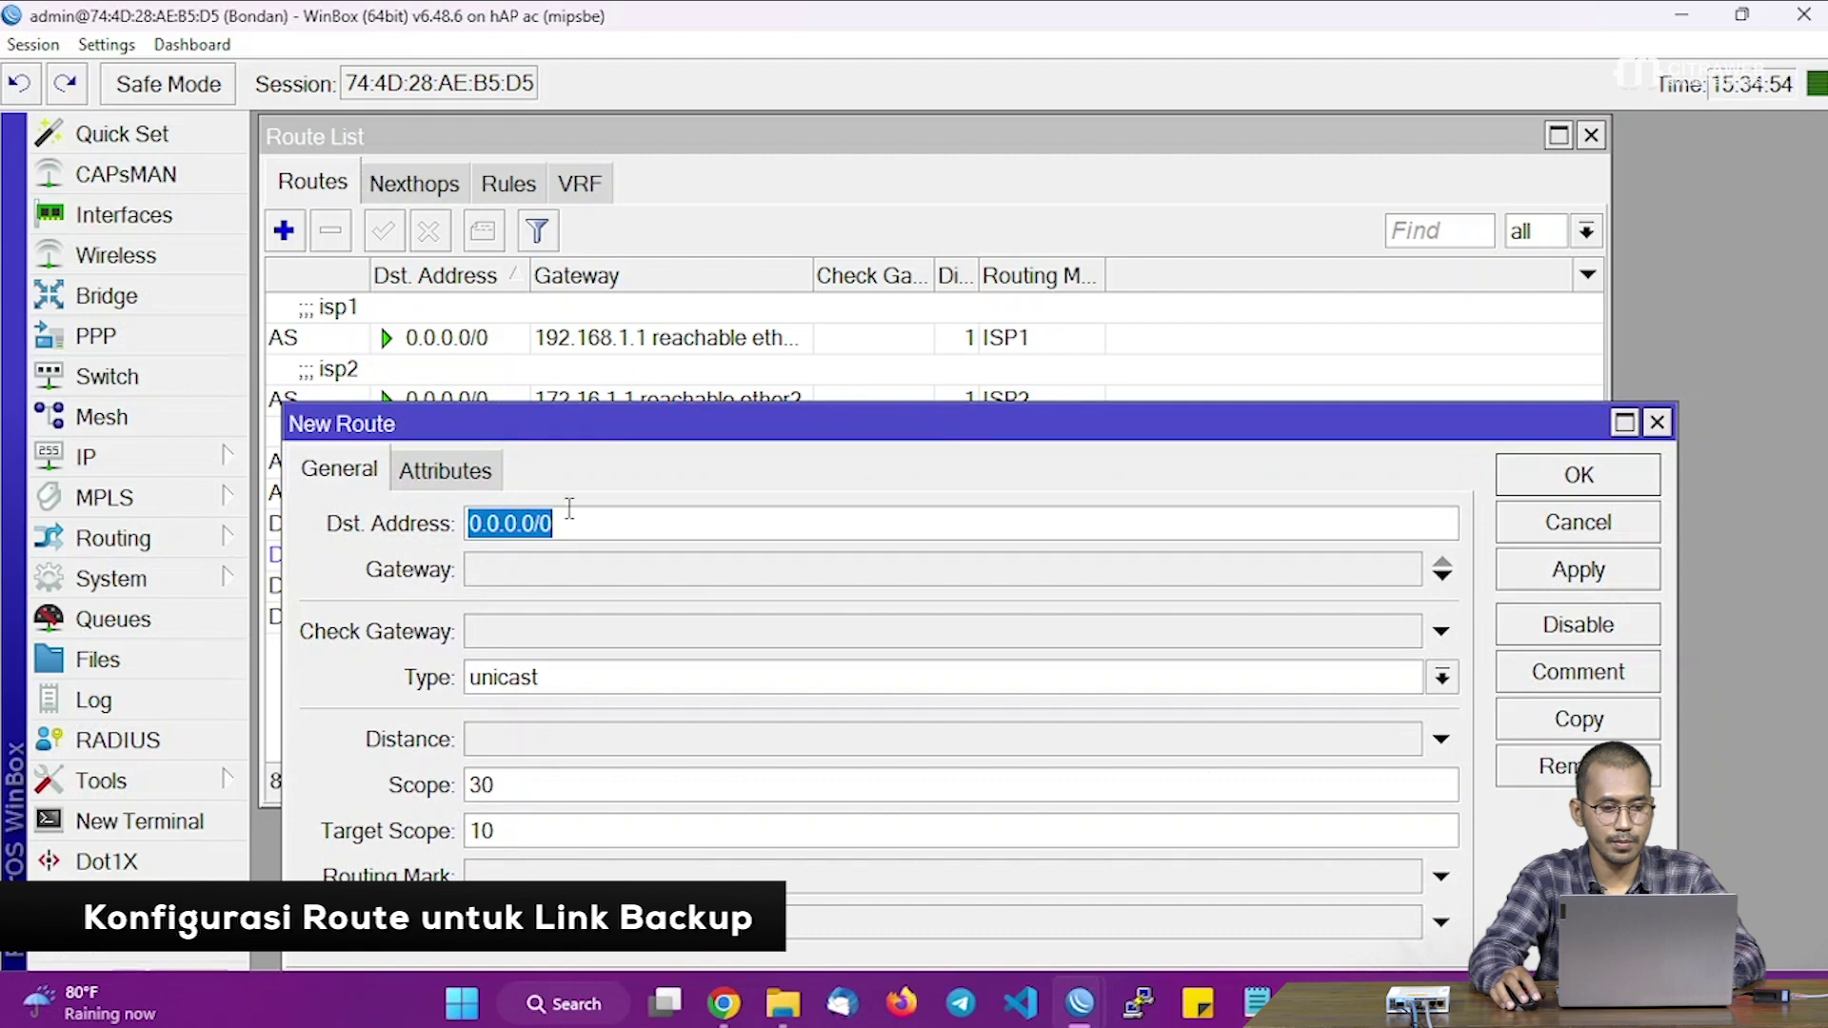
{"action": "left_click_drag", "start_coordinate": [580, 424], "coordinate": [571, 446]}
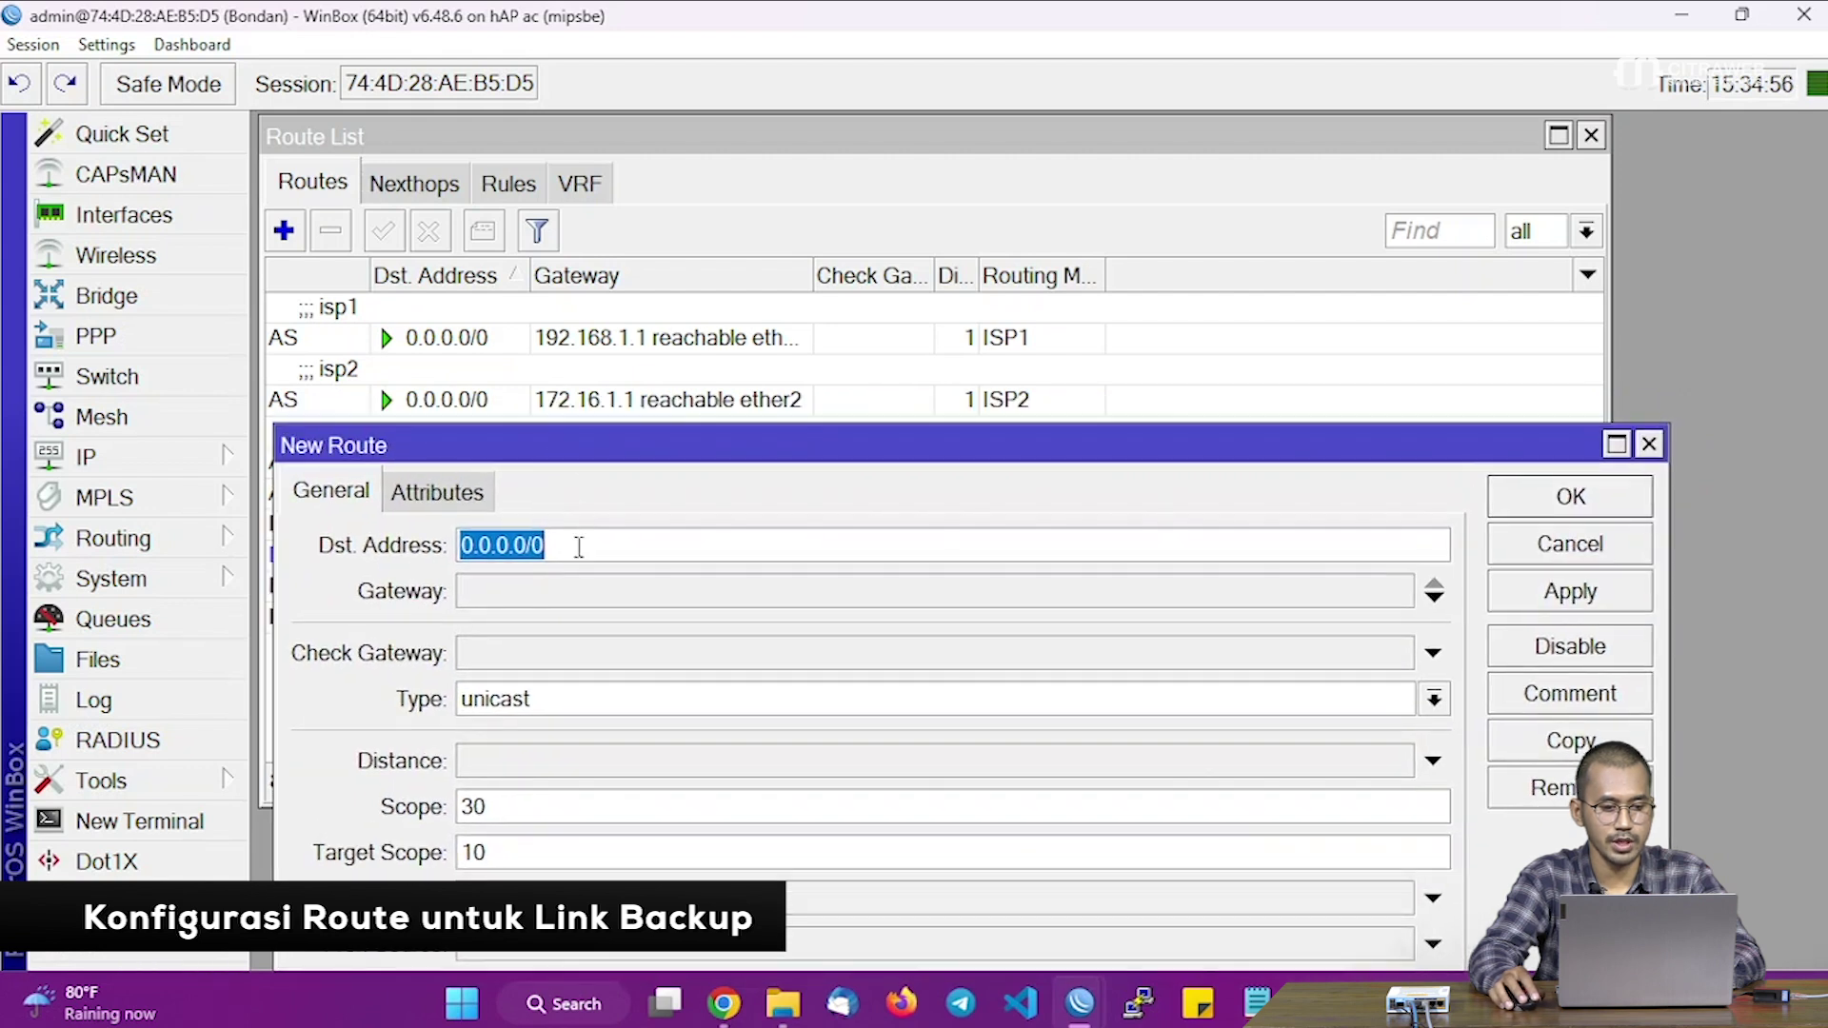
{"action": "left_click", "coordinate": [568, 595]}
{"action": "type", "text": "1"}
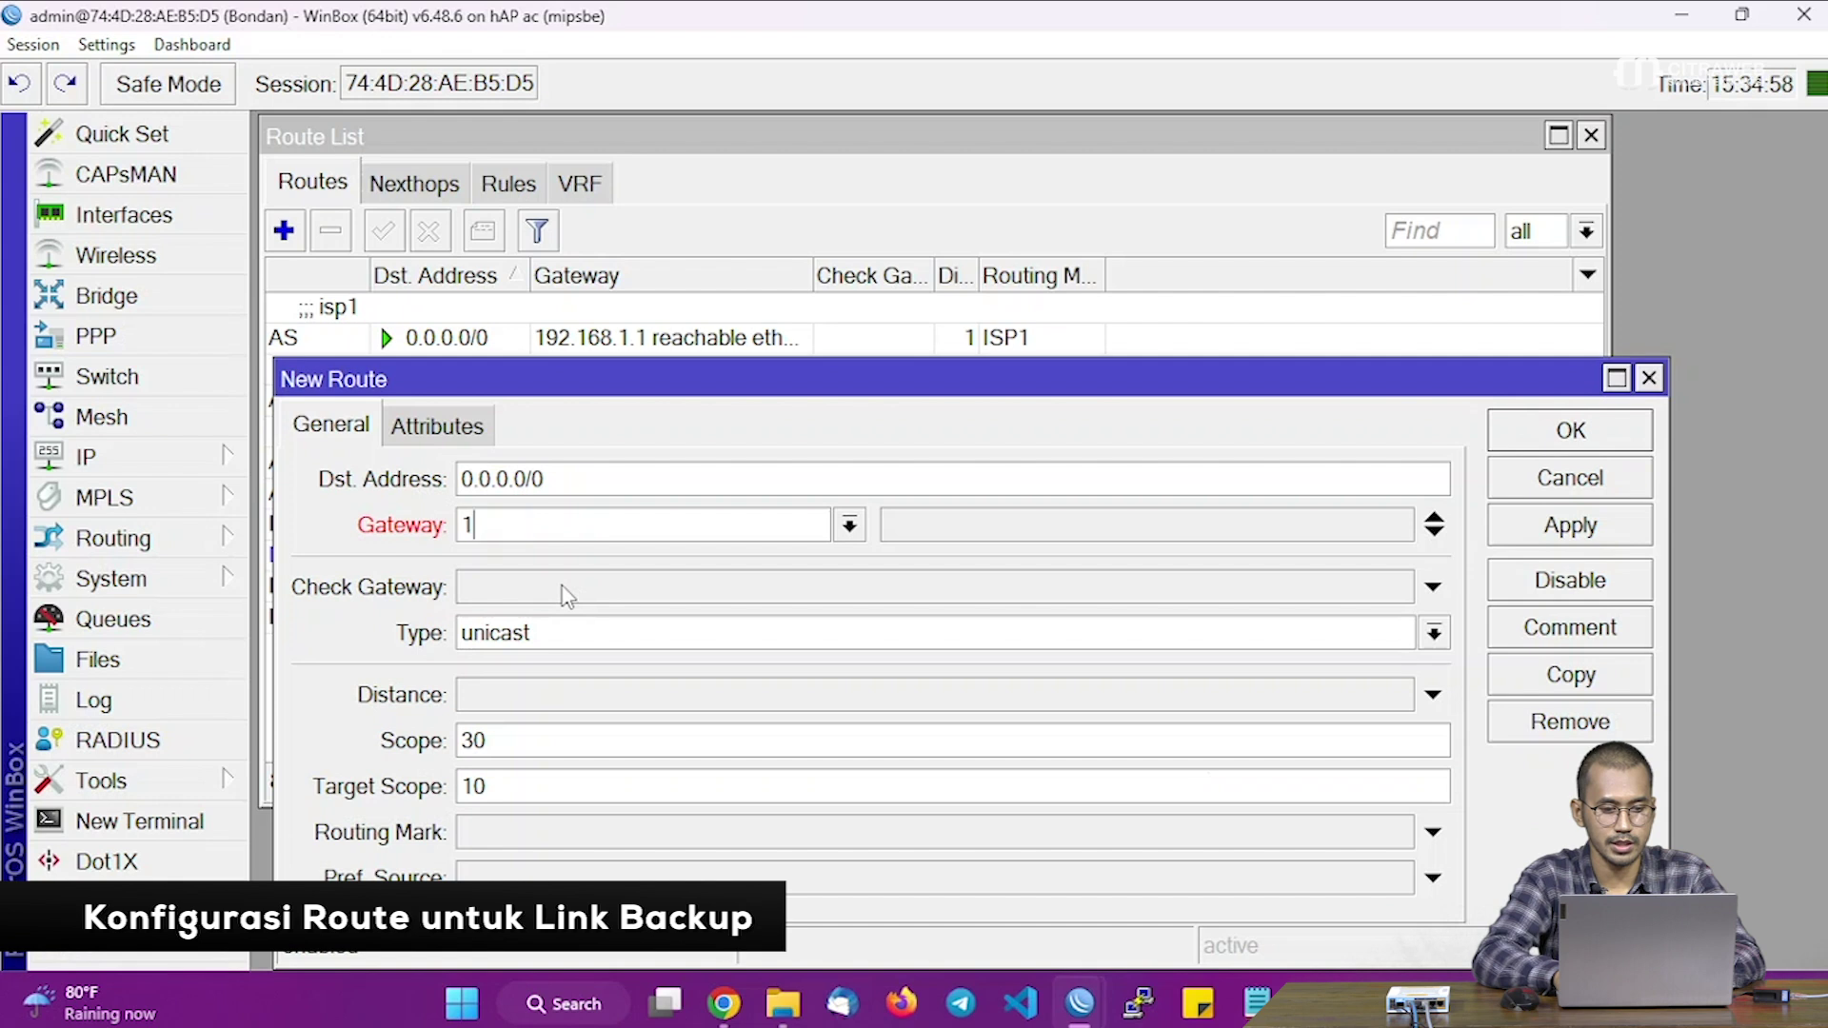
{"action": "type", "text": "92.168.1.1"}
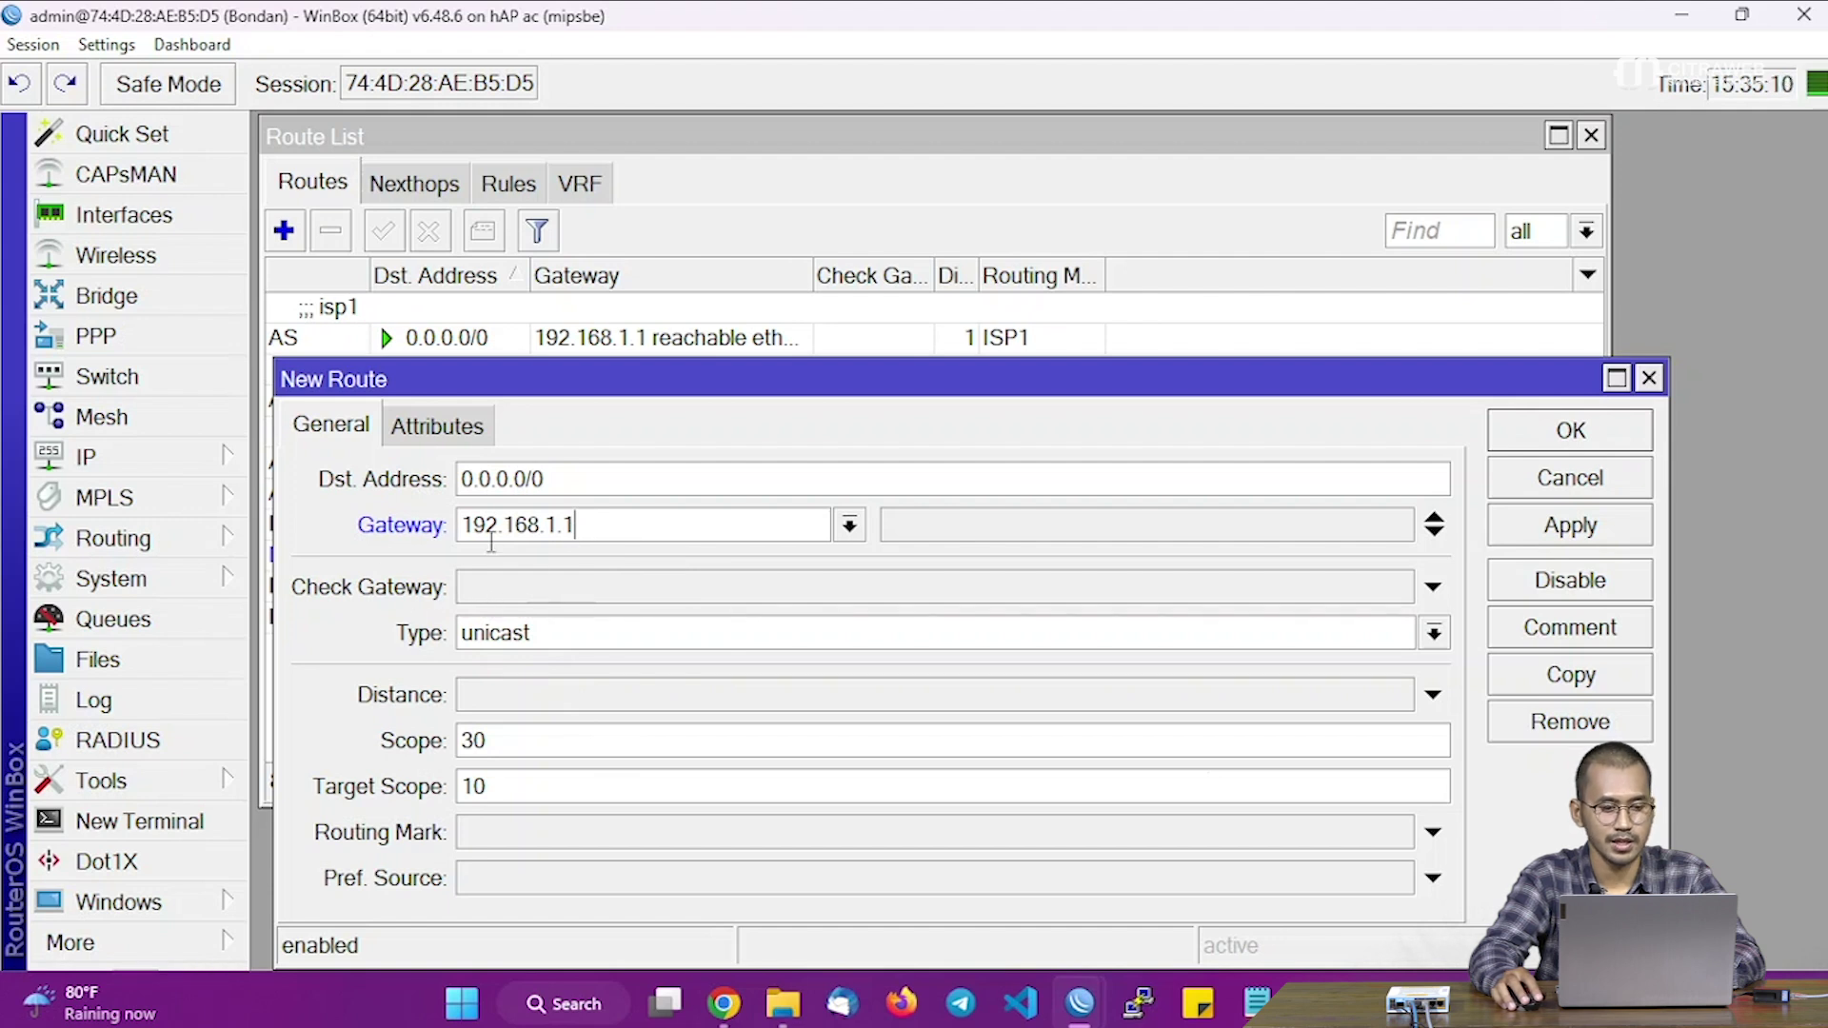
{"action": "left_click", "coordinate": [509, 694]}
{"action": "type", "text": "2"}
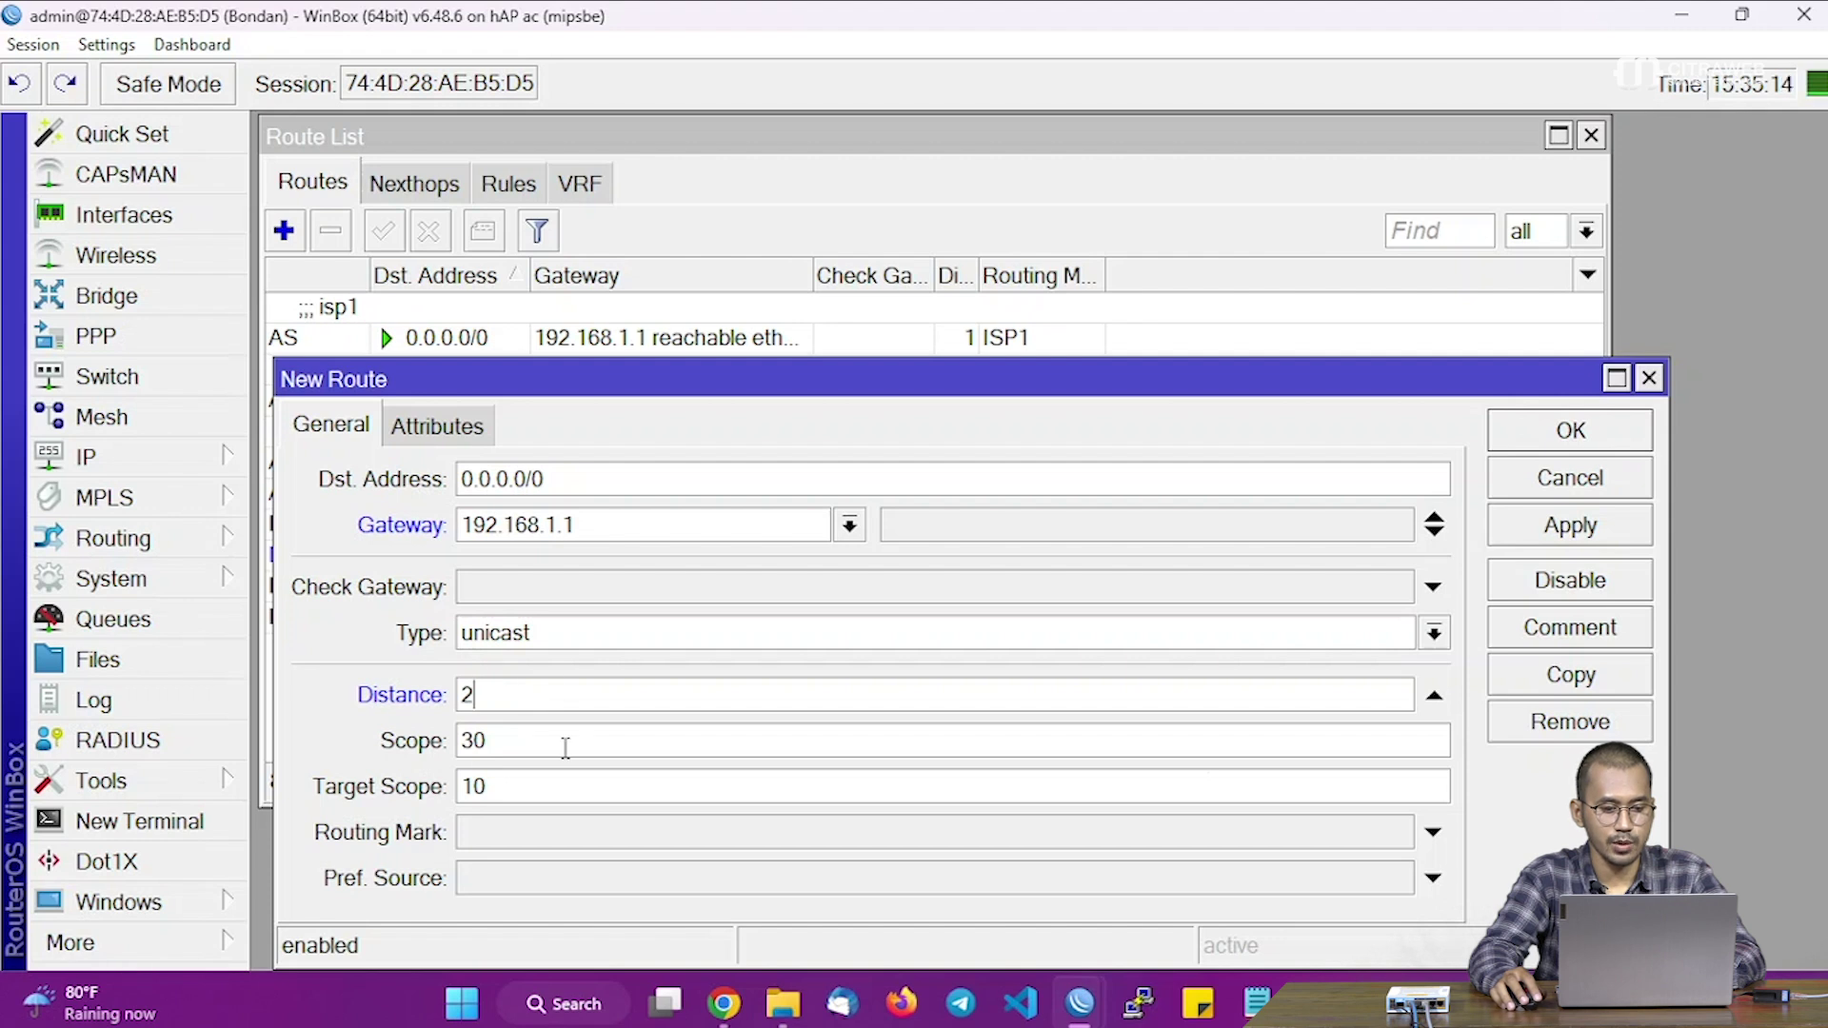
Step: Assign routing mark ISP2 to the new 192.168.1.1 backup route and save it
{"action": "left_click", "coordinate": [526, 835]}
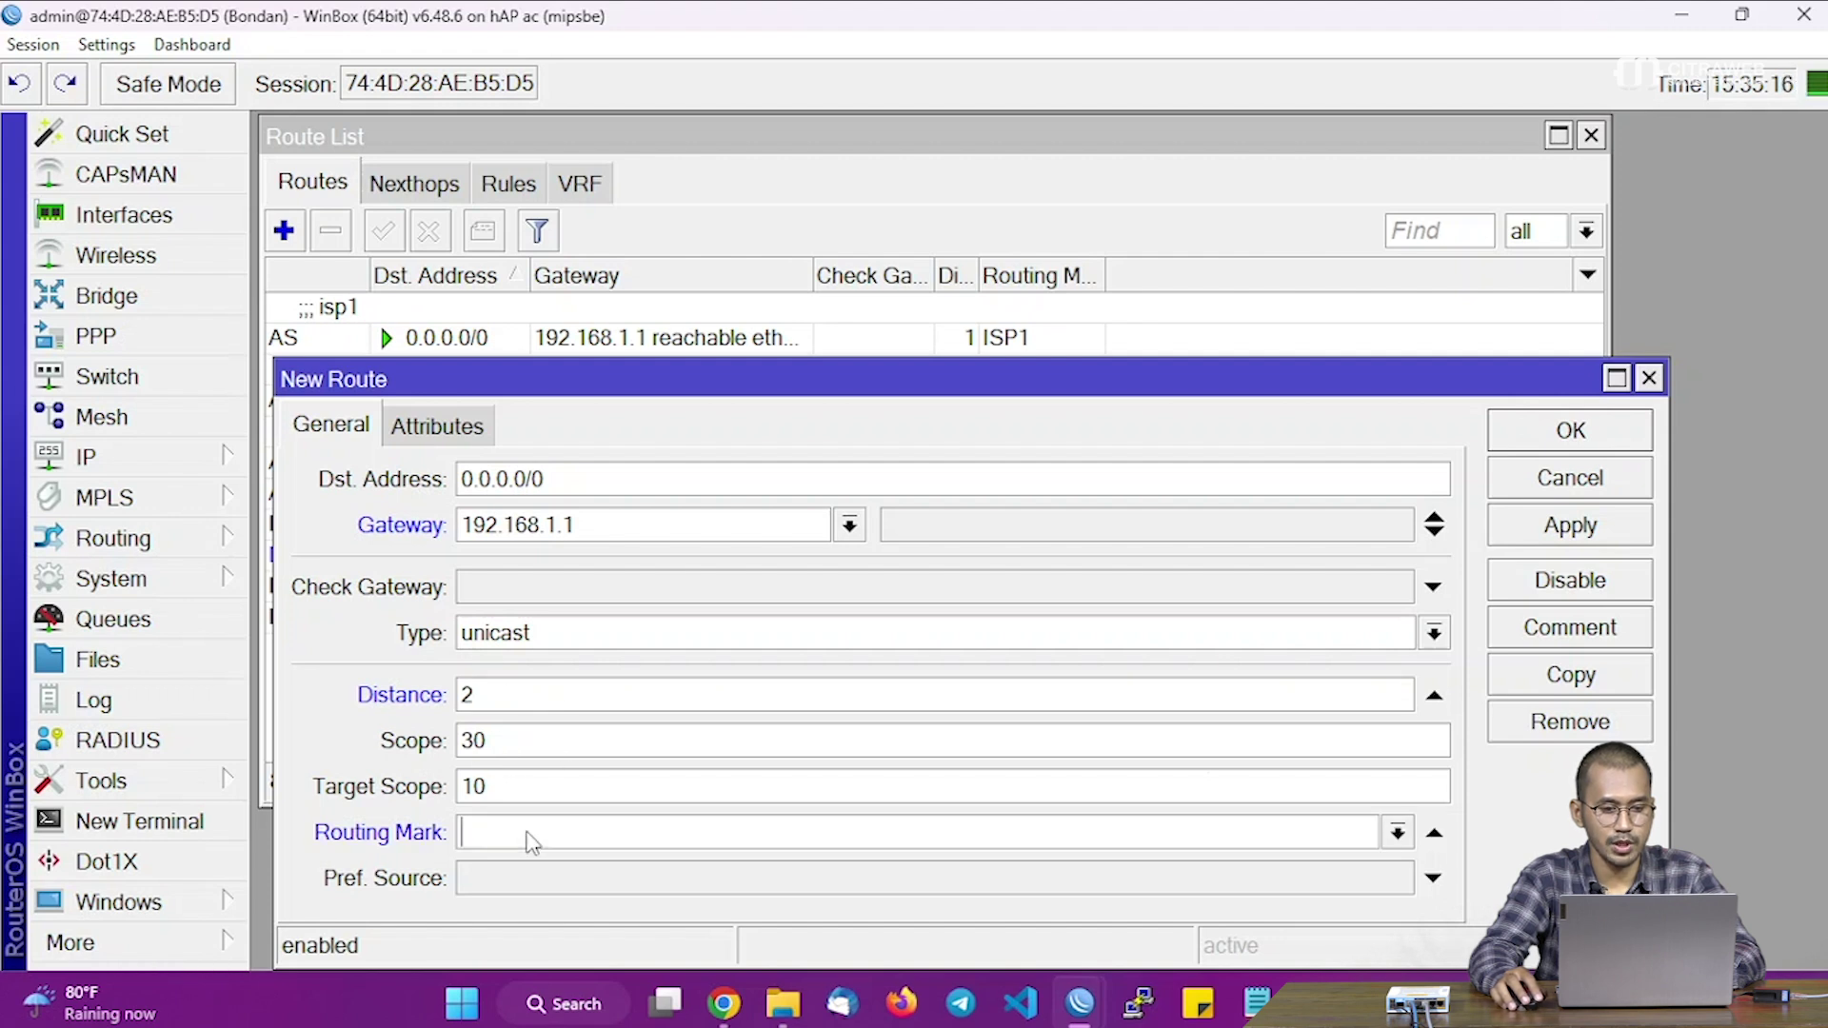
{"action": "left_click", "coordinate": [1397, 832]}
{"action": "left_click", "coordinate": [1383, 916]}
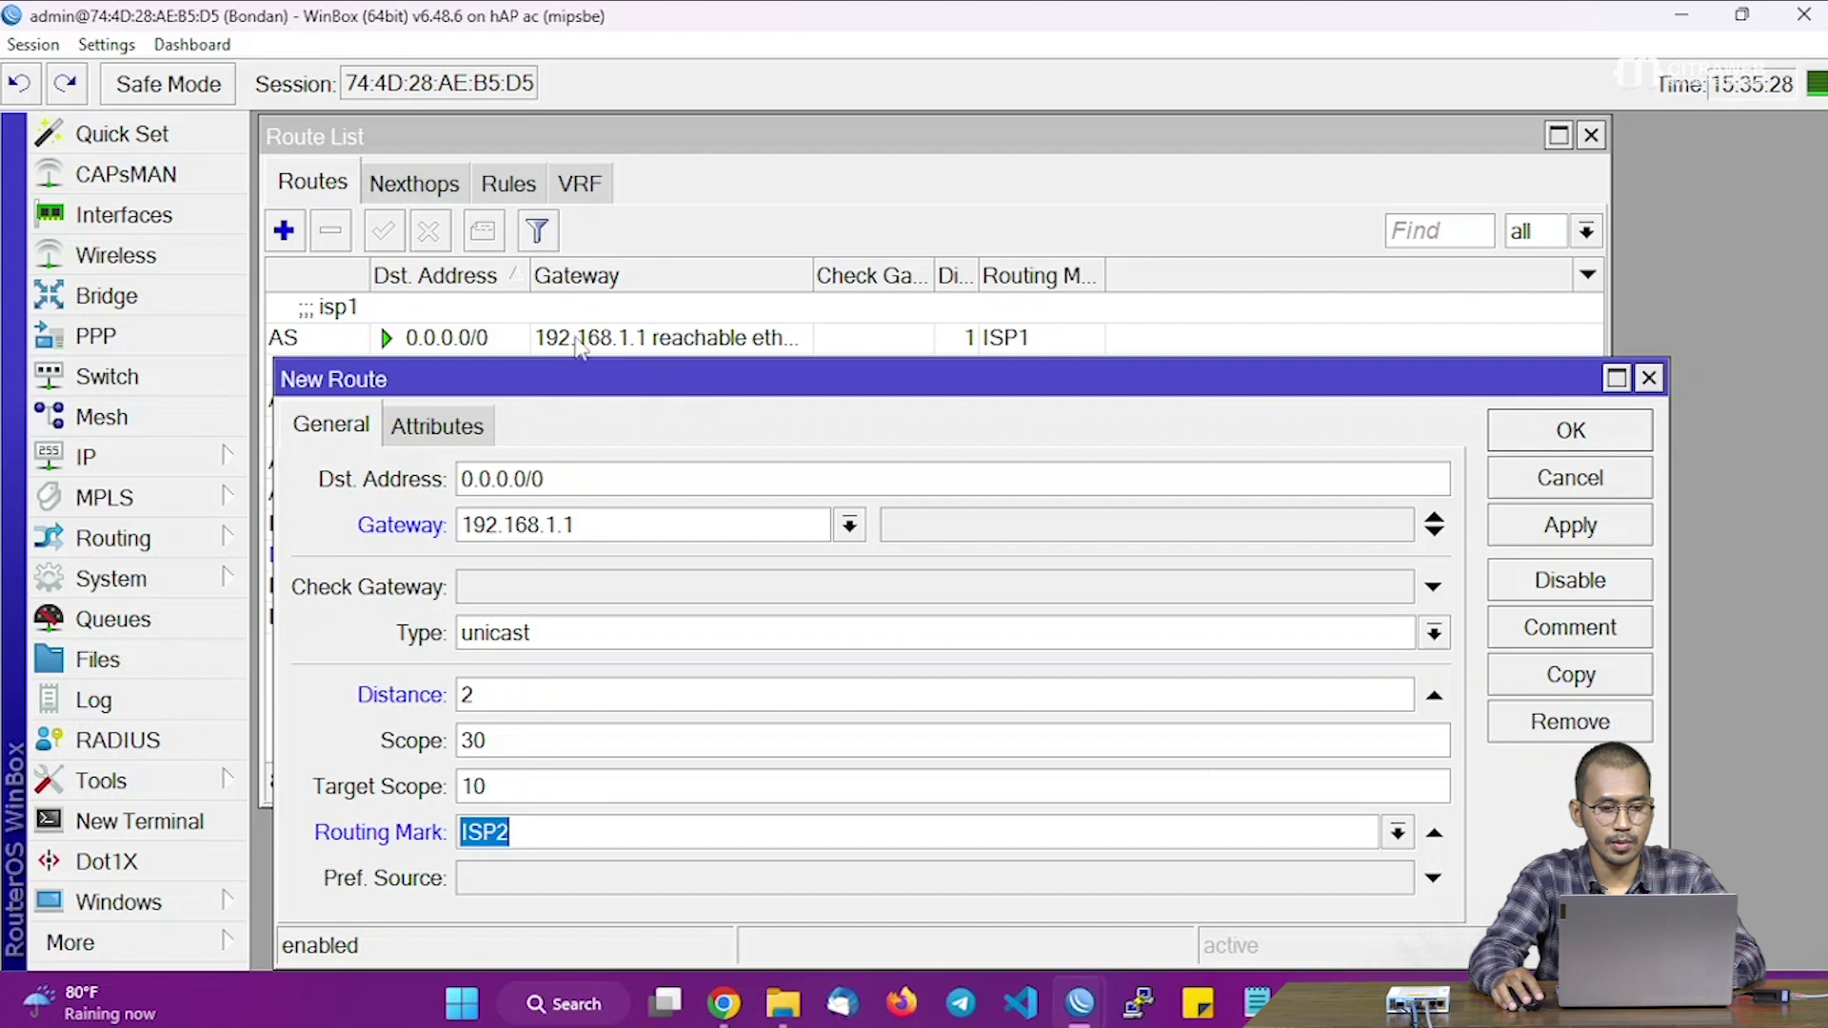
{"action": "left_click_drag", "start_coordinate": [596, 514], "coordinate": [455, 524]}
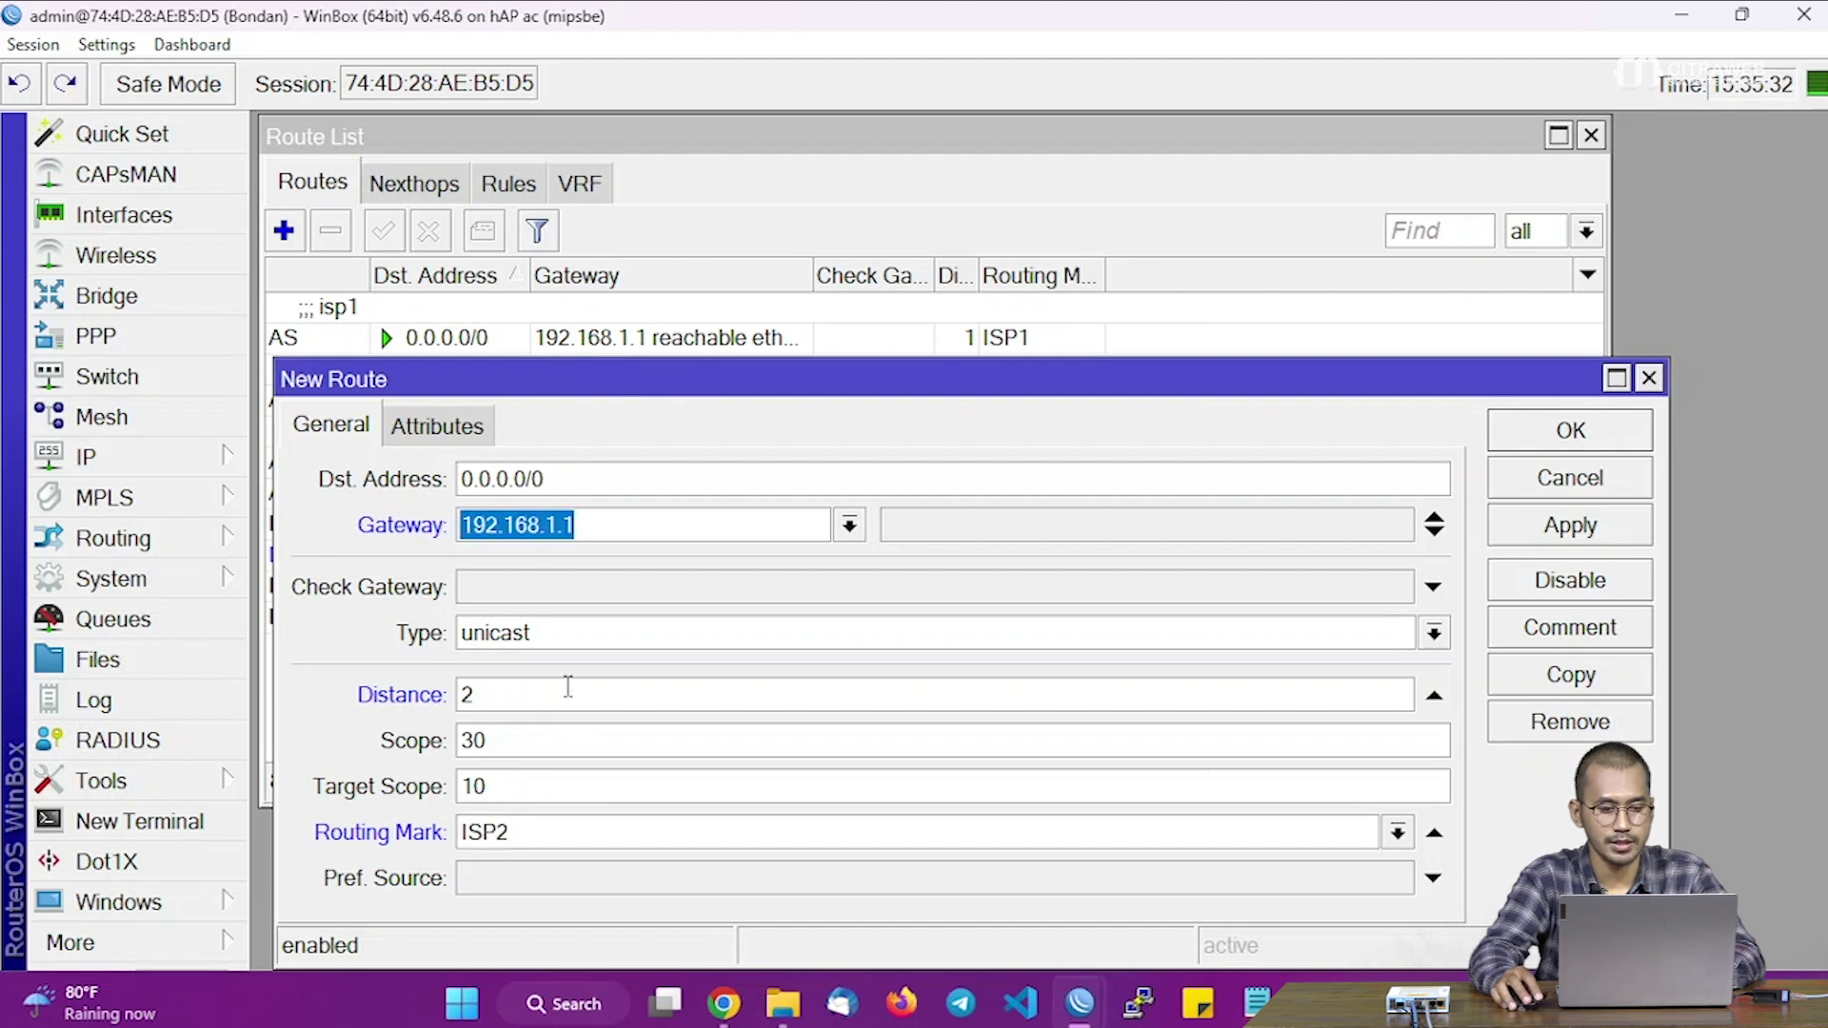
{"action": "left_click_drag", "start_coordinate": [589, 523], "coordinate": [456, 521]}
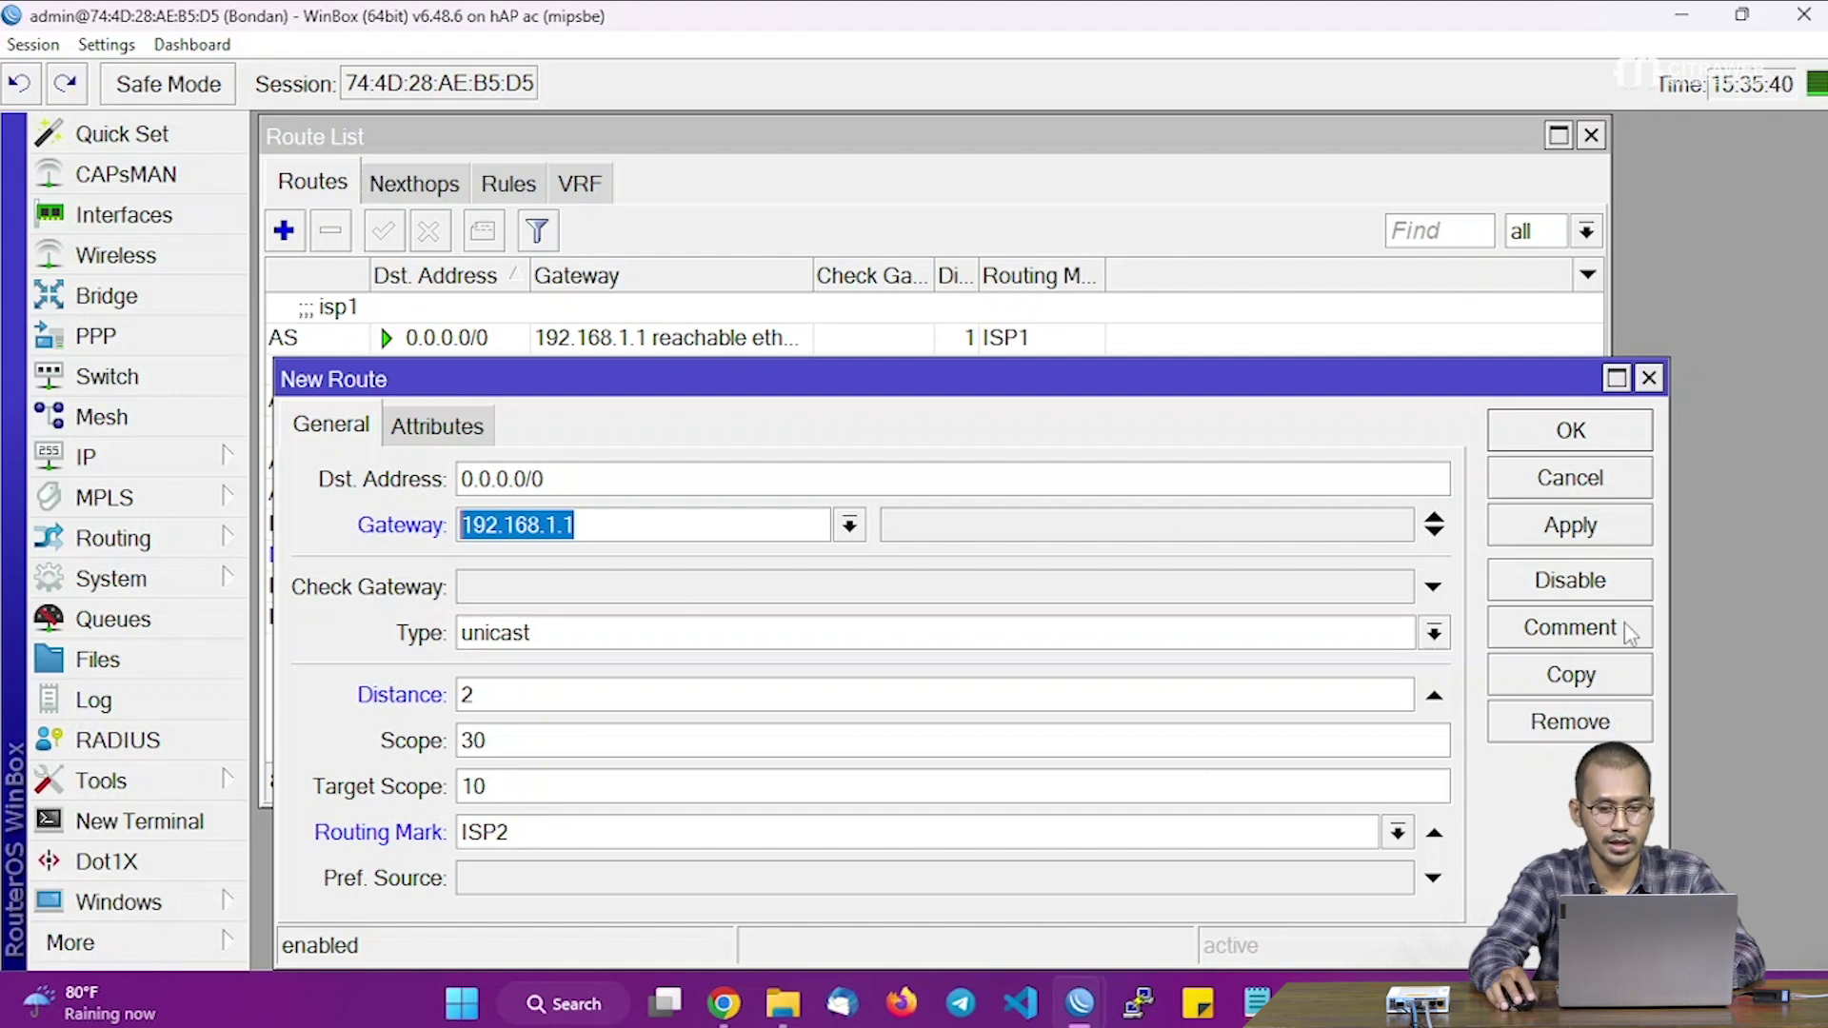
{"action": "left_click", "coordinate": [1630, 538]}
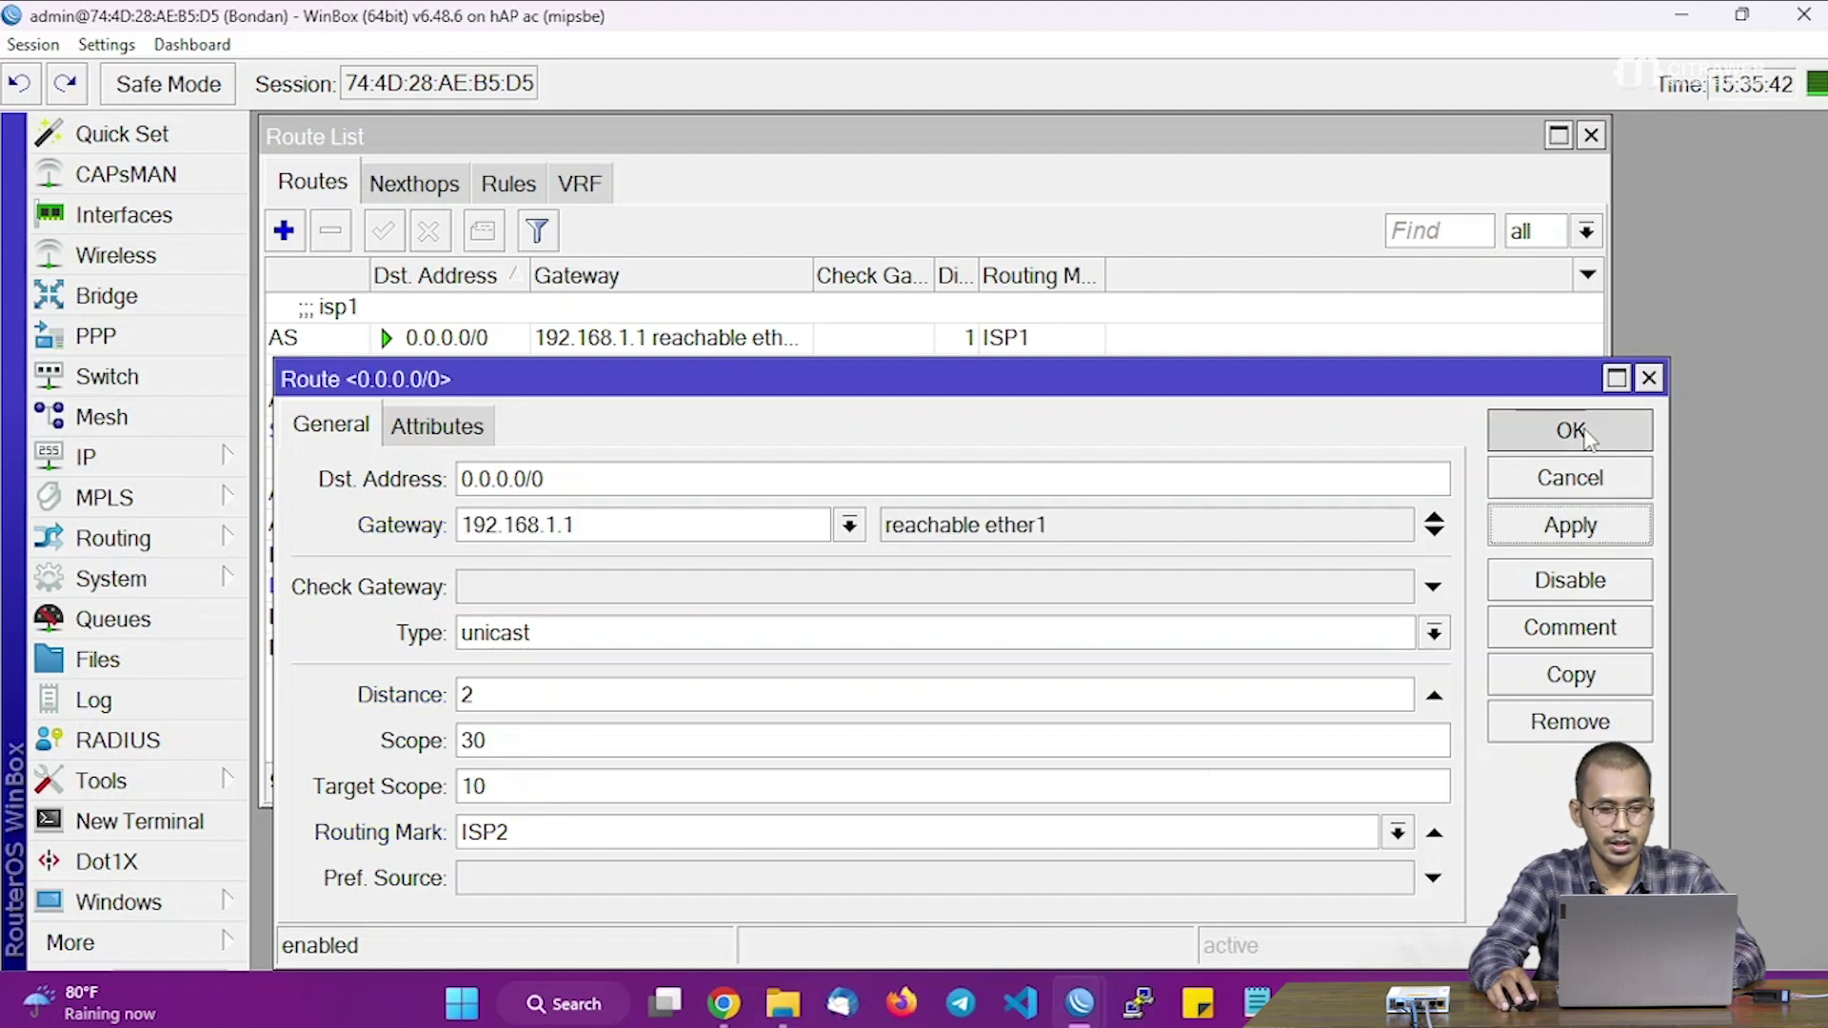
{"action": "left_click", "coordinate": [1587, 433]}
{"action": "left_click", "coordinate": [688, 433]}
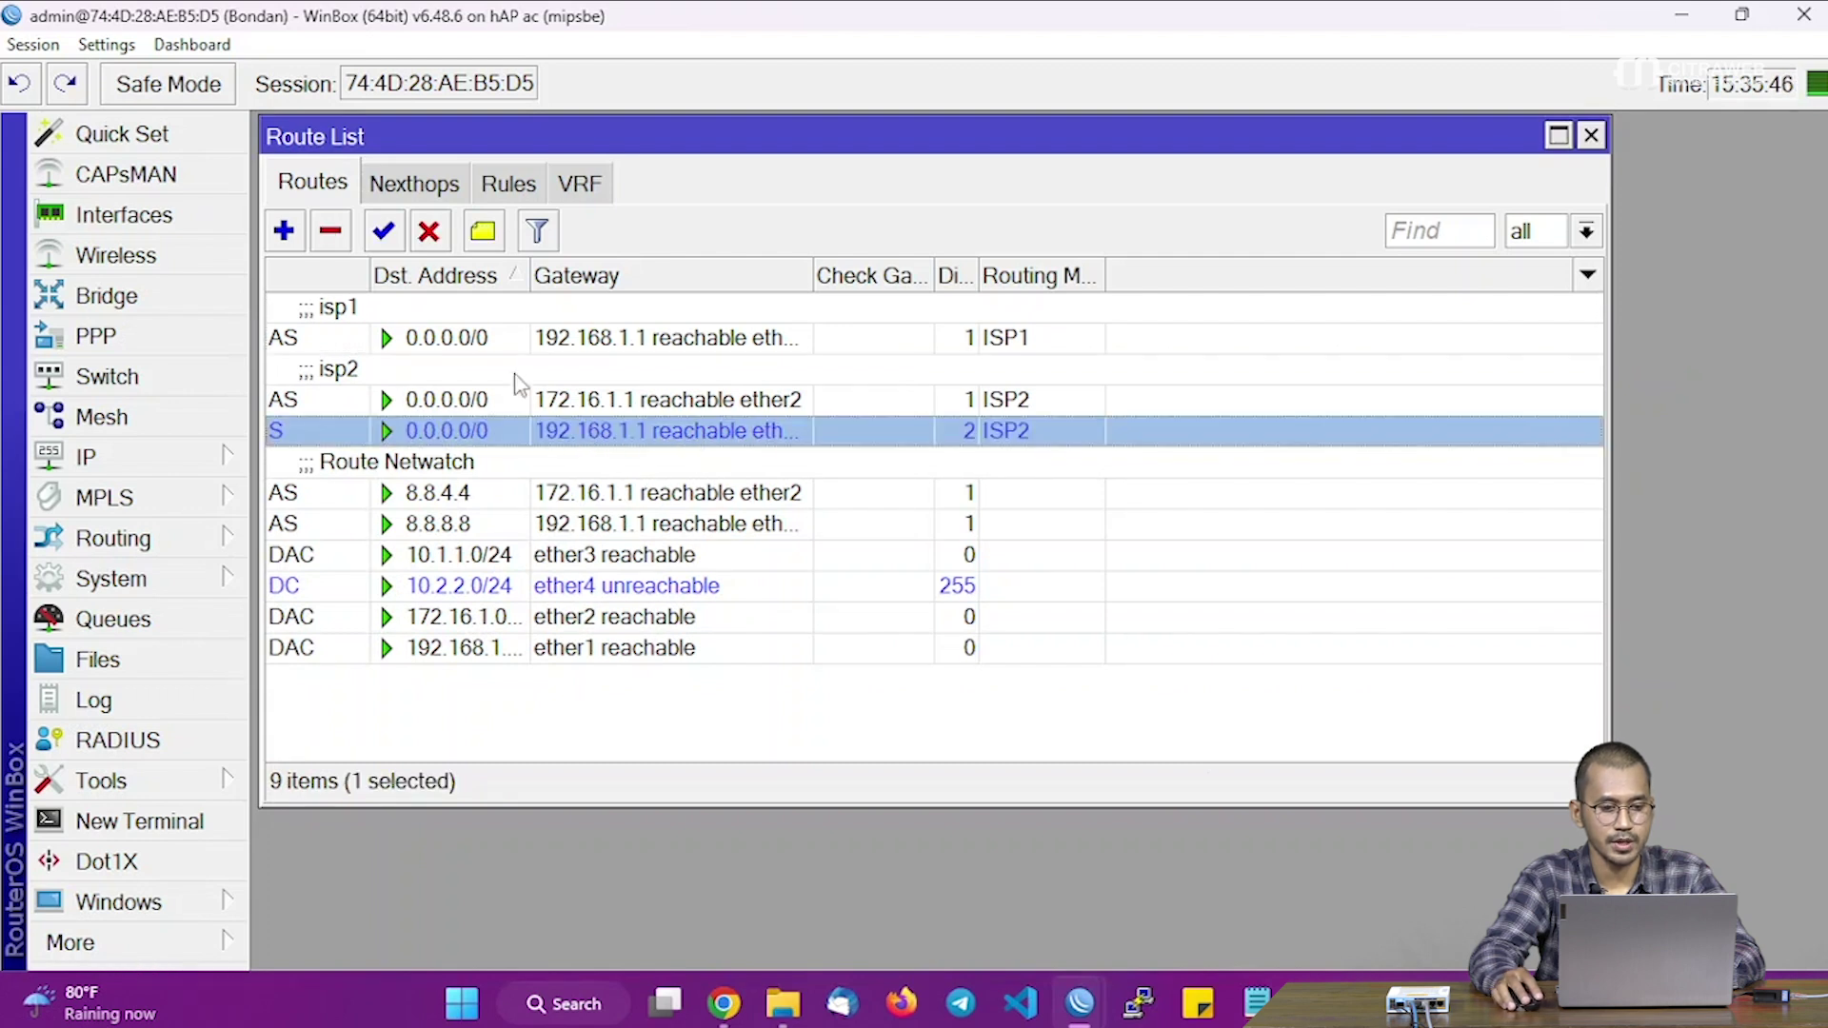
Step: Create another default route to 0.0.0.0/0 with gateway 172.16.1.1 and distance 2
{"action": "left_click", "coordinate": [285, 236]}
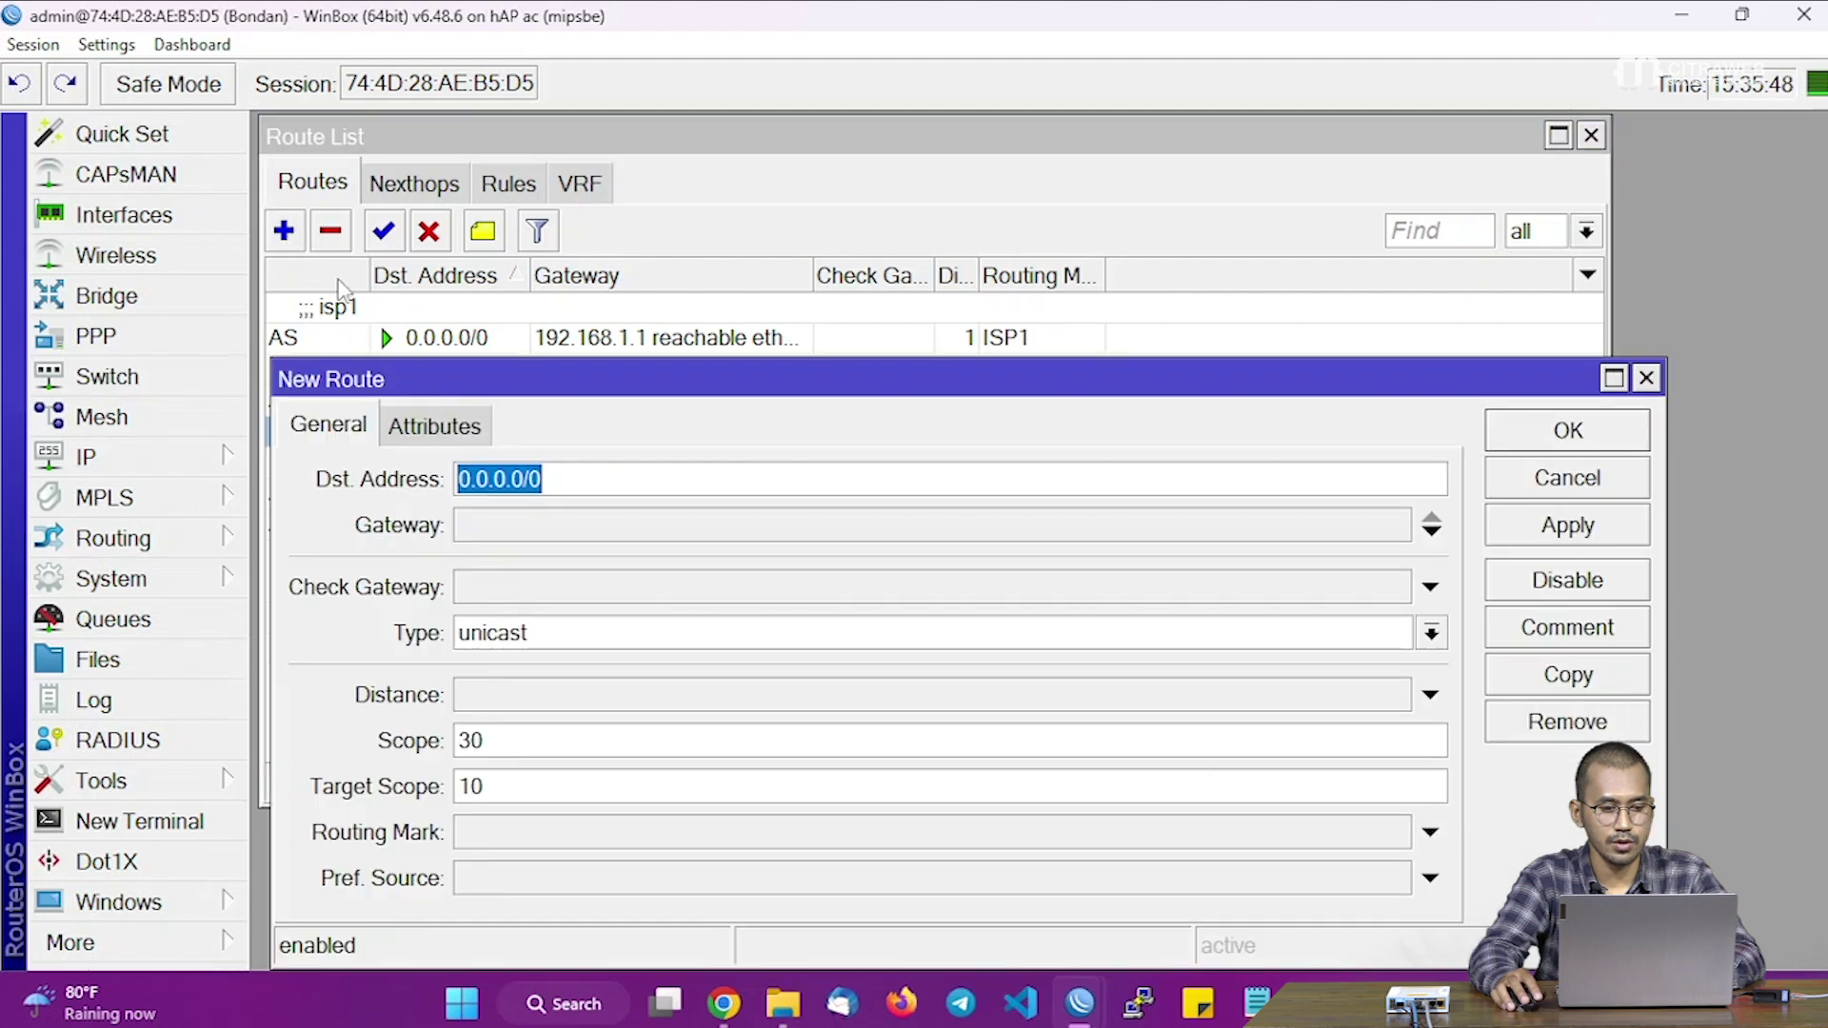
{"action": "left_click_drag", "start_coordinate": [551, 384], "coordinate": [552, 483]}
{"action": "left_click", "coordinate": [518, 624]}
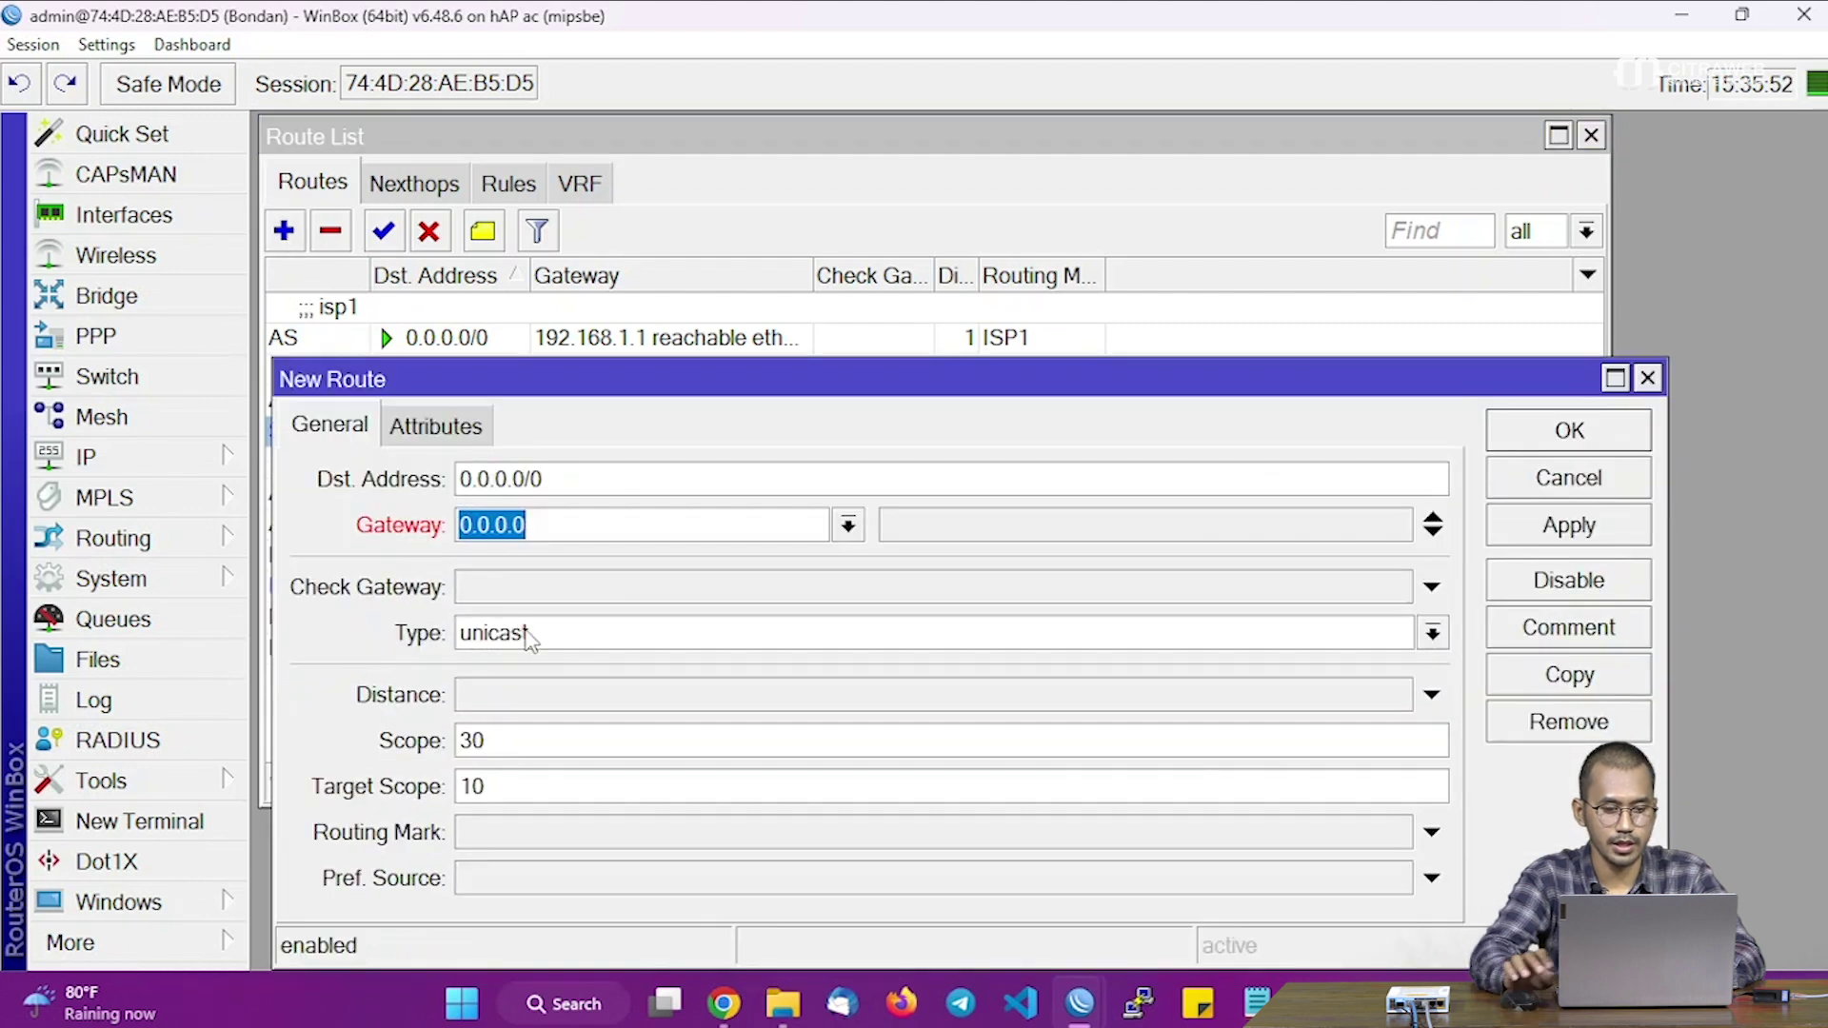
{"action": "type", "text": "172.1"}
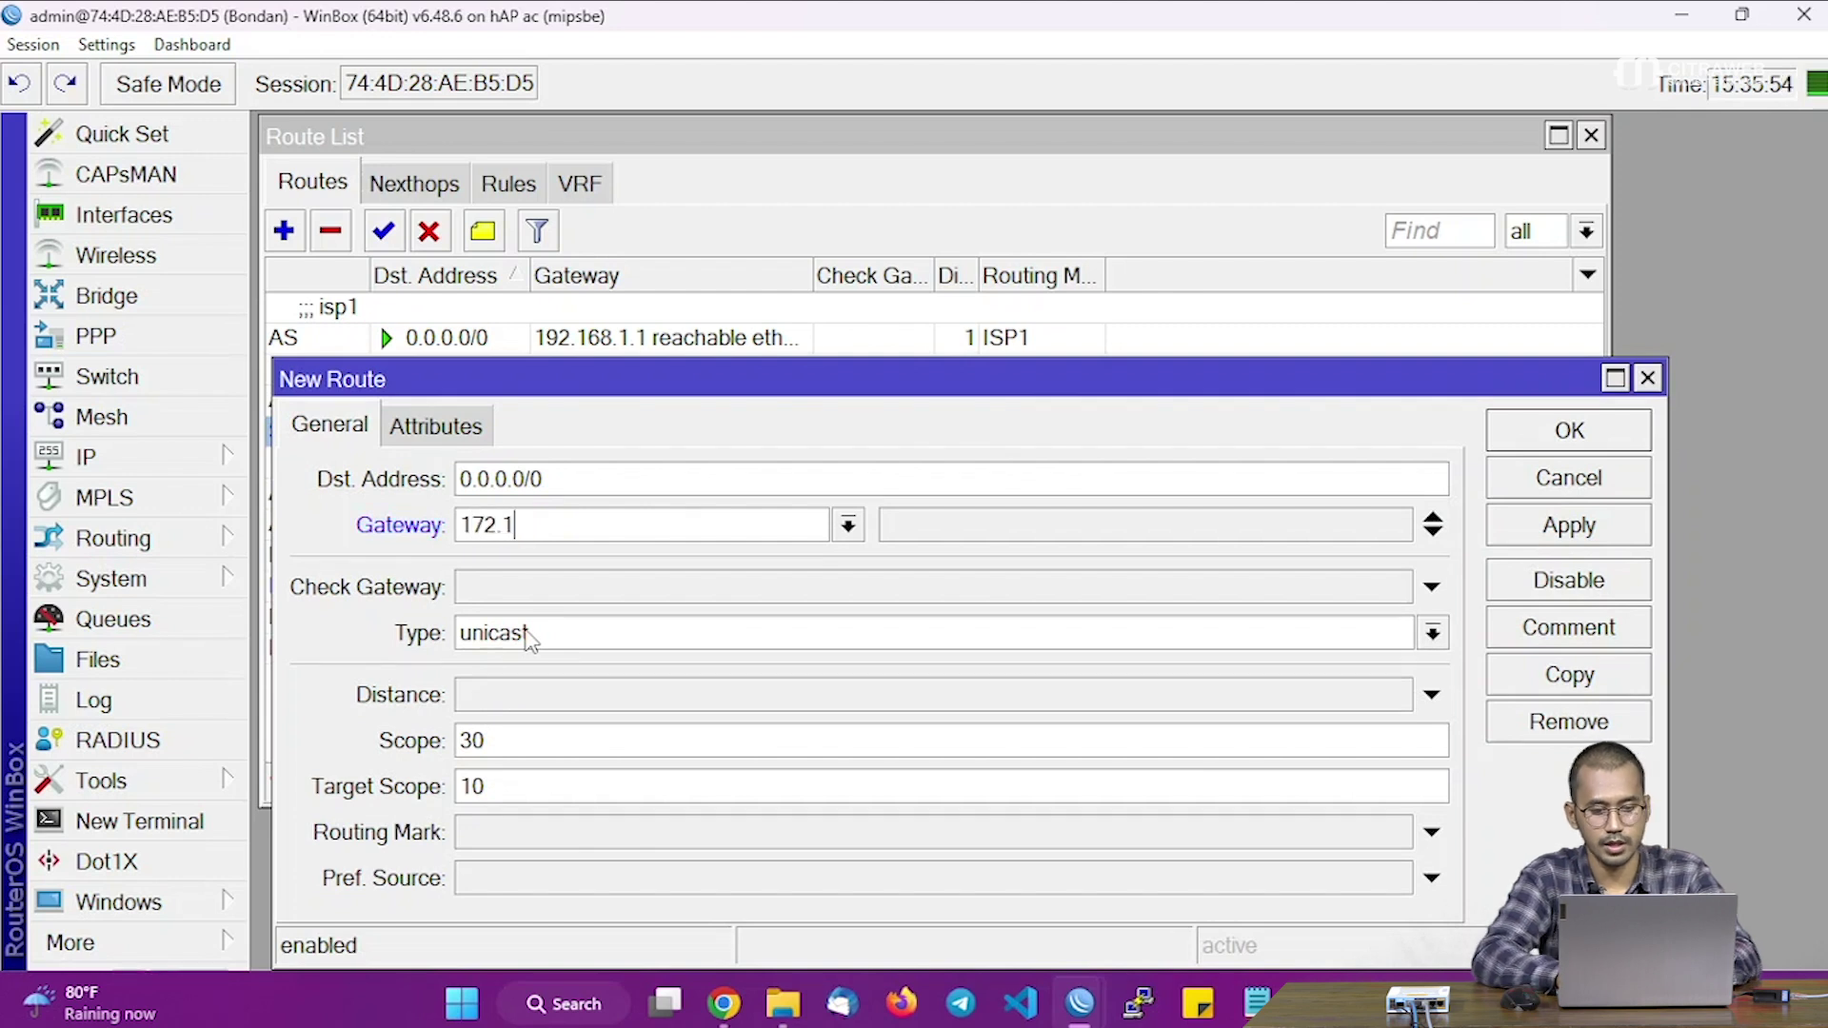
{"action": "type", "text": "6.1.1"}
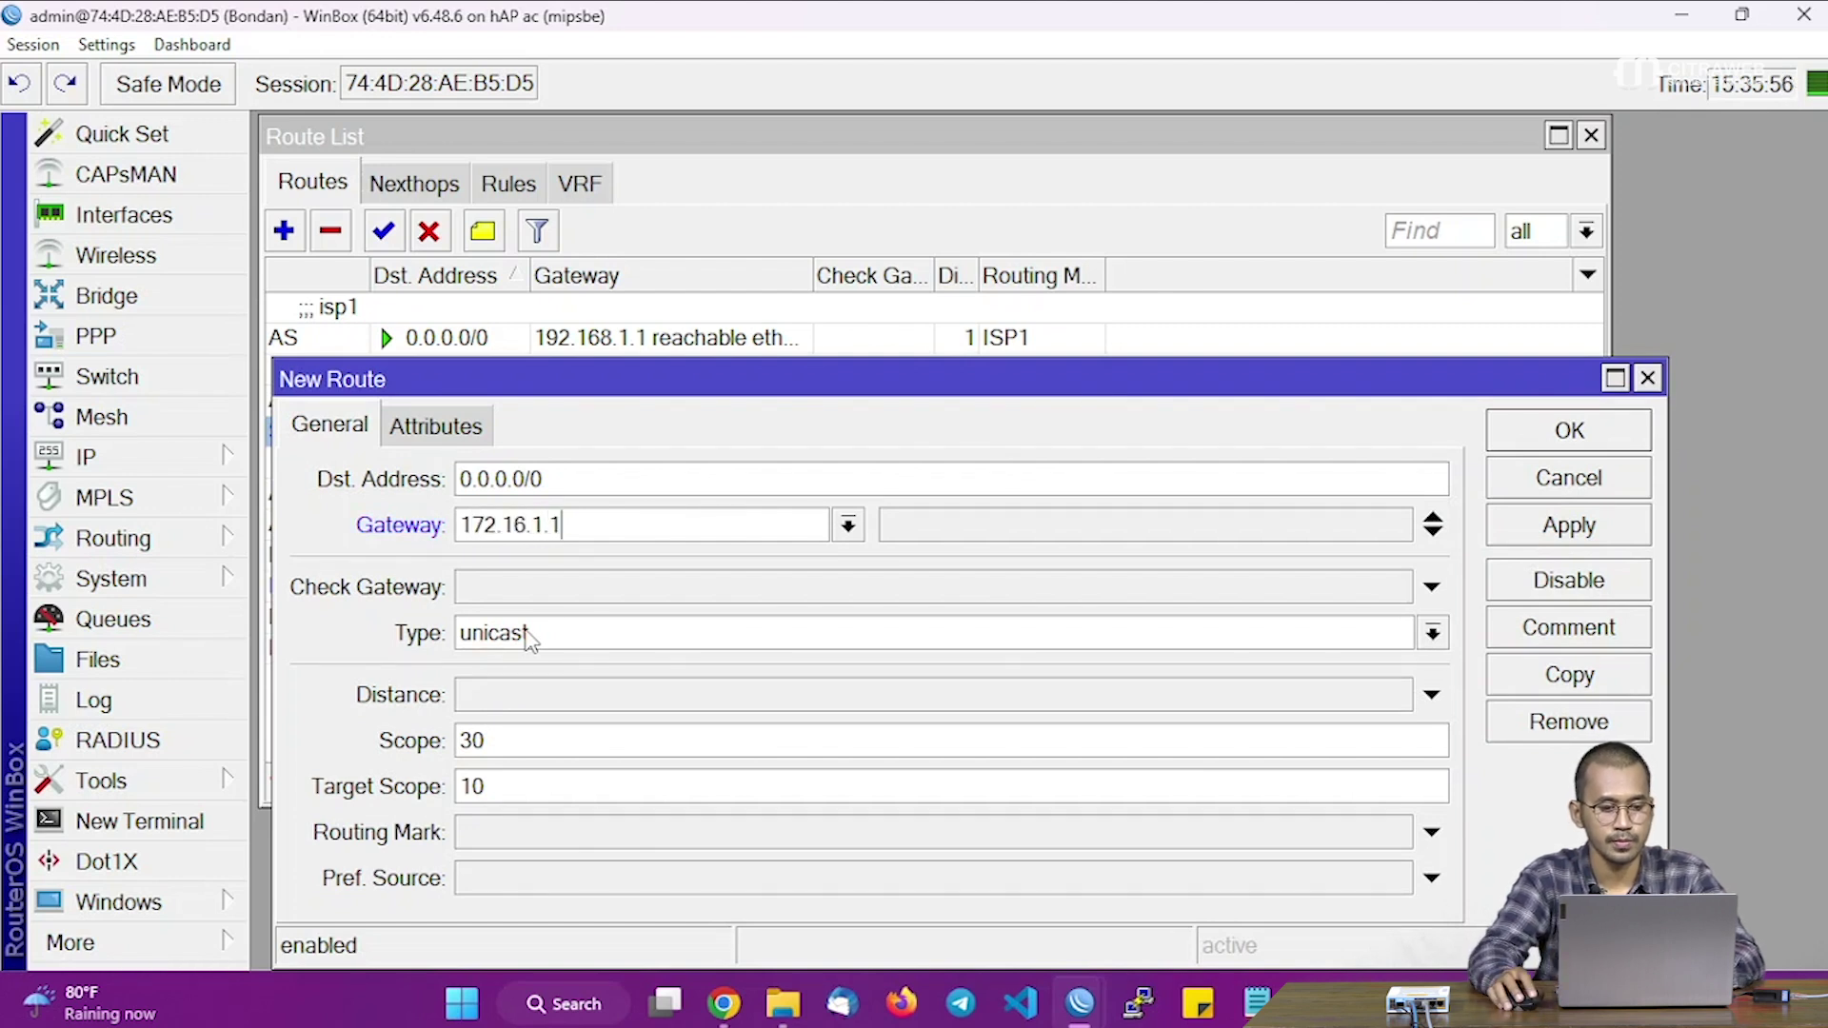
{"action": "left_click", "coordinate": [509, 702]}
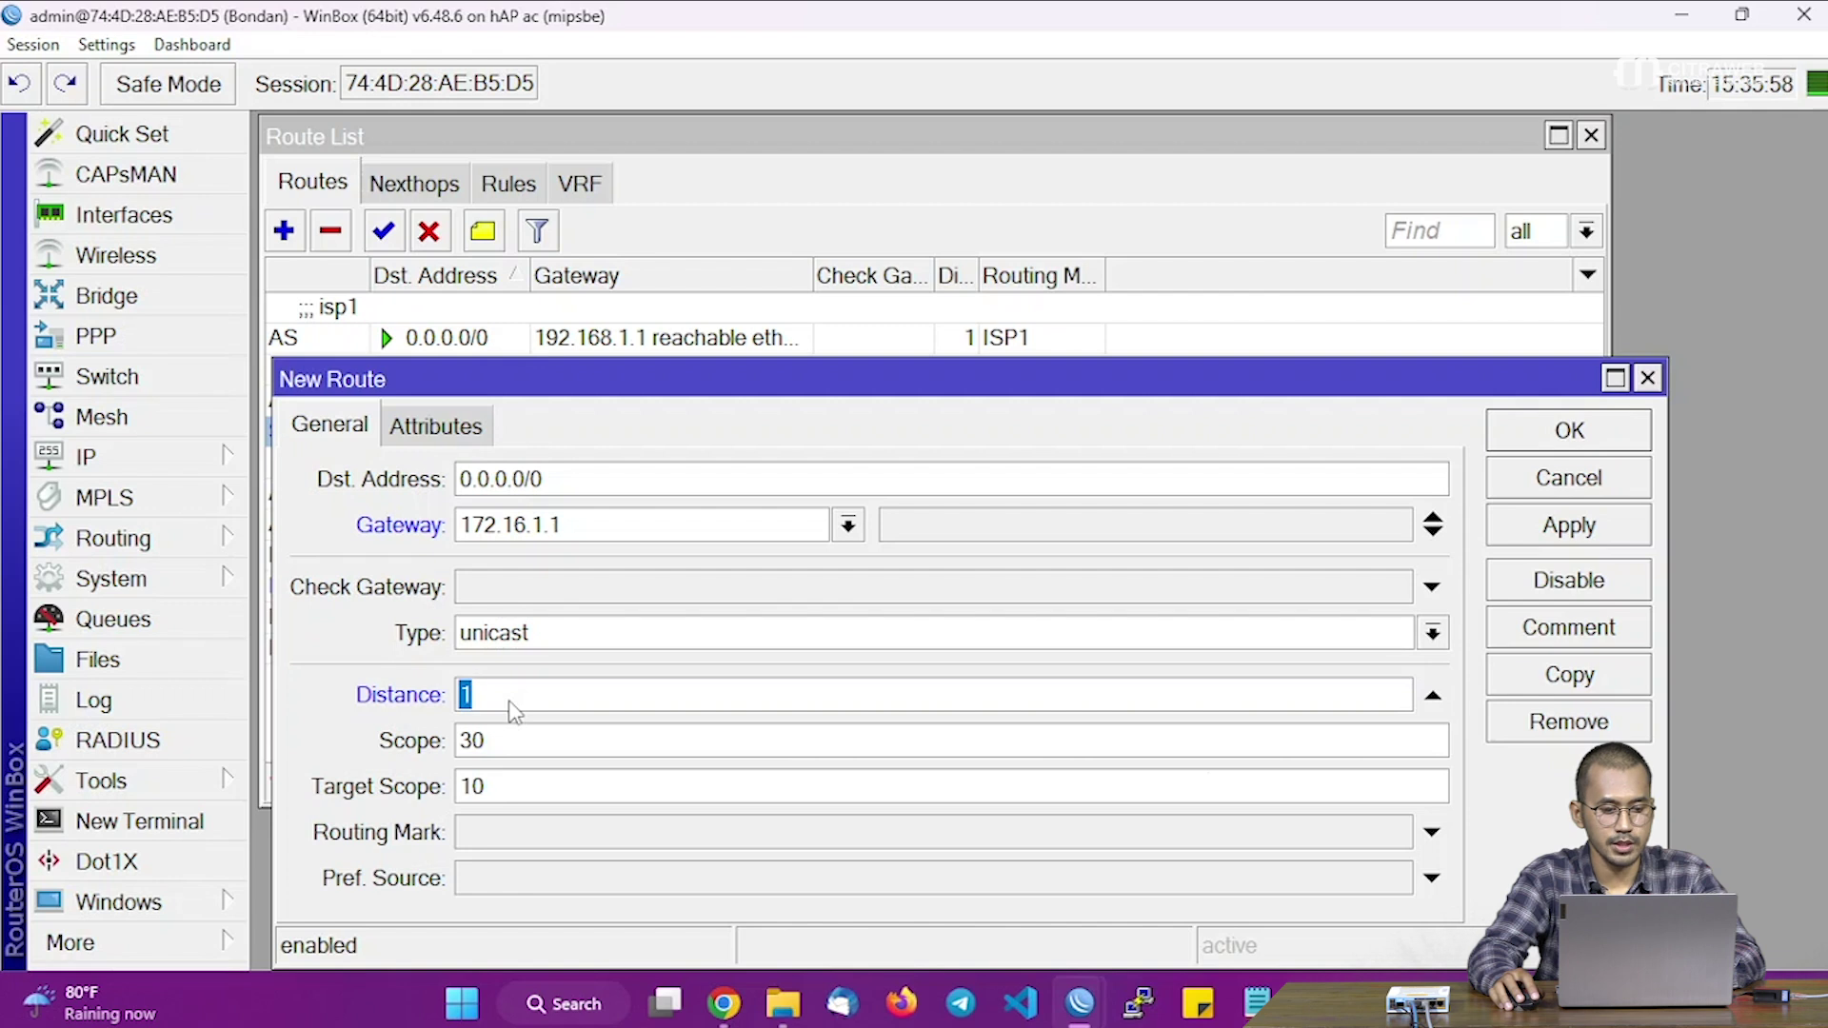
{"action": "type", "text": "2"}
Step: Assign routing mark ISP1 to the new 172.16.1.1 backup route and save it
{"action": "left_click", "coordinate": [551, 834]}
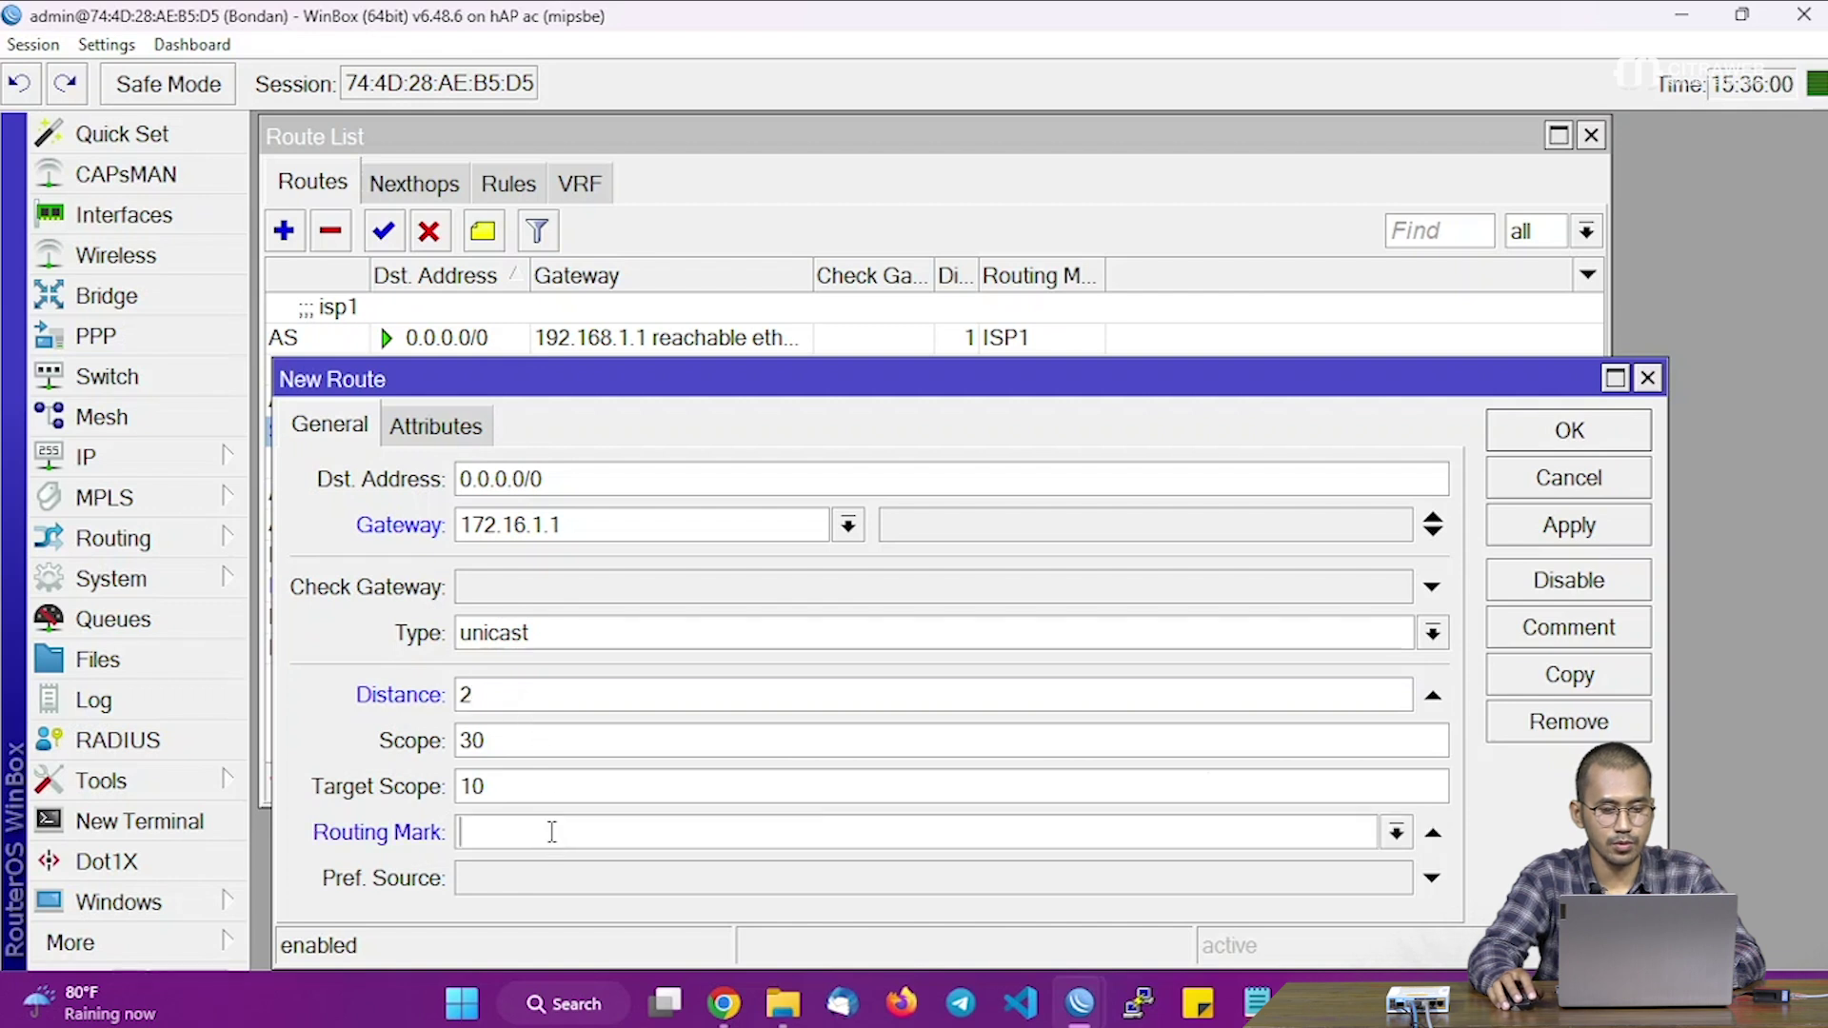
{"action": "left_click", "coordinate": [1397, 835]}
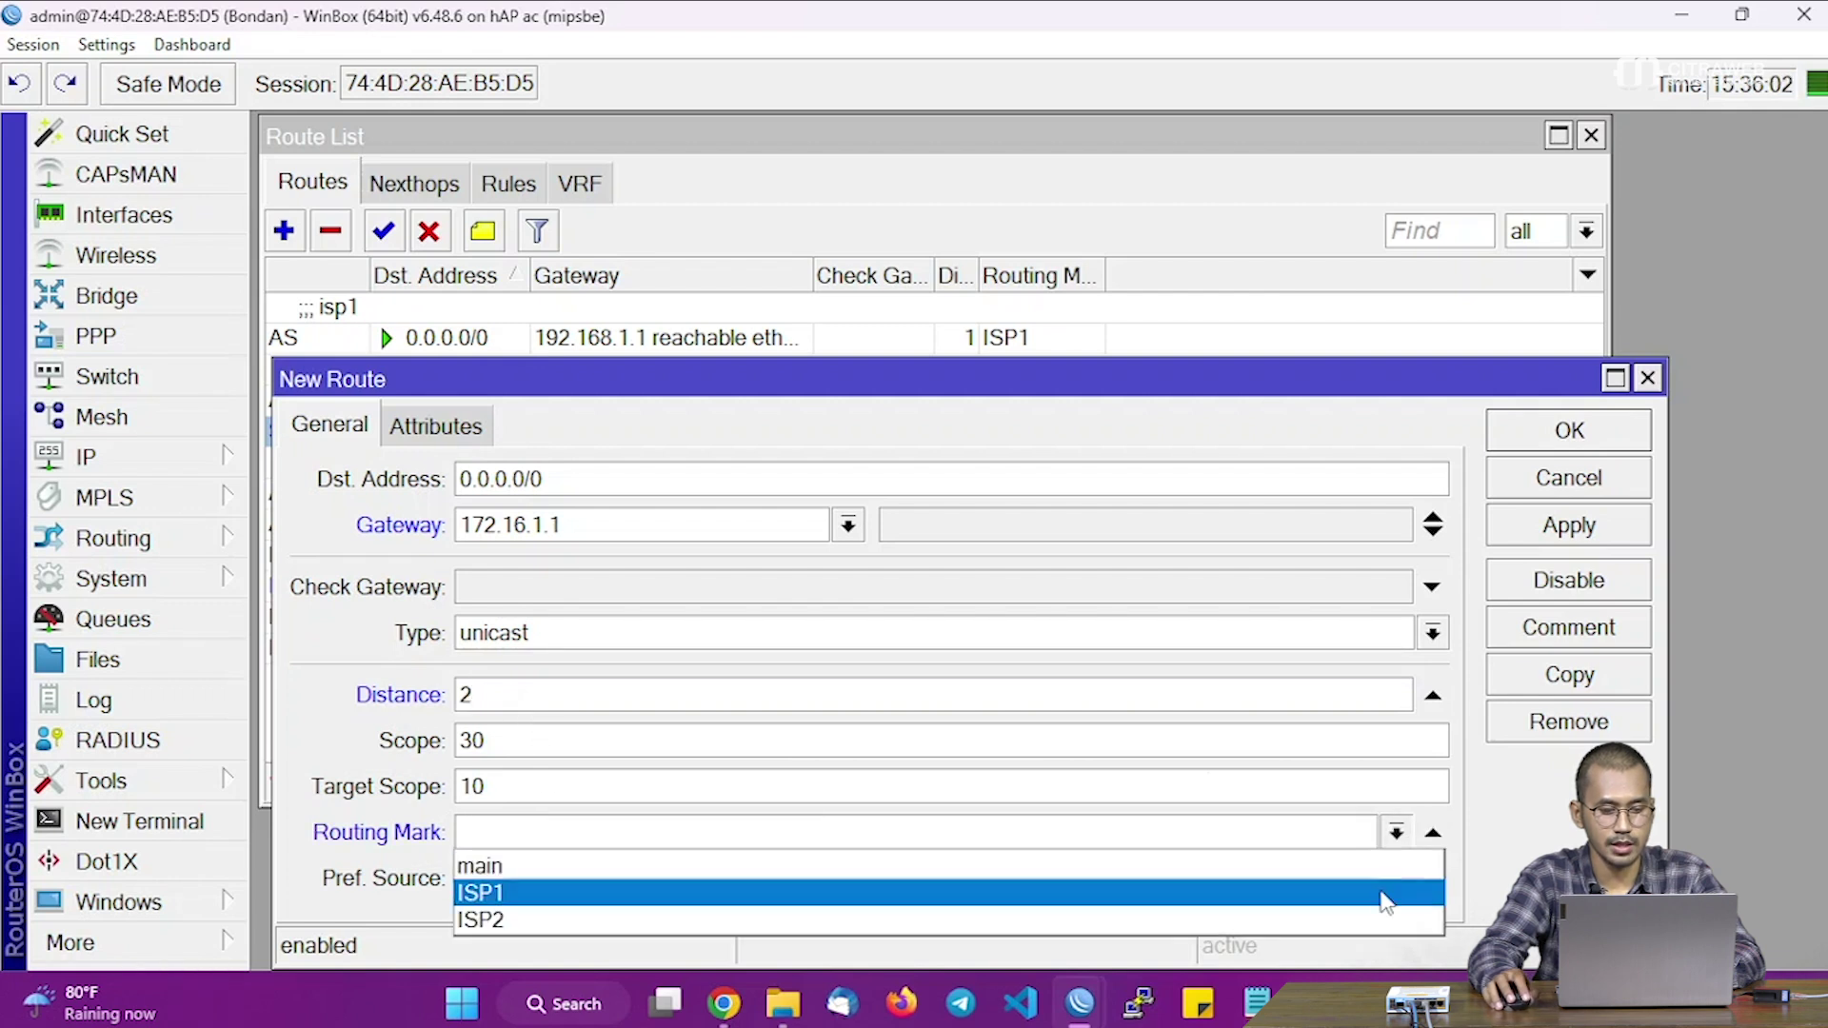
{"action": "left_click", "coordinate": [1385, 895]}
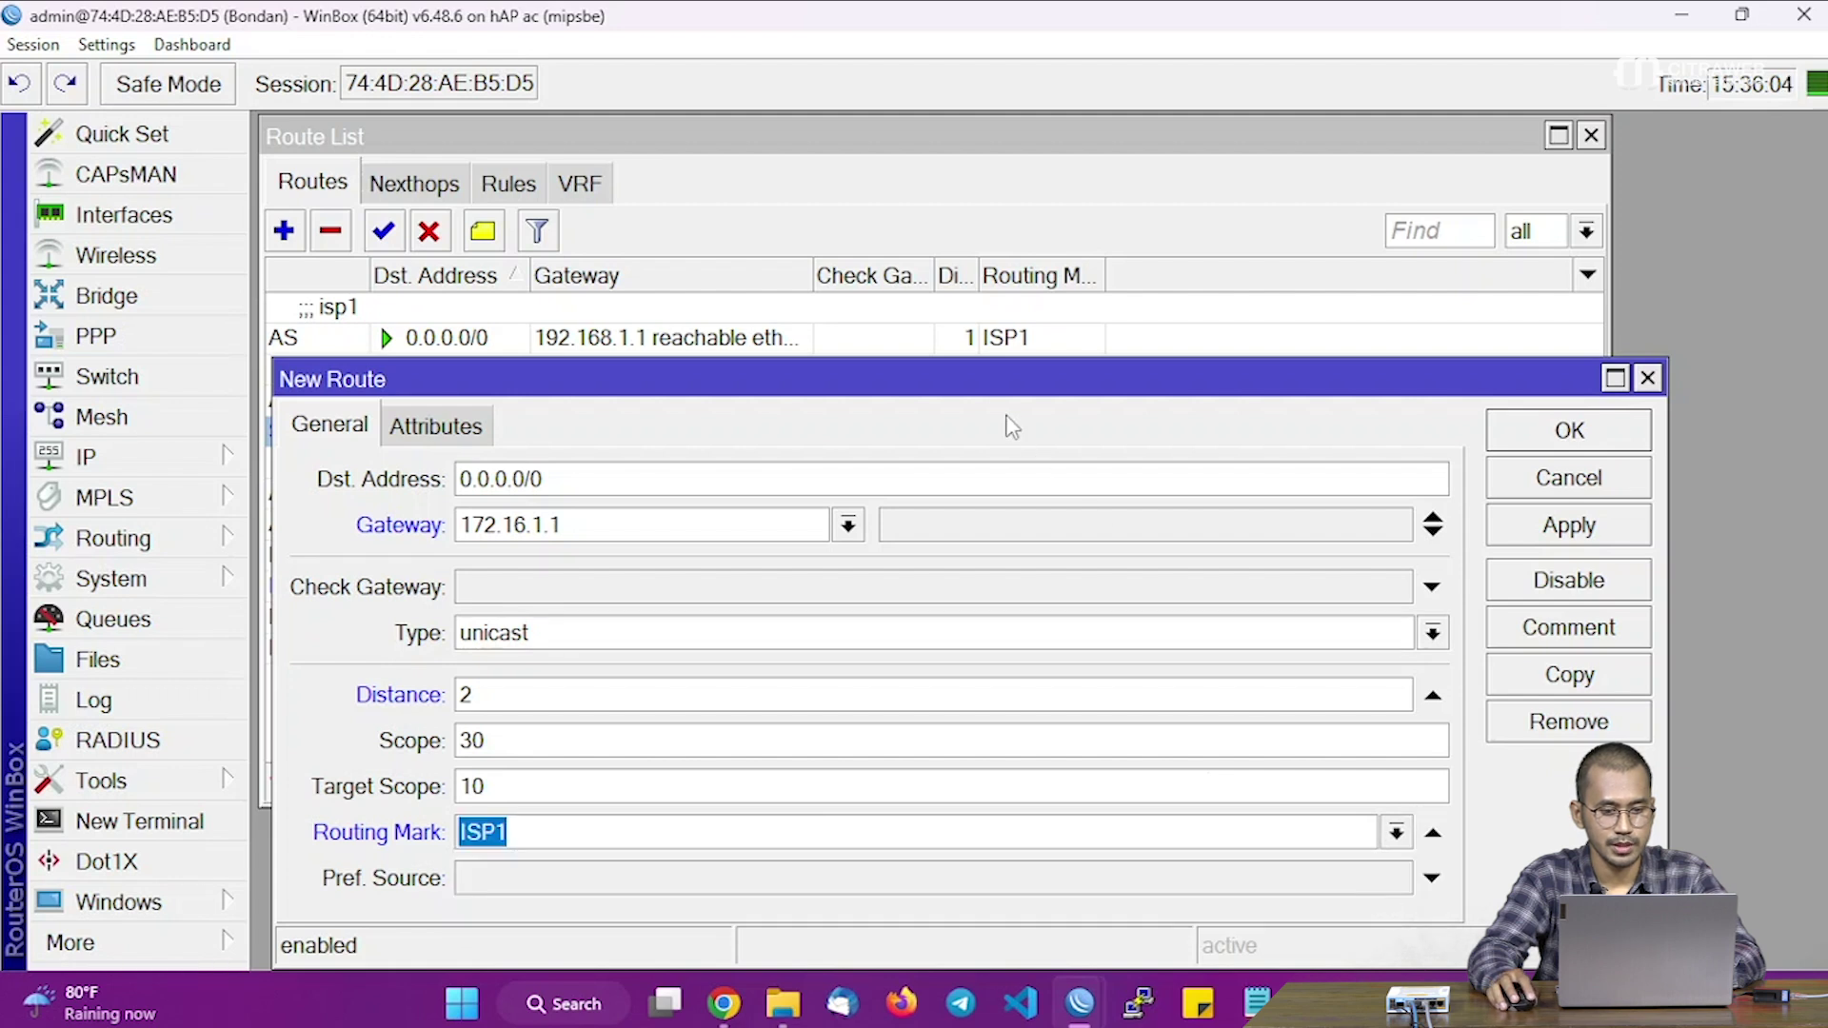
{"action": "left_click_drag", "start_coordinate": [995, 387], "coordinate": [993, 431]}
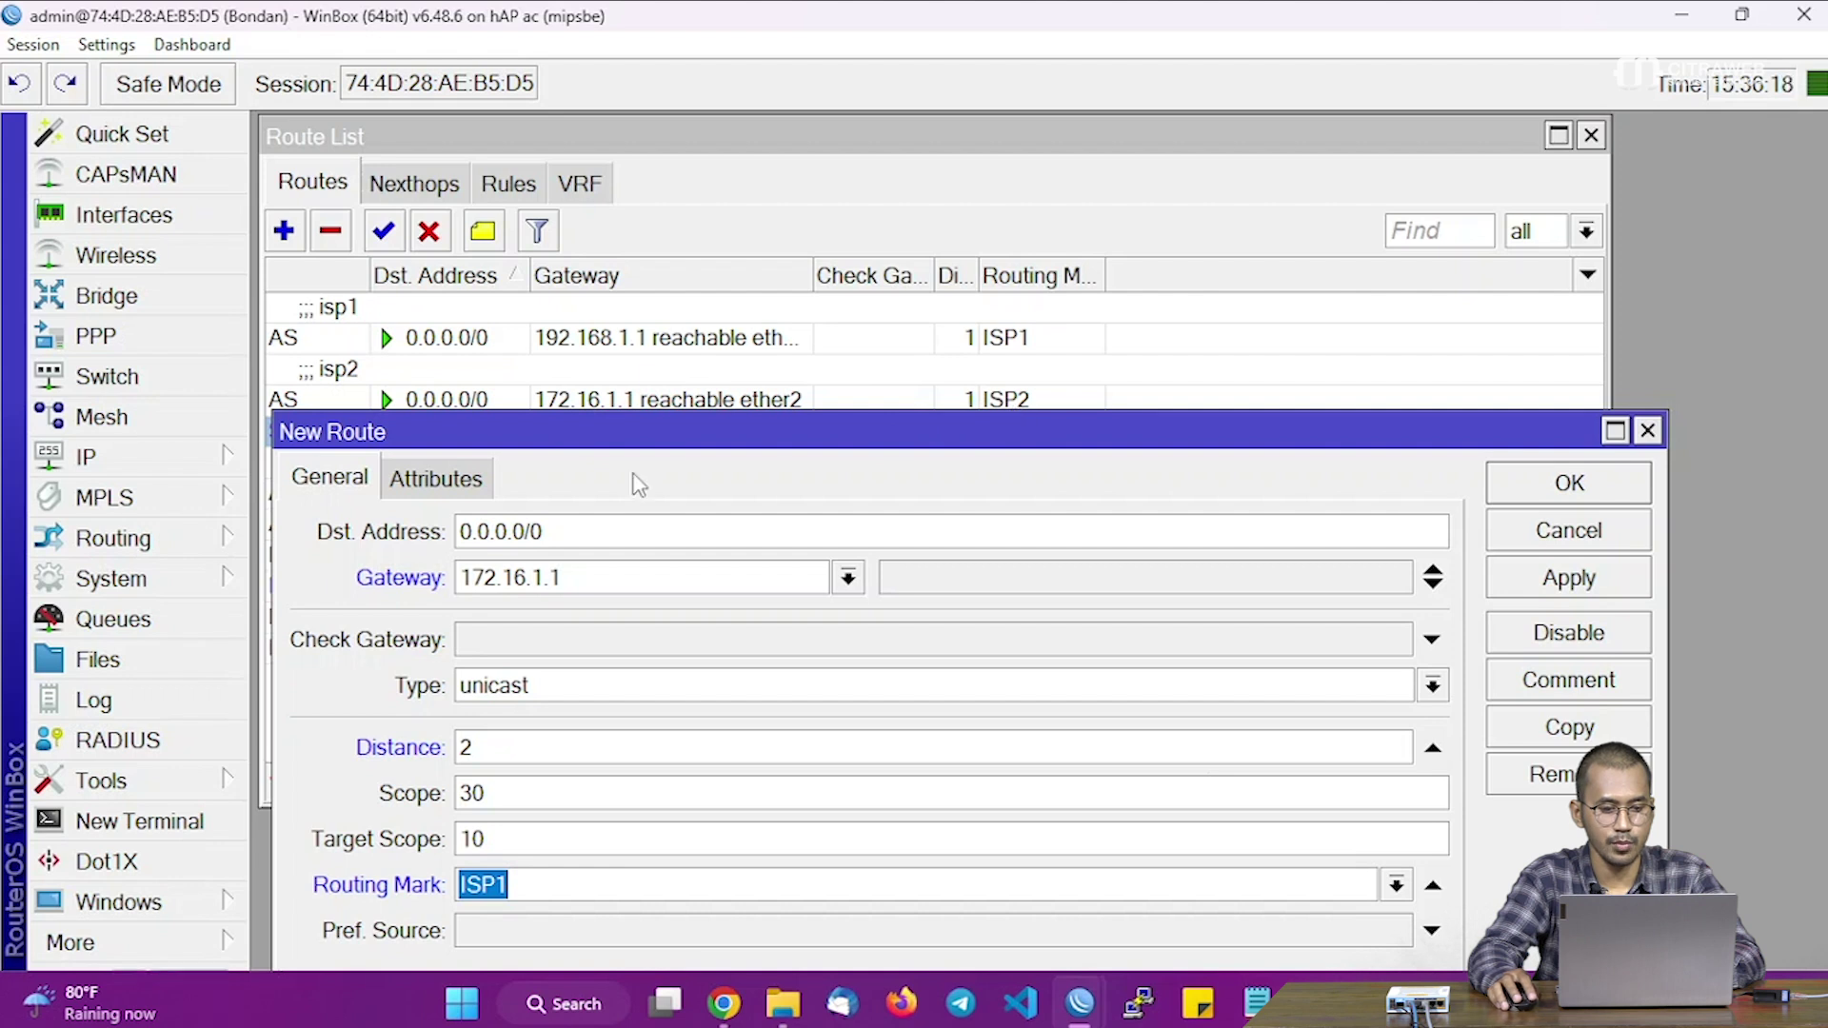
{"action": "left_click_drag", "start_coordinate": [638, 445], "coordinate": [664, 357]}
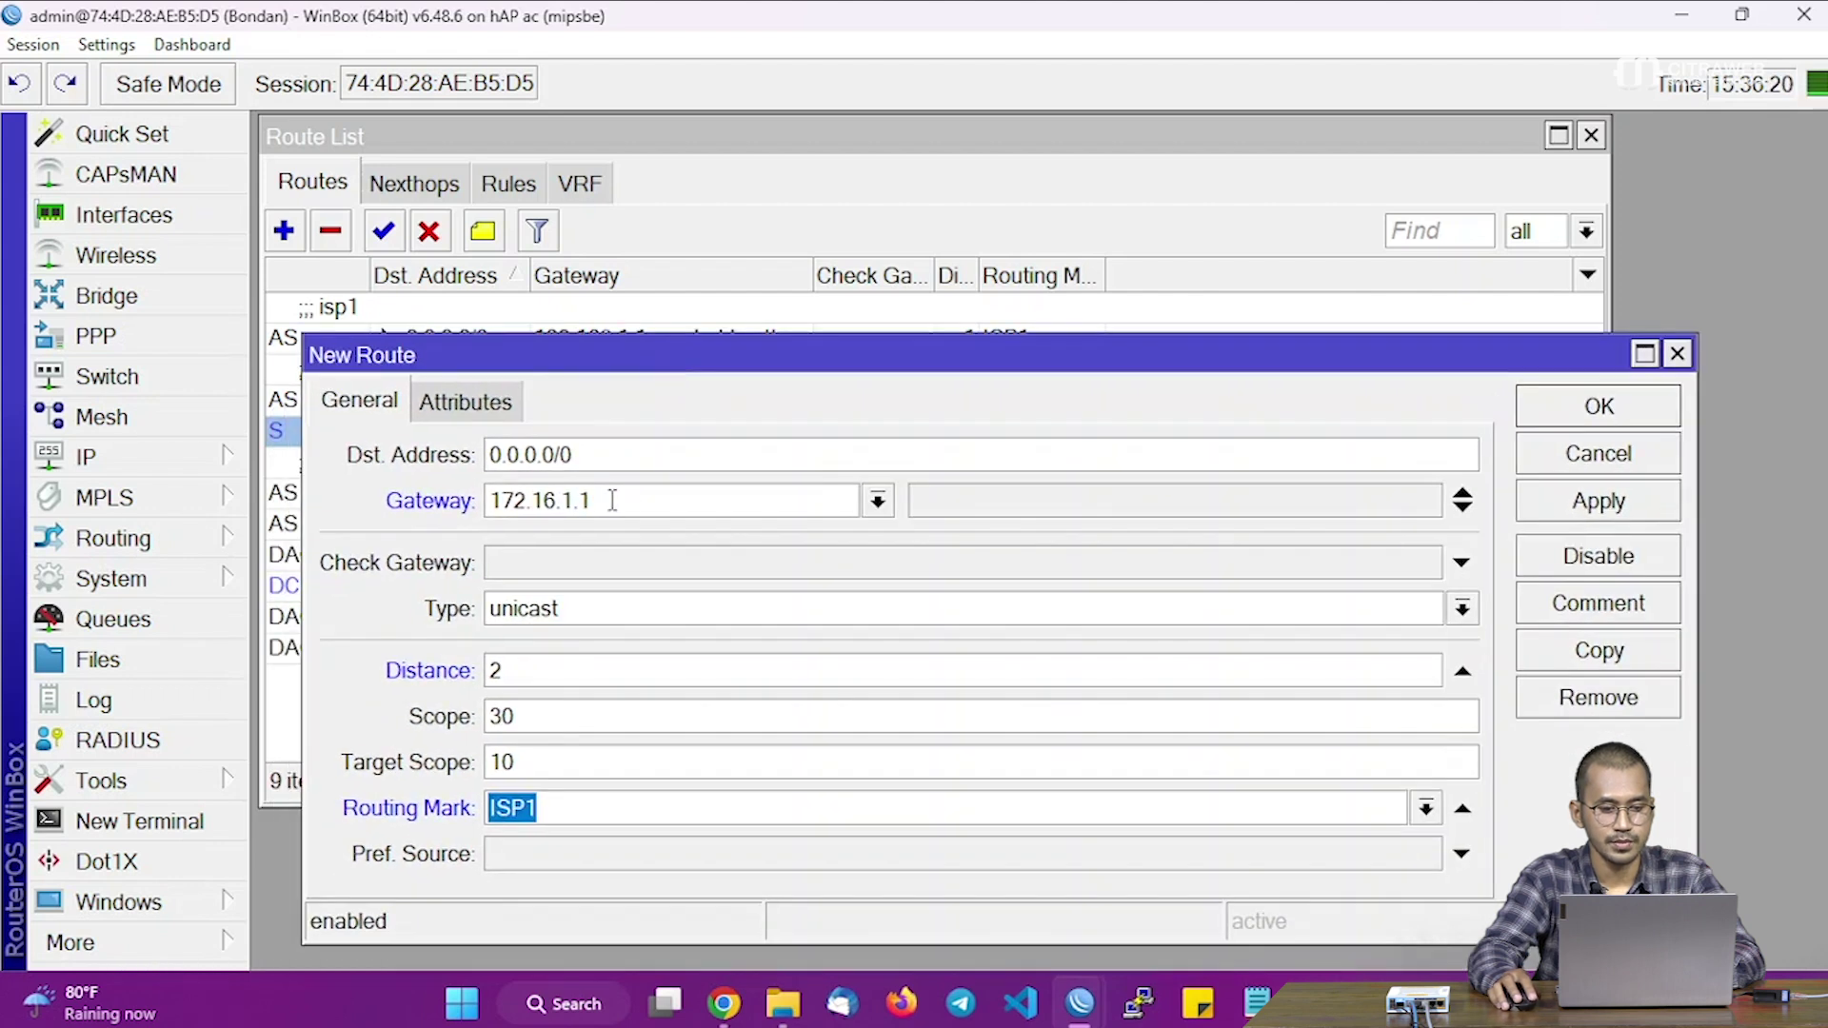
{"action": "left_click_drag", "start_coordinate": [612, 501], "coordinate": [487, 501]}
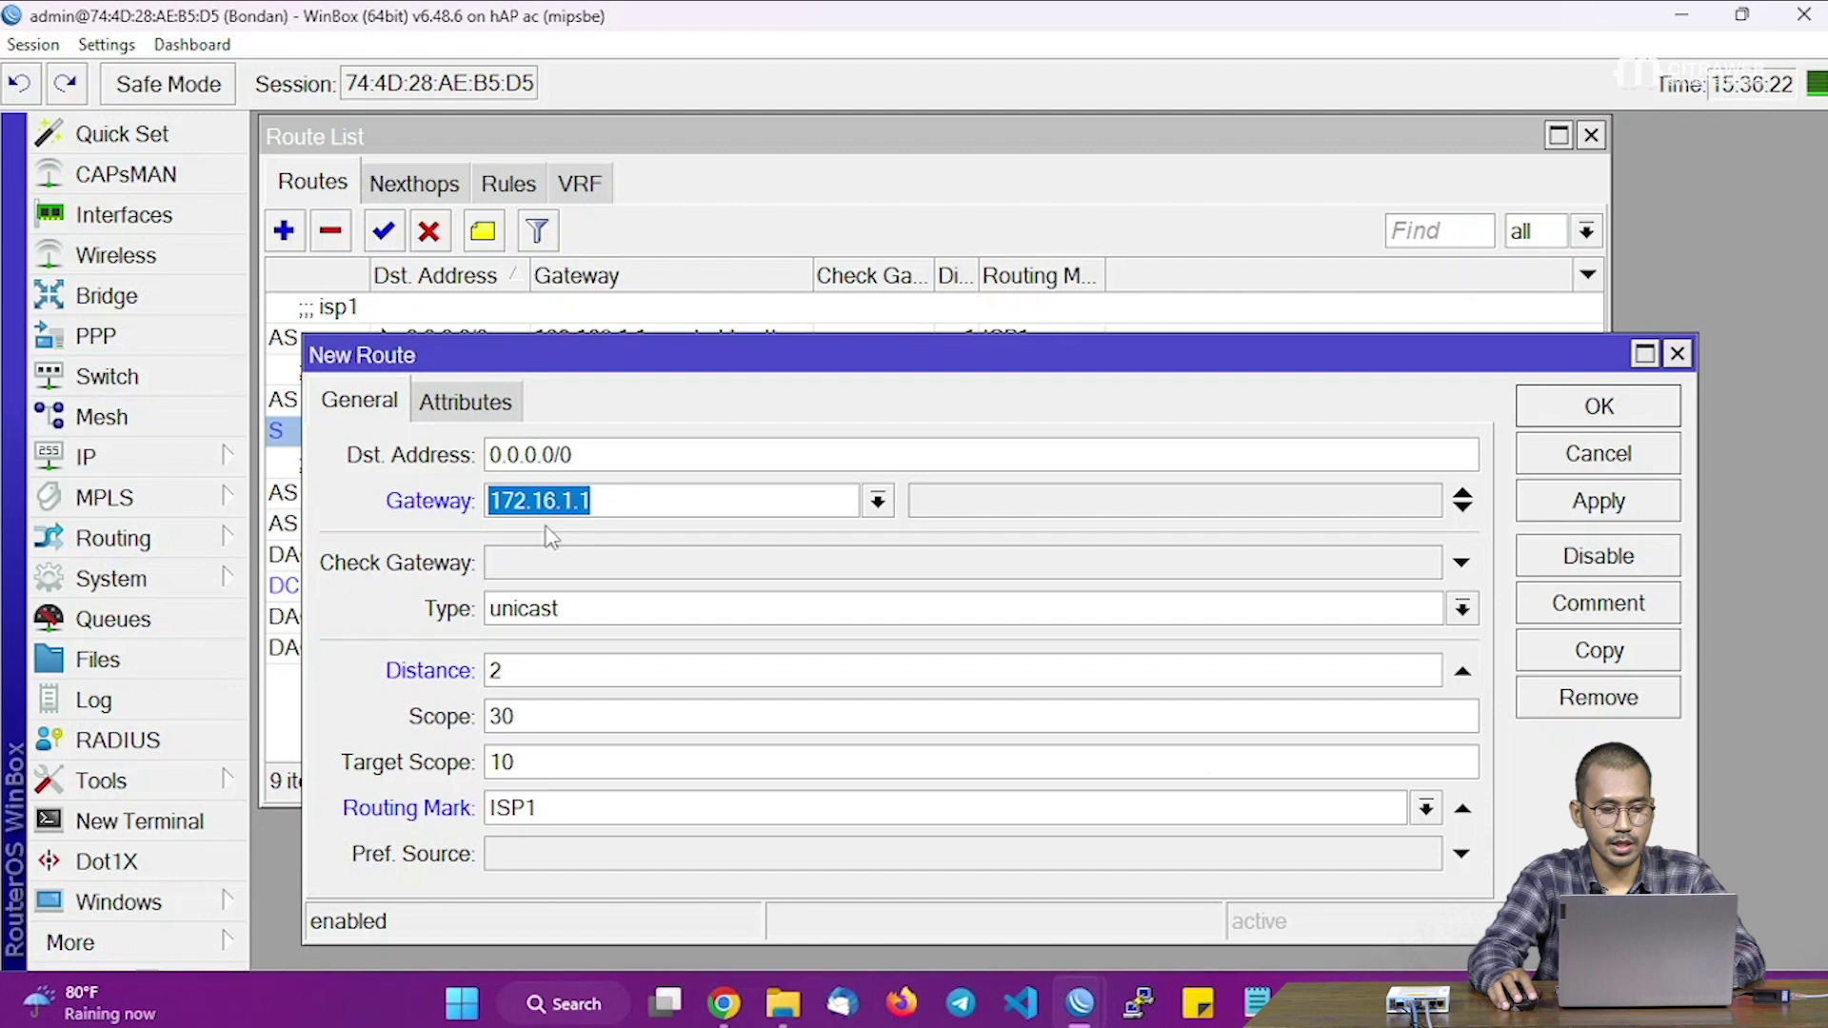
{"action": "left_click_drag", "start_coordinate": [802, 363], "coordinate": [776, 476]}
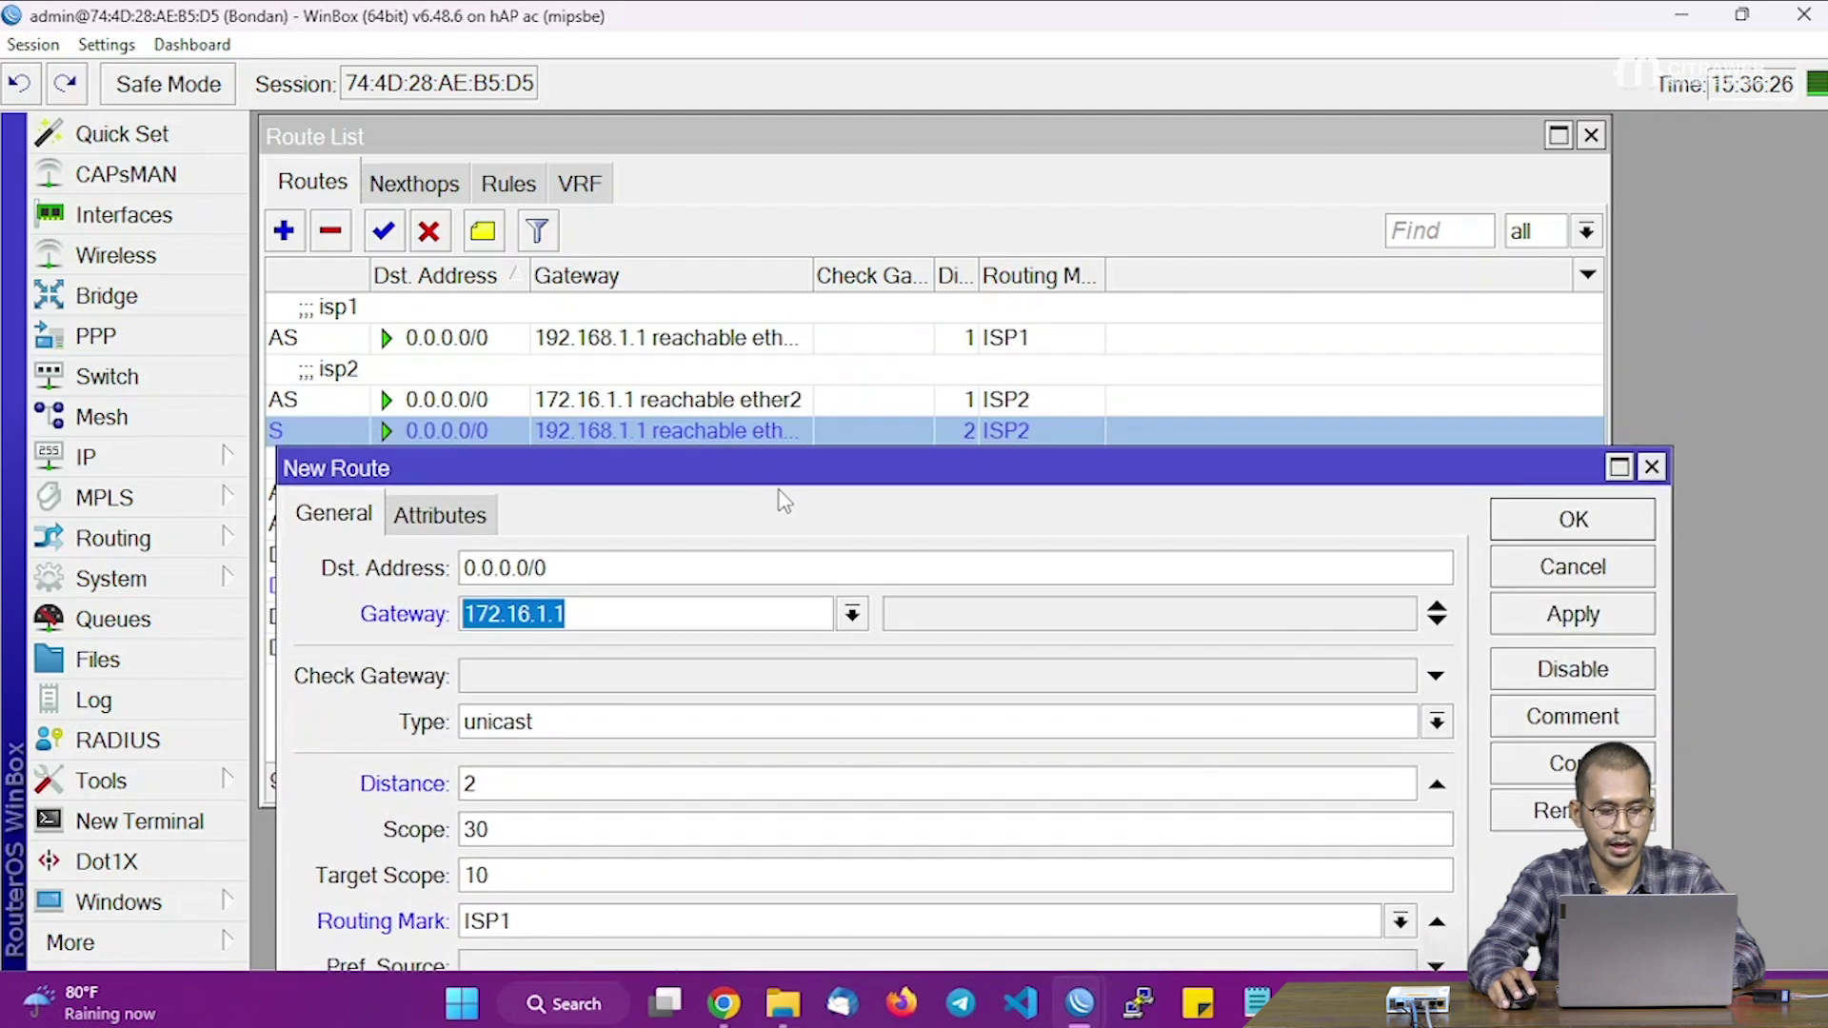
{"action": "left_click", "coordinate": [1585, 623]}
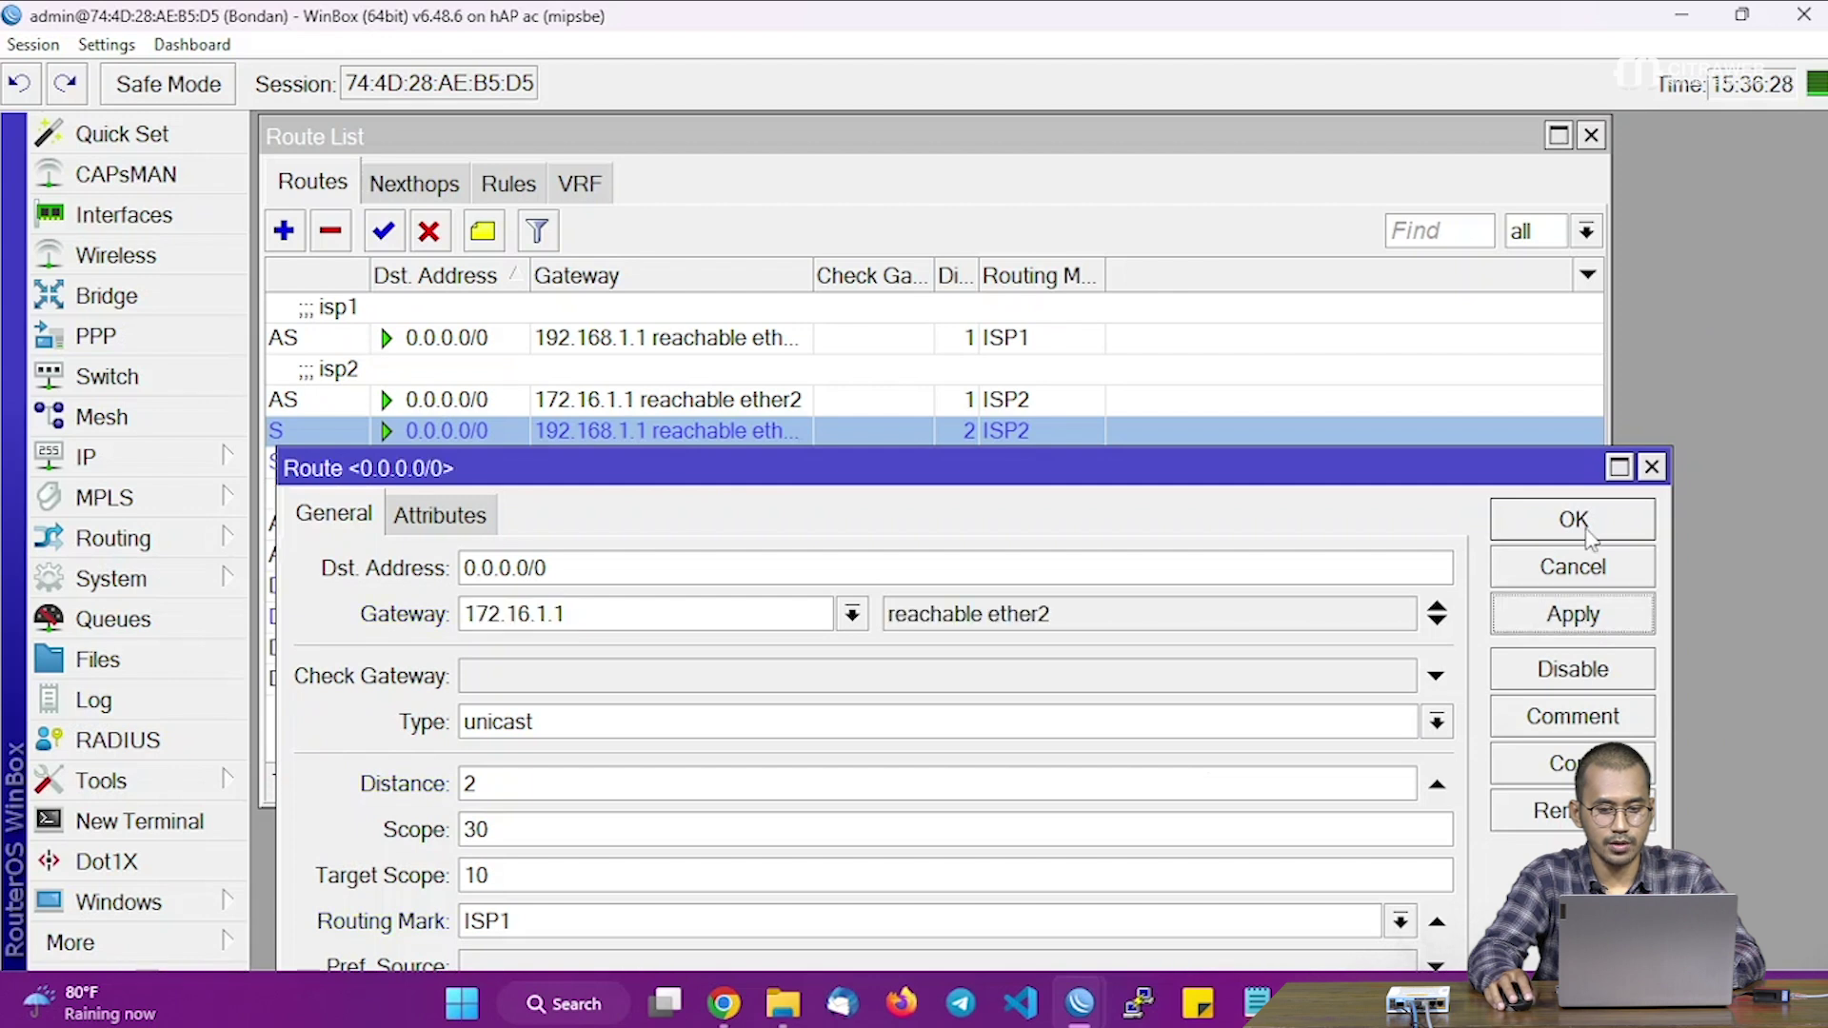
{"action": "left_click", "coordinate": [1579, 521]}
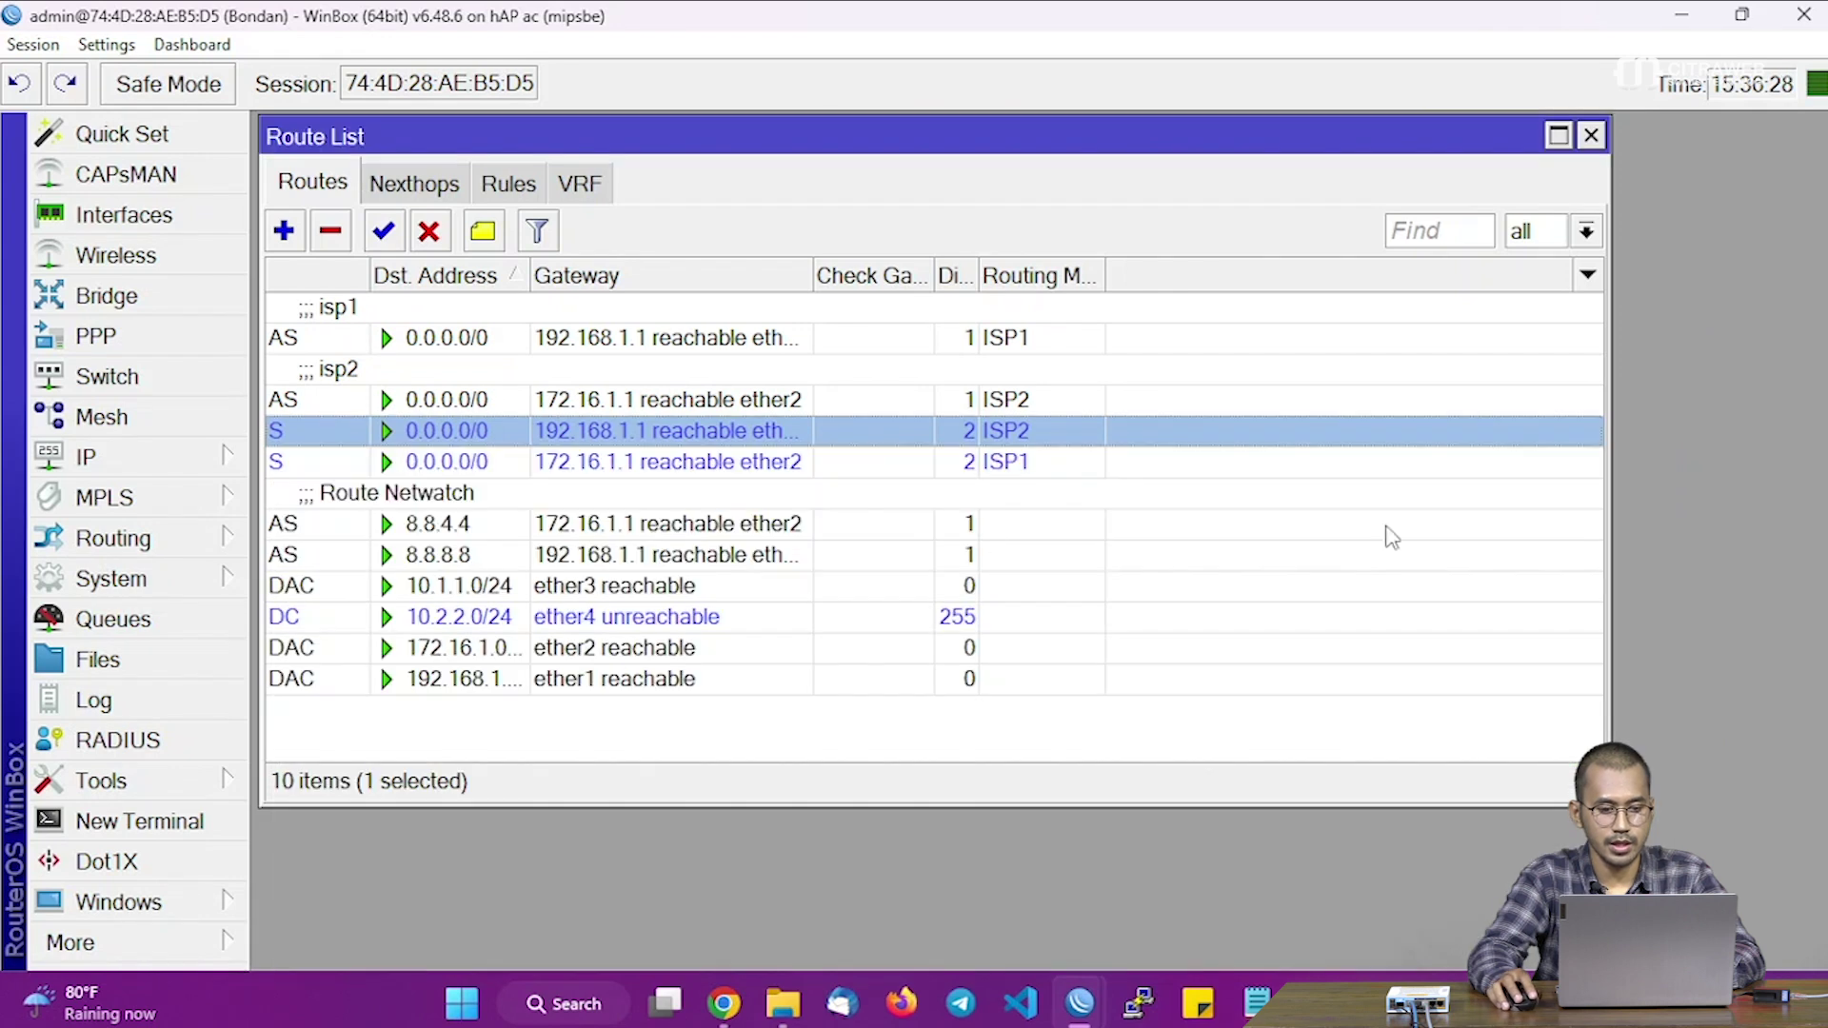
Step: Label the distance-2 default route through 192.168.1.1 with the comment "link backup"
{"action": "left_click", "coordinate": [511, 465], "text": "ctrl"}
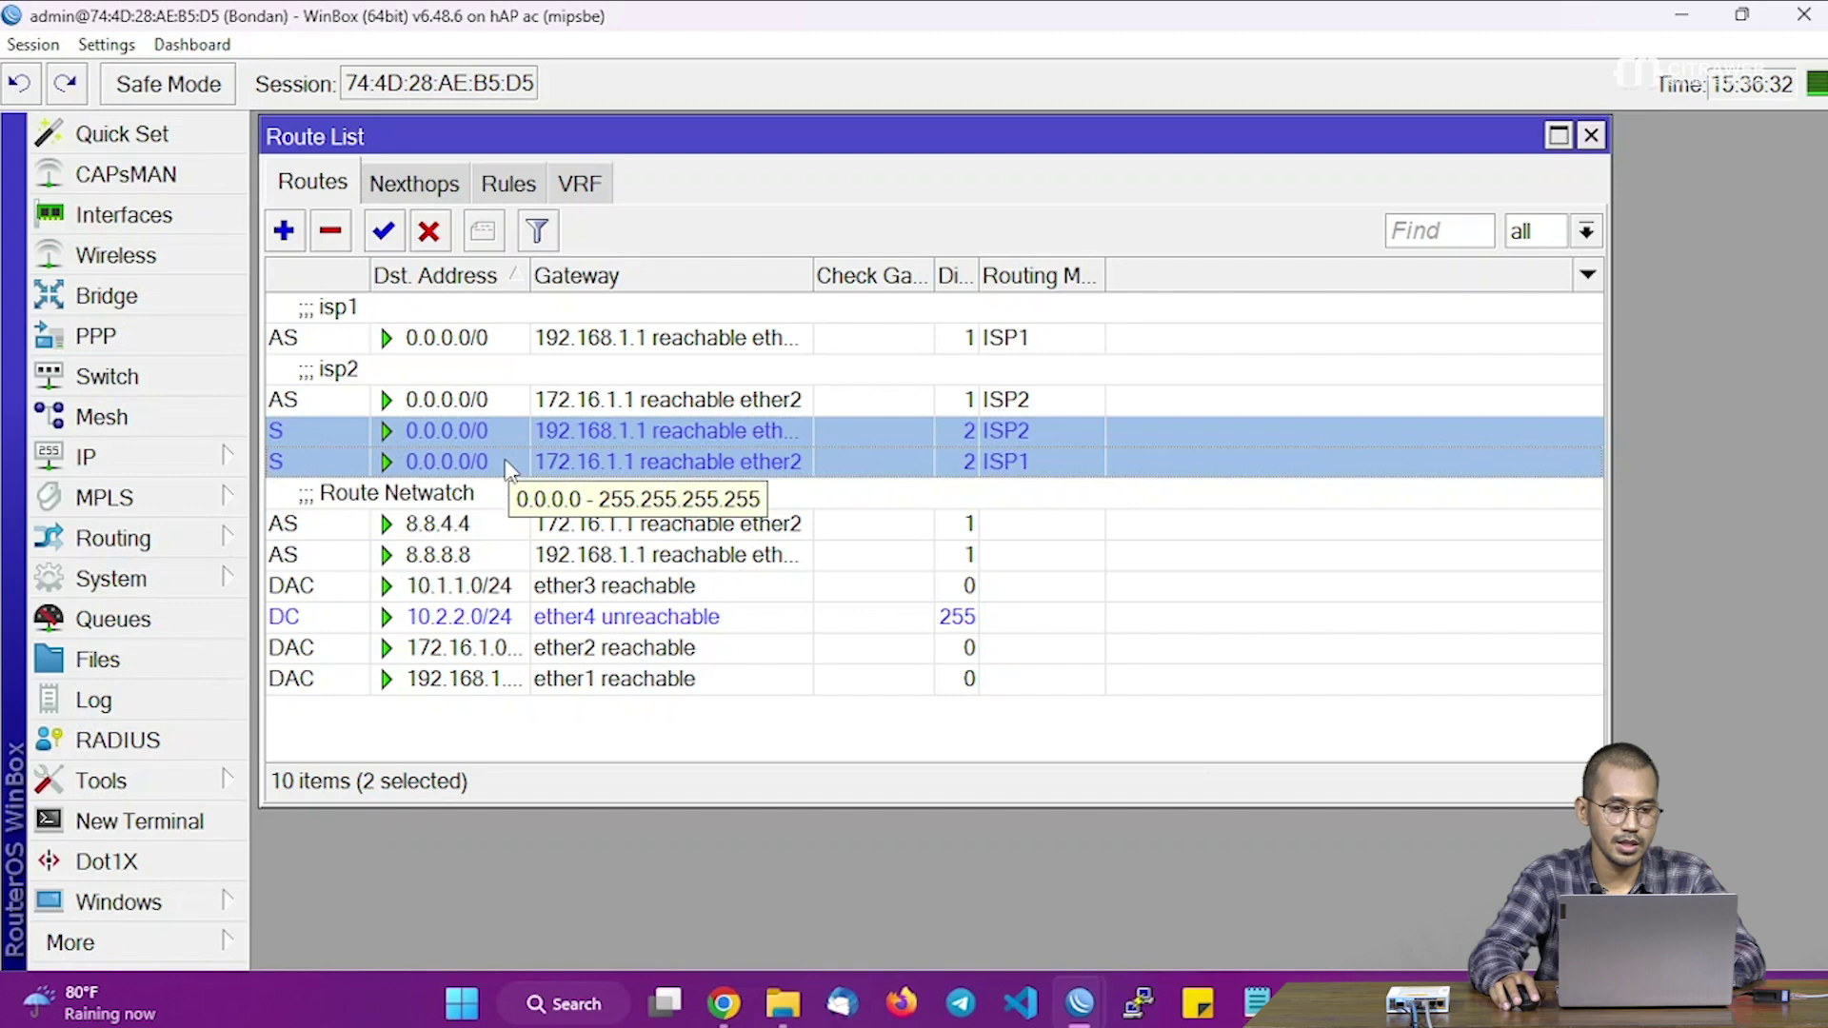
{"action": "left_click", "coordinate": [489, 429]}
{"action": "left_click", "coordinate": [493, 244]}
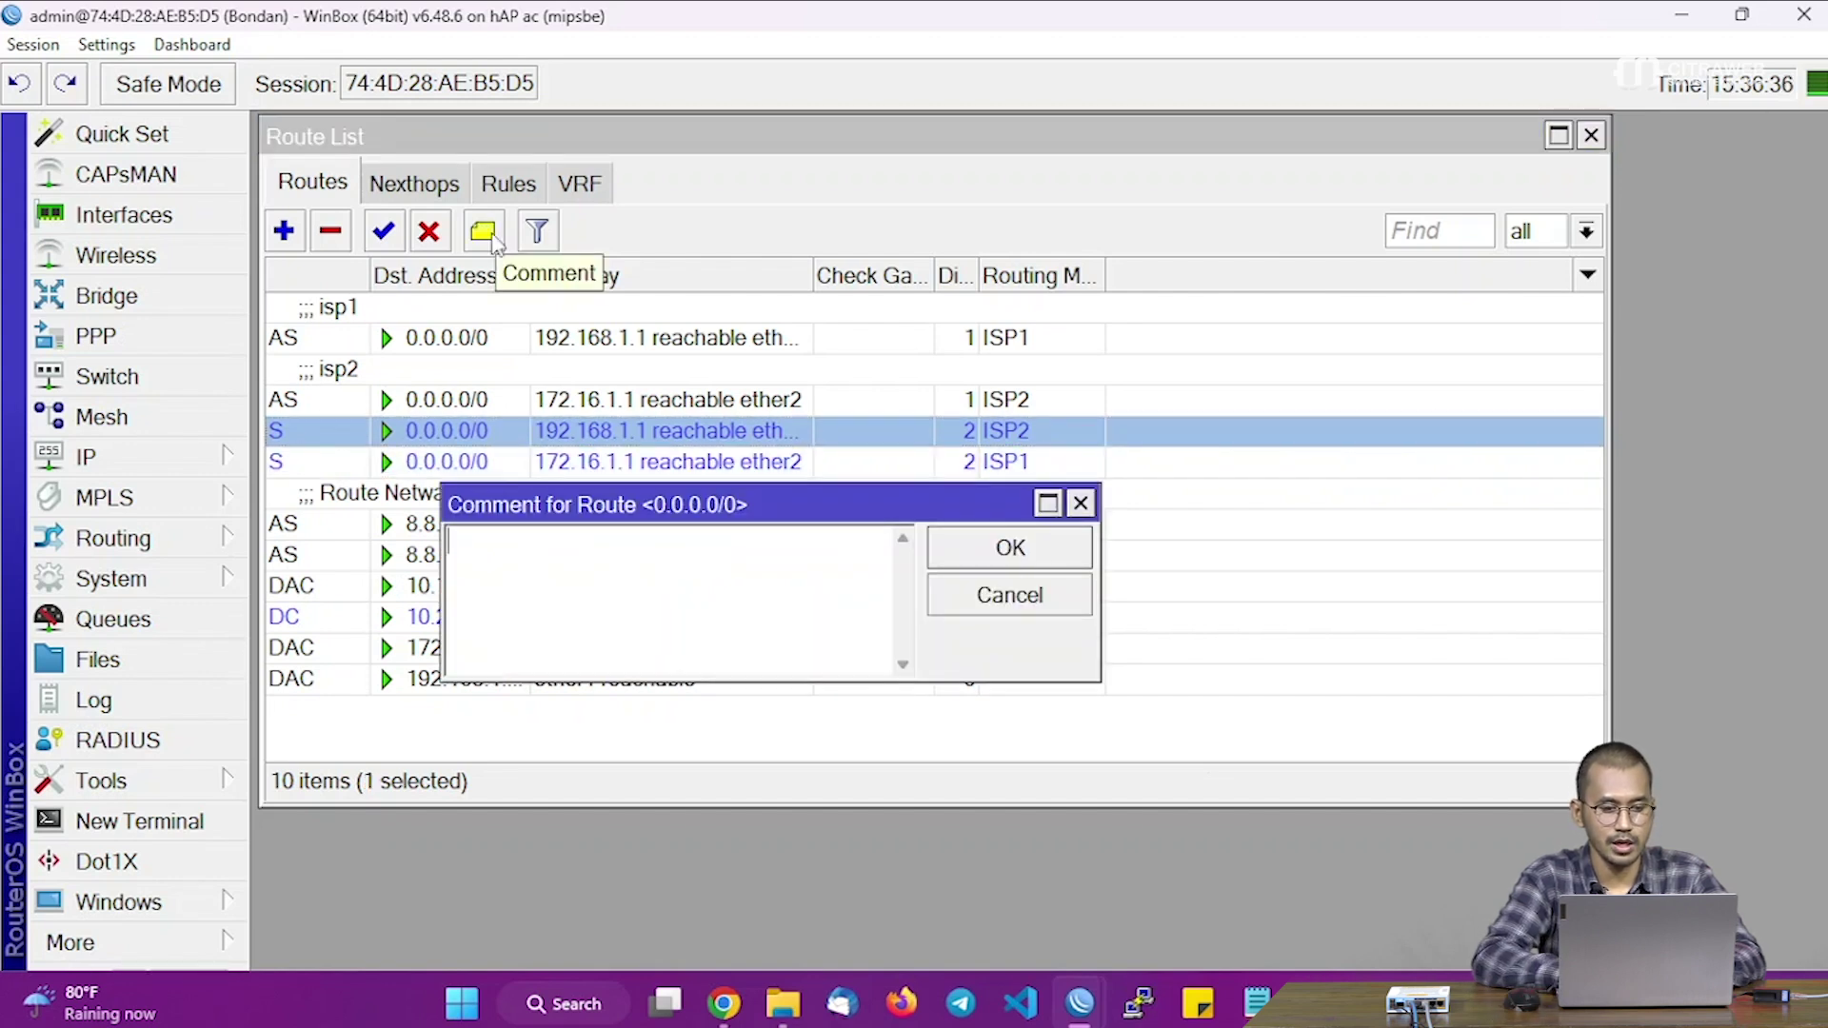
{"action": "type", "text": "link bak"}
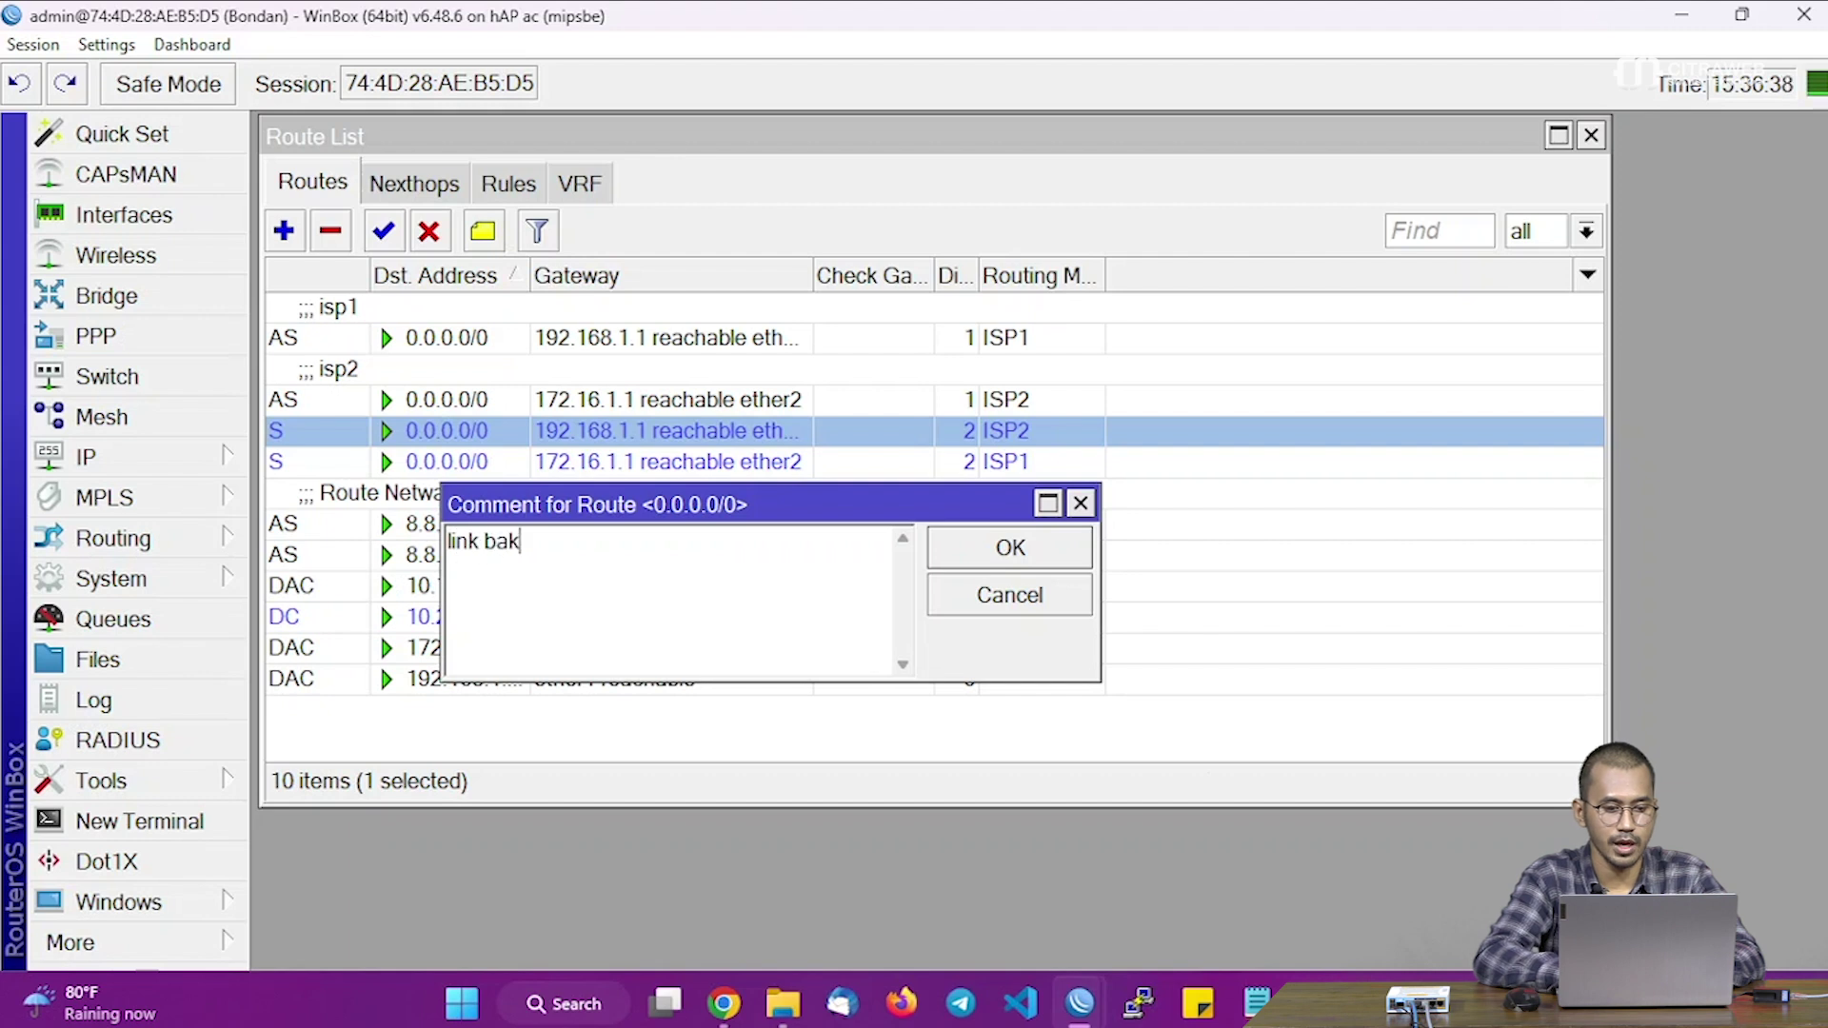
{"action": "type", "text": "kup"}
{"action": "key", "text": "Return"}
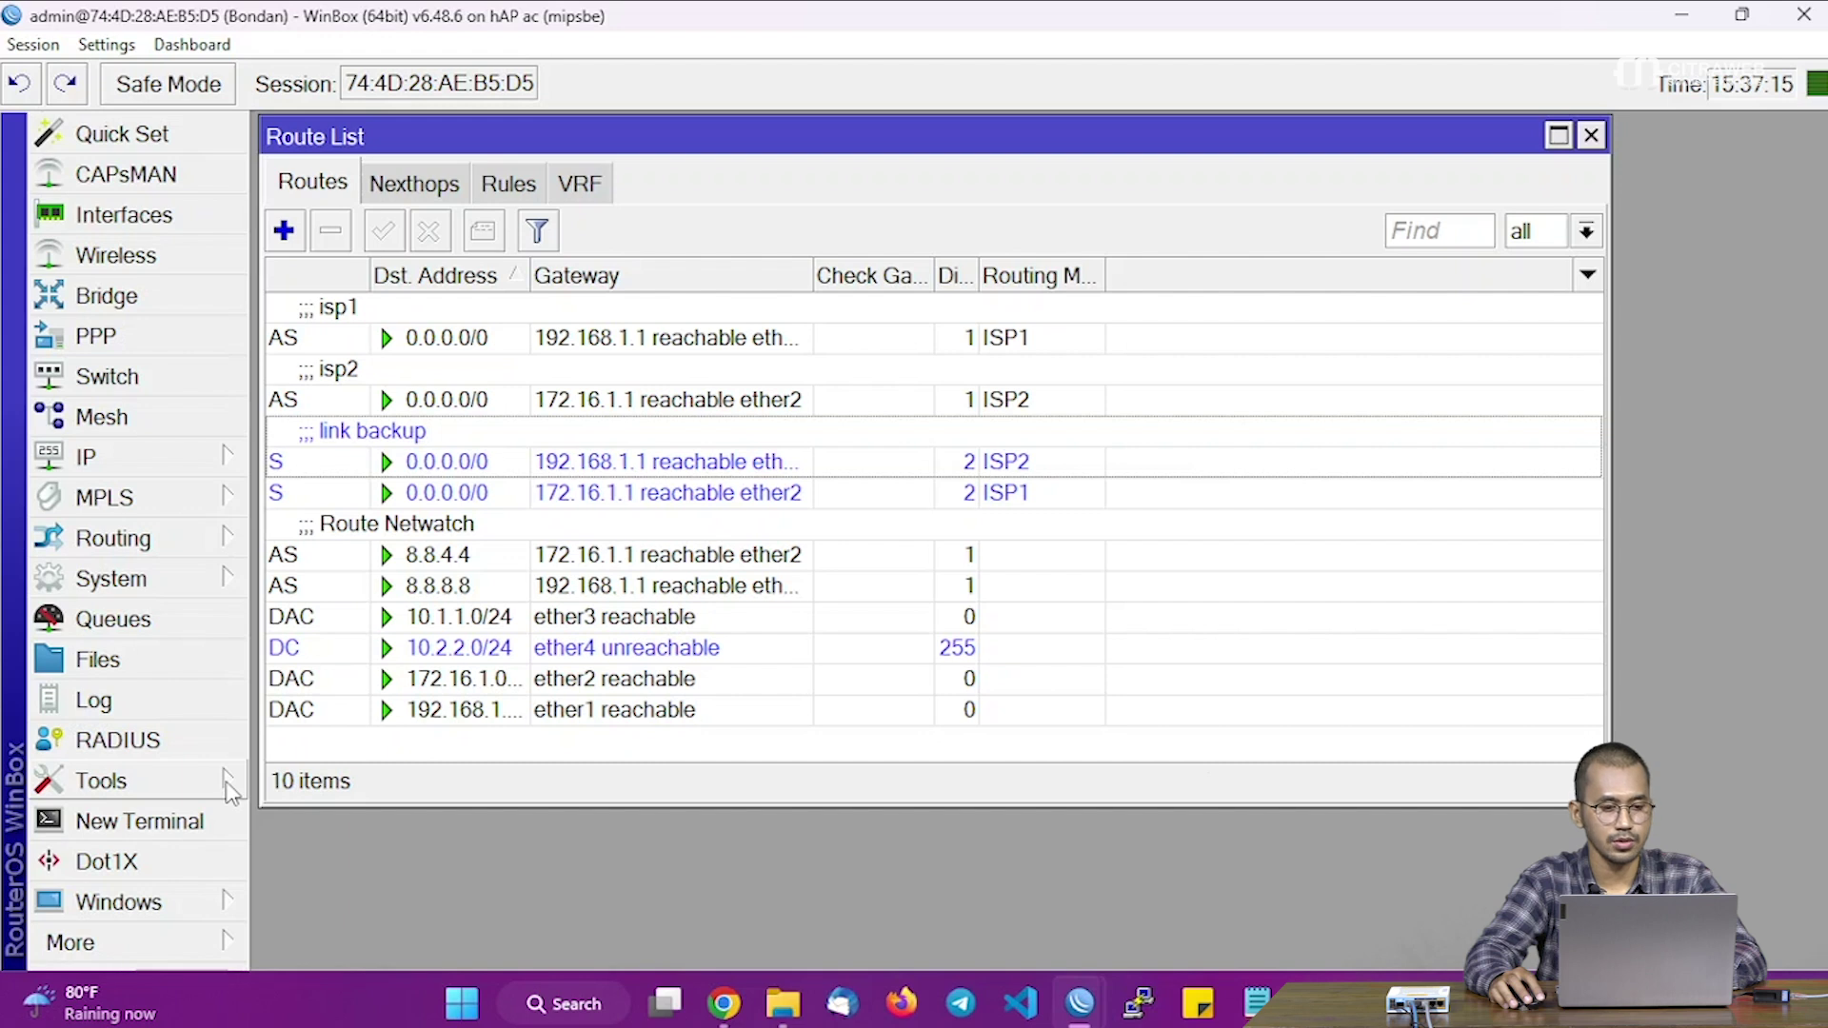
Step: Open the Netwatch tool and close the route list
{"action": "left_click", "coordinate": [227, 787]}
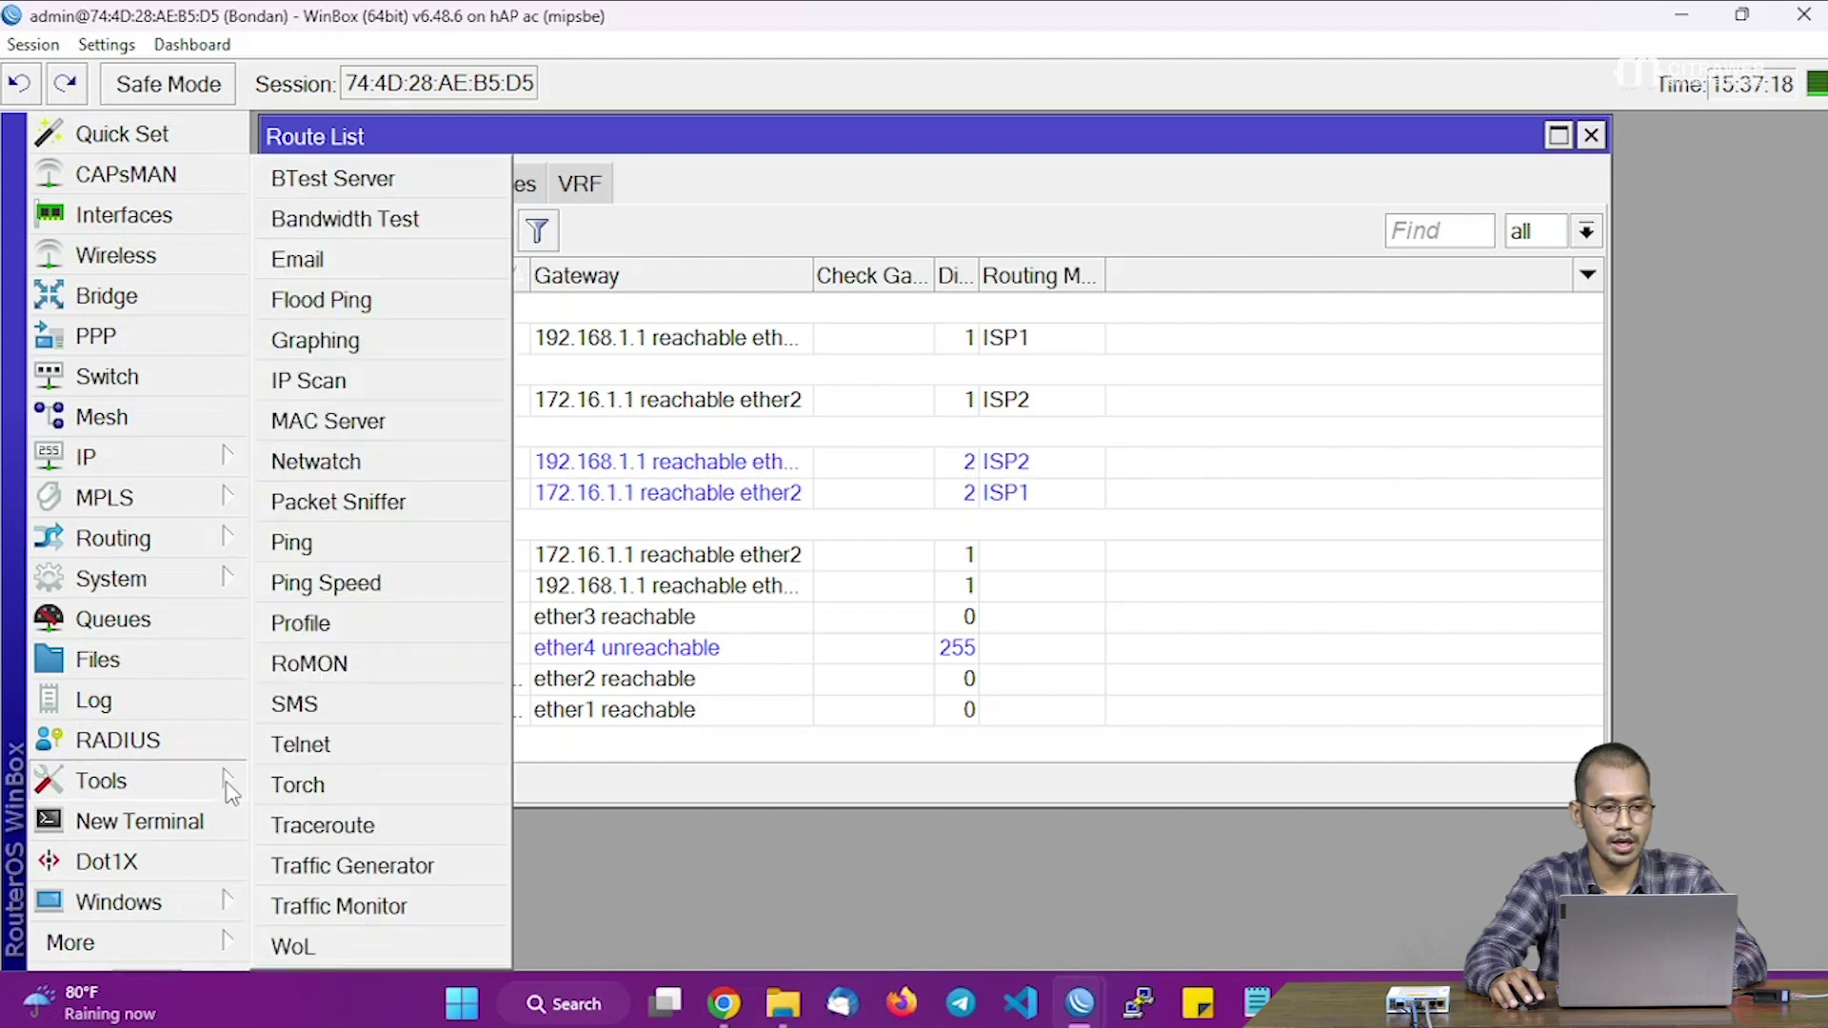
{"action": "left_click", "coordinate": [400, 465]}
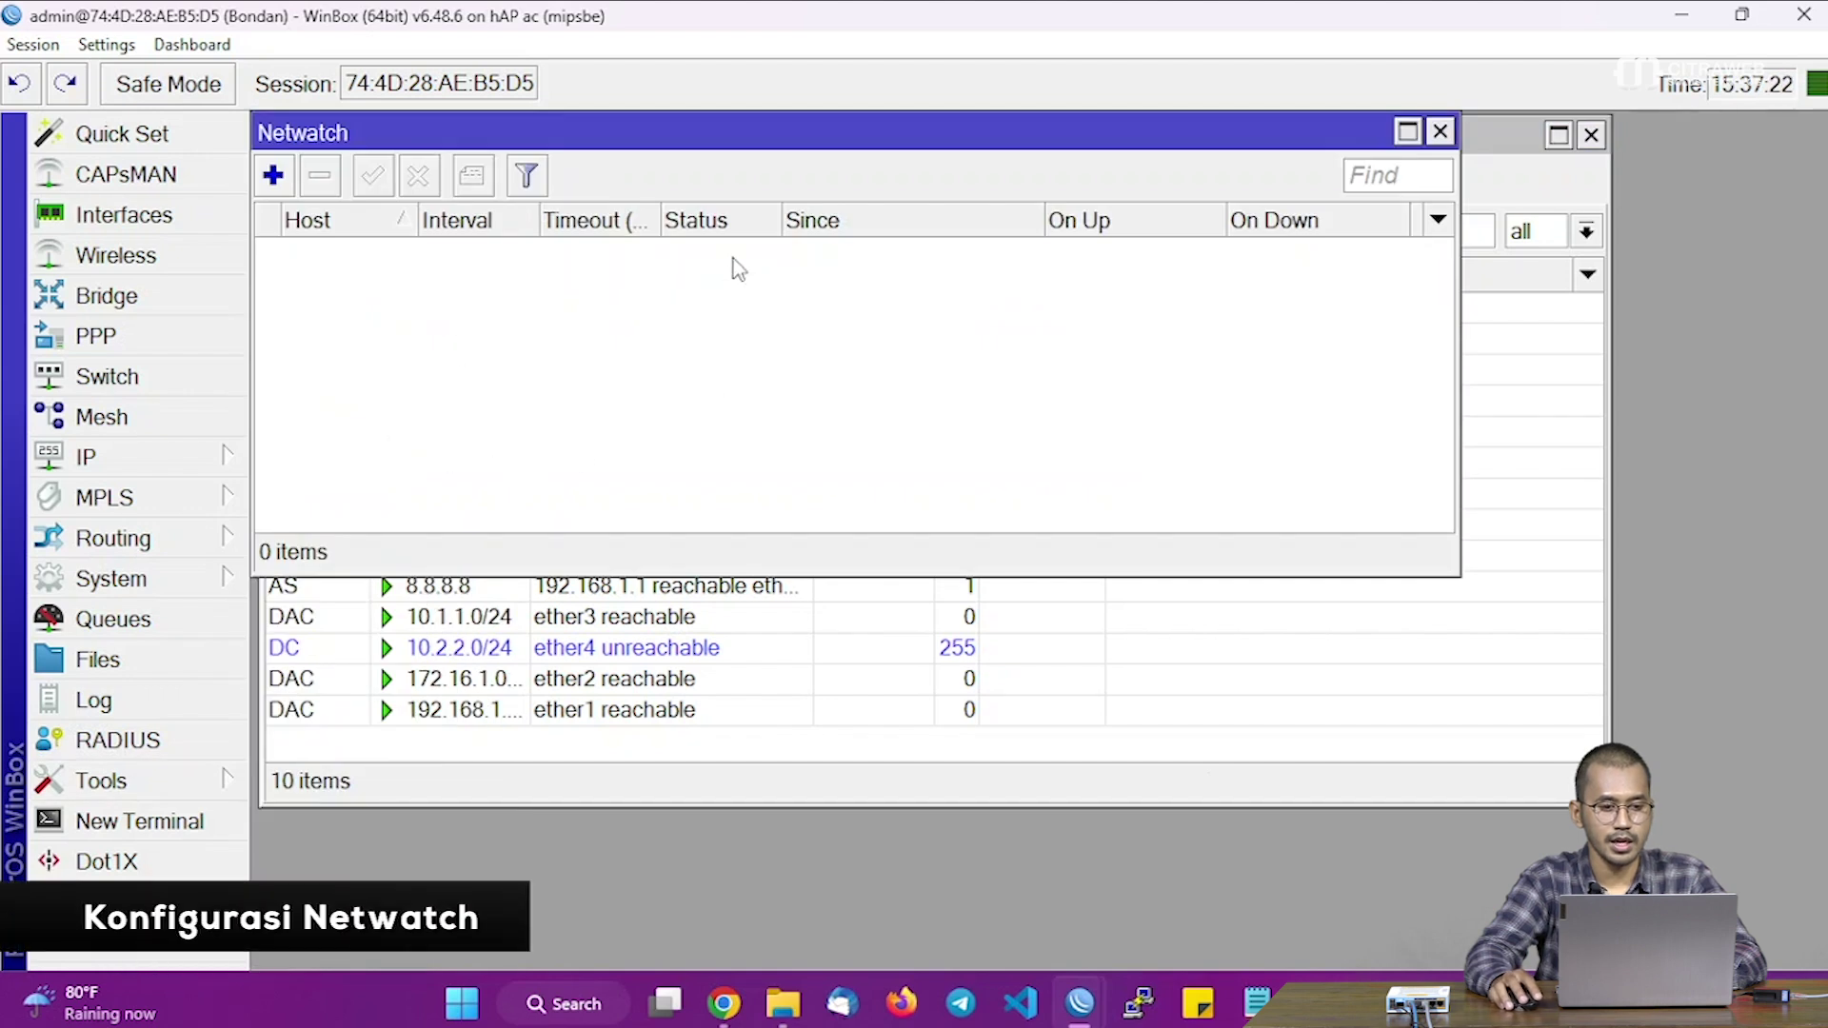
{"action": "left_click_drag", "start_coordinate": [746, 146], "coordinate": [753, 184]}
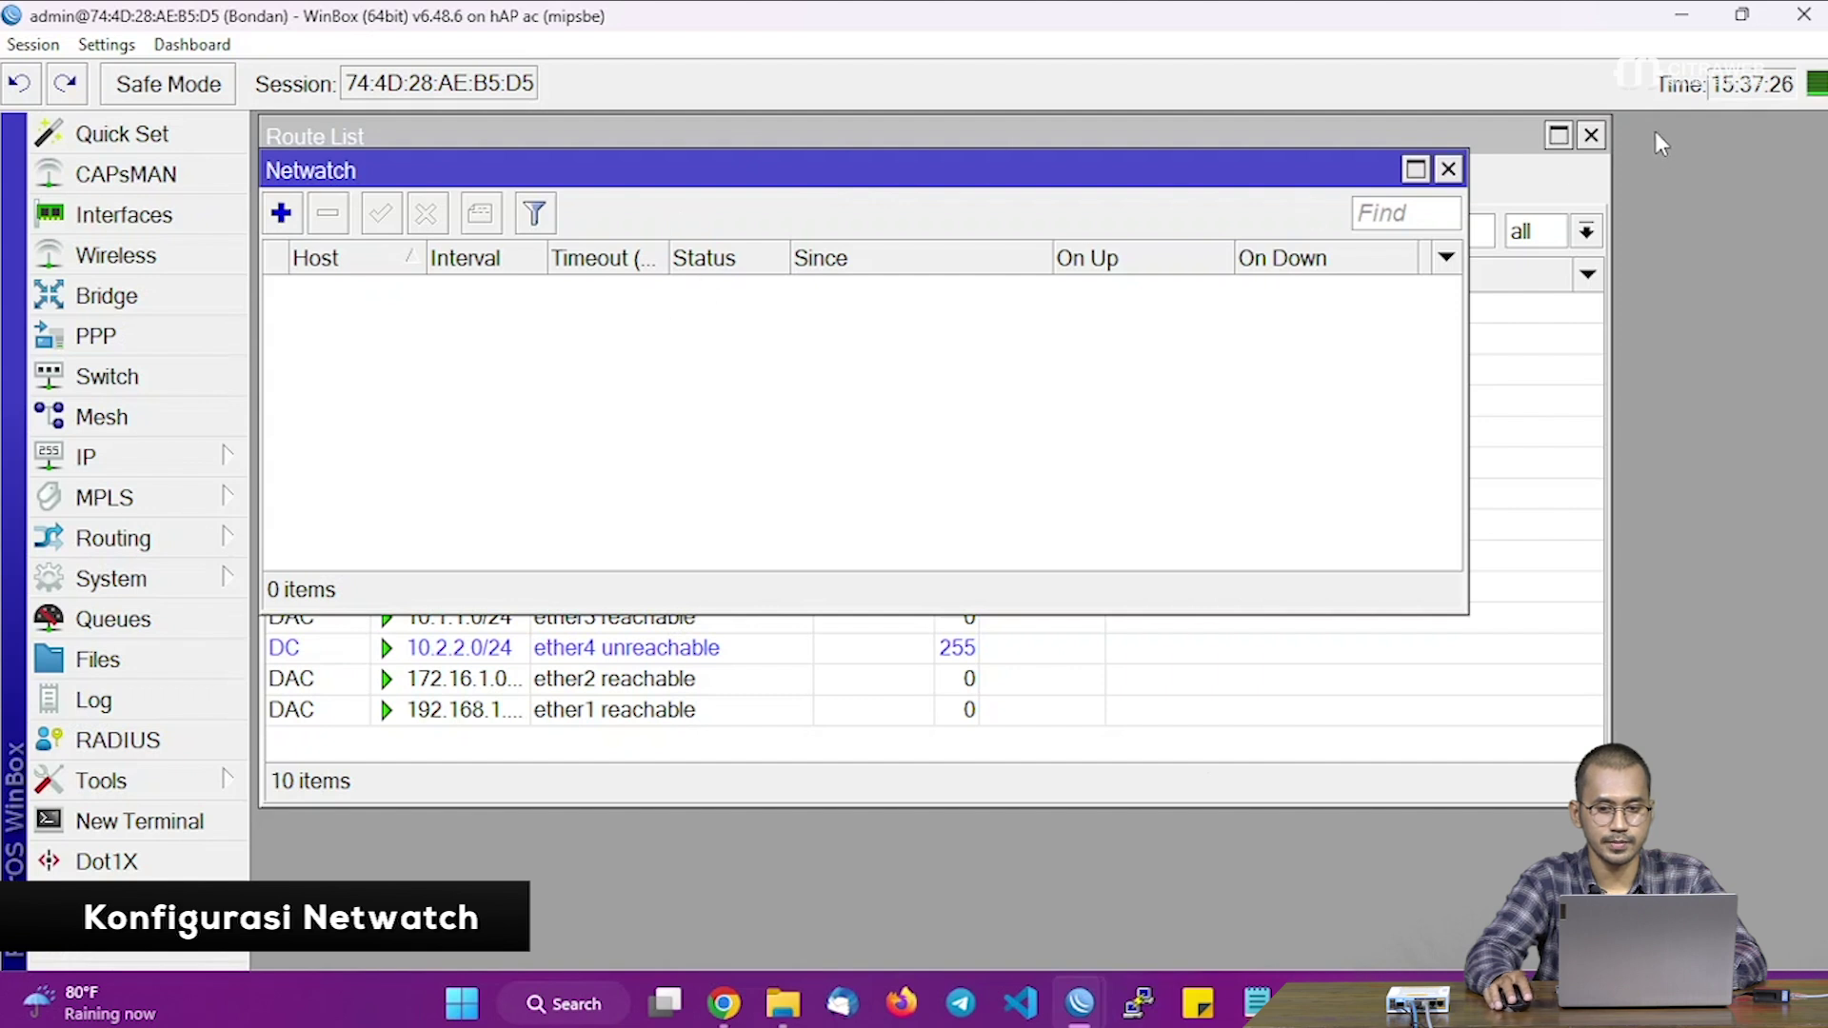
{"action": "left_click", "coordinate": [1591, 135]}
{"action": "left_click_drag", "start_coordinate": [930, 173], "coordinate": [923, 137]}
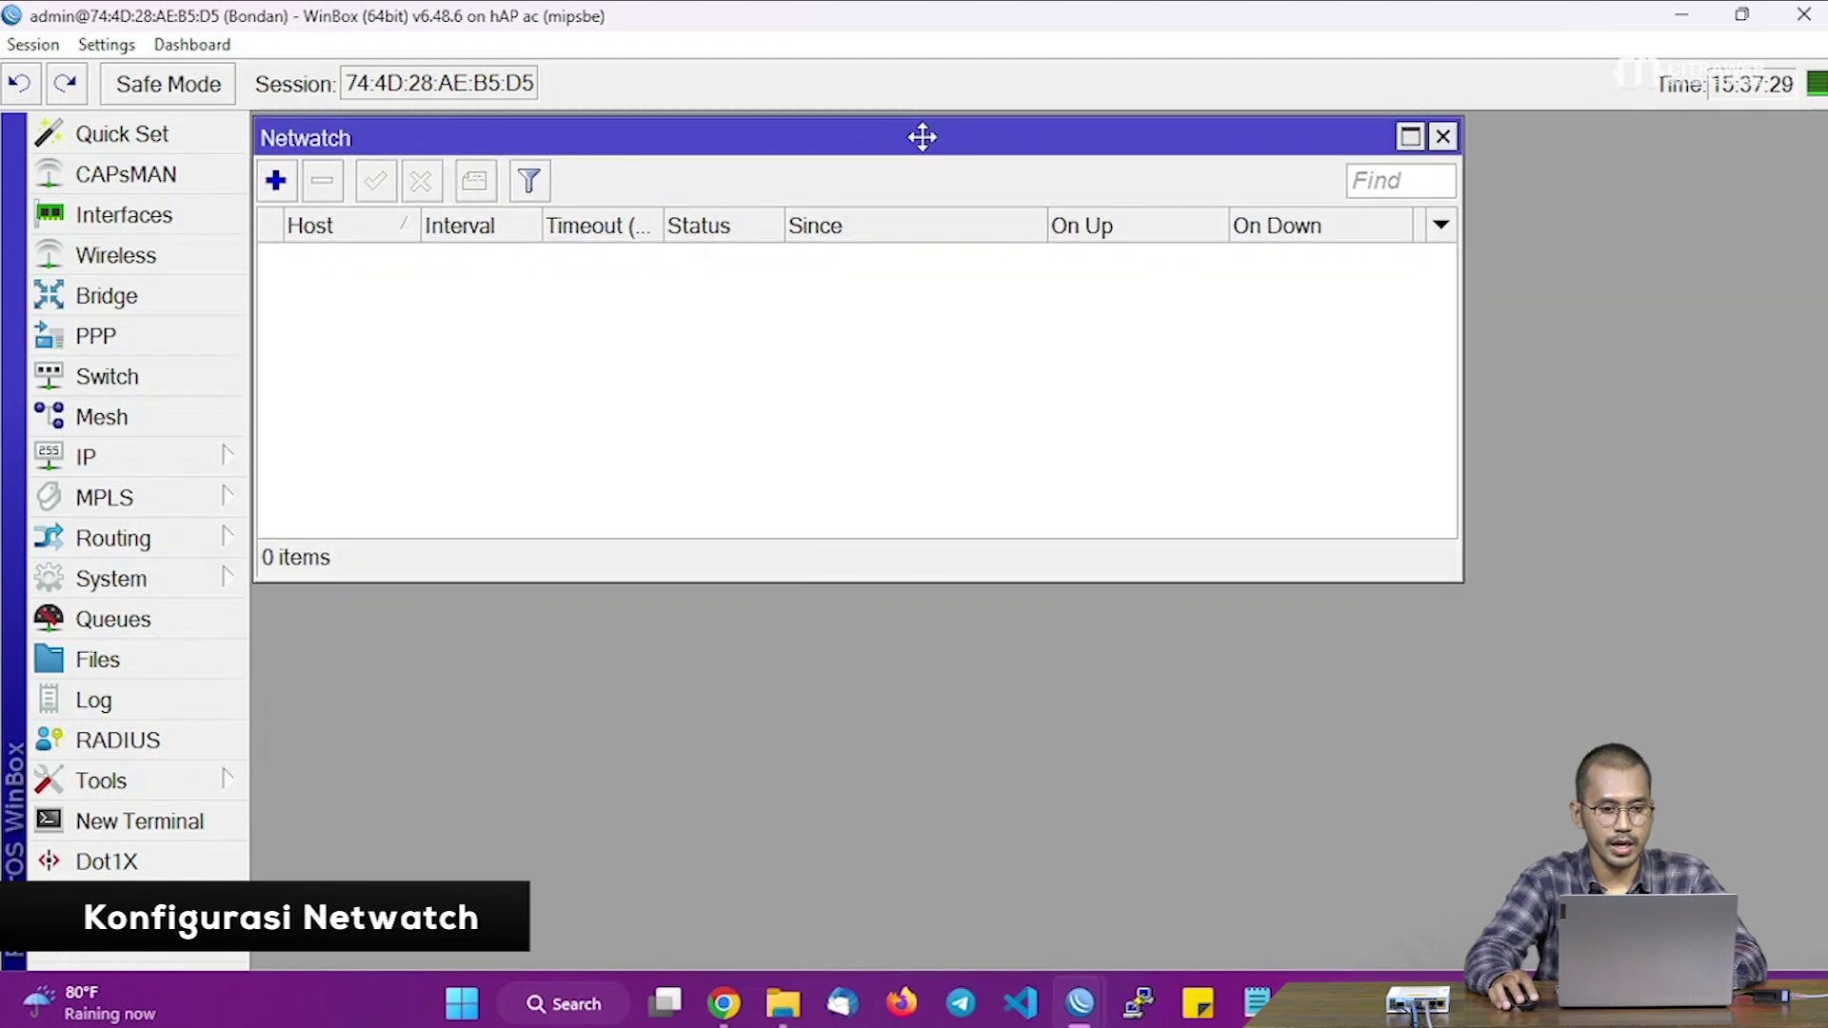
Step: Add a new Netwatch host monitoring 8.8.8.8 with an interval of 00:00:10
{"action": "left_click", "coordinate": [276, 181]}
{"action": "left_click_drag", "start_coordinate": [515, 321], "coordinate": [519, 267]}
{"action": "left_click", "coordinate": [443, 324]}
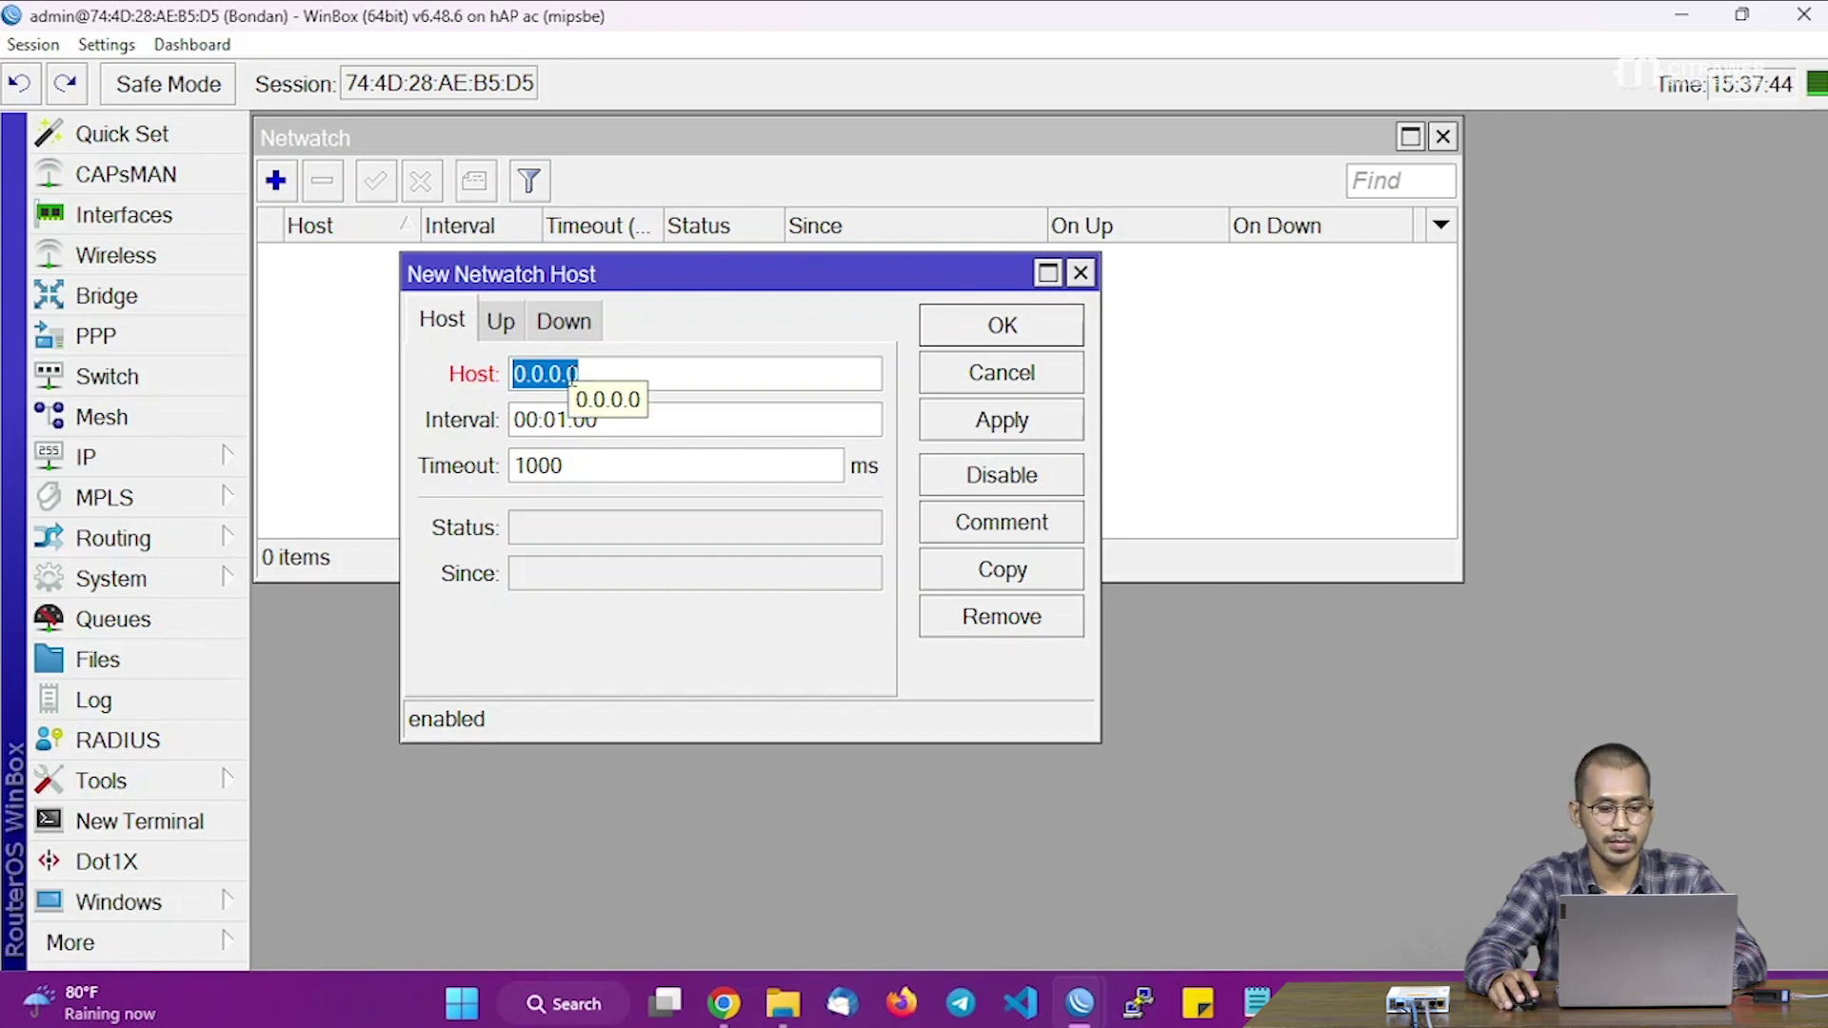
{"action": "type", "text": "8.8.8.8"}
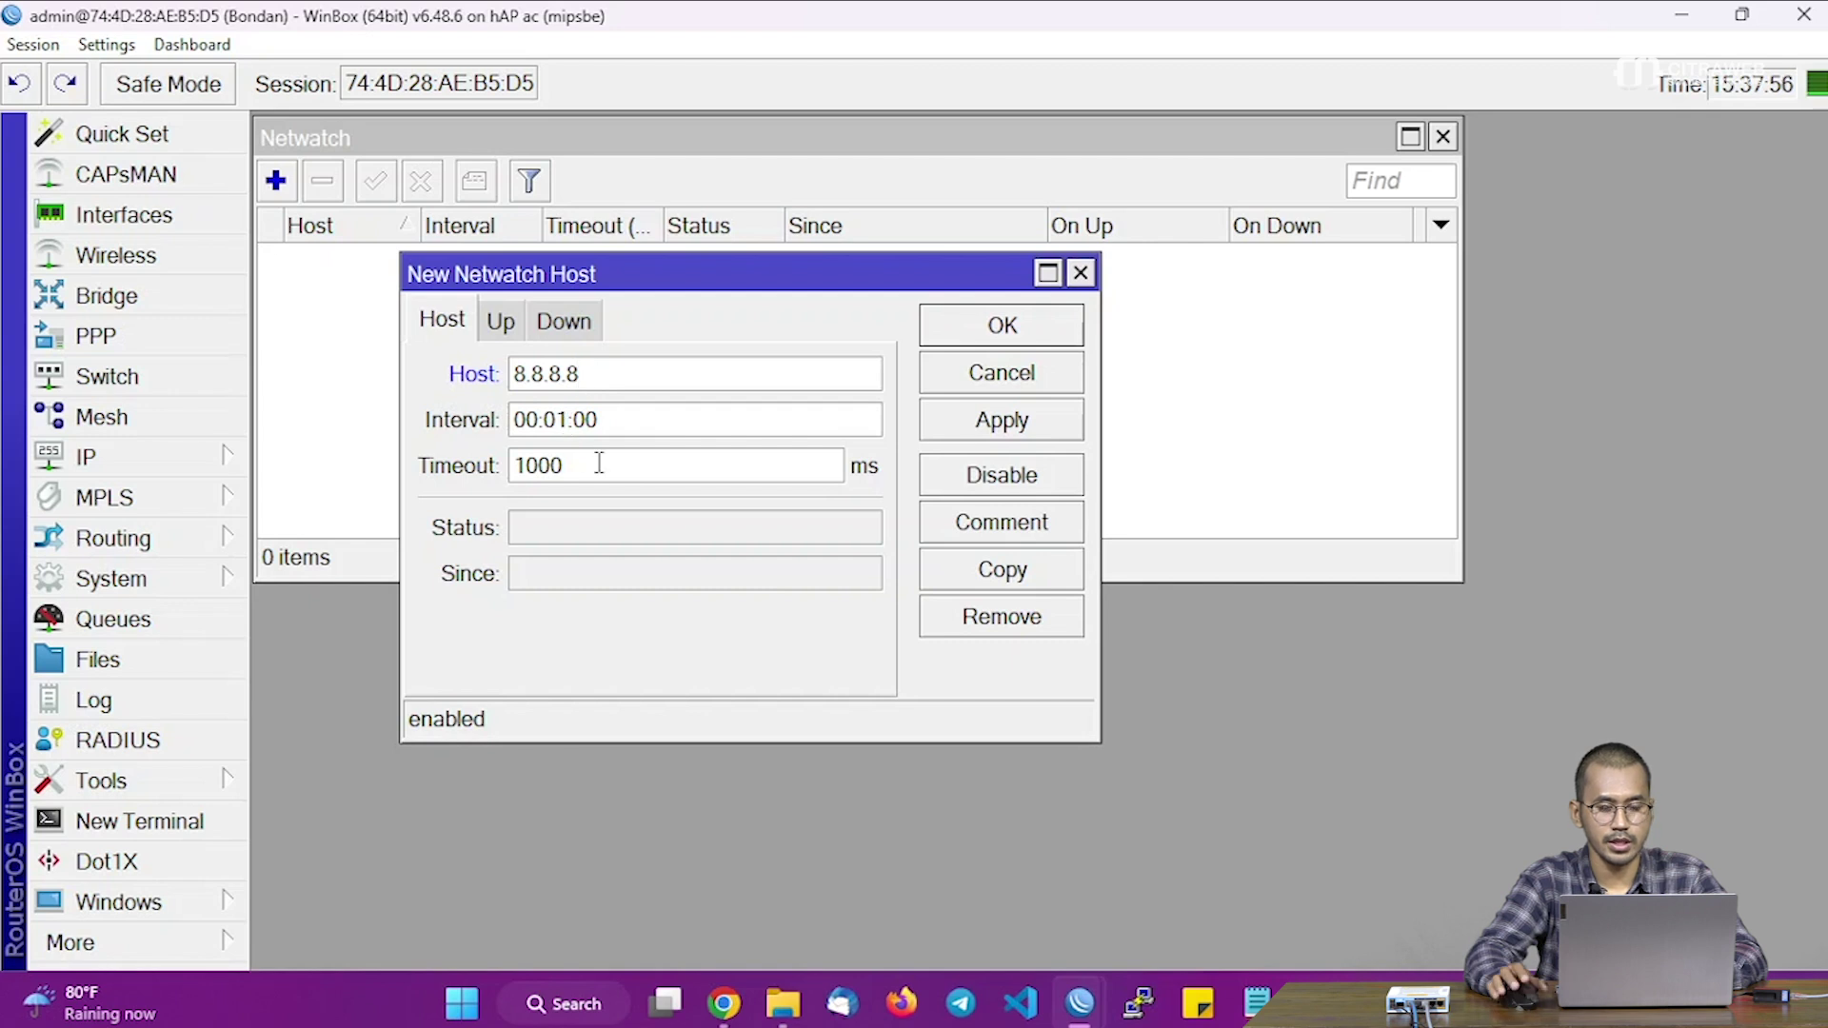
{"action": "key", "text": "BackSpace"}
{"action": "type", "text": "0"}
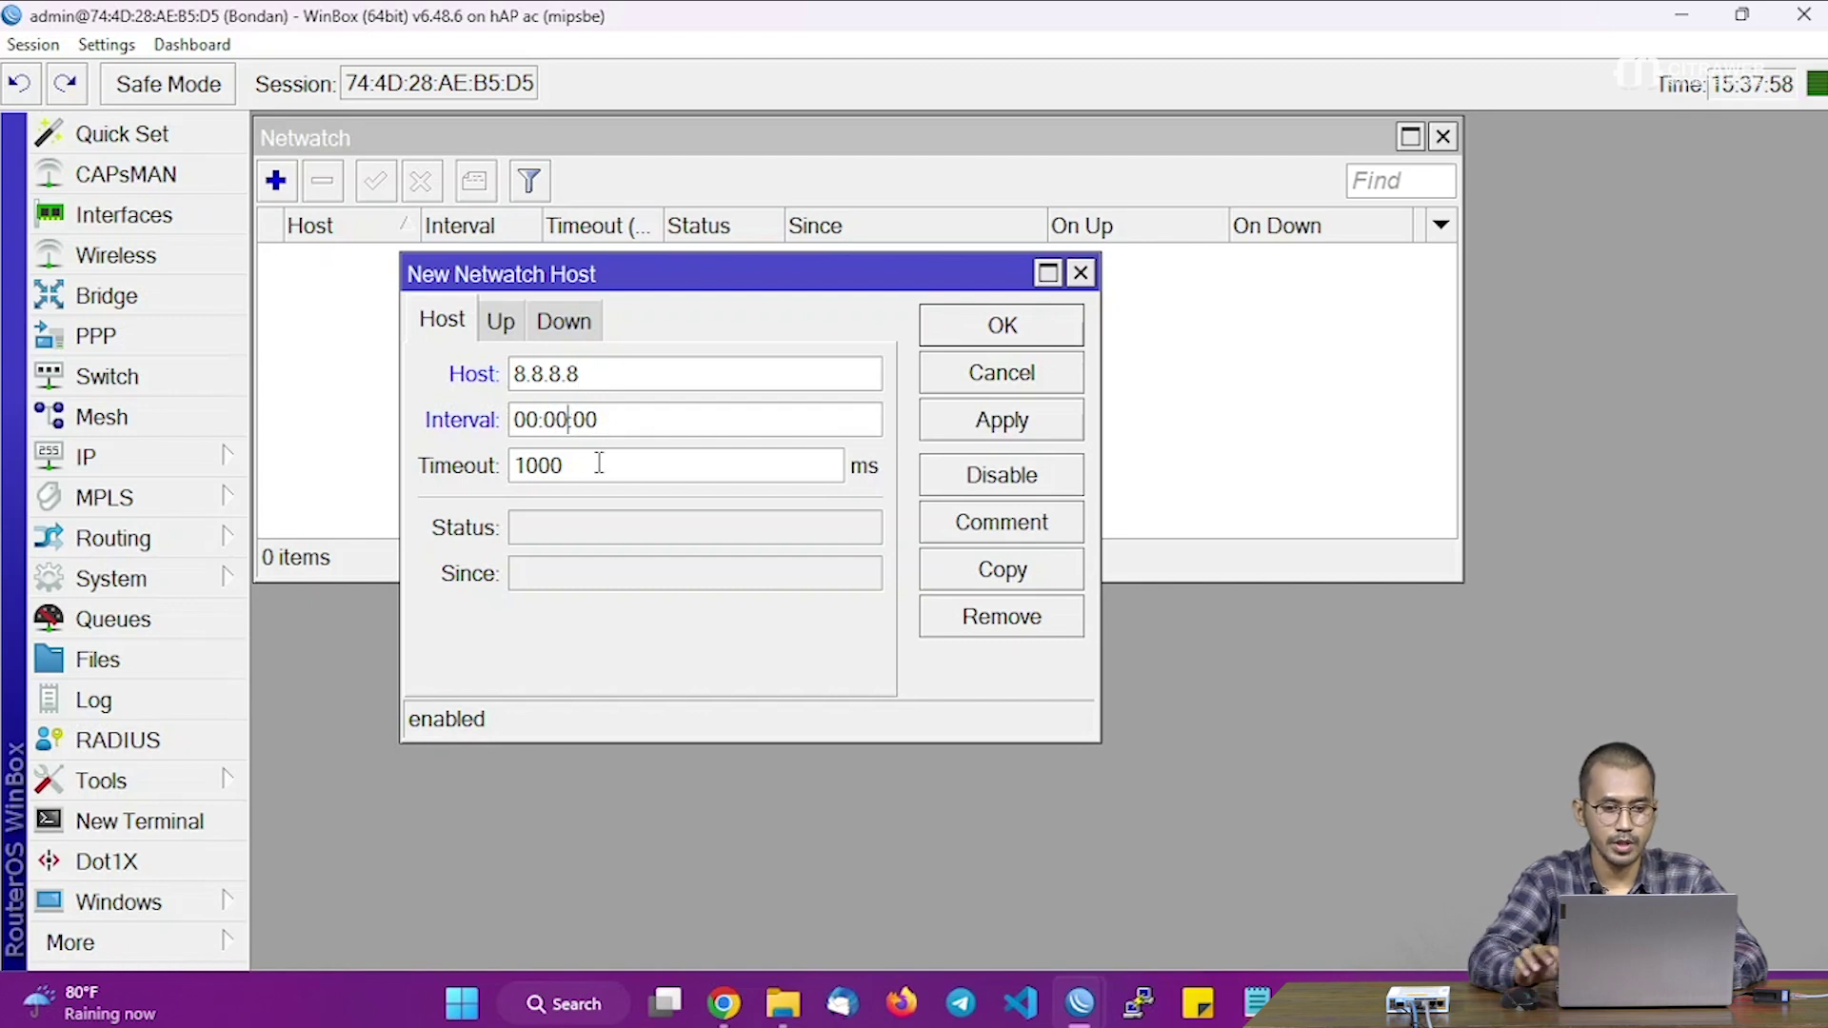
{"action": "key", "text": "BackSpace"}
{"action": "type", "text": "1"}
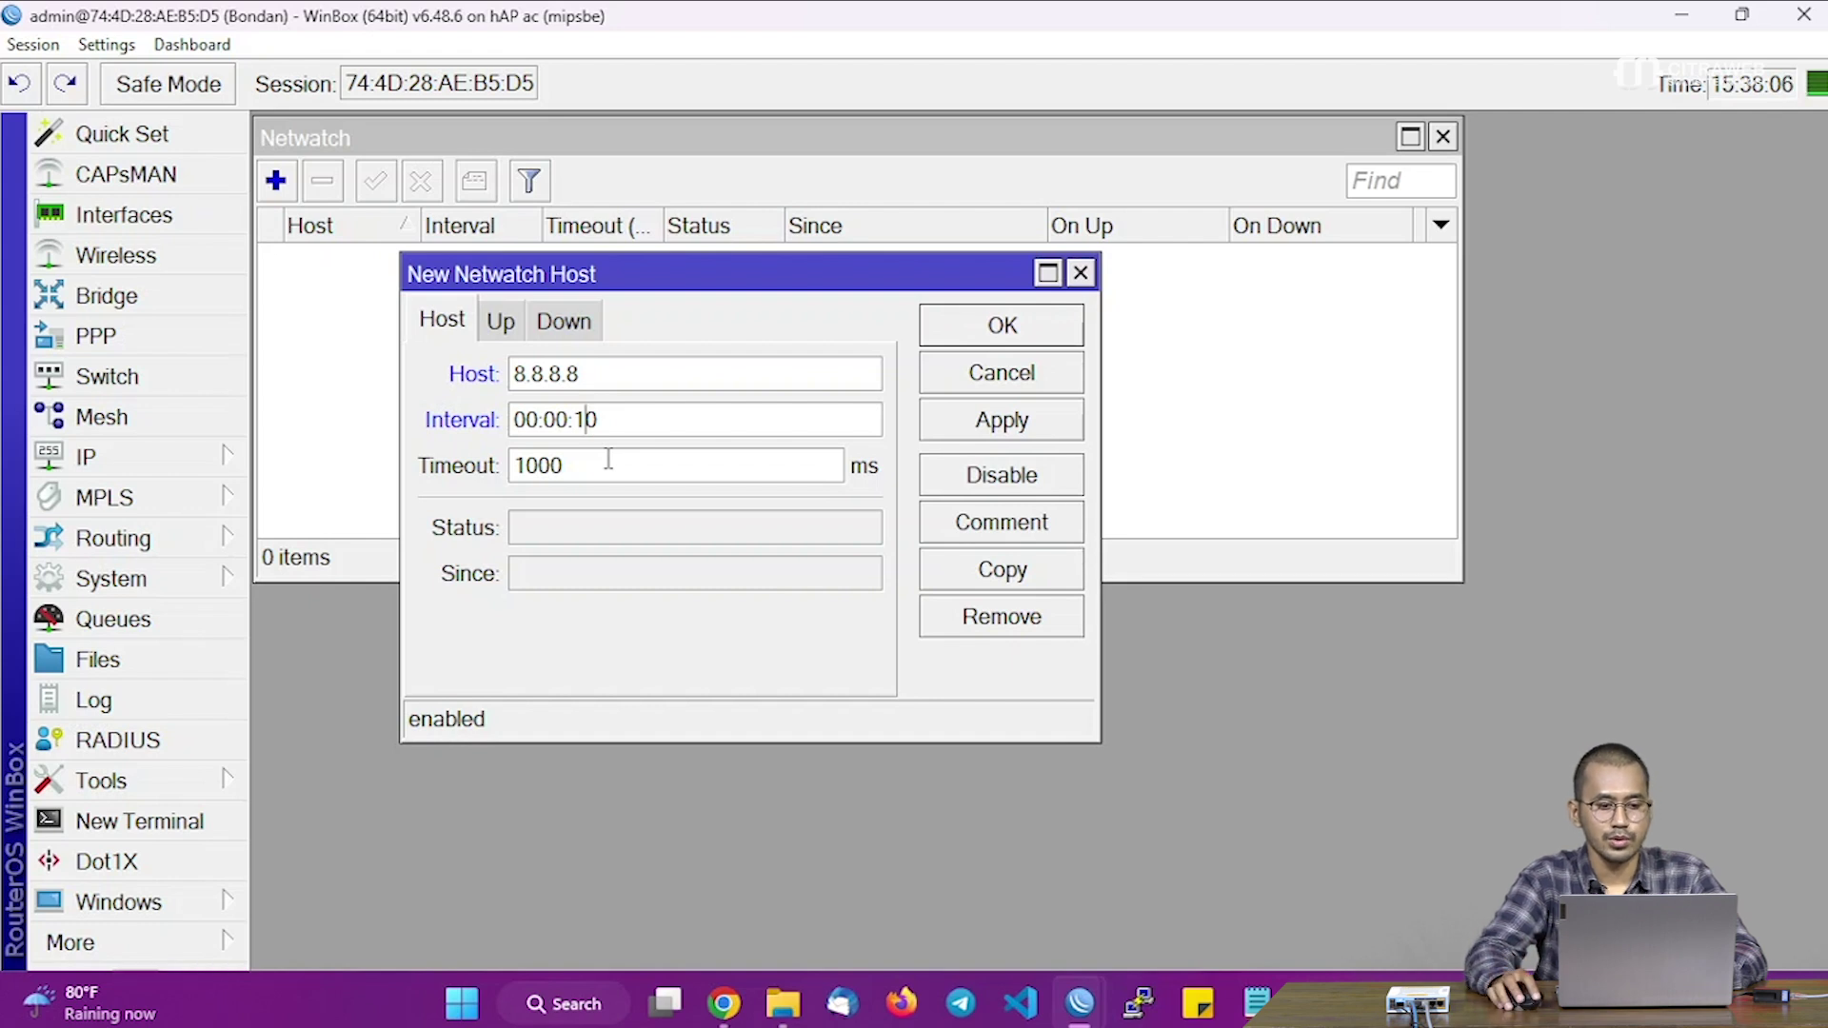
{"action": "double_click", "coordinate": [571, 464]}
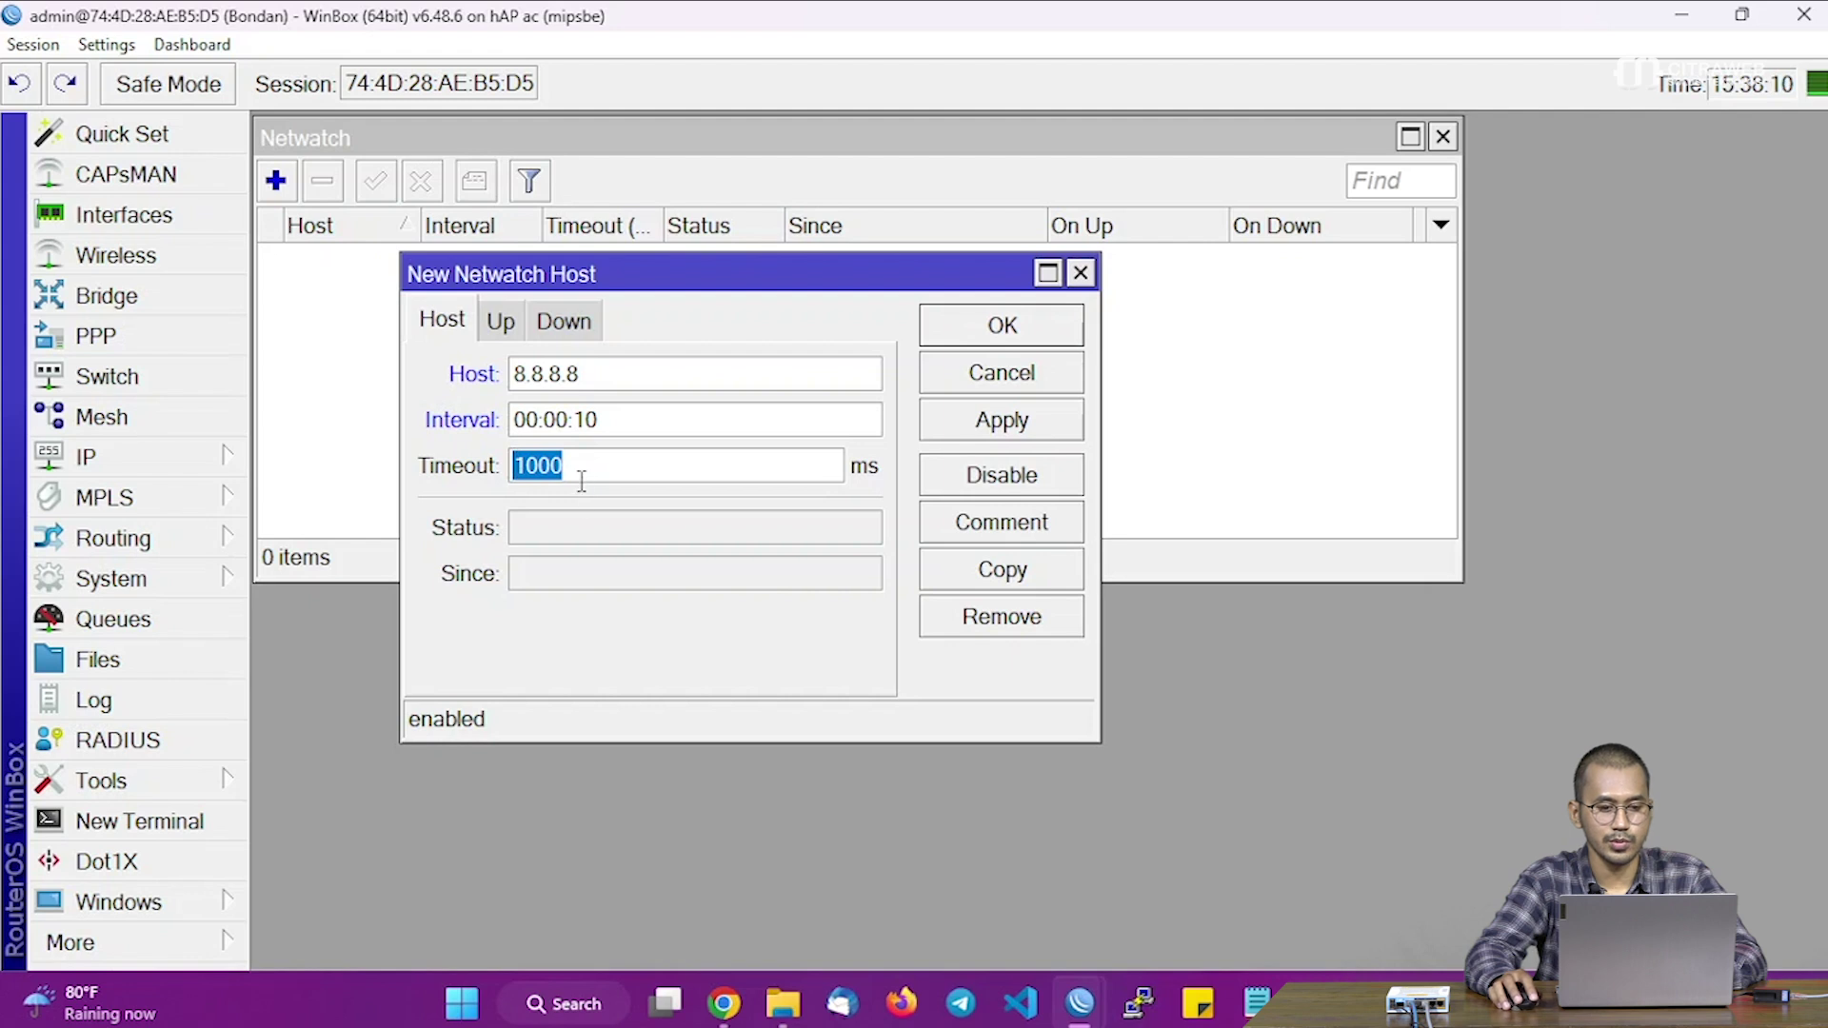
Step: Look through the new host's On Up and On Down script fields and return to its host settings
{"action": "left_click", "coordinate": [498, 324]}
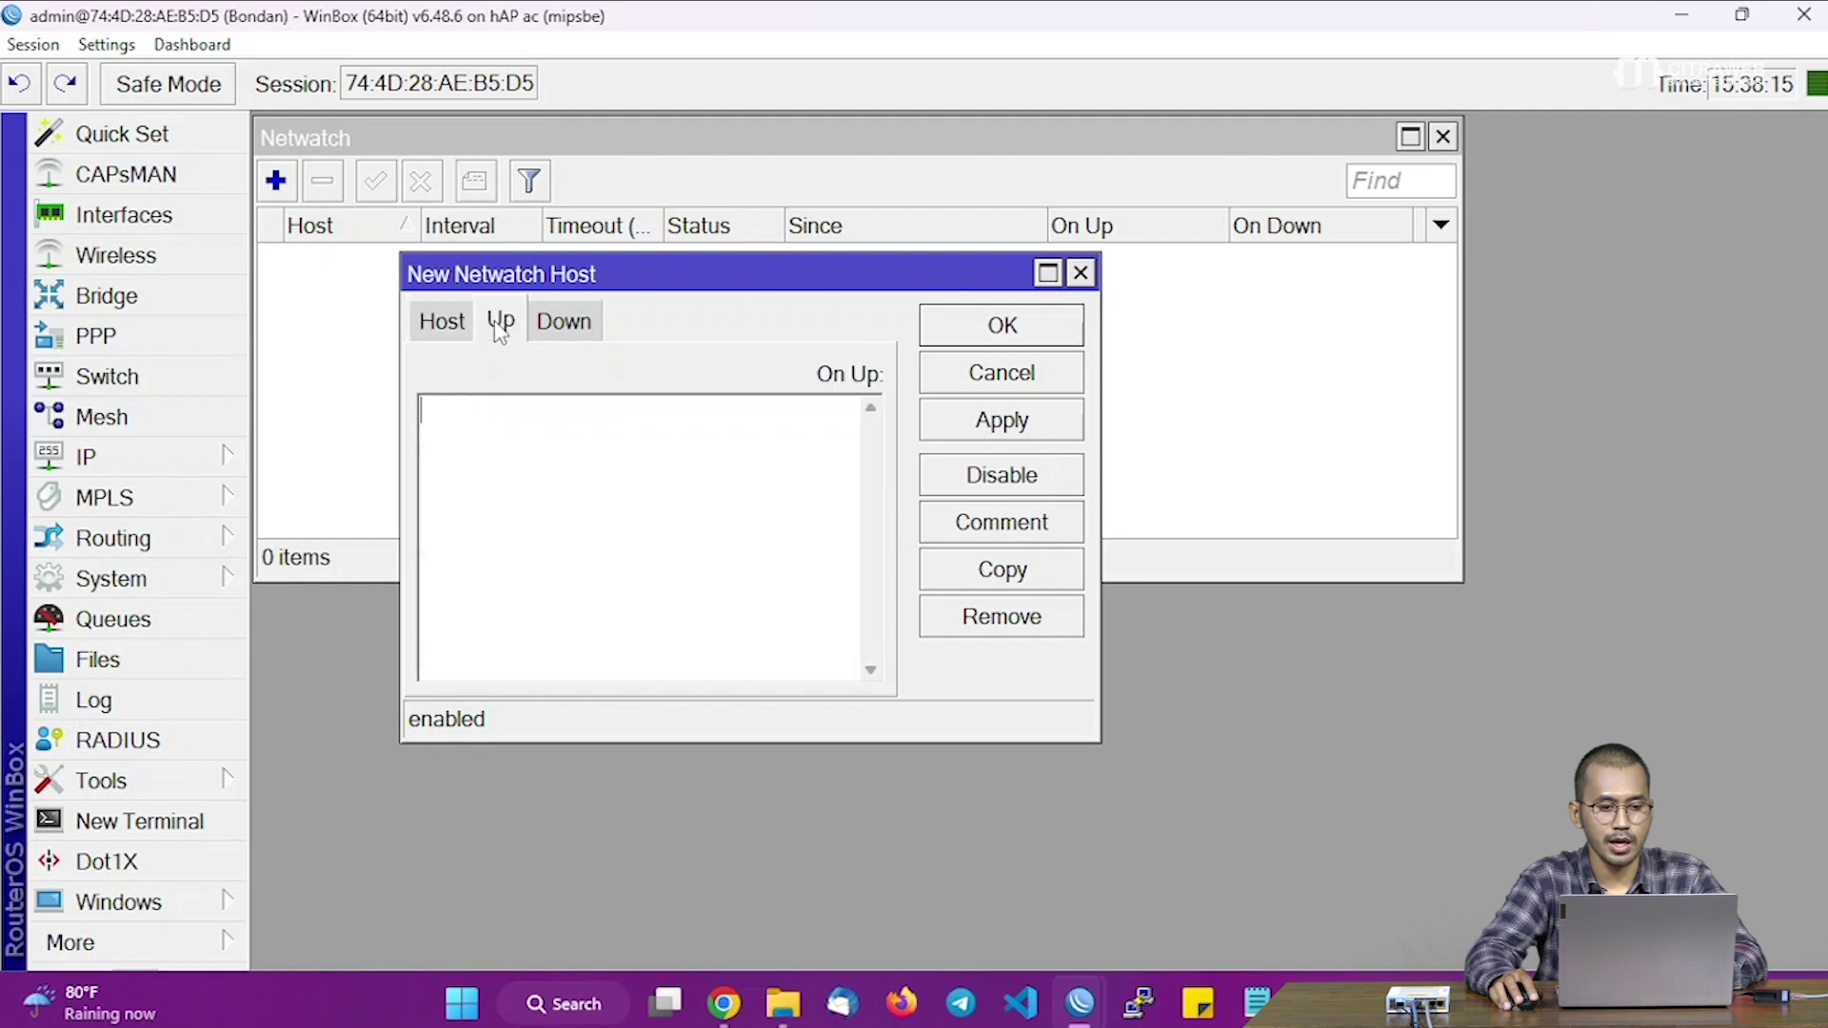
{"action": "left_click", "coordinate": [557, 333]}
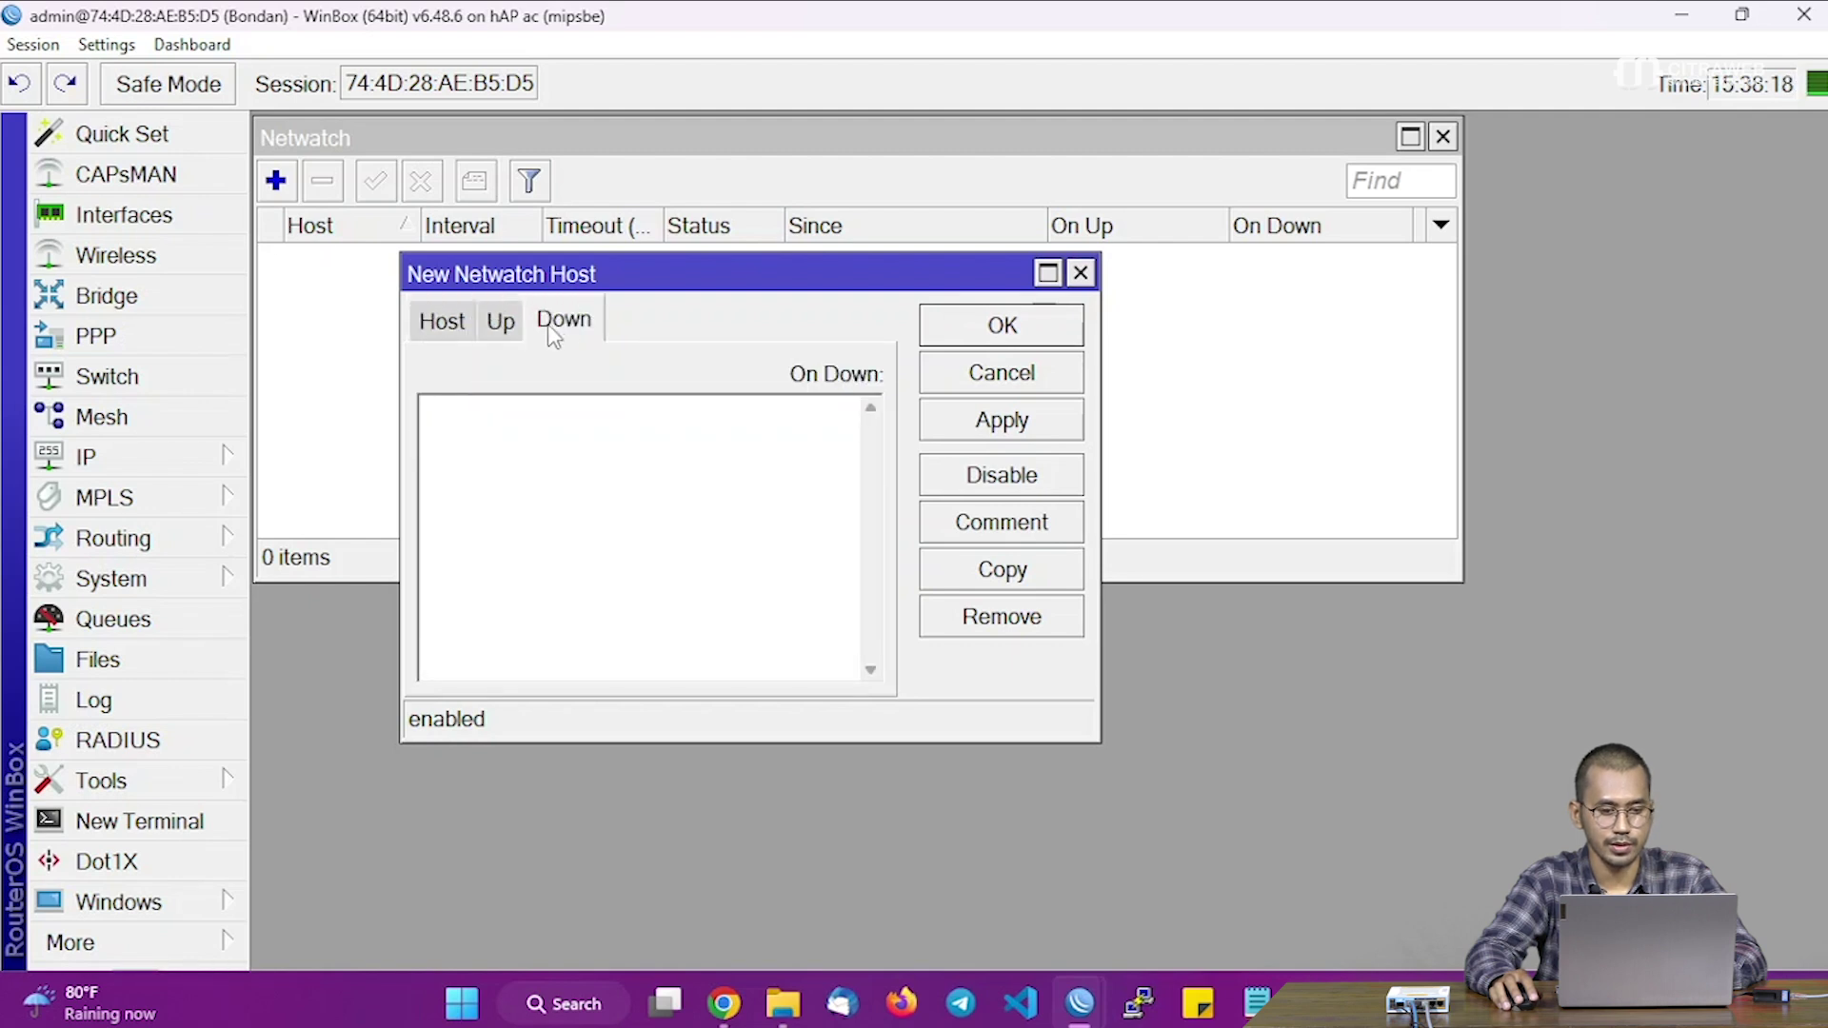
{"action": "left_click", "coordinate": [502, 335]}
{"action": "left_click", "coordinate": [450, 328]}
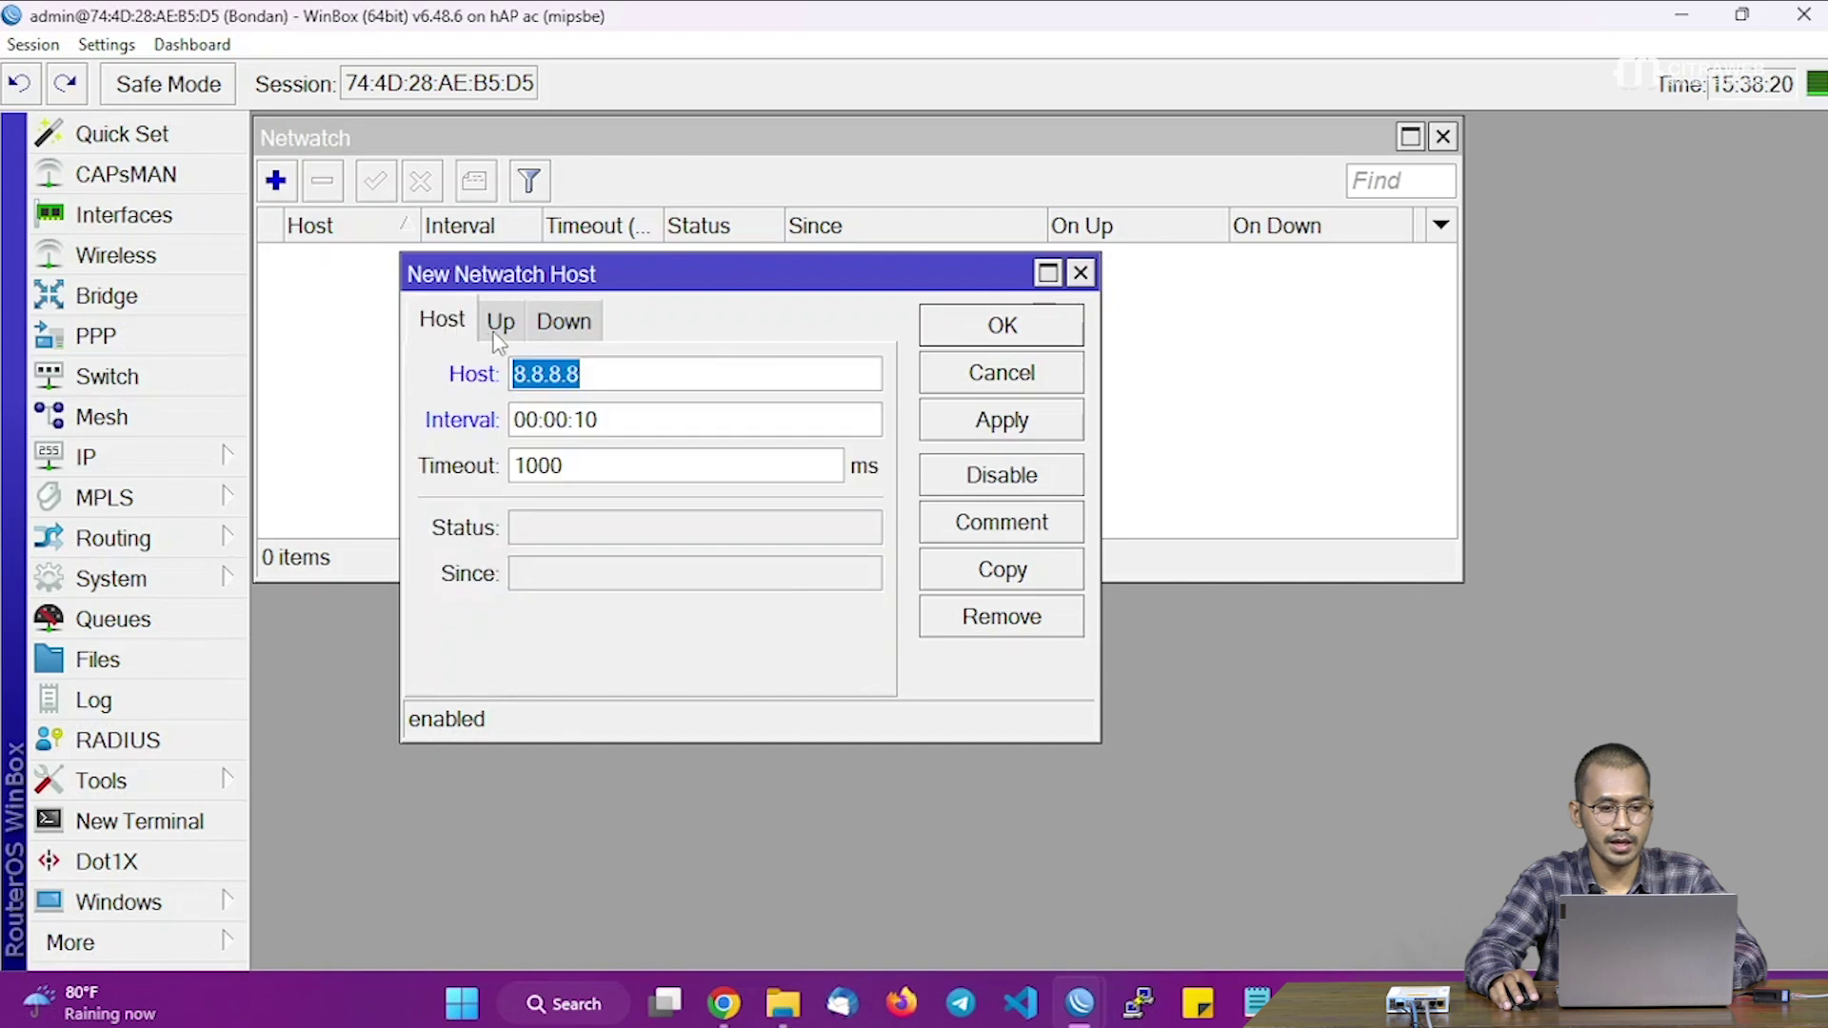
Step: Open a terminal placed below the host settings and enter ip route enable [find comment=isp1 without running it
{"action": "left_click", "coordinate": [212, 828]}
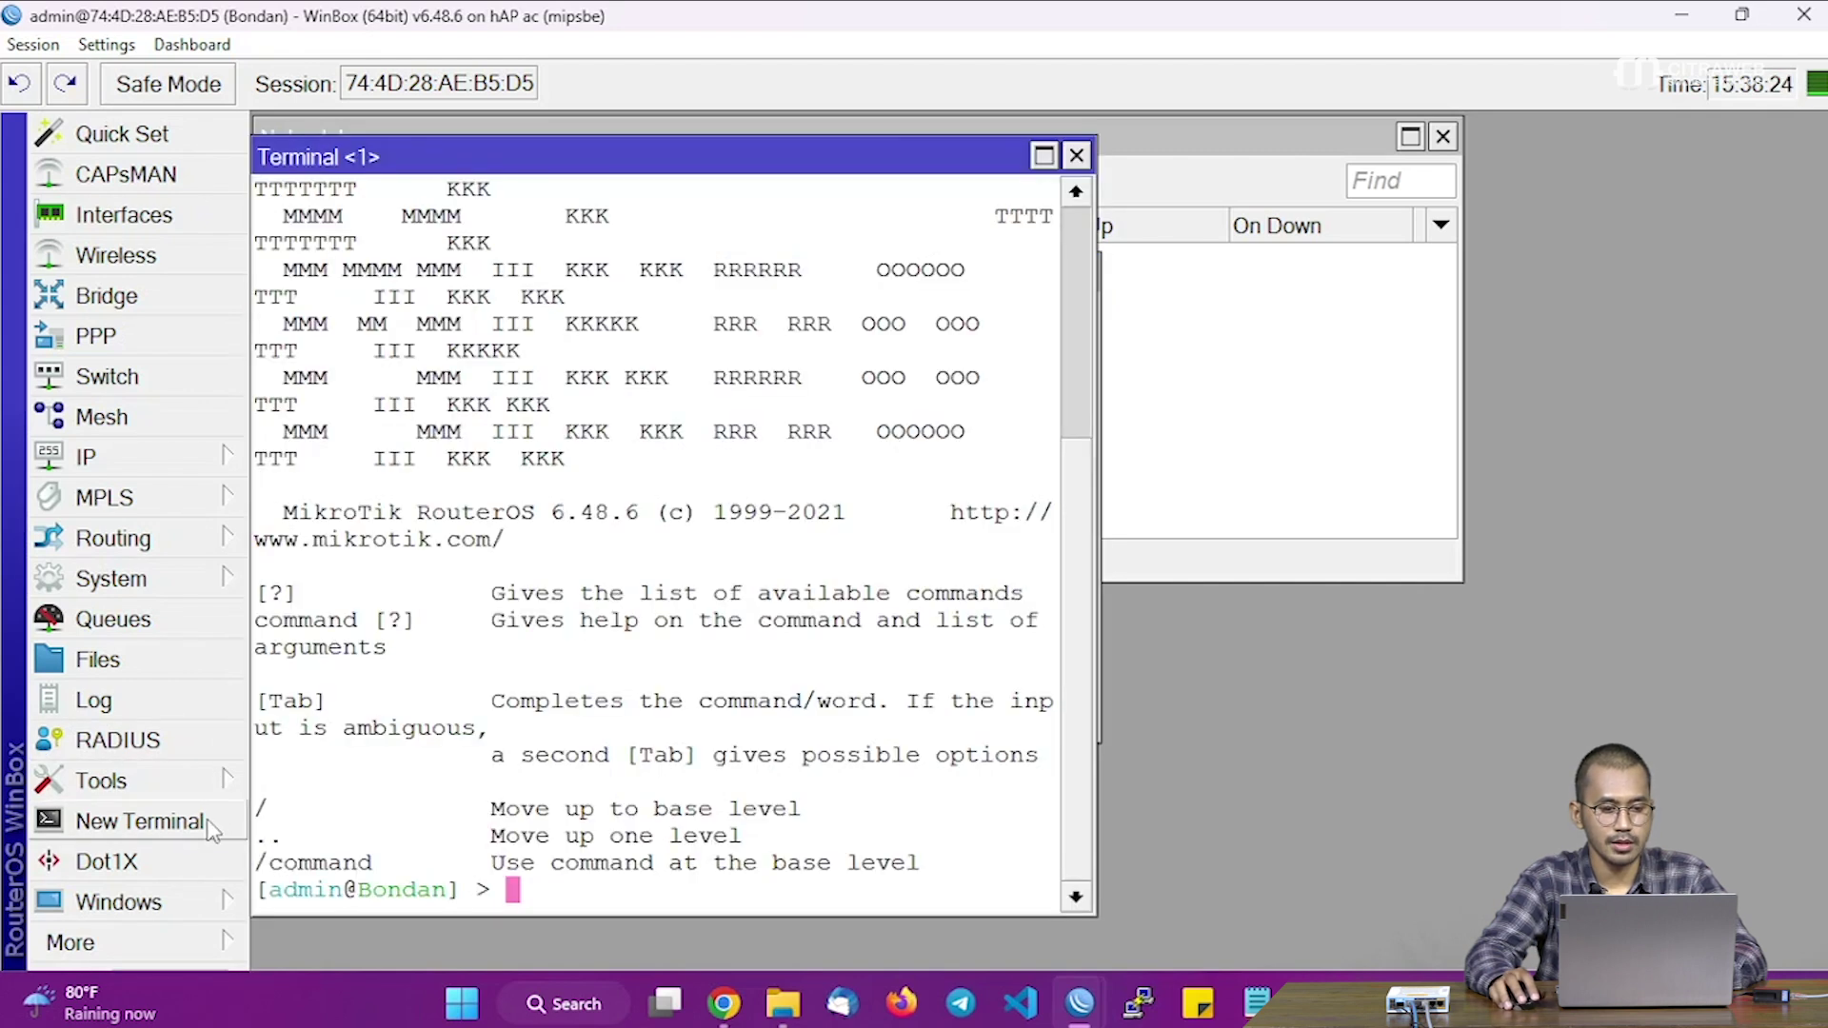
{"action": "left_click_drag", "start_coordinate": [670, 144], "coordinate": [682, 658]}
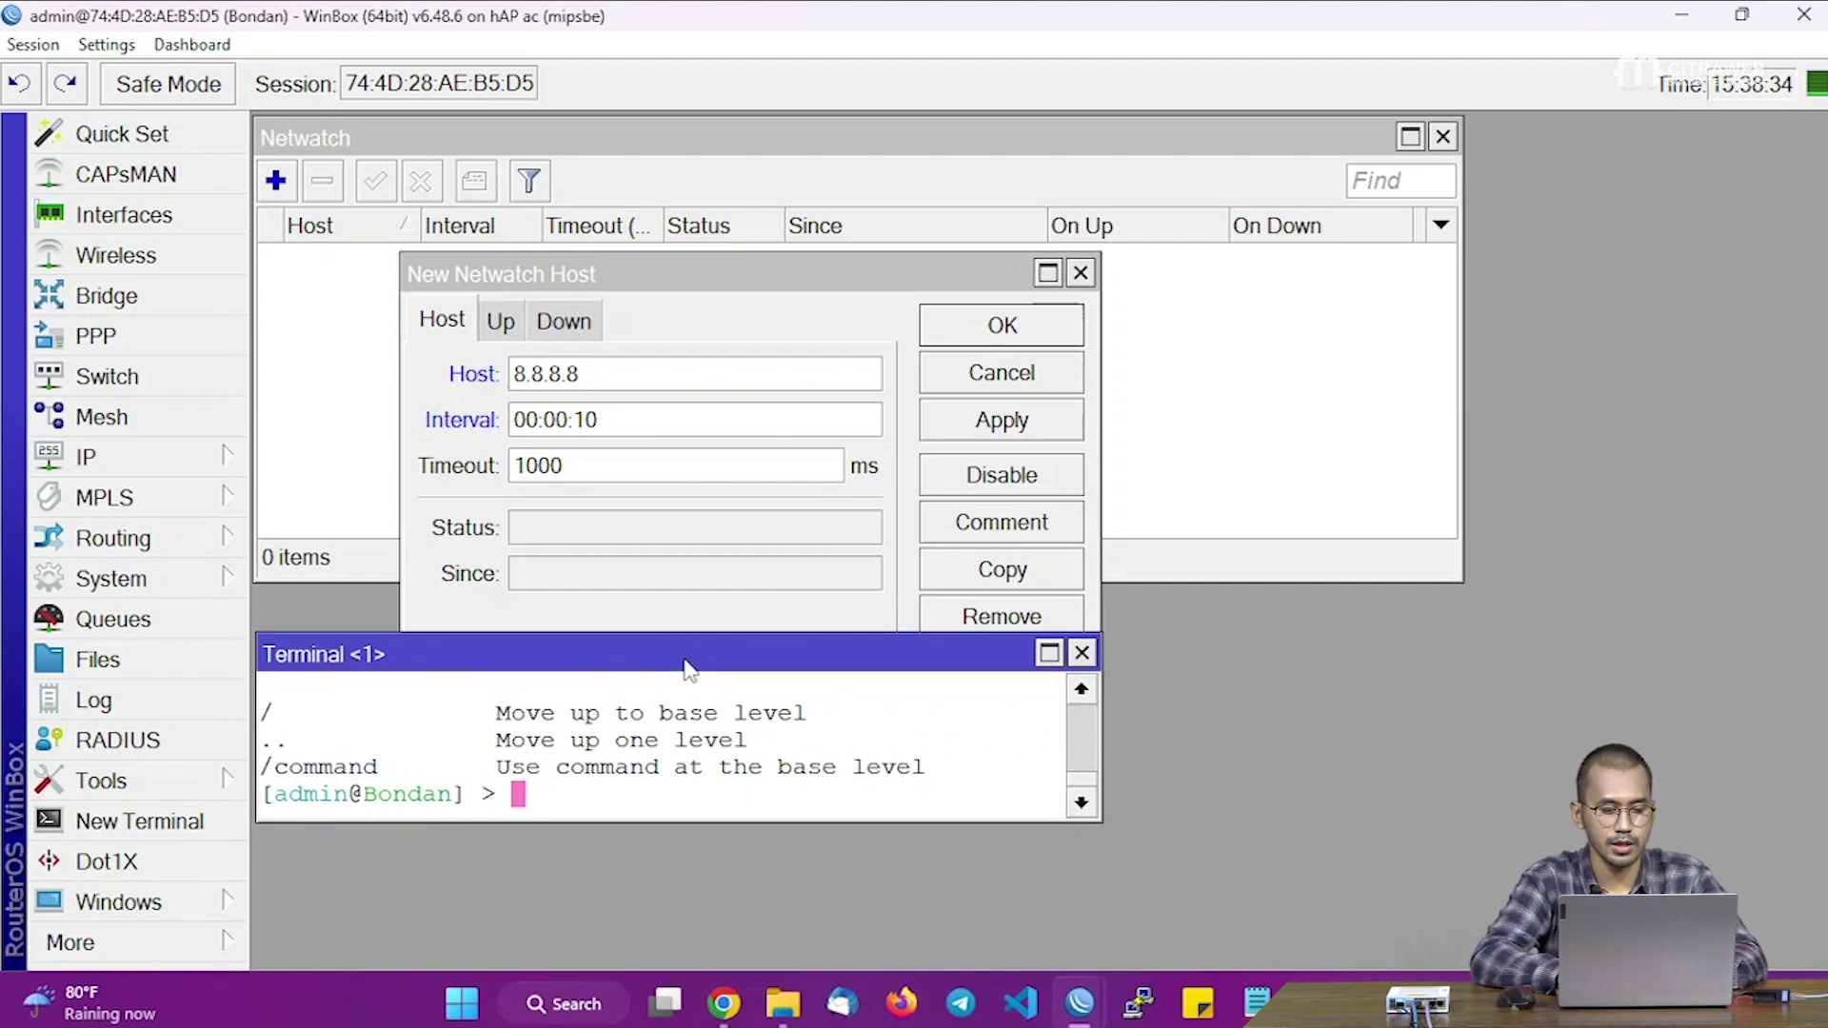
{"action": "type", "text": "ip rou"}
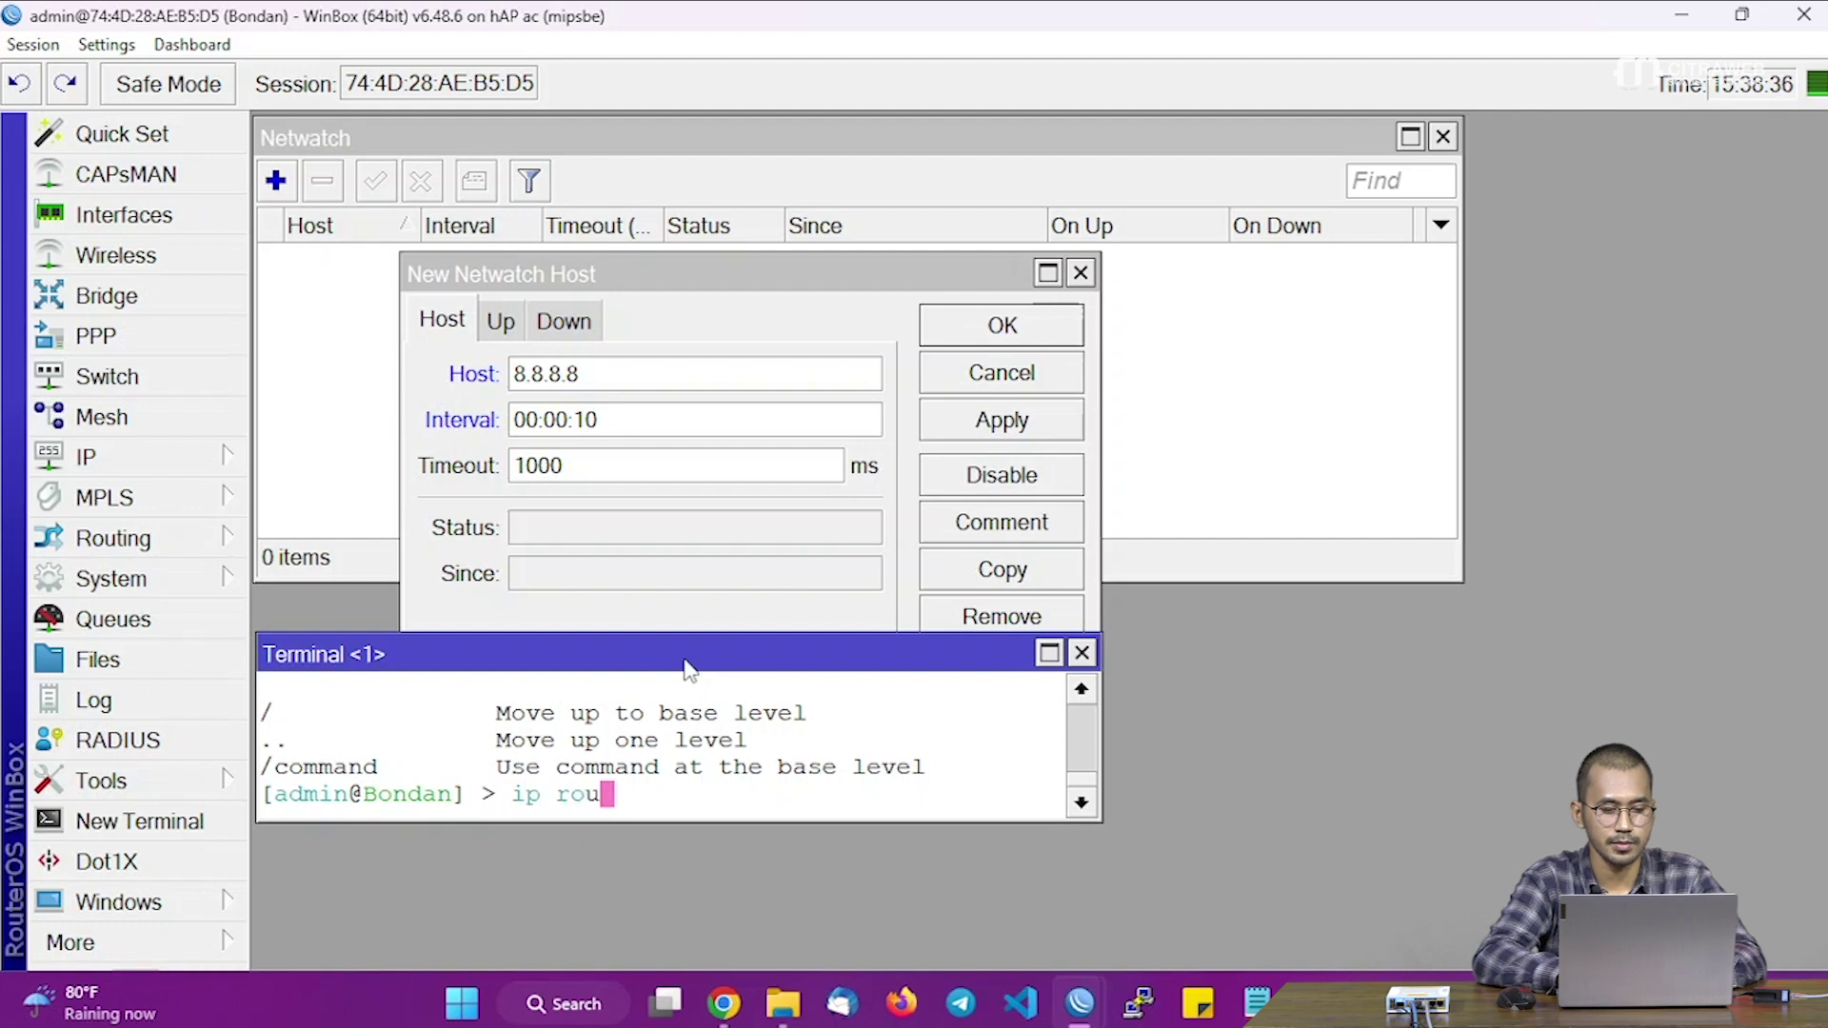
{"action": "type", "text": "te e"}
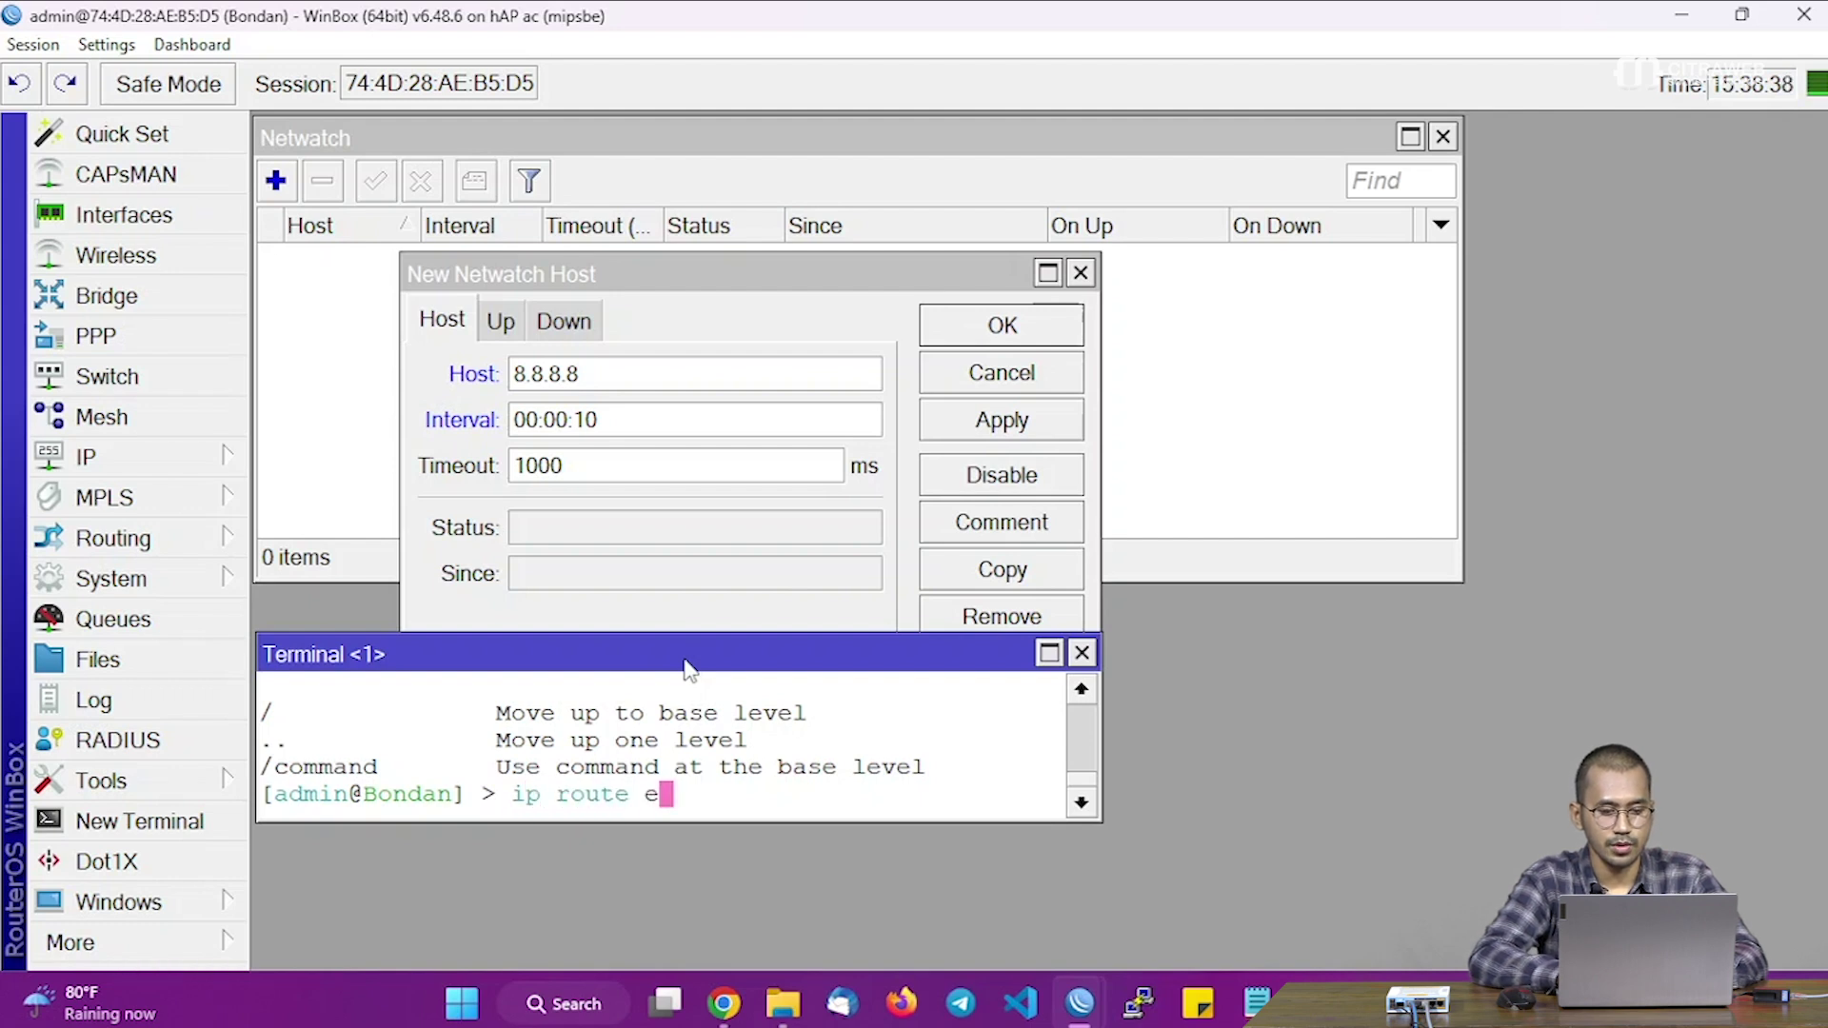
{"action": "type", "text": "nable [find comment"}
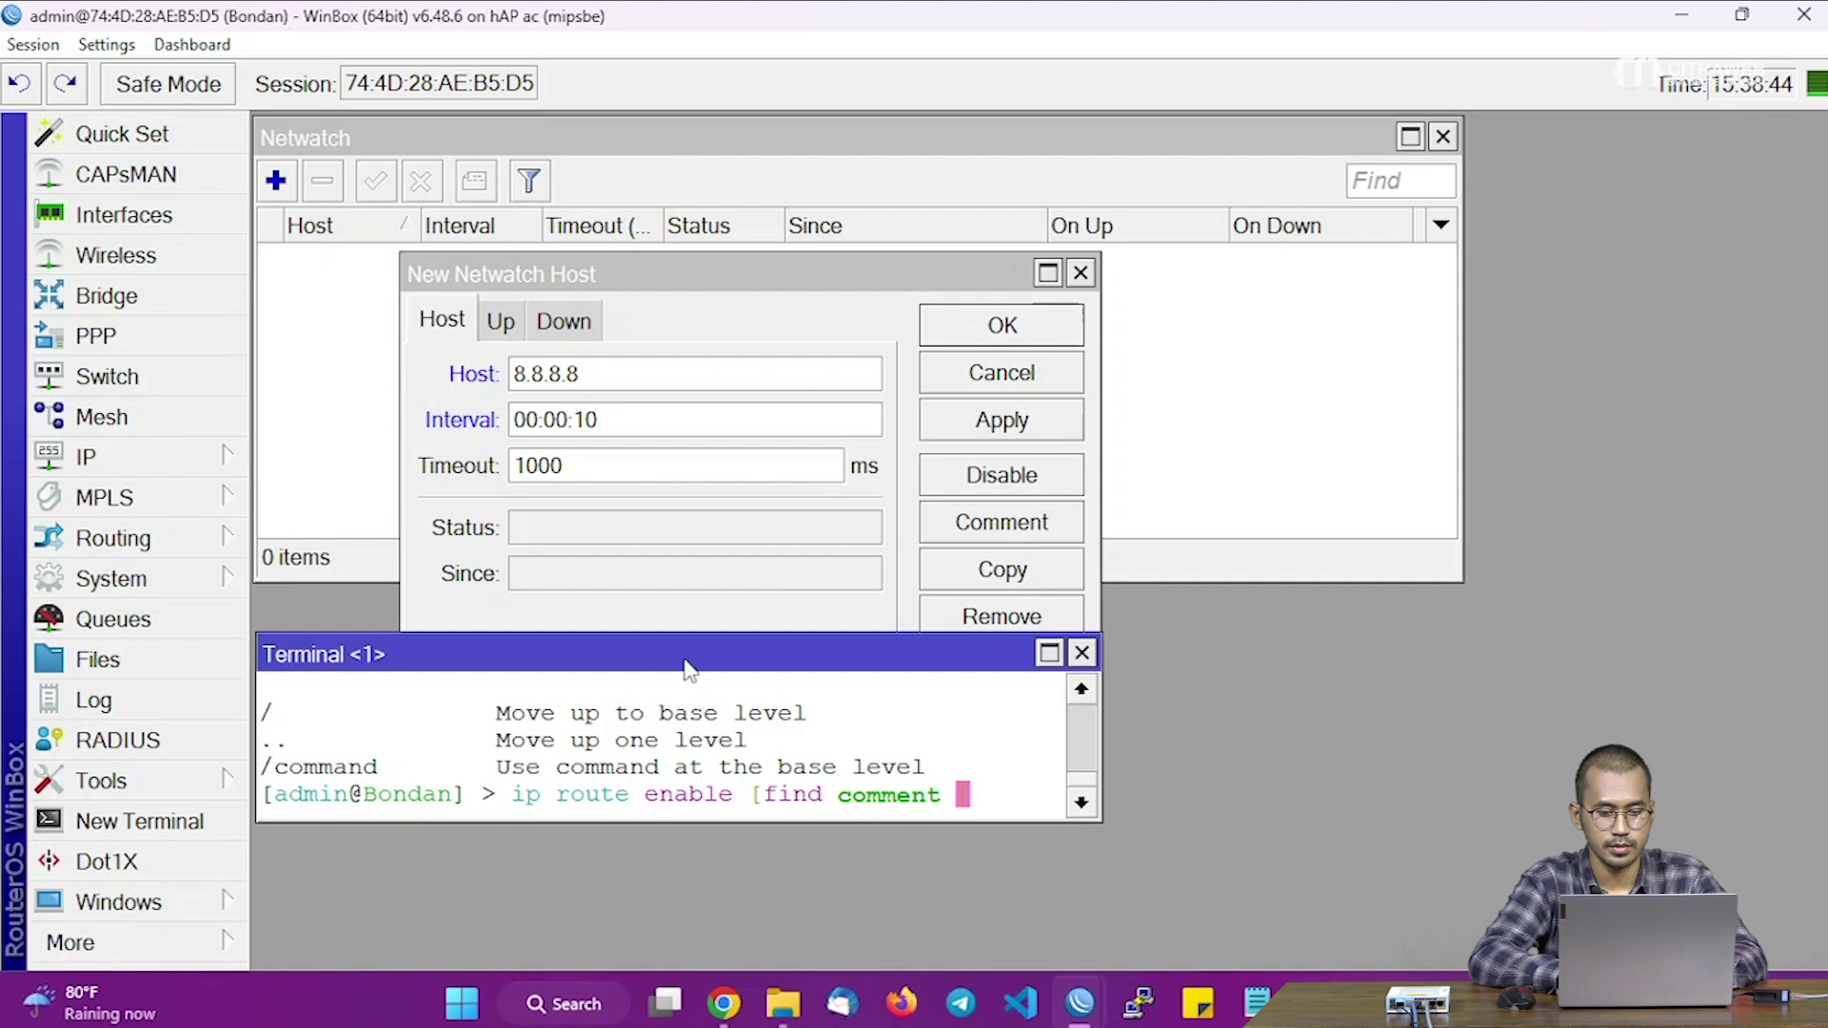
{"action": "key", "text": "BackSpace"}
{"action": "type", "text": "=isp1"}
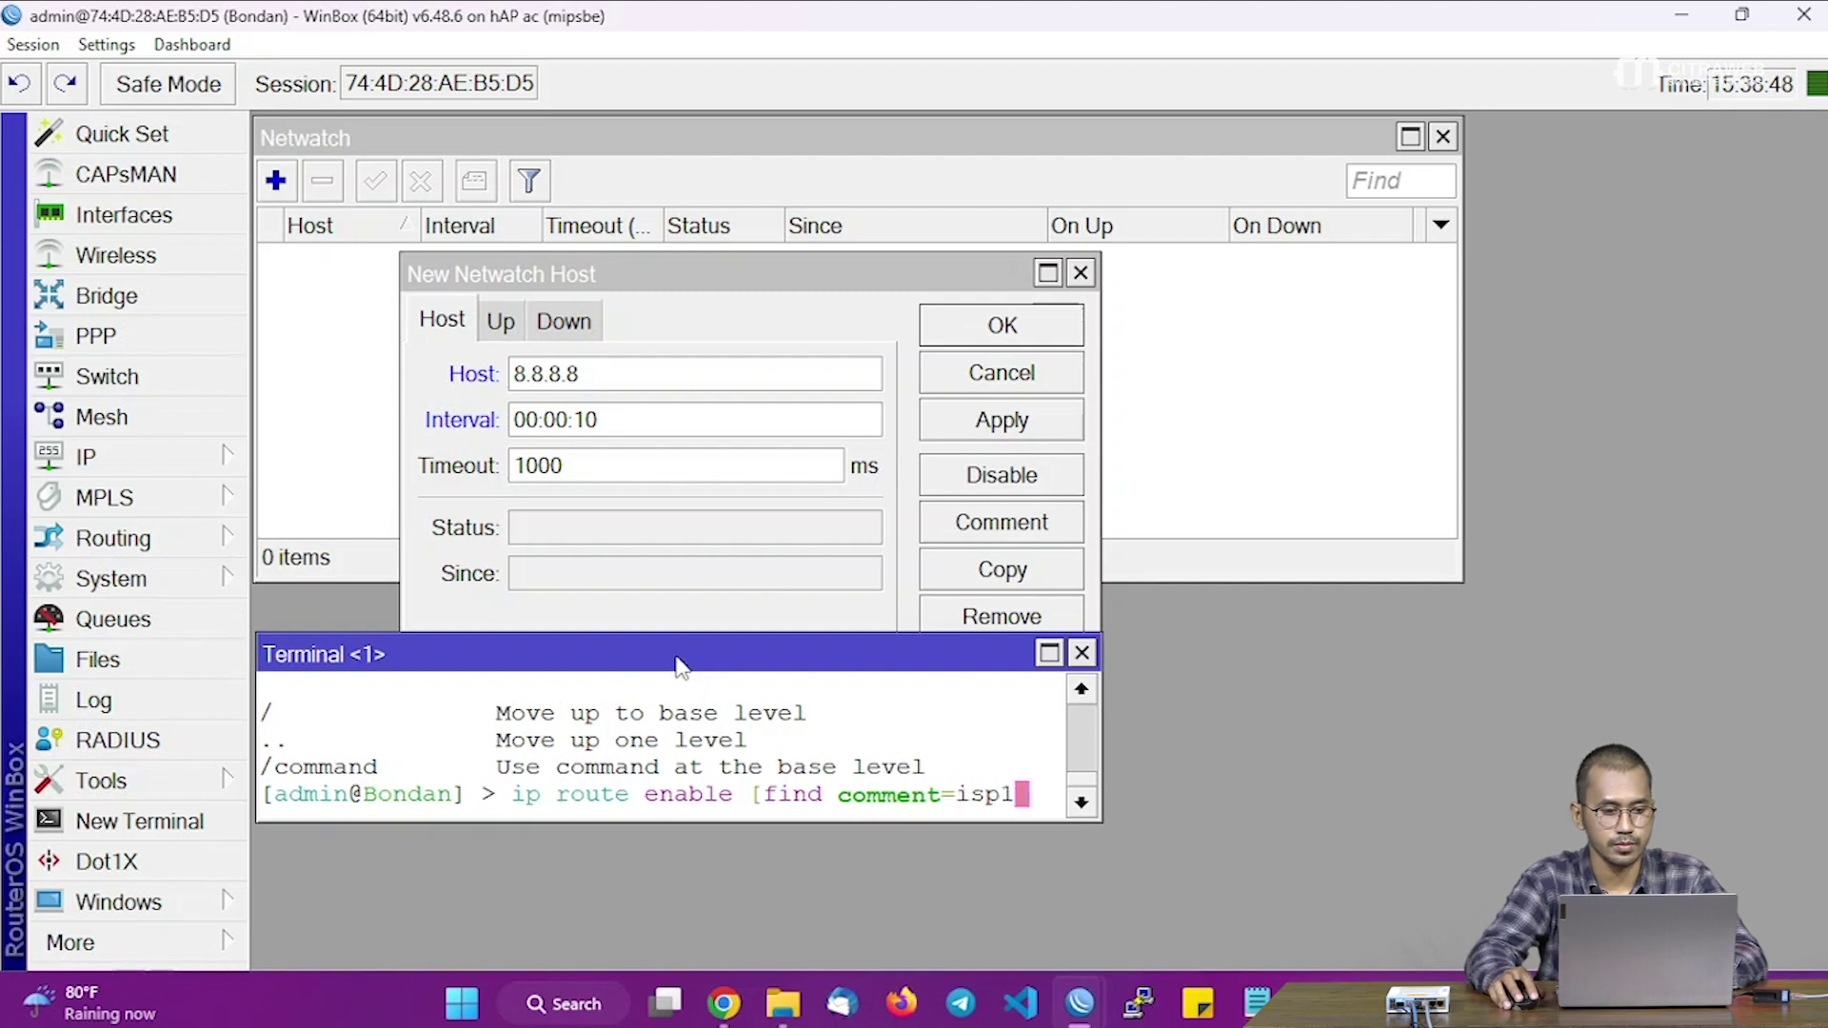
Step: Place the route list beside the terminal and run the completed command ip route enable [find comment=isp1]
{"action": "left_click", "coordinate": [238, 476]}
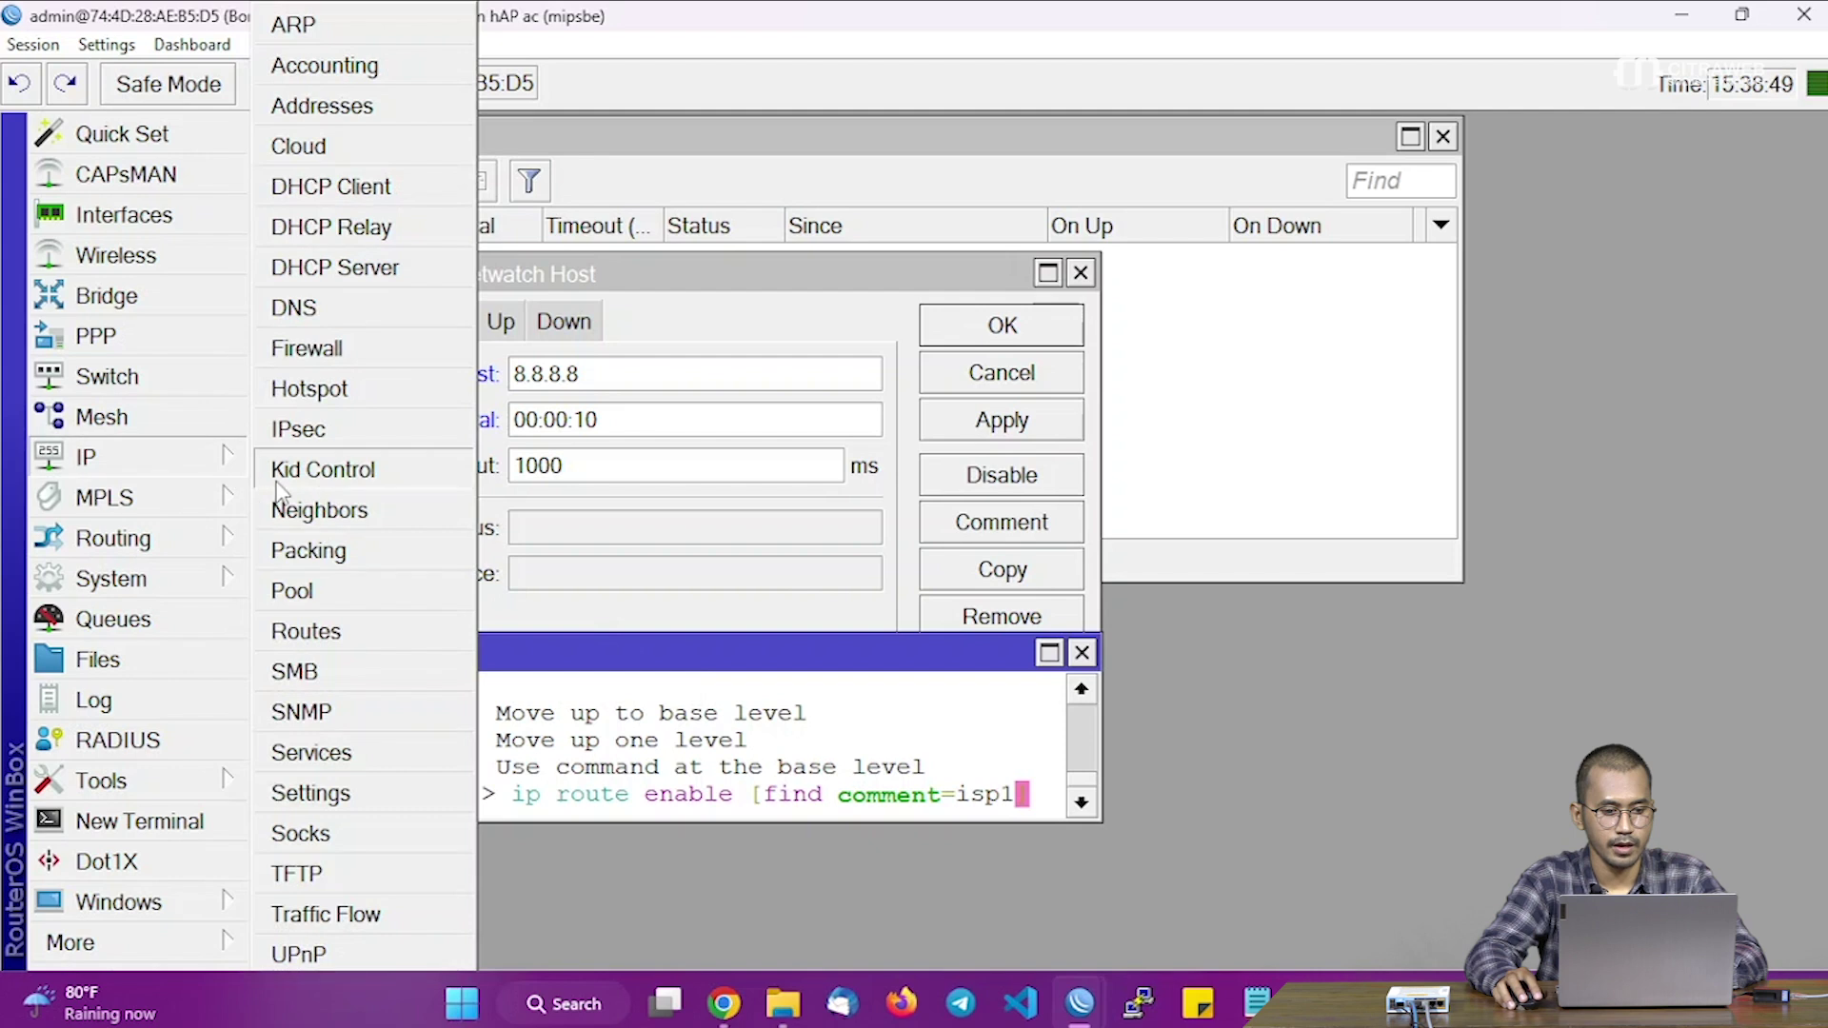
{"action": "left_click", "coordinate": [322, 631]}
{"action": "left_click", "coordinate": [753, 150]}
{"action": "left_click_drag", "start_coordinate": [753, 150], "coordinate": [1414, 146]}
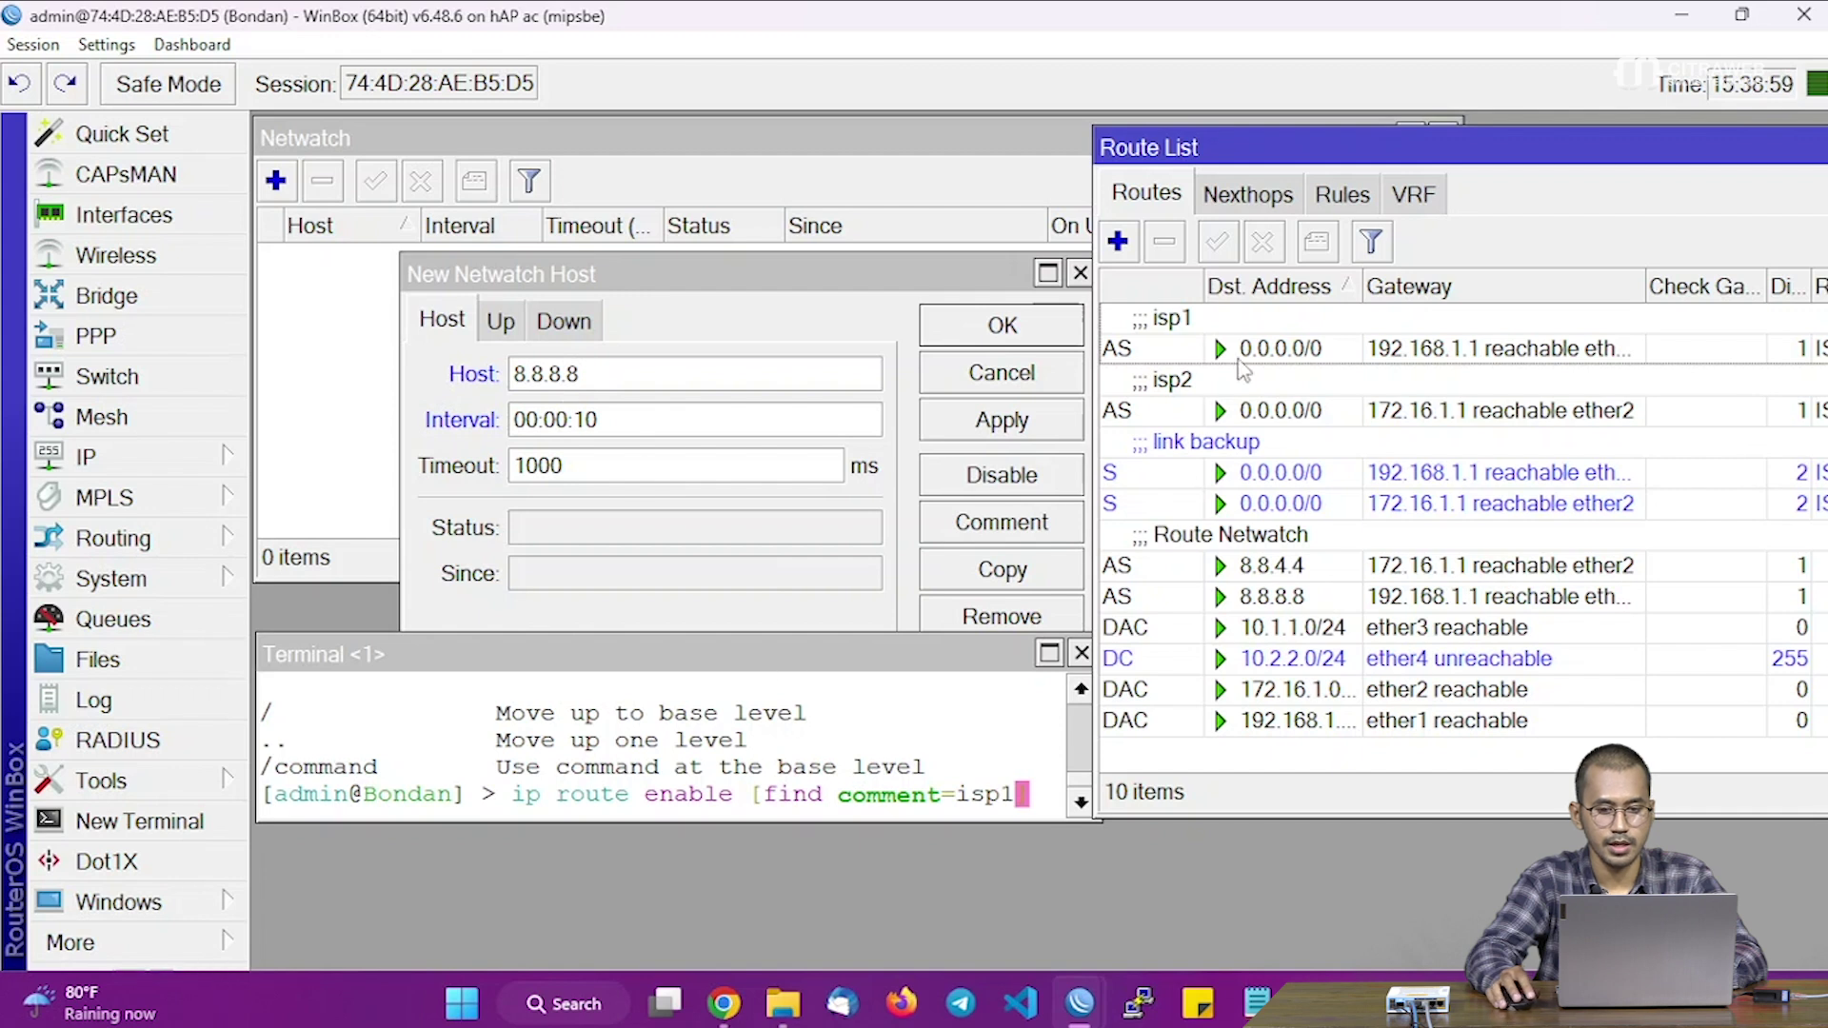
{"action": "left_click", "coordinate": [1036, 795]}
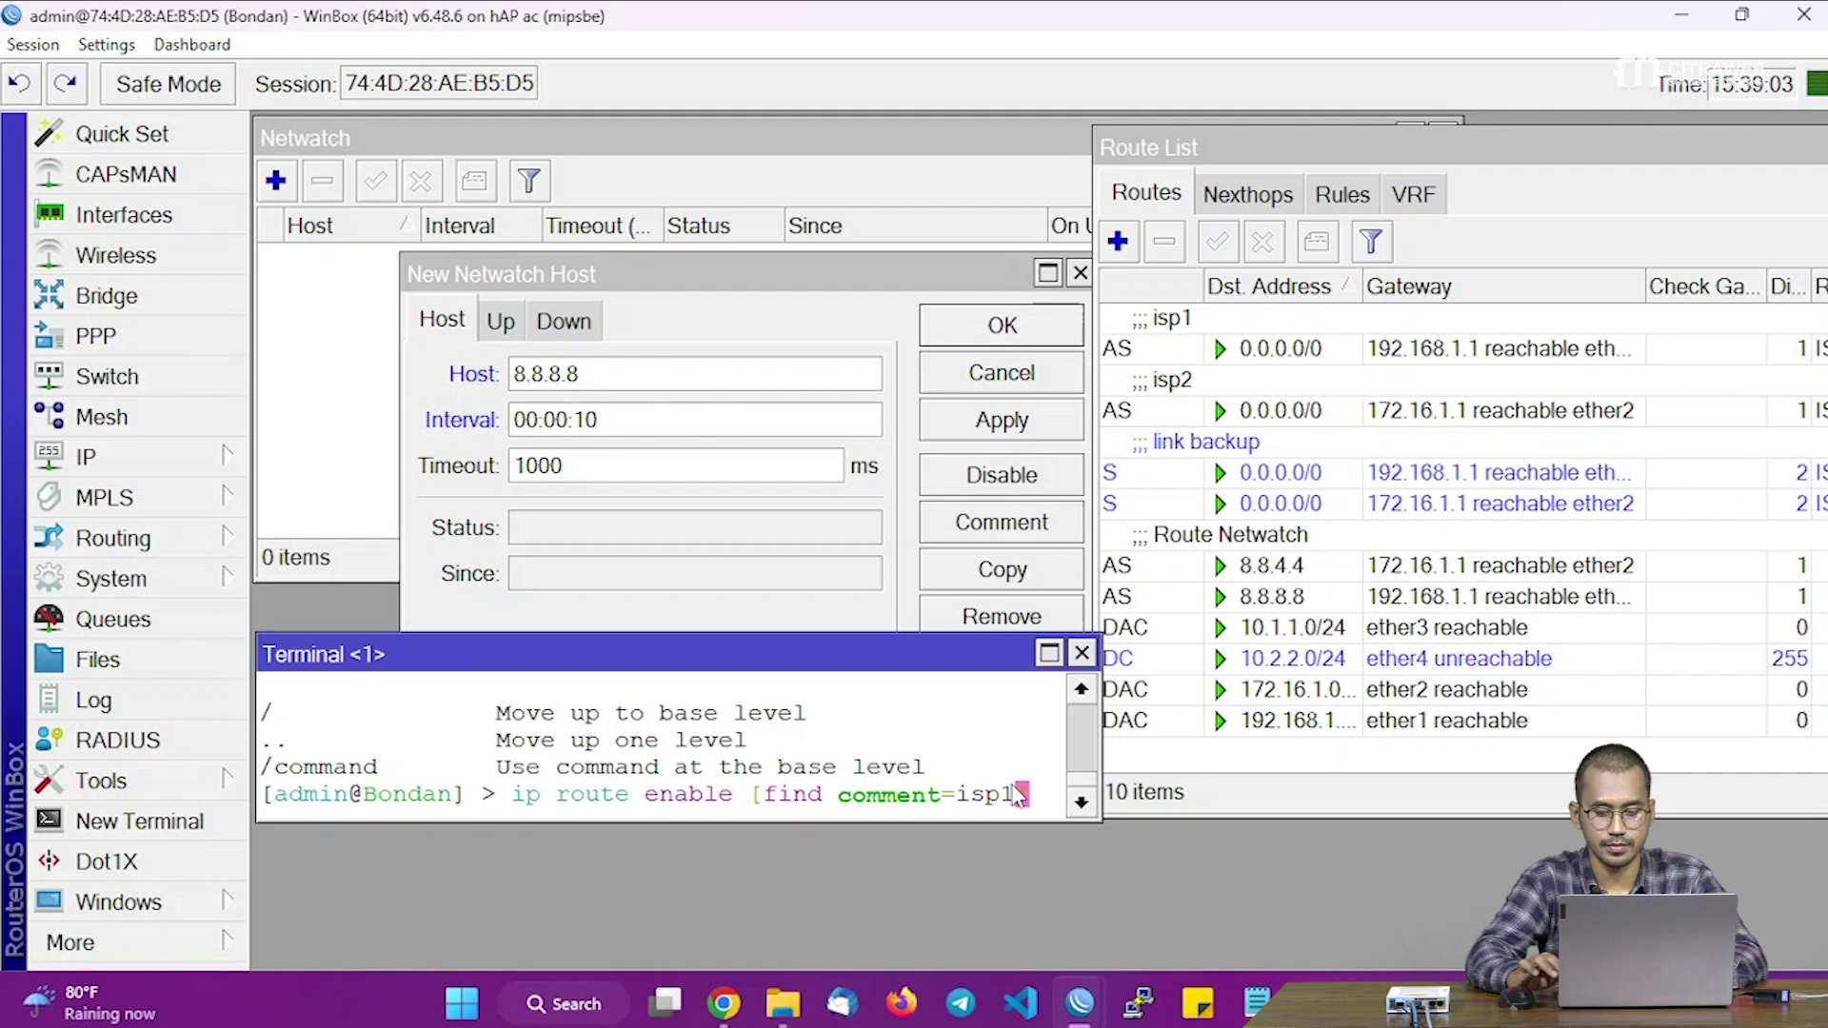
{"action": "type", "text": "]"}
{"action": "key", "text": "Return"}
Step: Rework the previous terminal command into ip route disable [find comment=isp1] and run it
{"action": "key", "text": "Up"}
{"action": "key", "text": "BackSpace"}
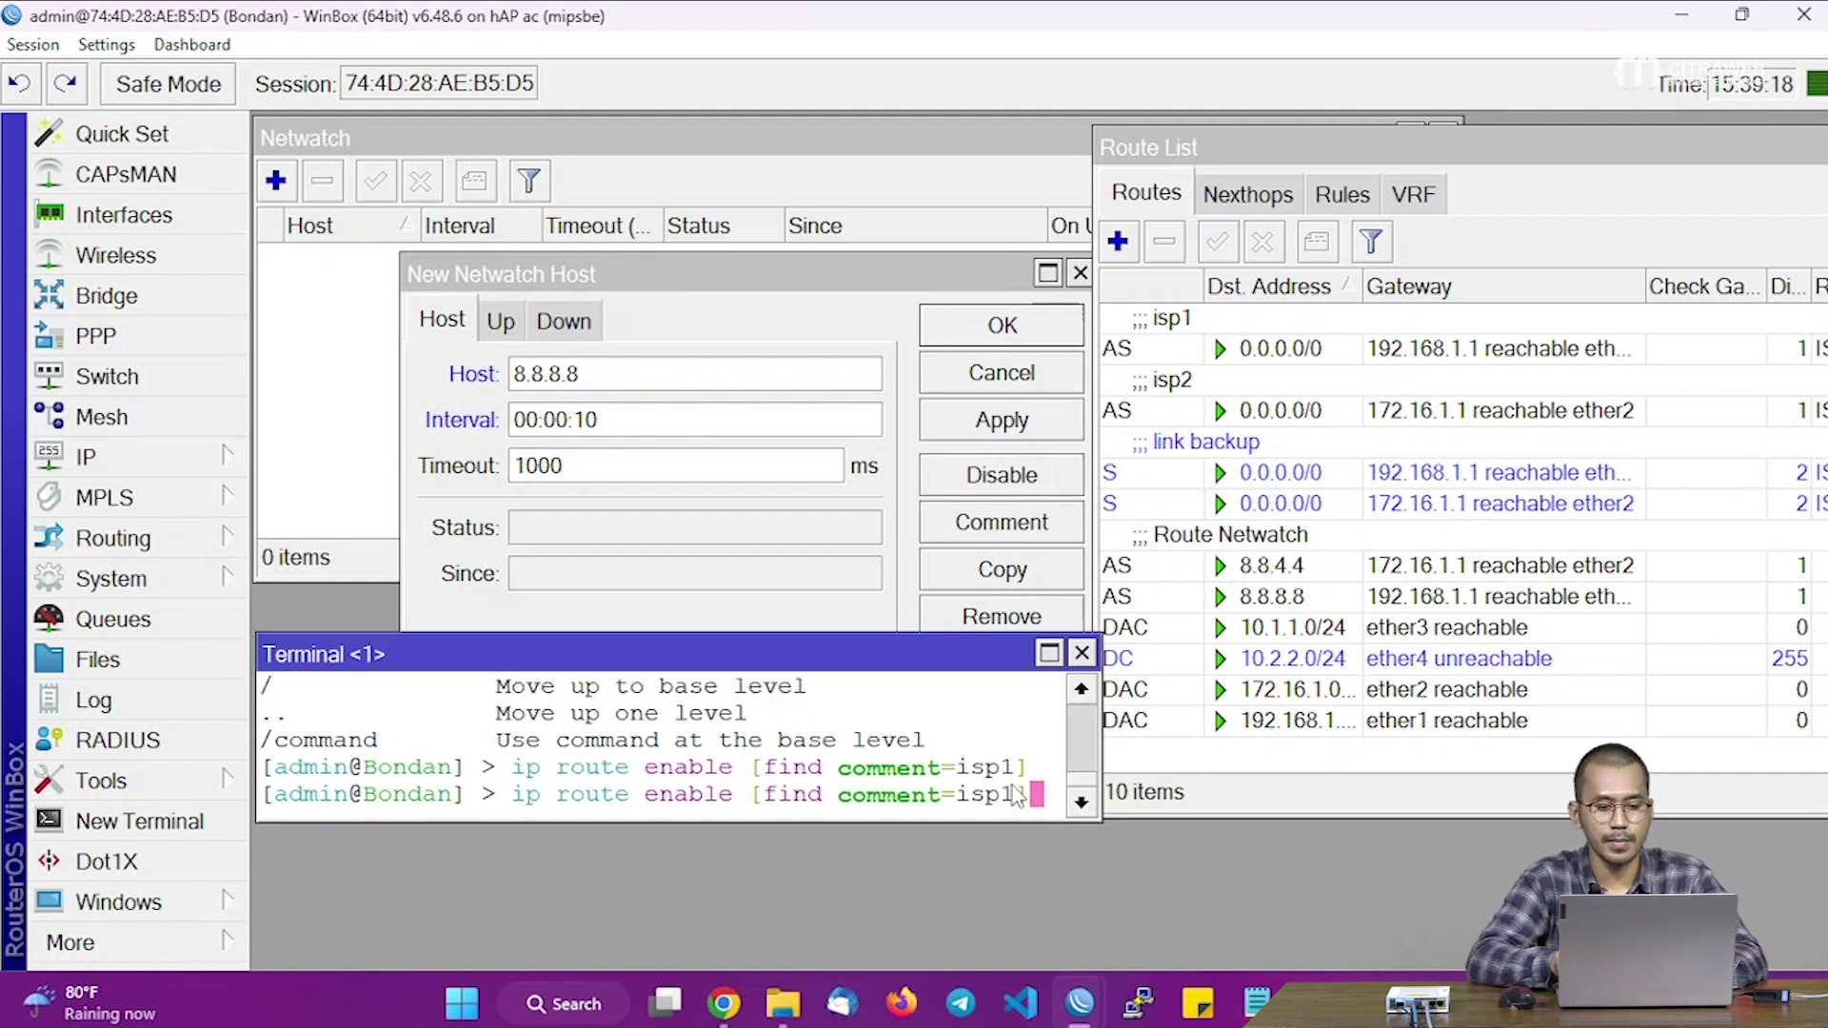
{"action": "key", "text": "Left"}
{"action": "key", "text": "Left"}
{"action": "key", "text": "Left"}
{"action": "key", "text": "Left"}
{"action": "key", "text": "Left"}
{"action": "key", "text": "Left"}
{"action": "key", "text": "Left"}
{"action": "key", "text": "Left"}
{"action": "key", "text": "Left"}
{"action": "key", "text": "Left"}
{"action": "key", "text": "Left"}
{"action": "key", "text": "Left"}
{"action": "key", "text": "Left"}
{"action": "key", "text": "Left"}
{"action": "key", "text": "Left"}
{"action": "key", "text": "Left"}
{"action": "key", "text": "Left"}
{"action": "key", "text": "Left"}
{"action": "key", "text": "Left"}
{"action": "key", "text": "BackSpace"}
{"action": "key", "text": "BackSpace"}
{"action": "key", "text": "BackSpace"}
{"action": "key", "text": "BackSpace"}
{"action": "key", "text": "BackSpace"}
{"action": "key", "text": "BackSpace"}
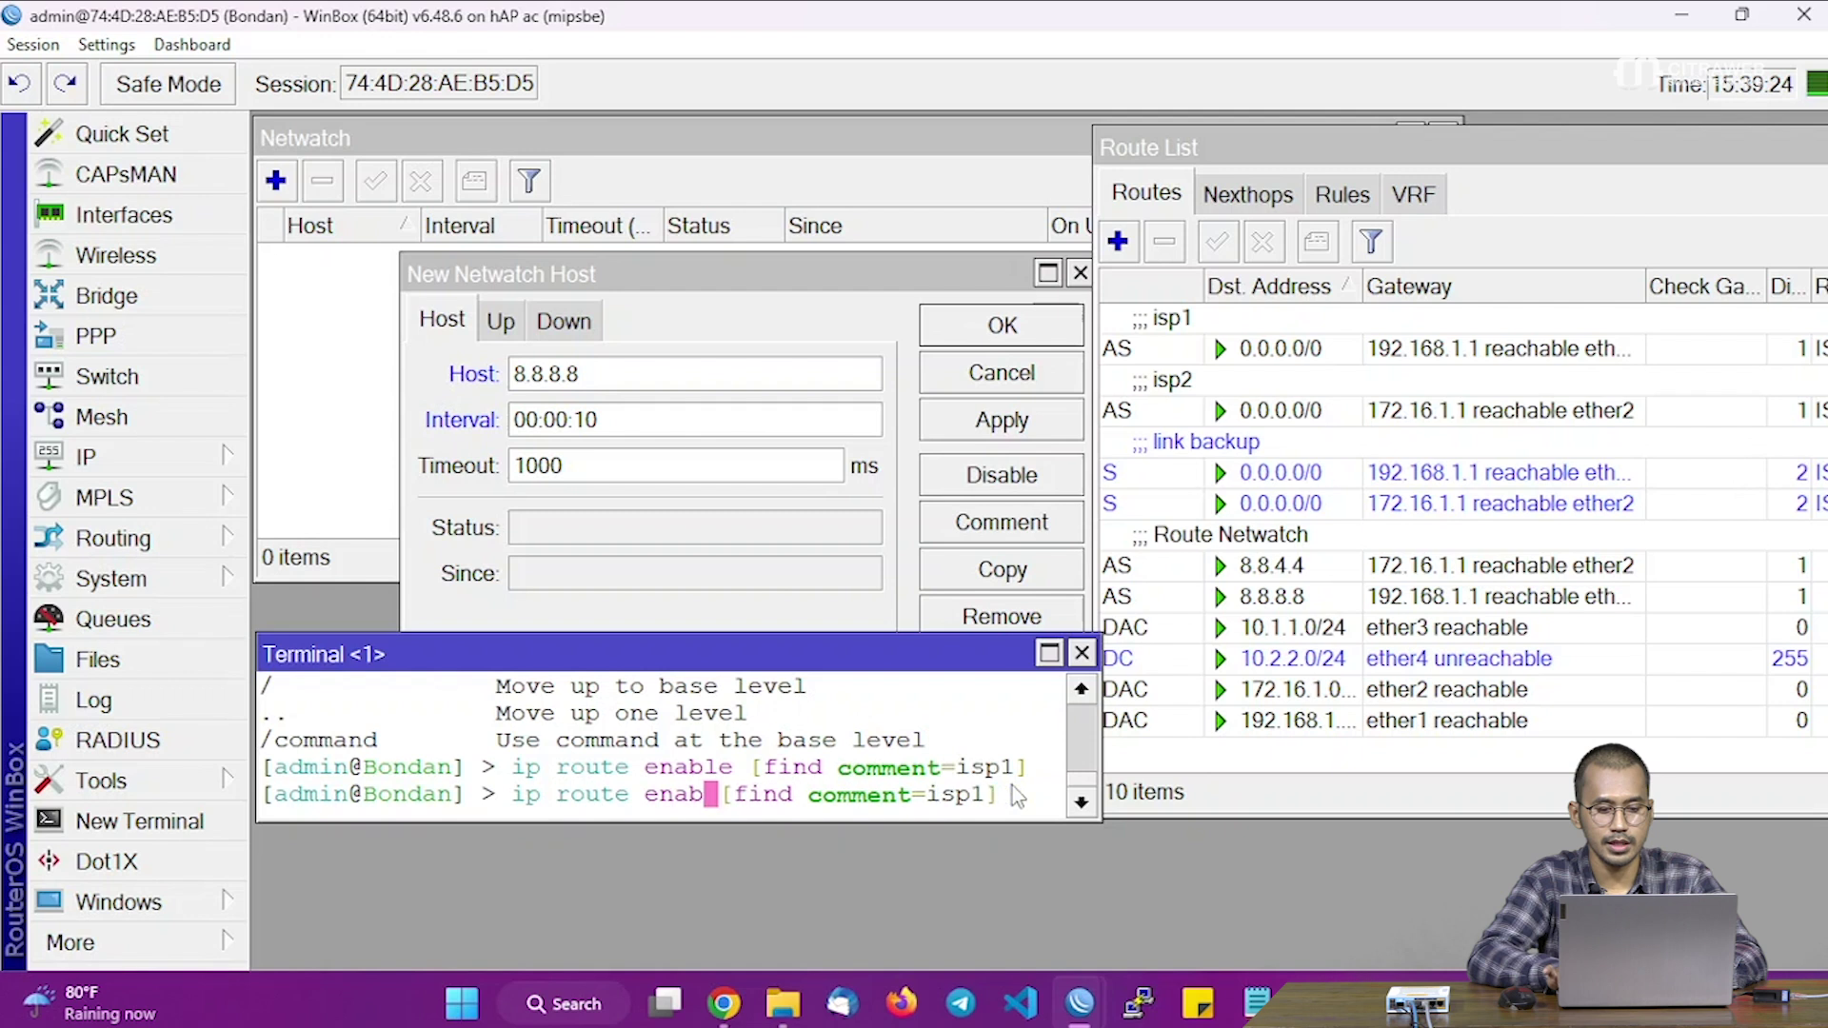
{"action": "type", "text": "disable"}
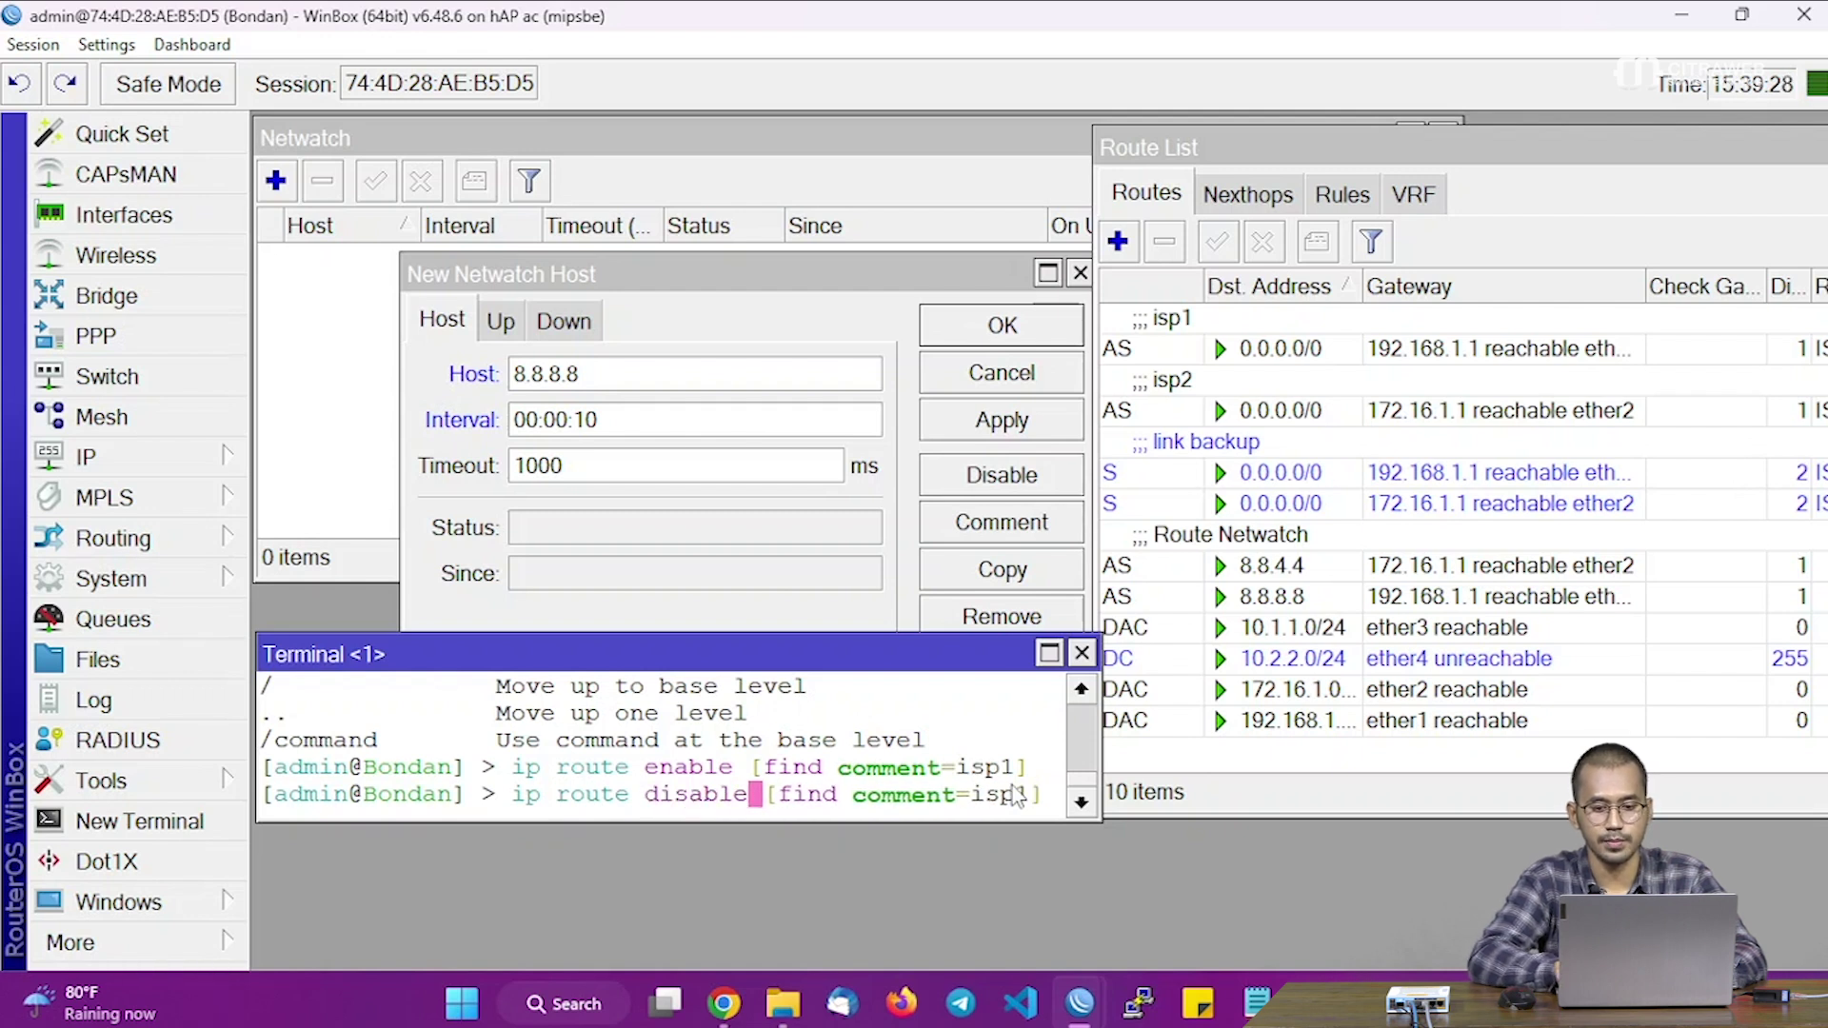
{"action": "key", "text": "Return"}
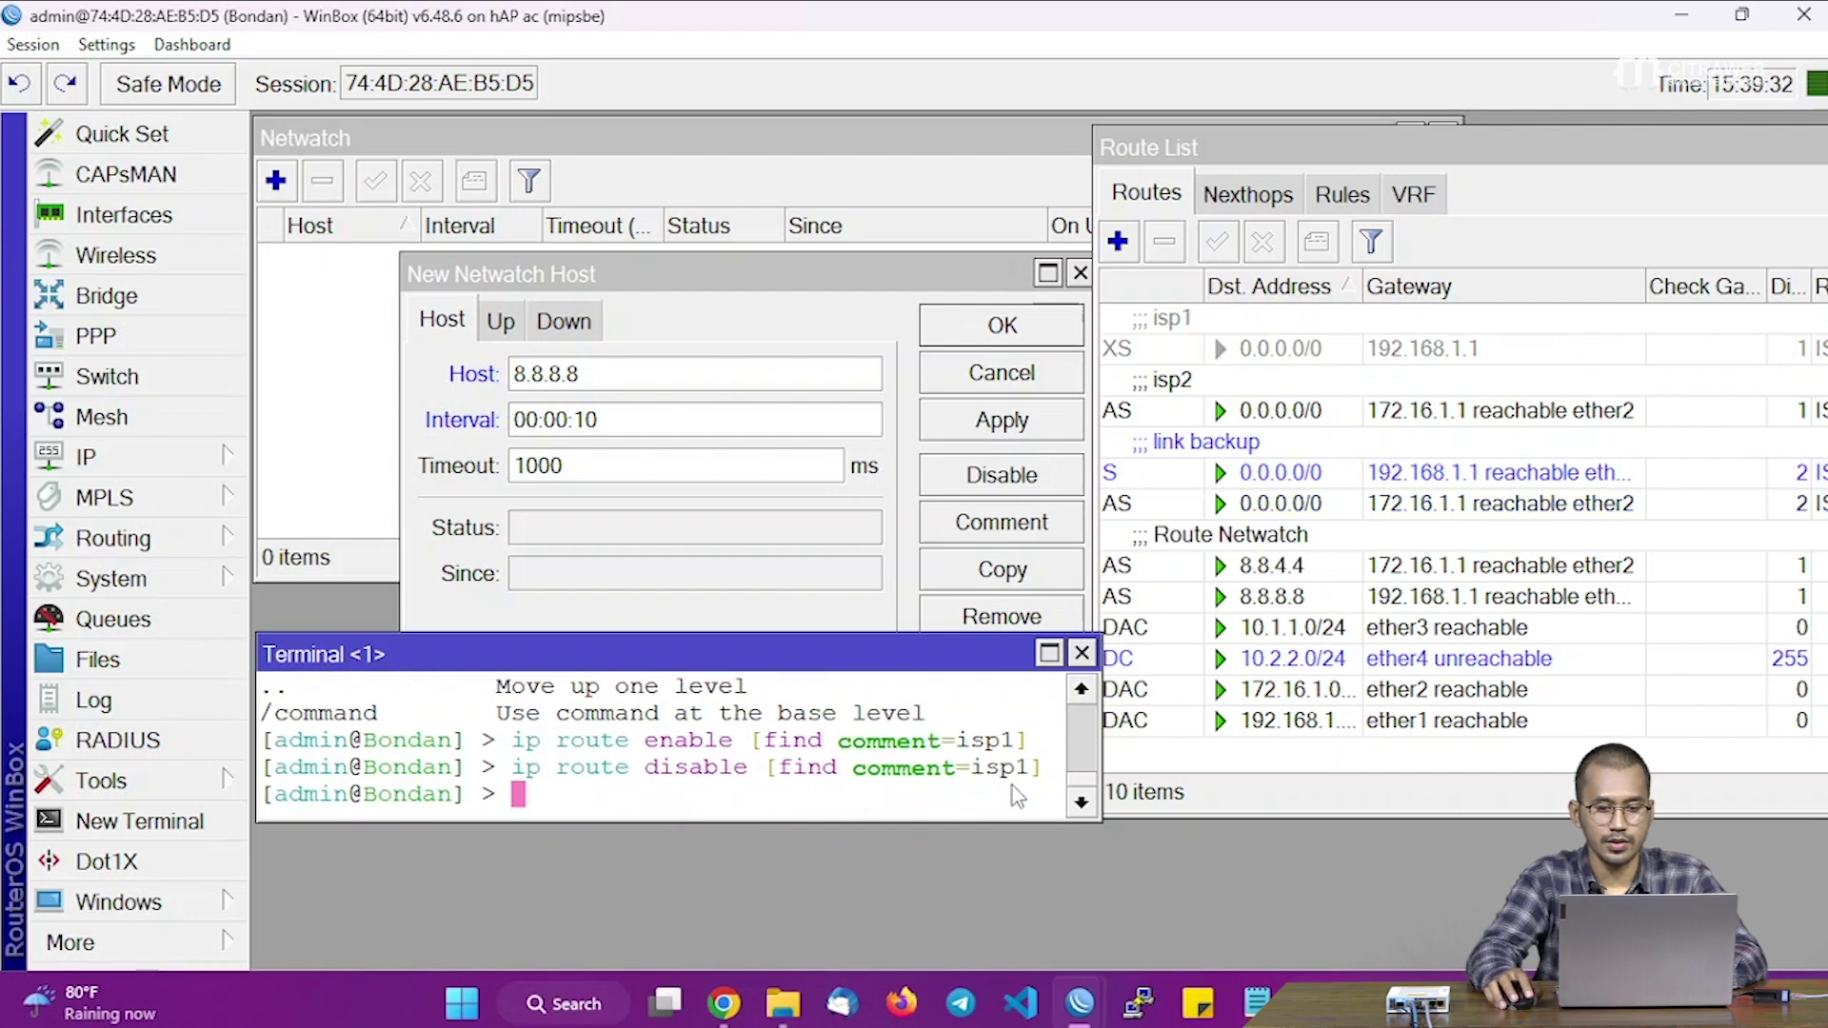
Step: Re-enable the isp1 default route in the route list
{"action": "left_click", "coordinate": [1266, 351]}
{"action": "left_click", "coordinate": [1227, 255]}
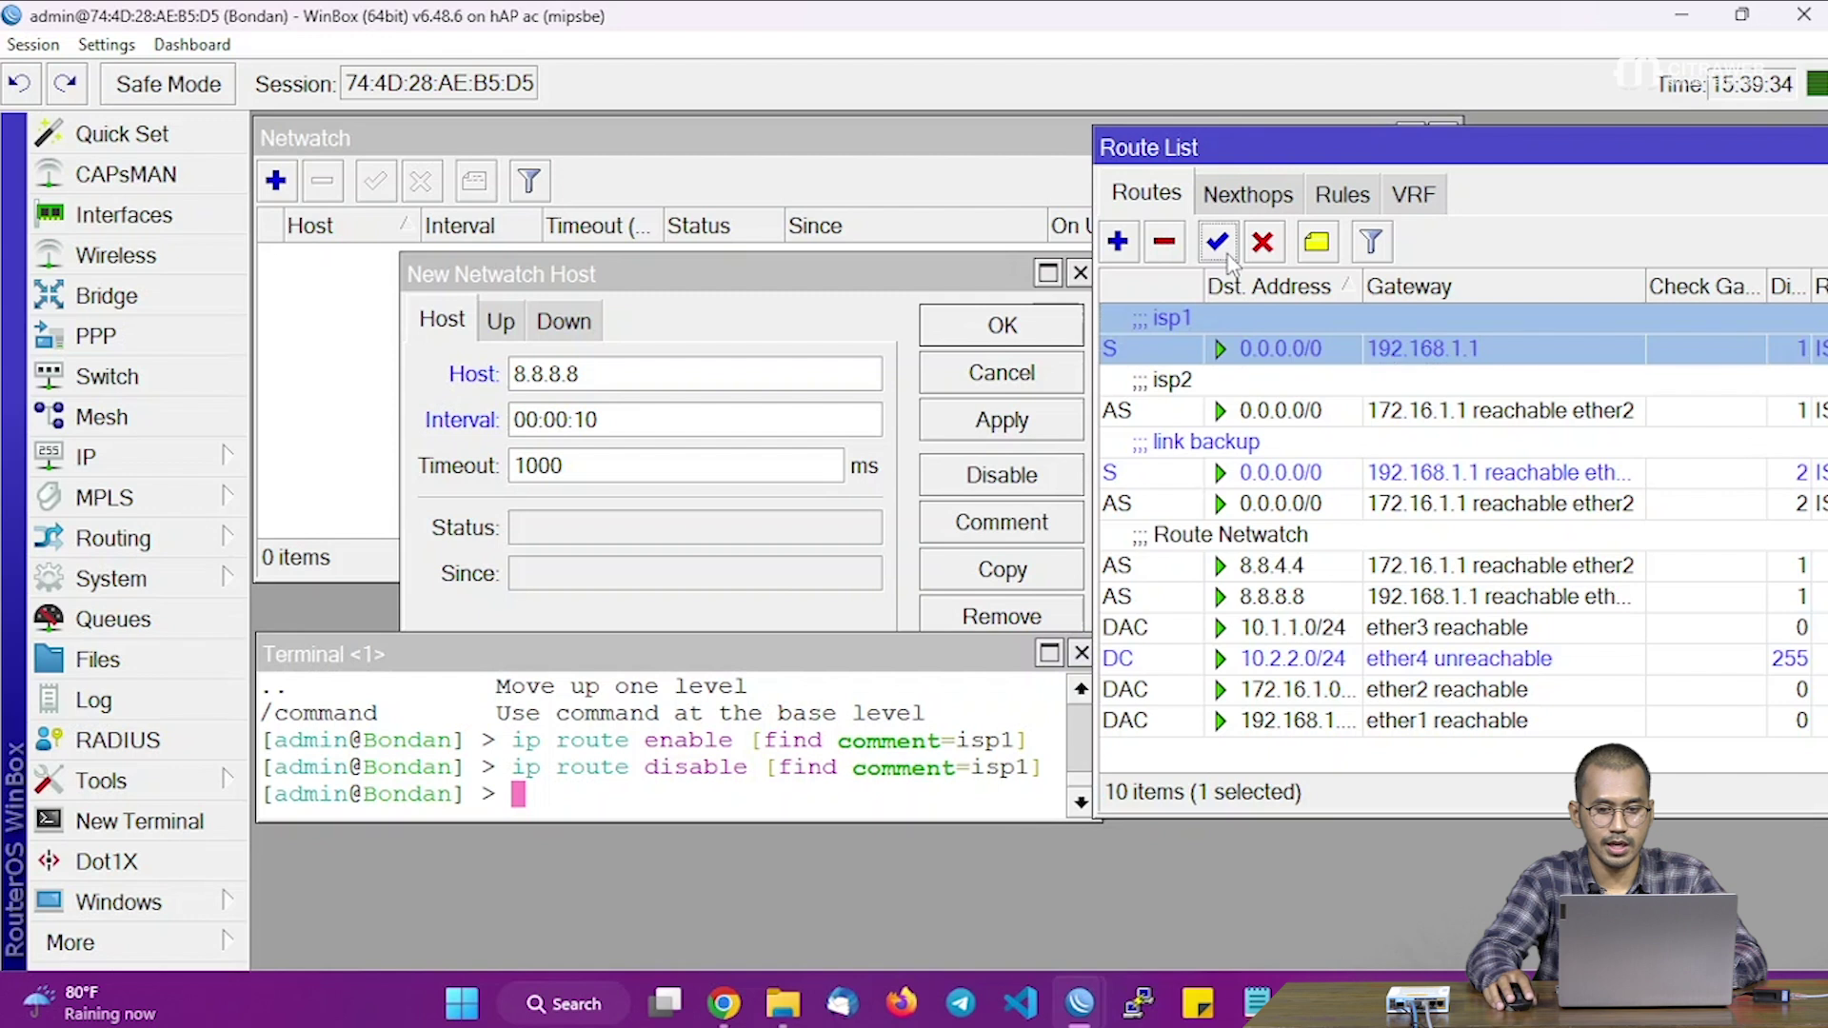
Step: Copy ip route enable [find comment=isp1] from the terminal into the 8.8.8.8 host's On Up script
{"action": "left_click", "coordinate": [885, 738]}
{"action": "left_click_drag", "start_coordinate": [1036, 741], "coordinate": [525, 749]}
{"action": "right_click", "coordinate": [527, 744]}
{"action": "left_click", "coordinate": [574, 761]}
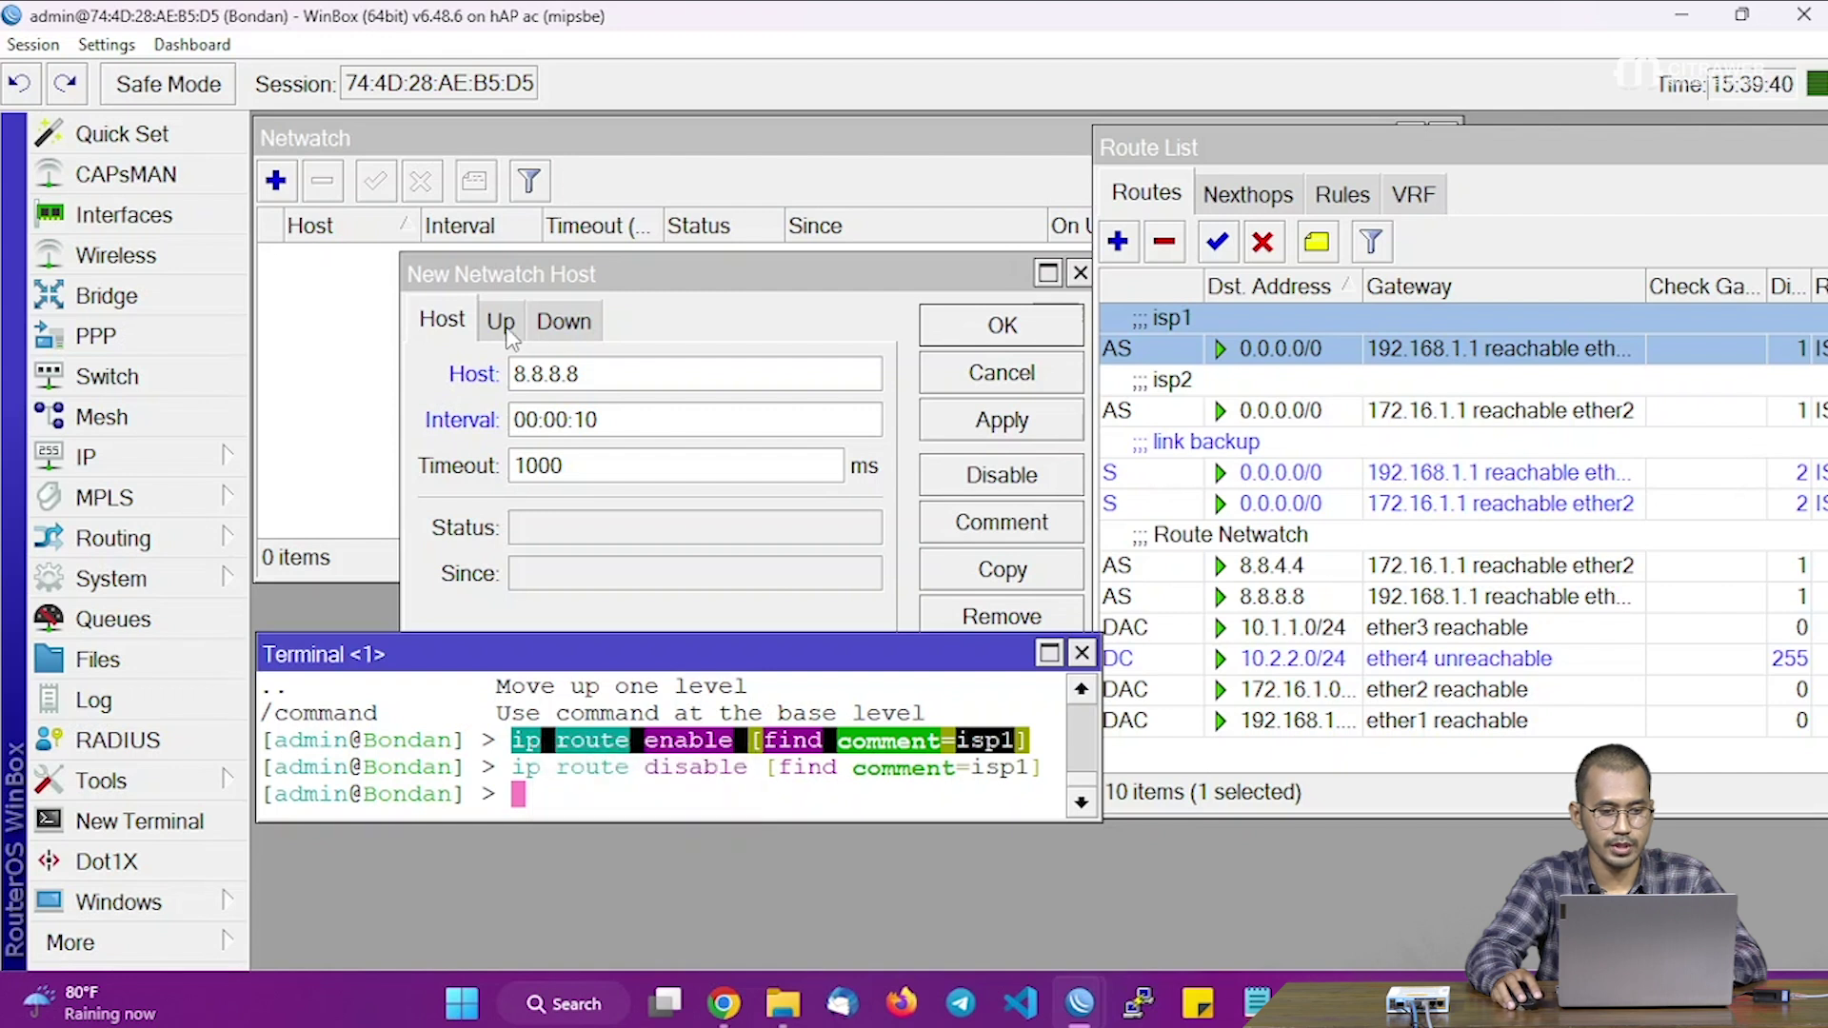
{"action": "left_click", "coordinate": [504, 323]}
{"action": "right_click", "coordinate": [527, 436]}
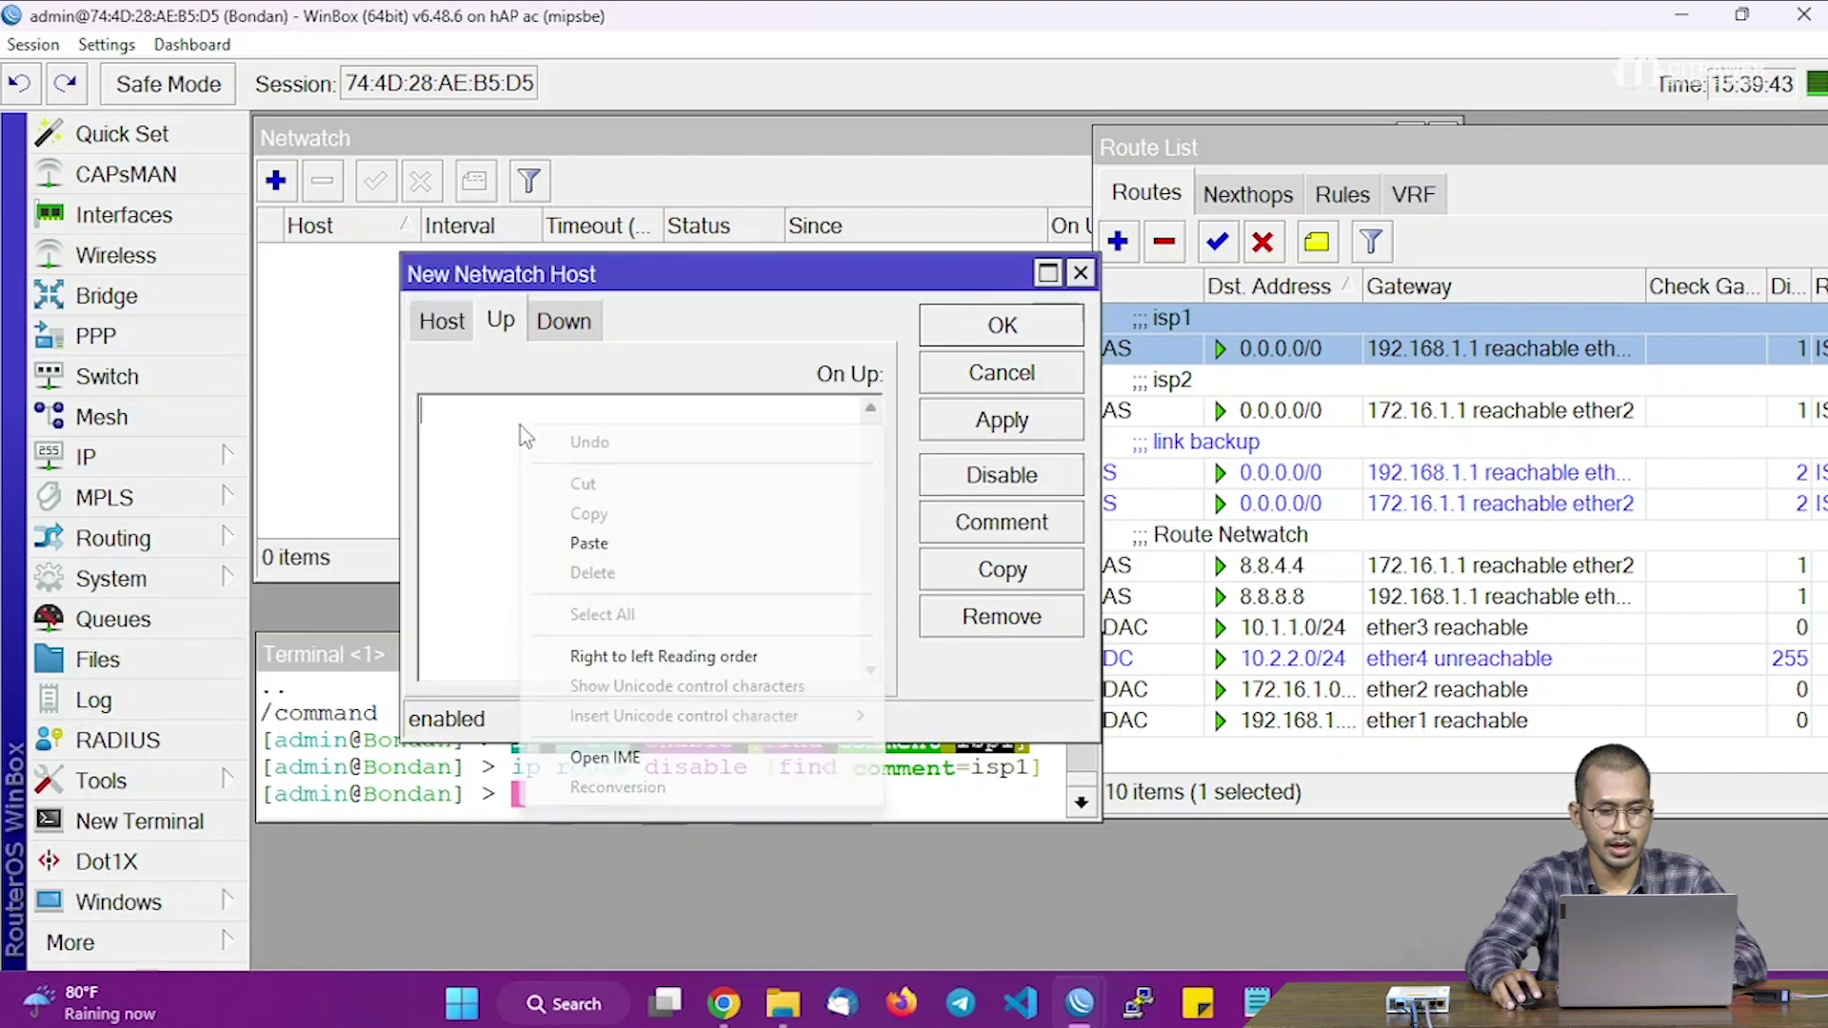
{"action": "left_click", "coordinate": [588, 540]}
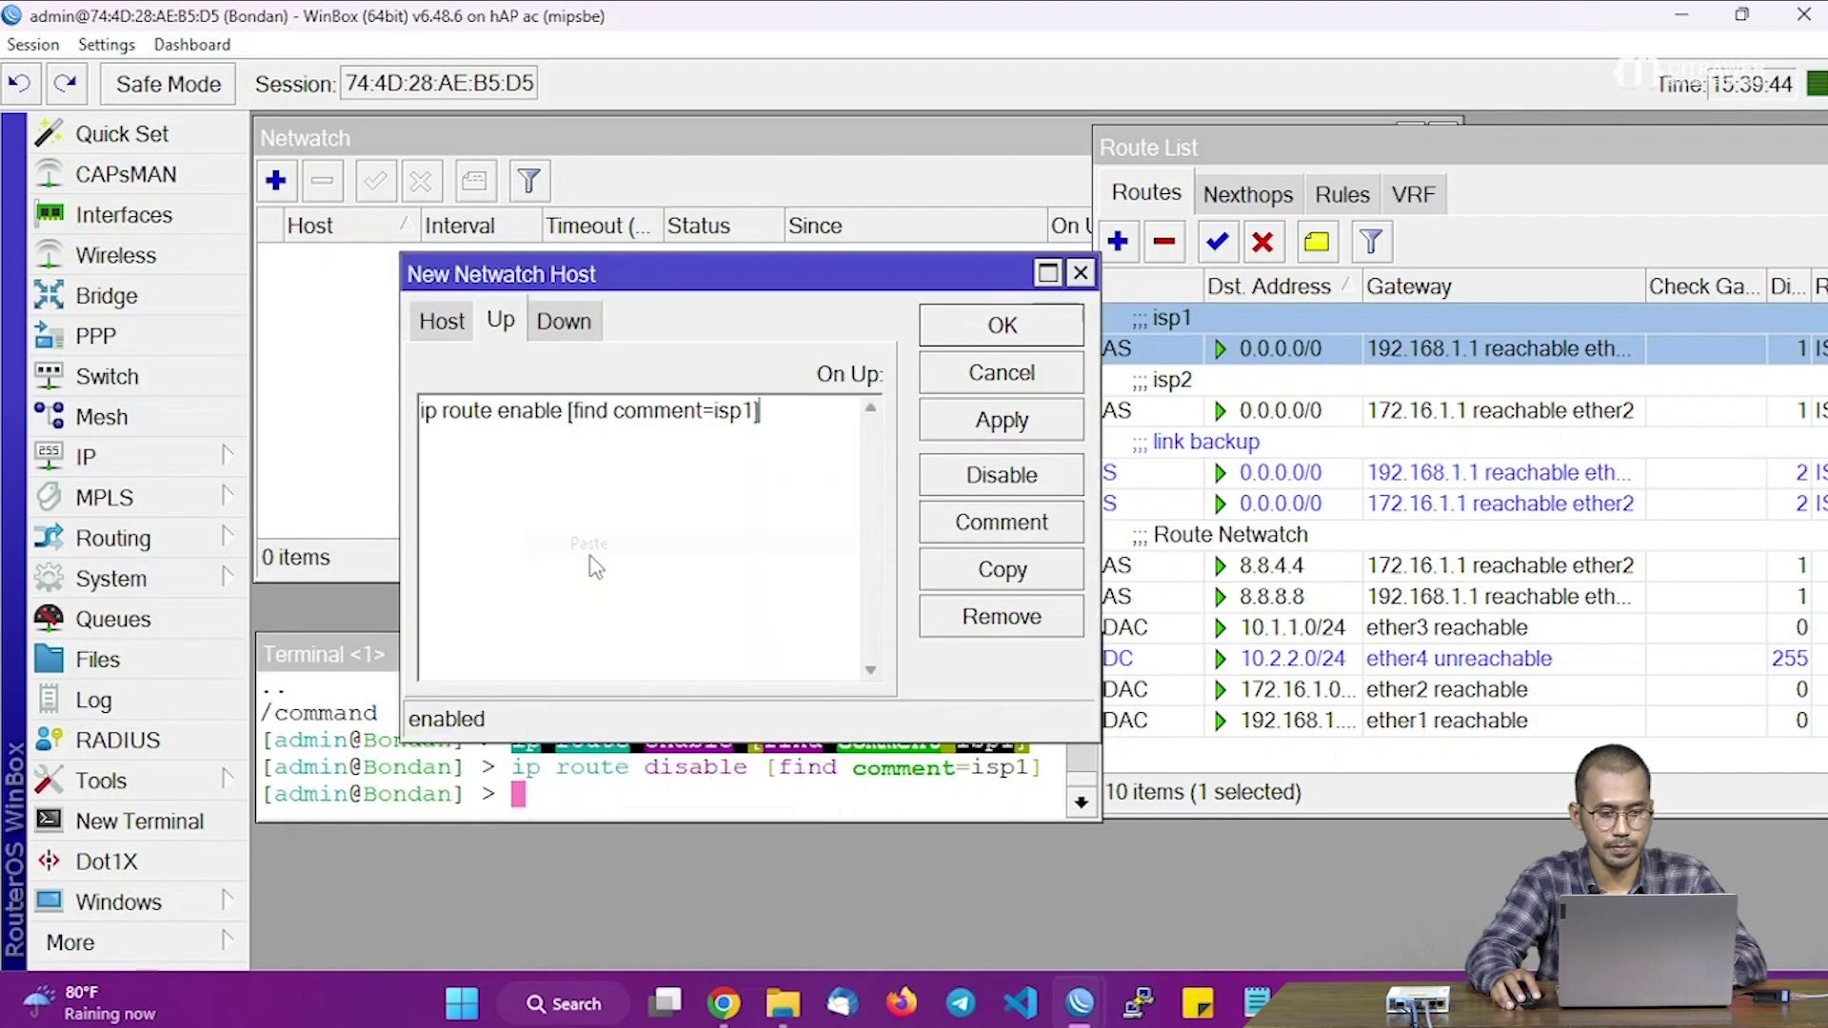
Step: Copy ip route disable [find comment=isp1 from the terminal into the On Down script and save the 8.8.8.8 host
{"action": "left_click", "coordinate": [564, 331]}
{"action": "left_click", "coordinate": [610, 780]}
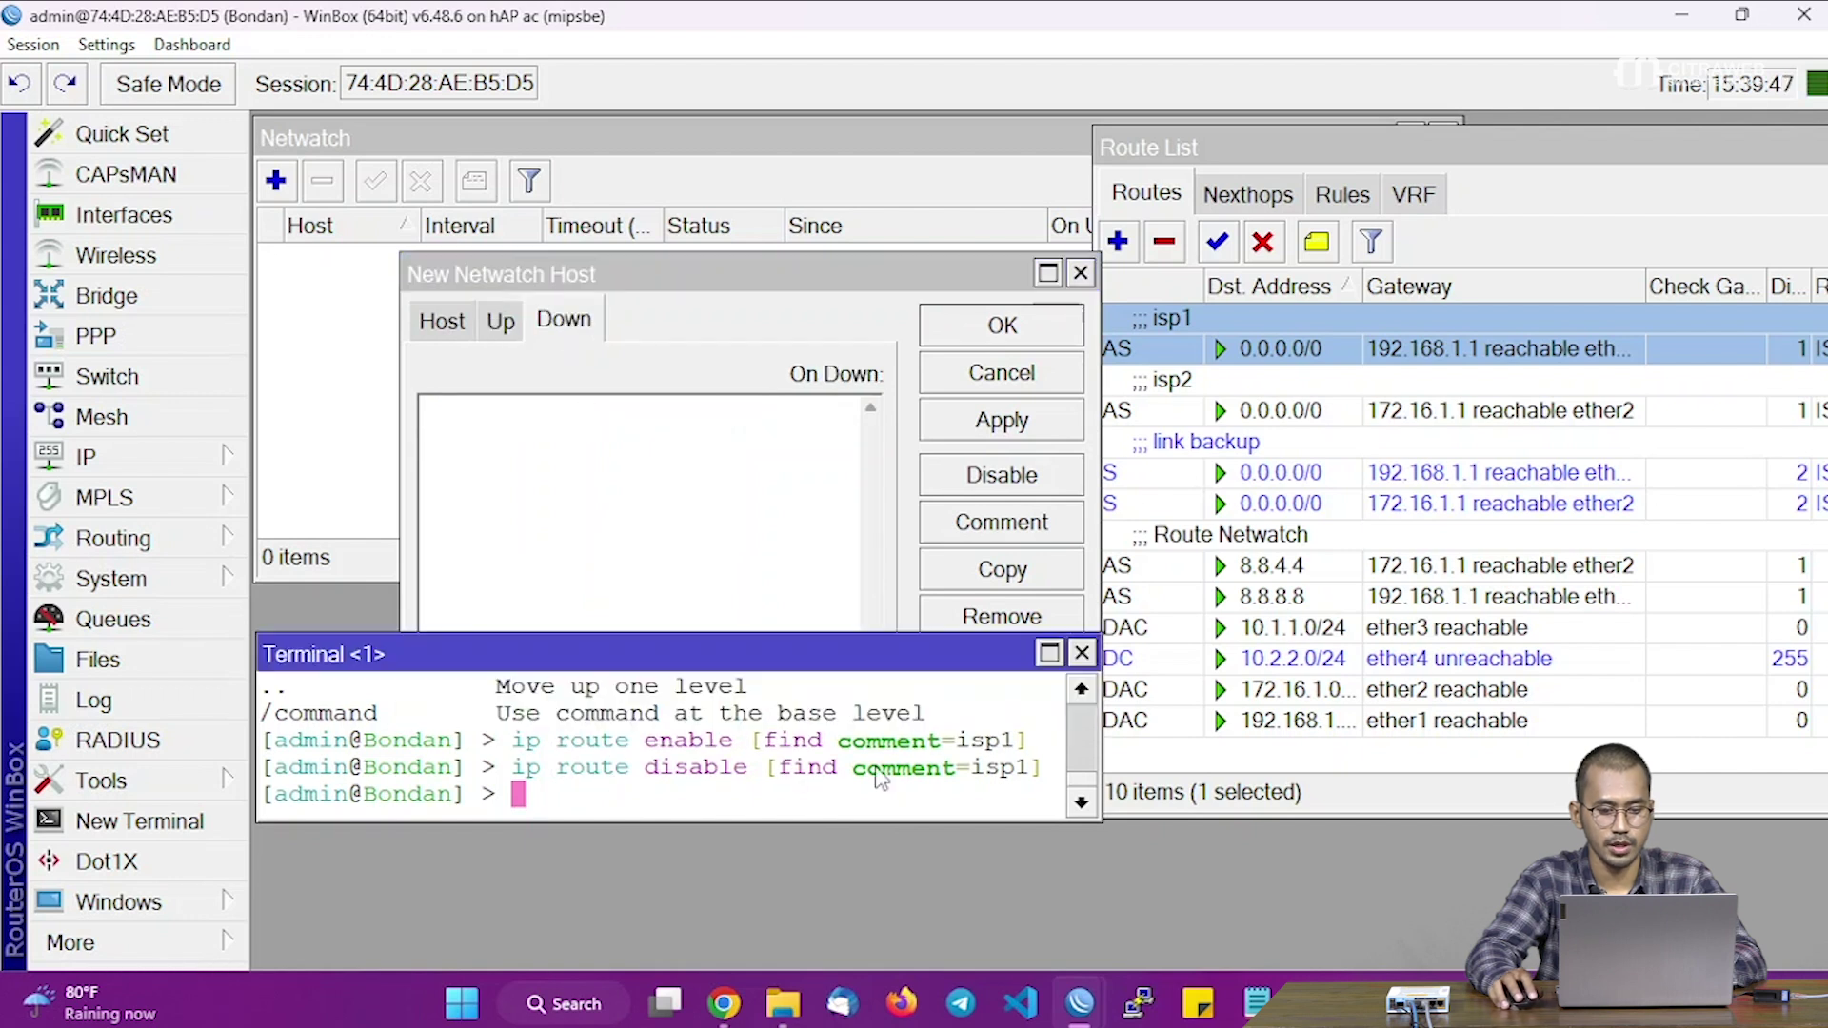
{"action": "left_click_drag", "start_coordinate": [1047, 776], "coordinate": [514, 769]}
{"action": "right_click", "coordinate": [603, 781]}
{"action": "left_click", "coordinate": [605, 787]}
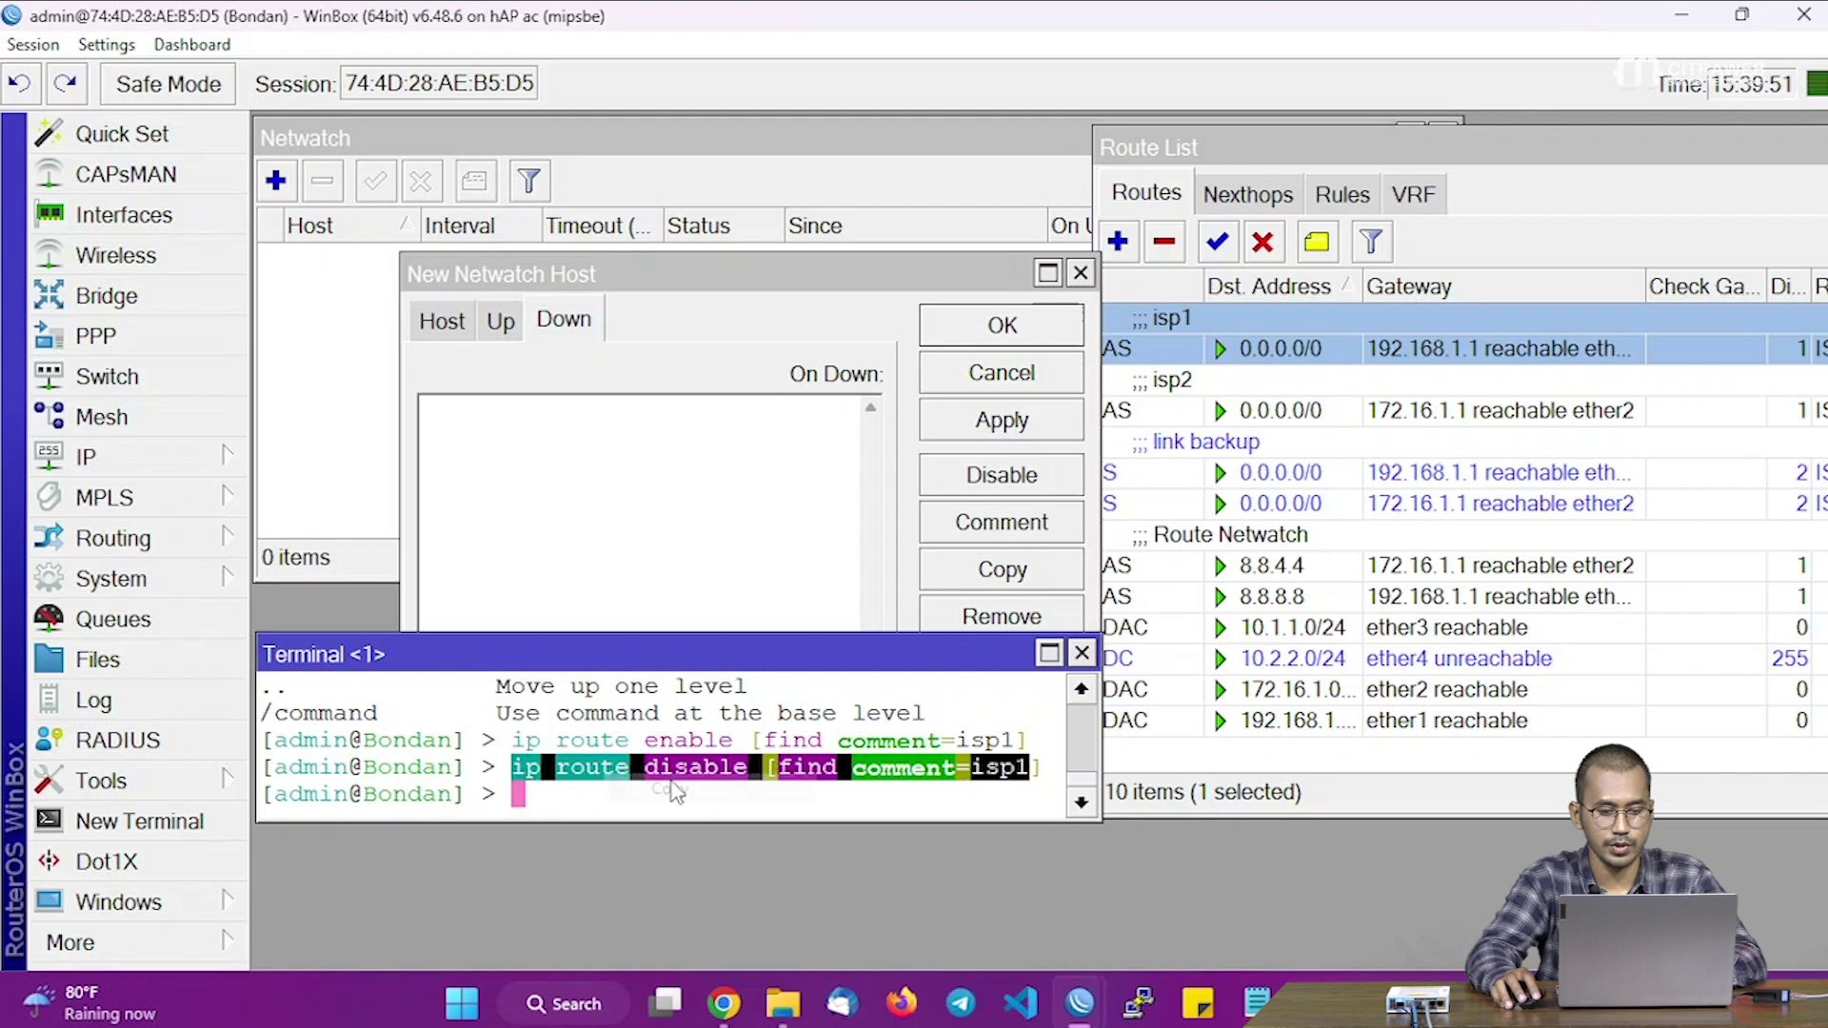
{"action": "left_click", "coordinate": [605, 465]}
{"action": "right_click", "coordinate": [605, 465]}
{"action": "left_click", "coordinate": [678, 576]}
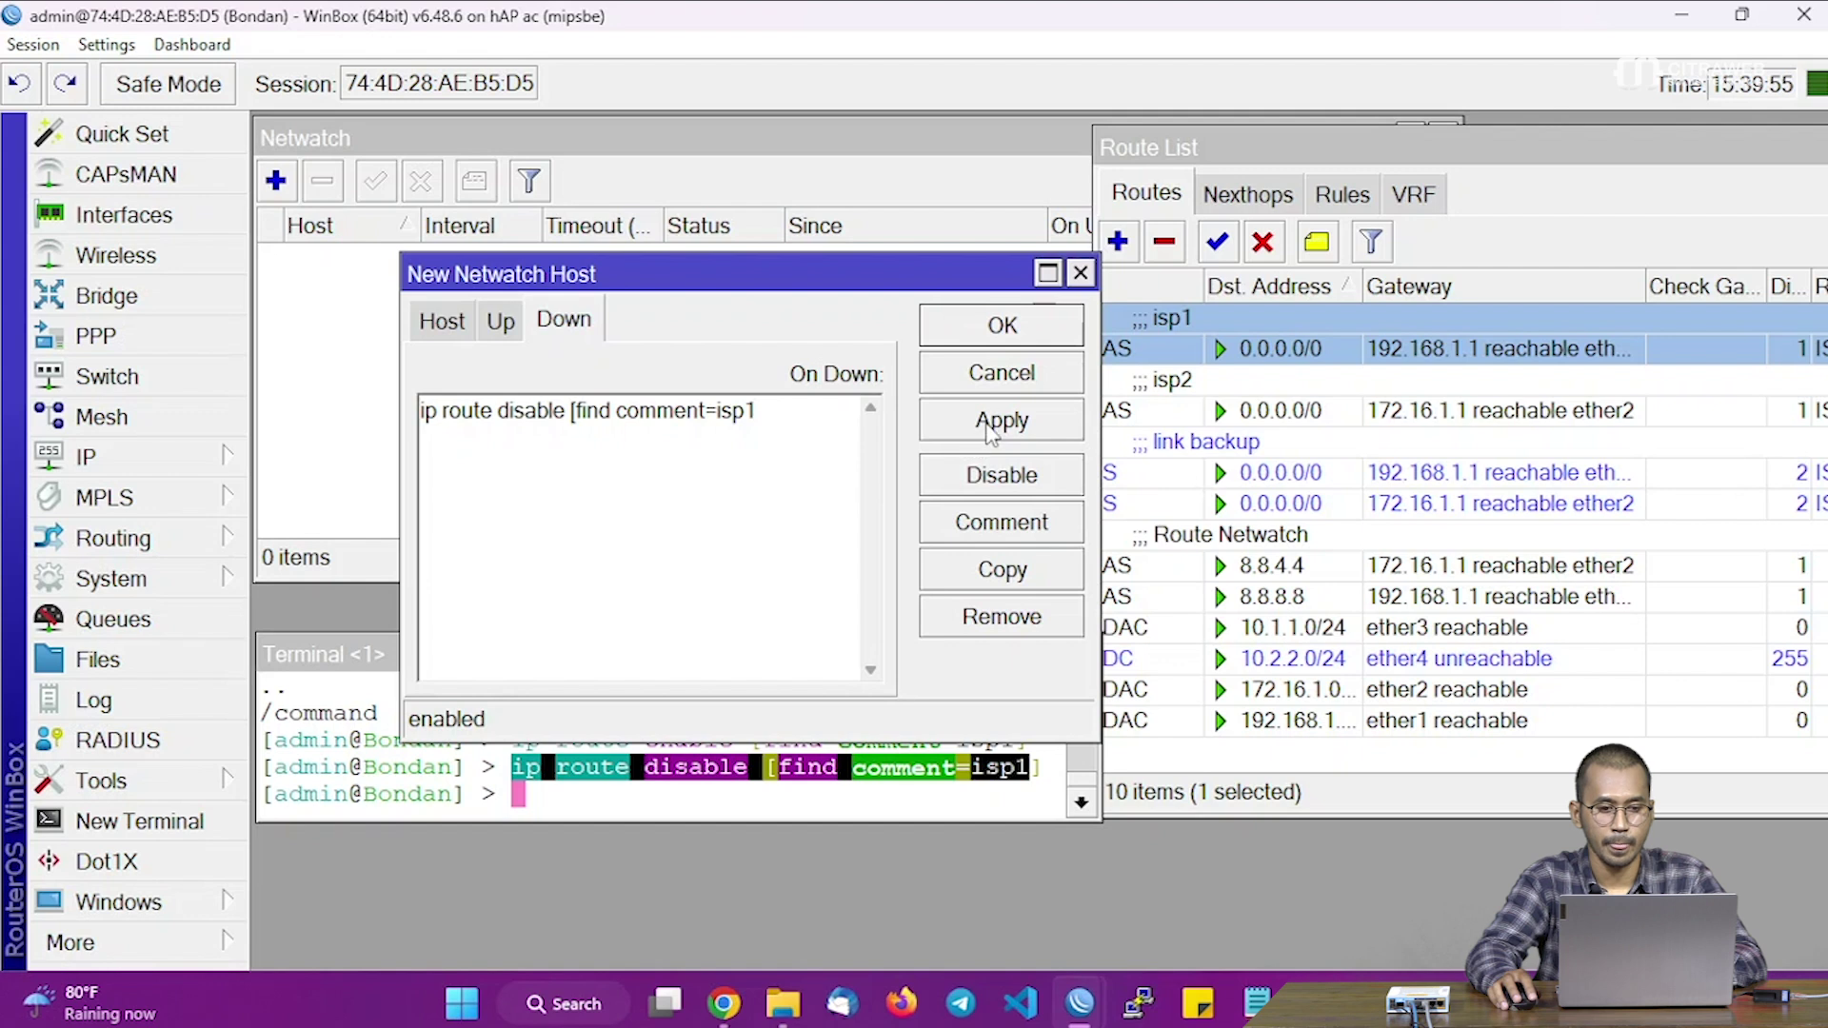
{"action": "left_click", "coordinate": [994, 422]}
{"action": "left_click", "coordinate": [997, 338]}
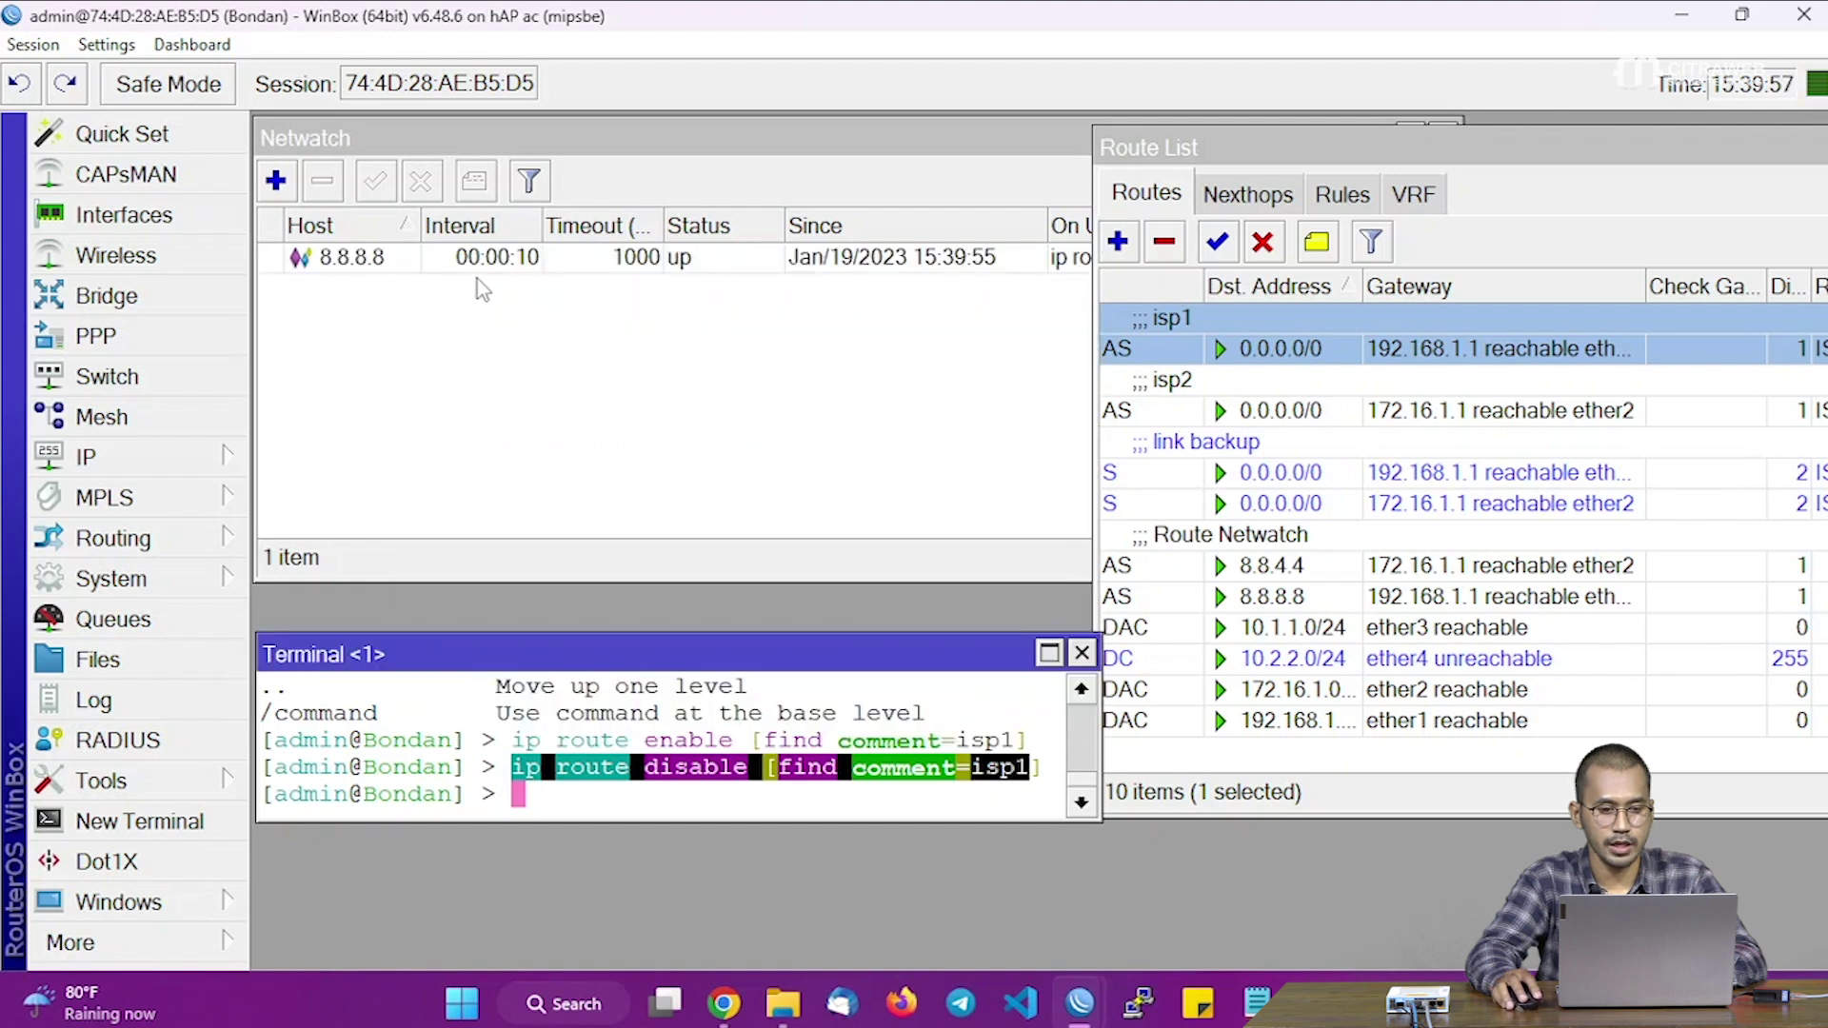
Step: Duplicate the 8.8.8.8 Netwatch entry and set the copy's host to 8.8.4.4
{"action": "left_click", "coordinate": [499, 262]}
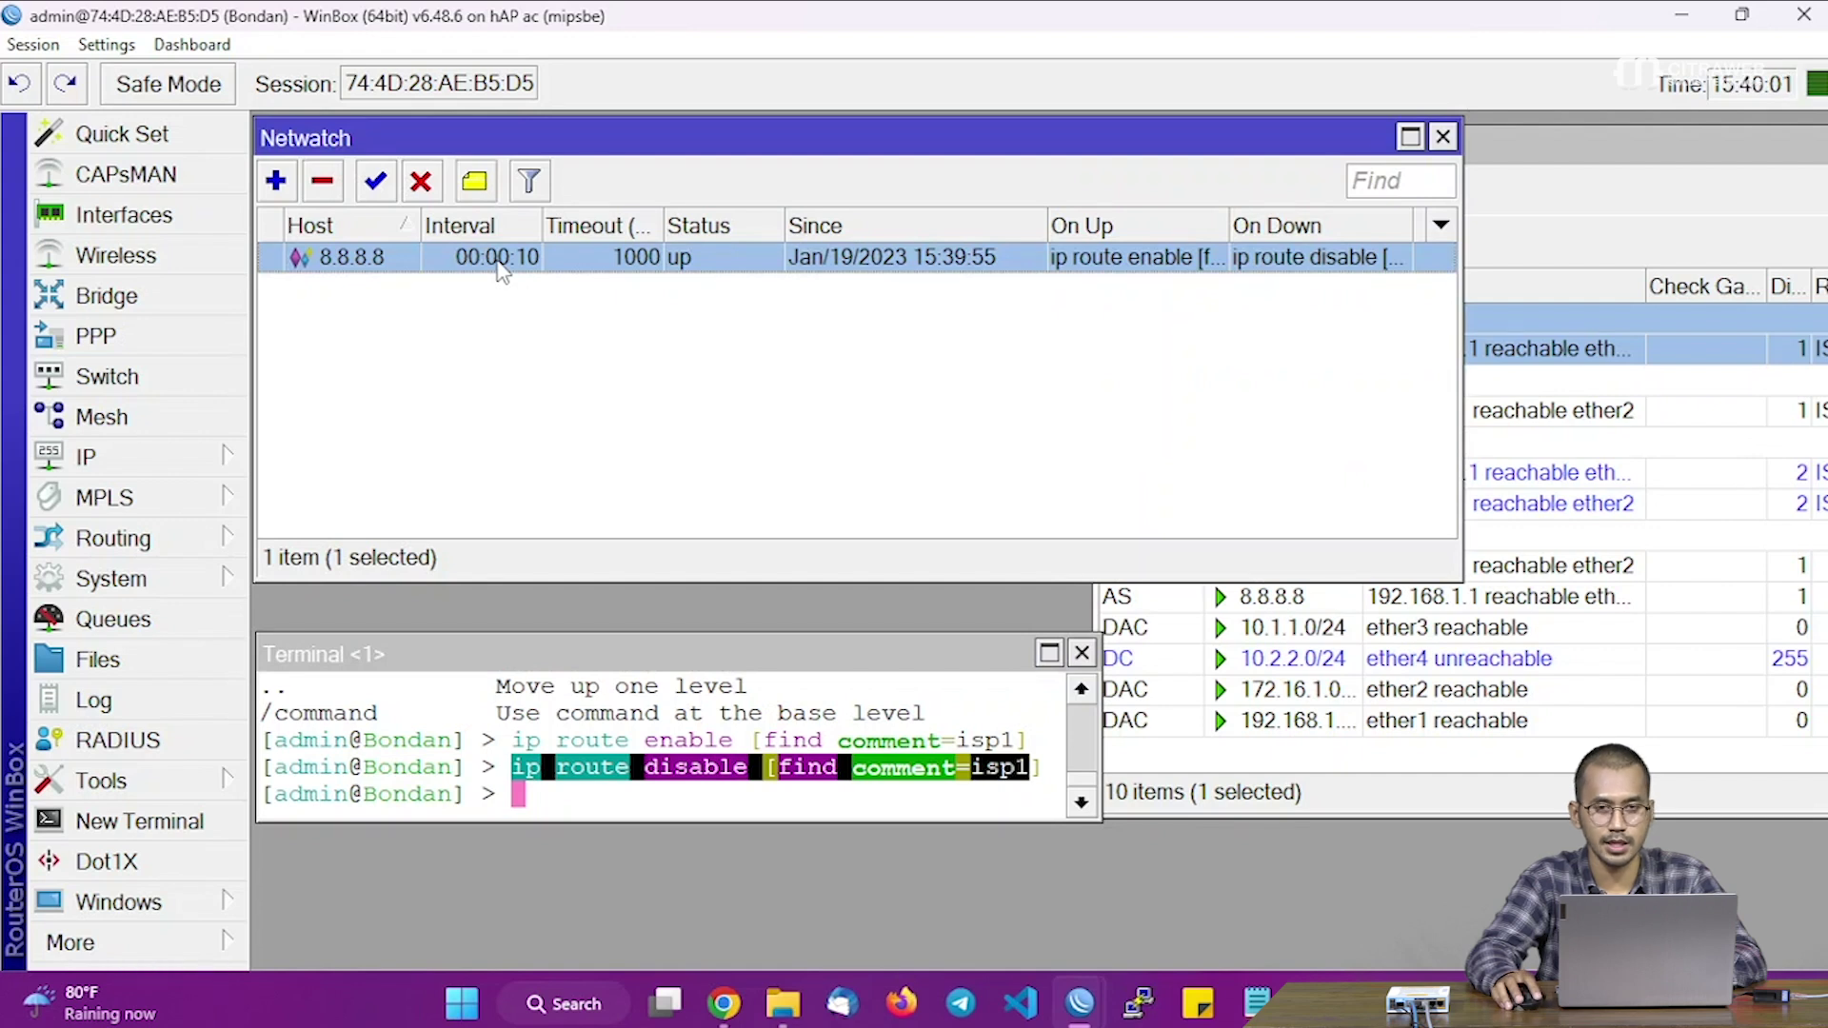
{"action": "double_click", "coordinate": [499, 263]}
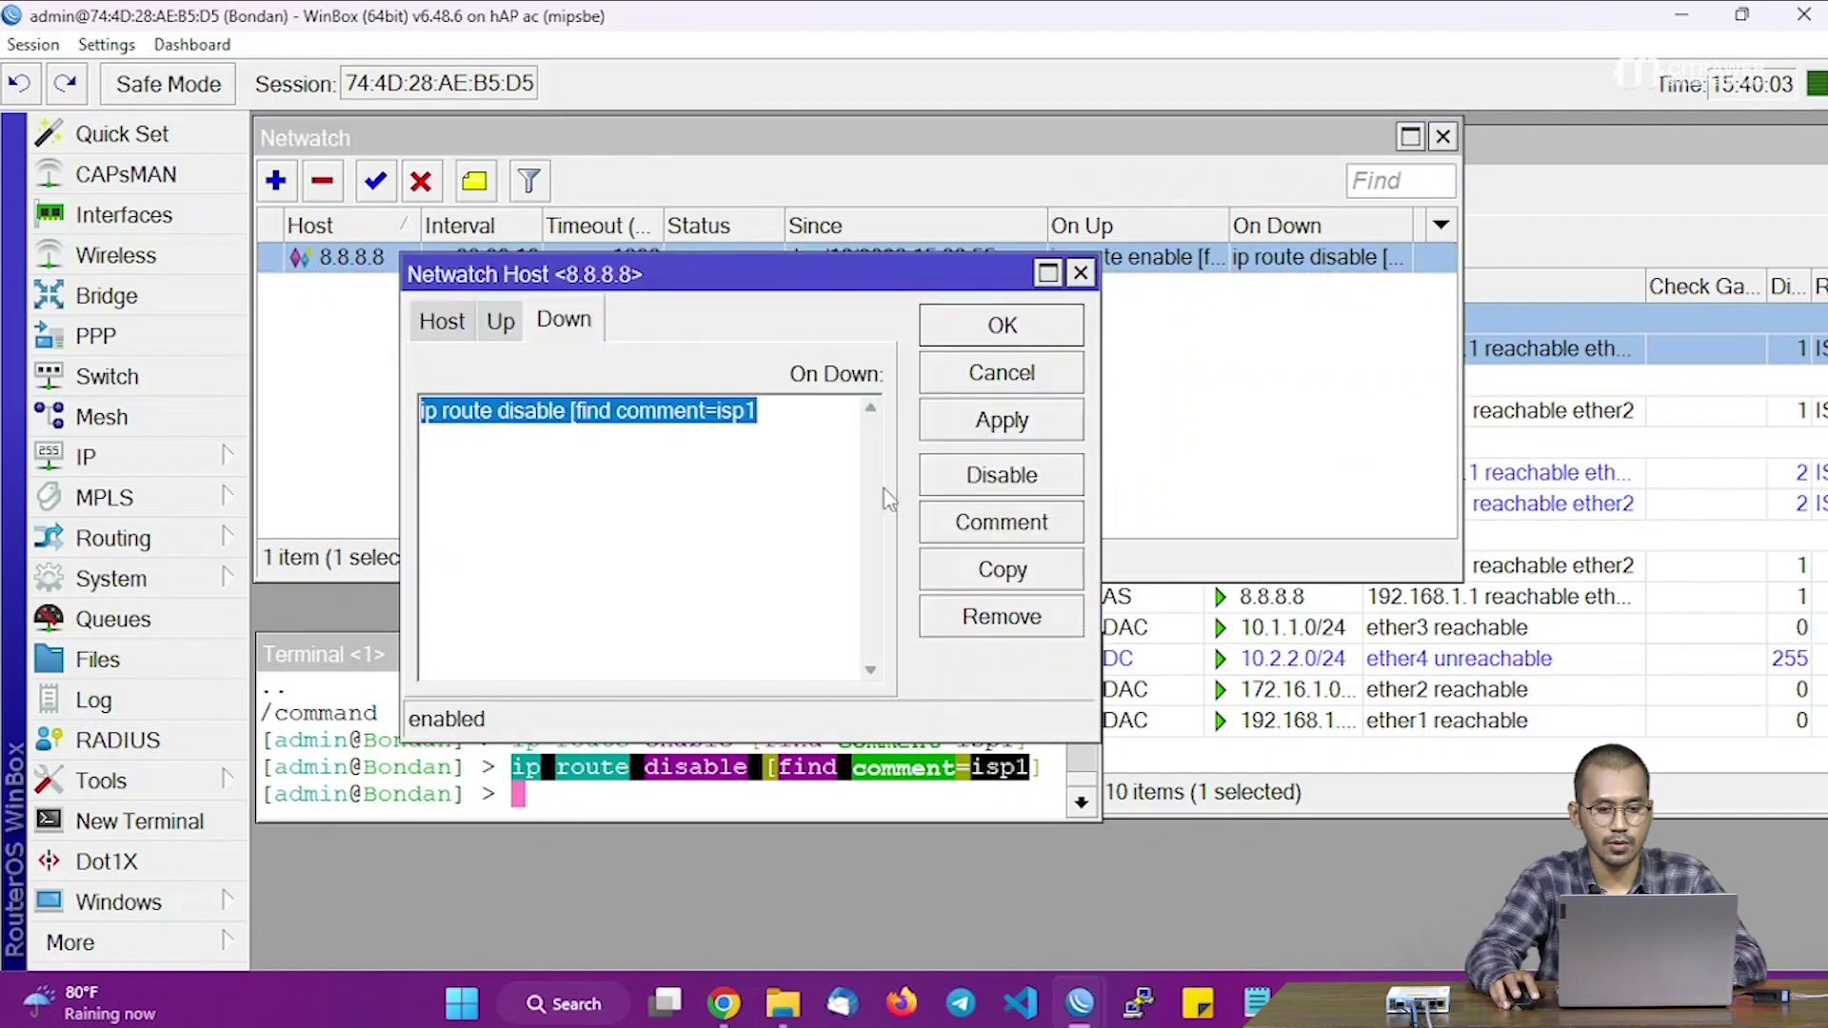
{"action": "left_click", "coordinate": [985, 575]}
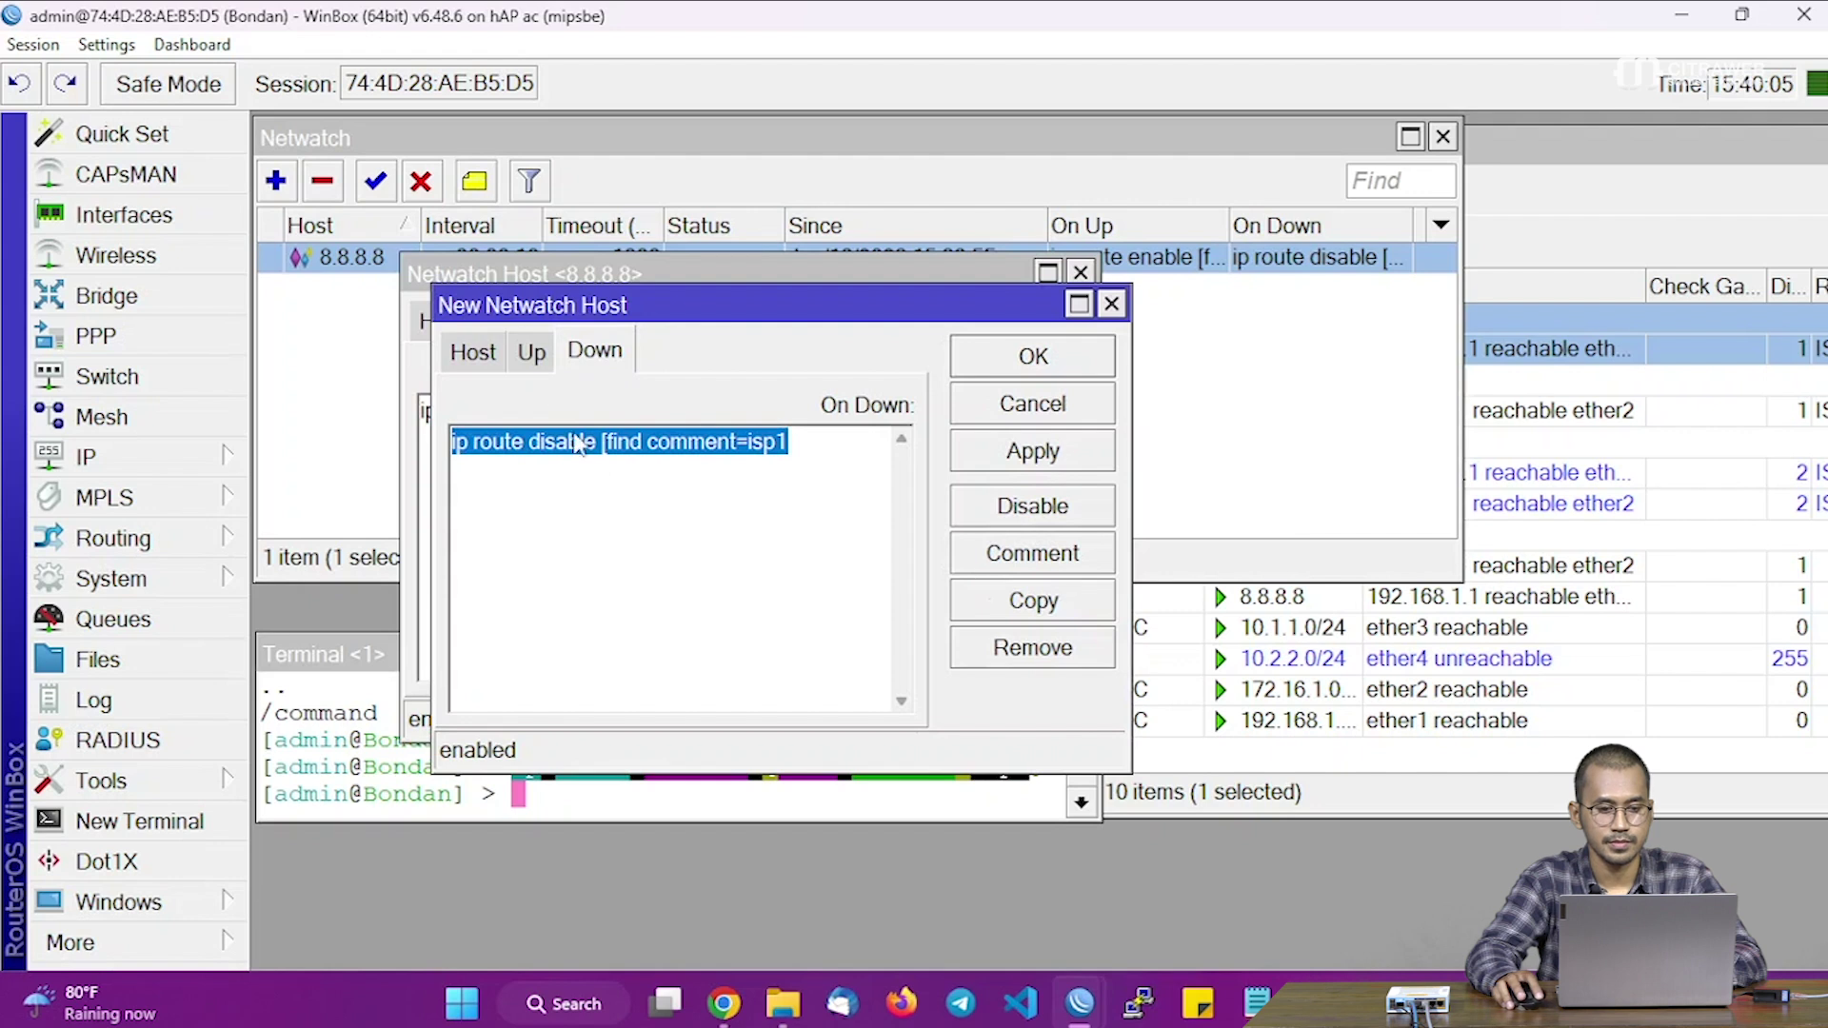
{"action": "left_click", "coordinate": [476, 355]}
{"action": "left_click_drag", "start_coordinate": [577, 405], "coordinate": [655, 414]}
{"action": "type", "text": "4.4"}
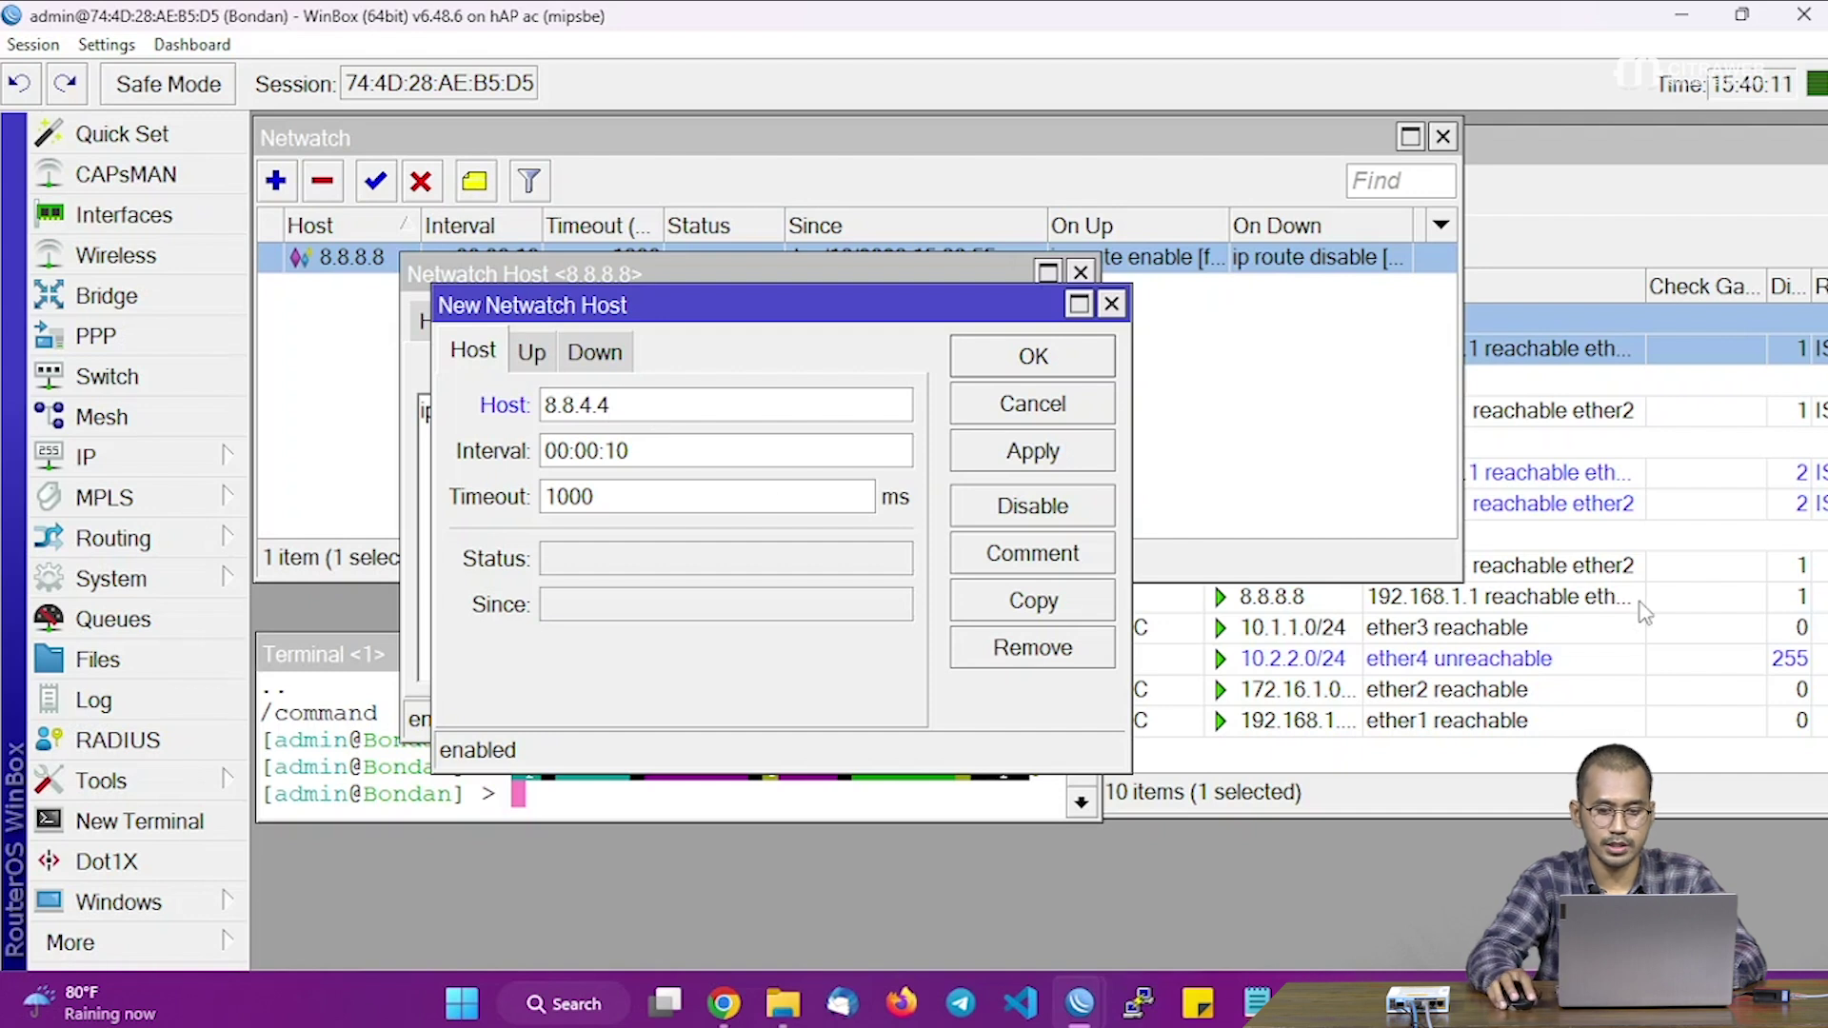
Step: Set the new 8.8.4.4 Netwatch host's On Up script to ip route enable [find comment=isp2], checking the comment against the route list
{"action": "left_click", "coordinate": [1366, 567]}
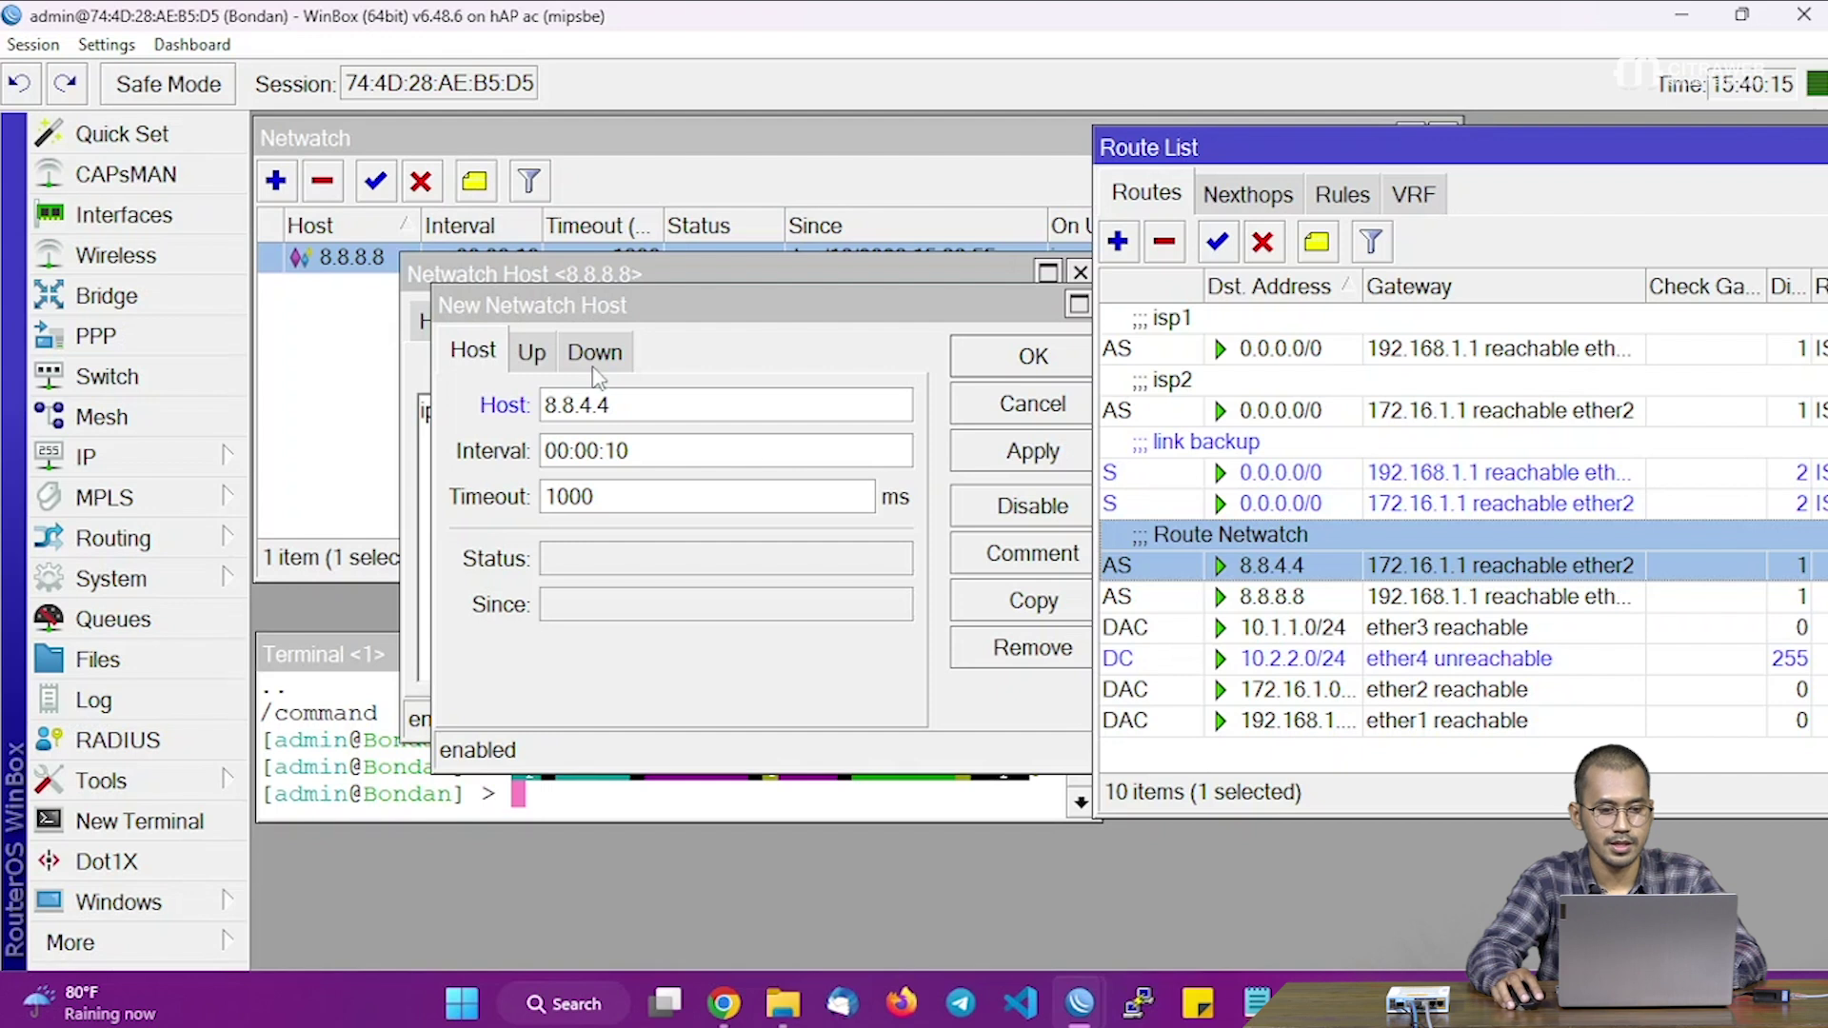
{"action": "left_click", "coordinate": [533, 354]}
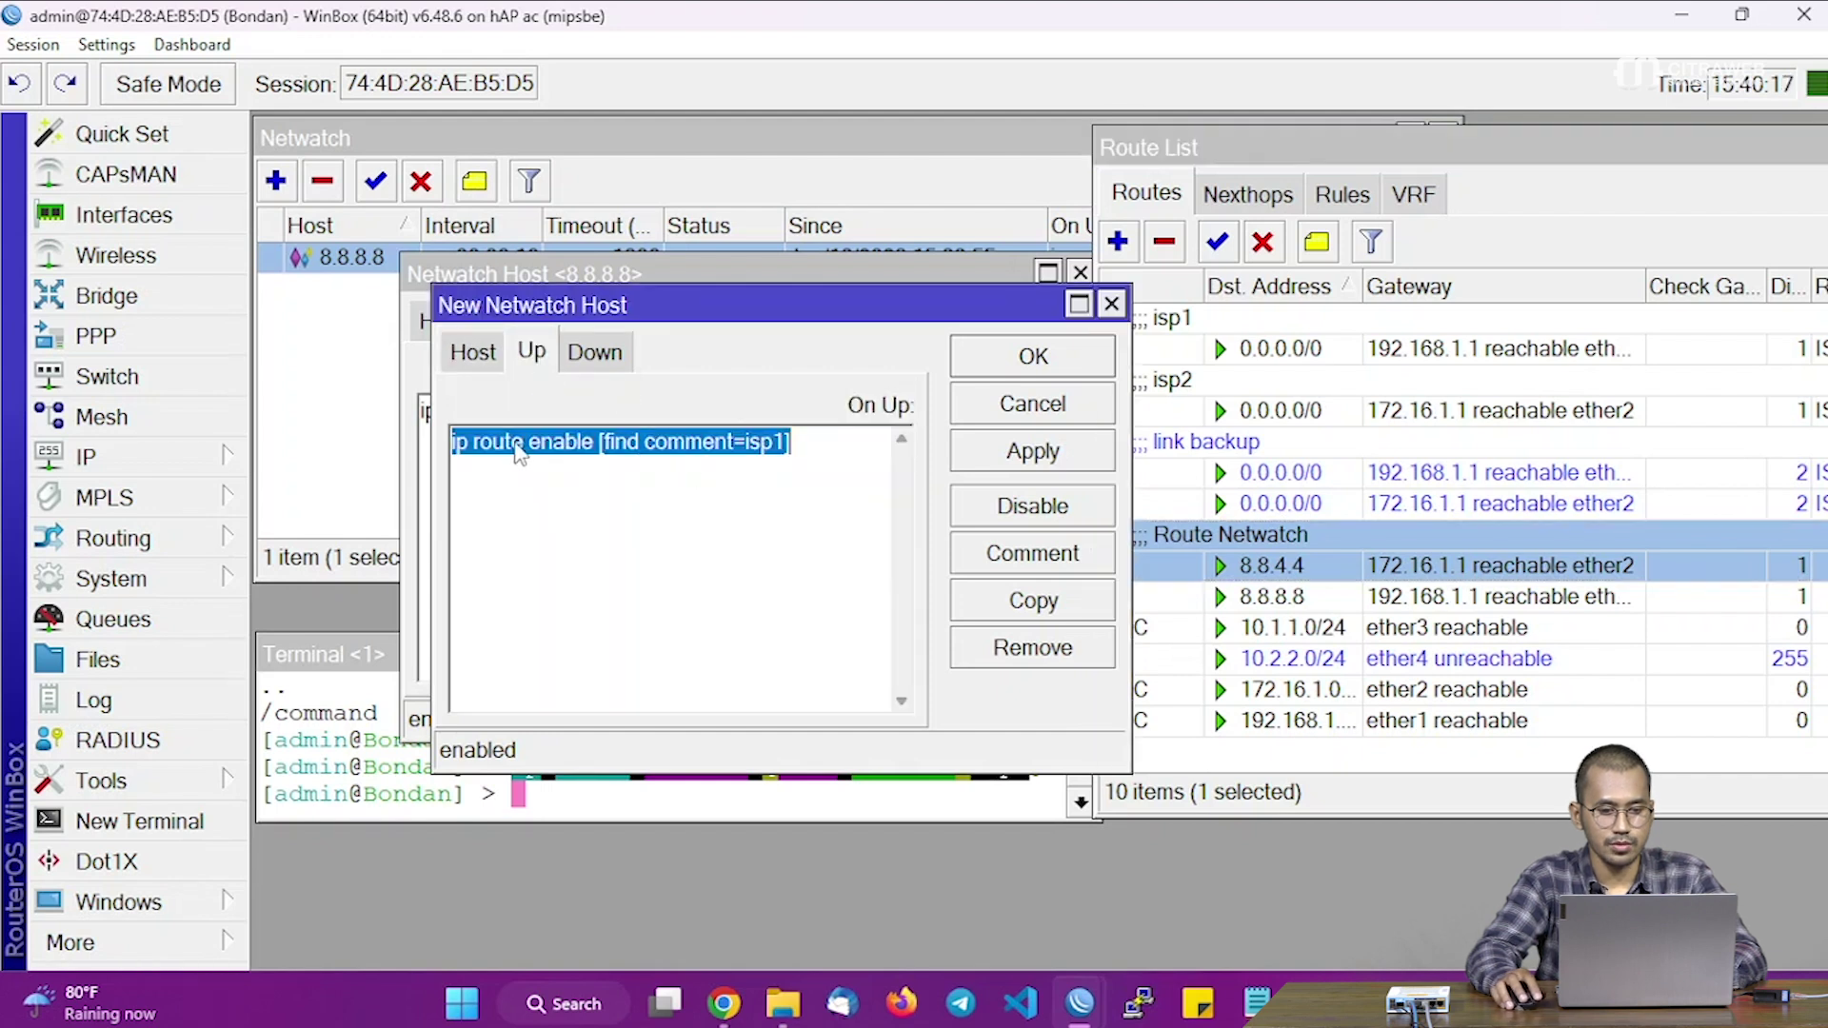
{"action": "left_click", "coordinate": [779, 446]}
{"action": "key", "text": "BackSpace"}
{"action": "type", "text": "2"}
{"action": "left_click", "coordinate": [1207, 390]}
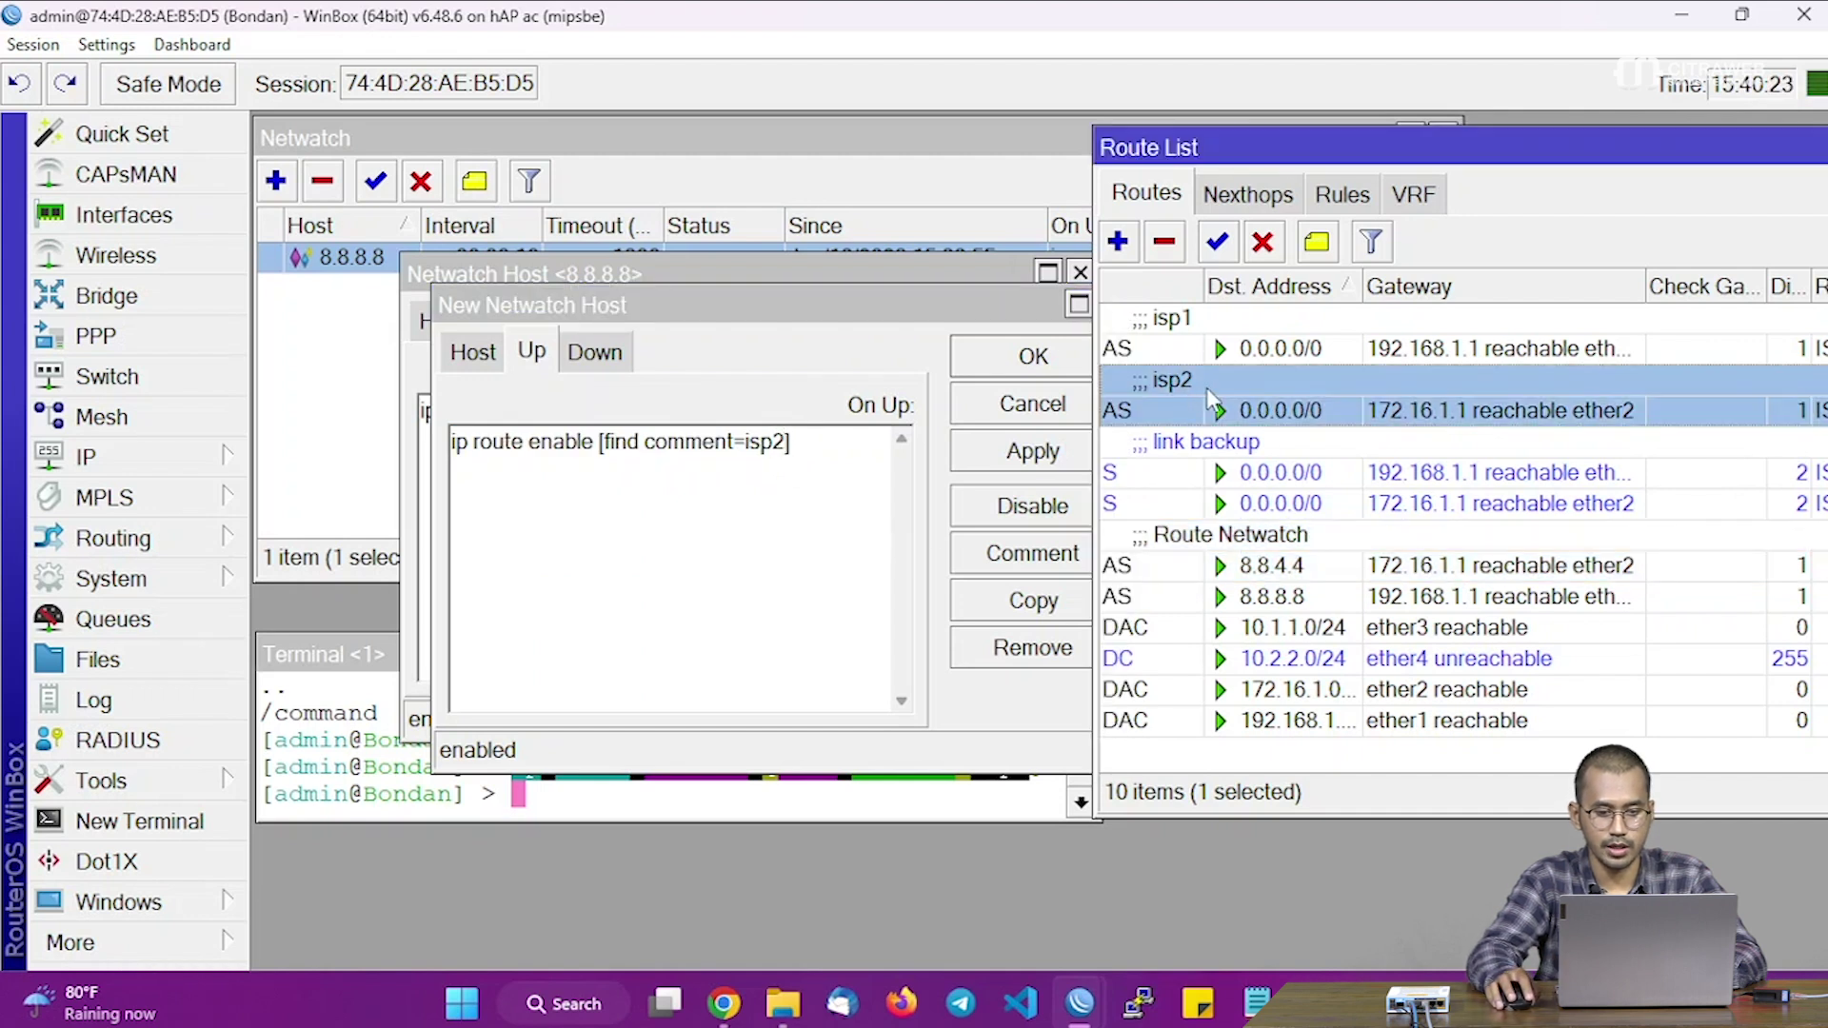
Step: Set the 8.8.4.4 host's On Down script to ip route disable [find comment=isp2] and save the host
{"action": "left_click", "coordinate": [594, 364]}
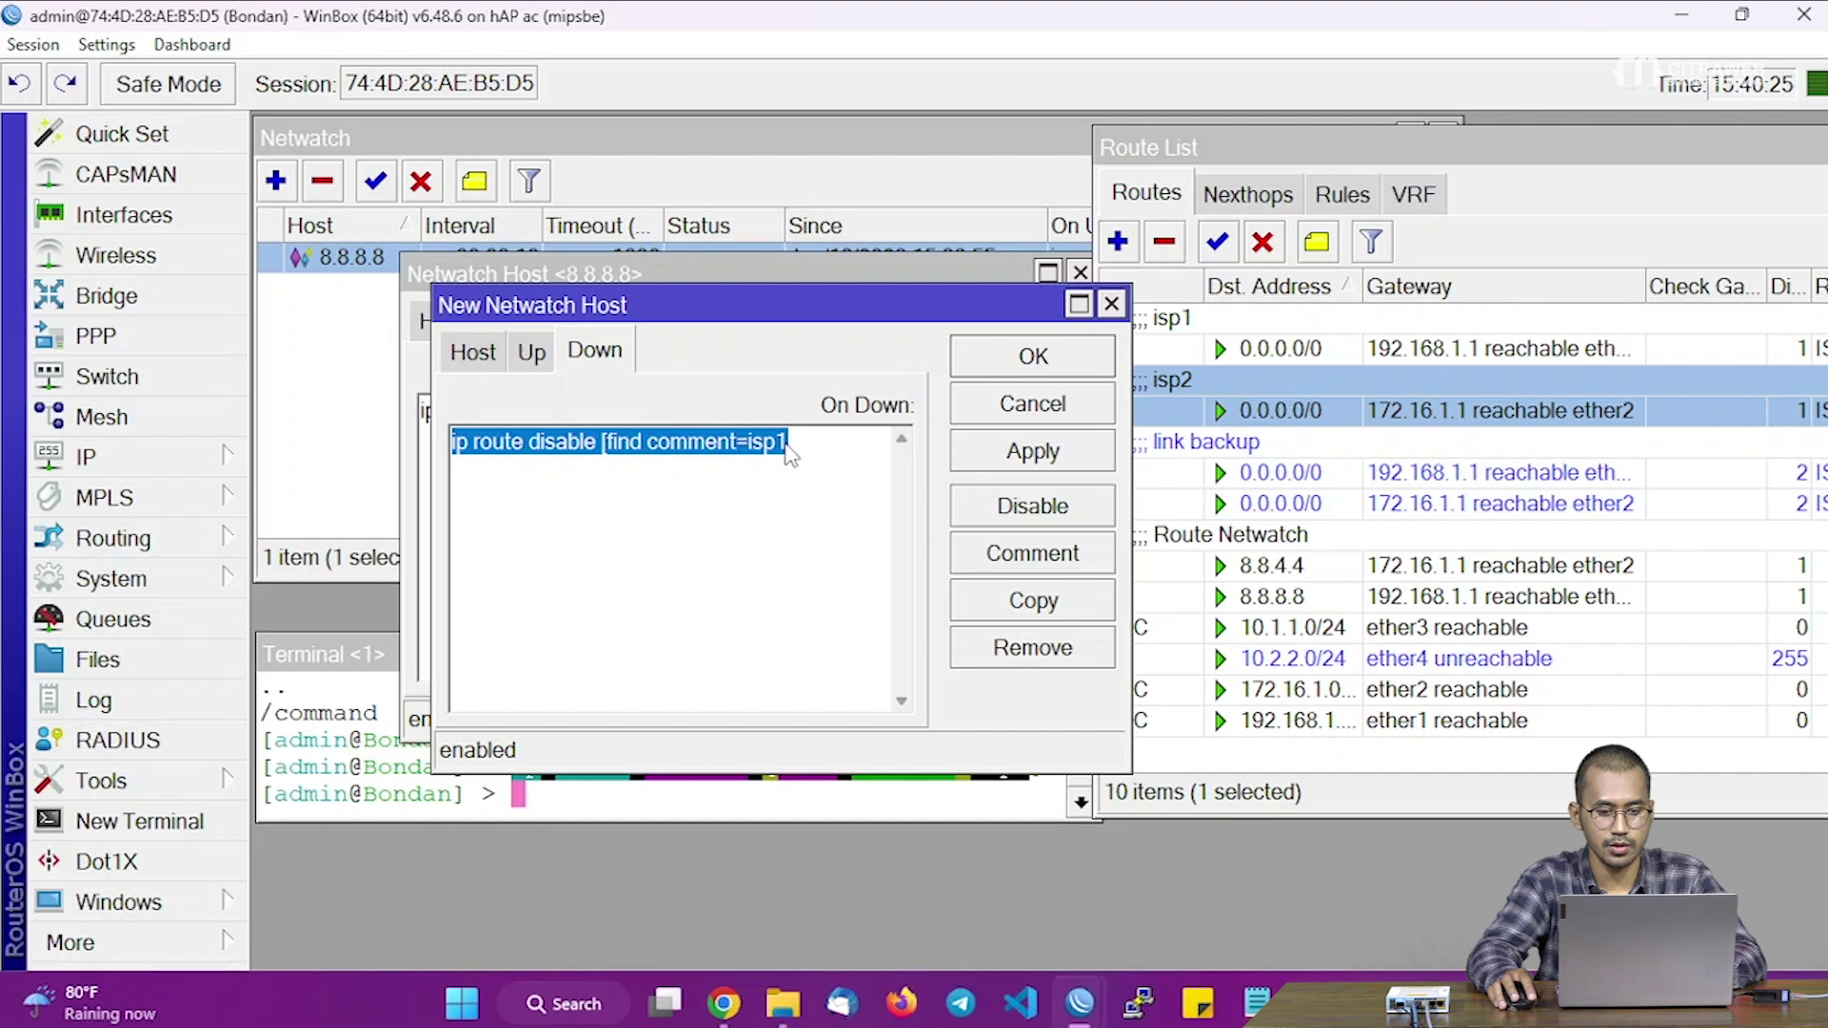
{"action": "left_click", "coordinate": [807, 453]}
{"action": "key", "text": "BackSpace"}
{"action": "type", "text": "2"}
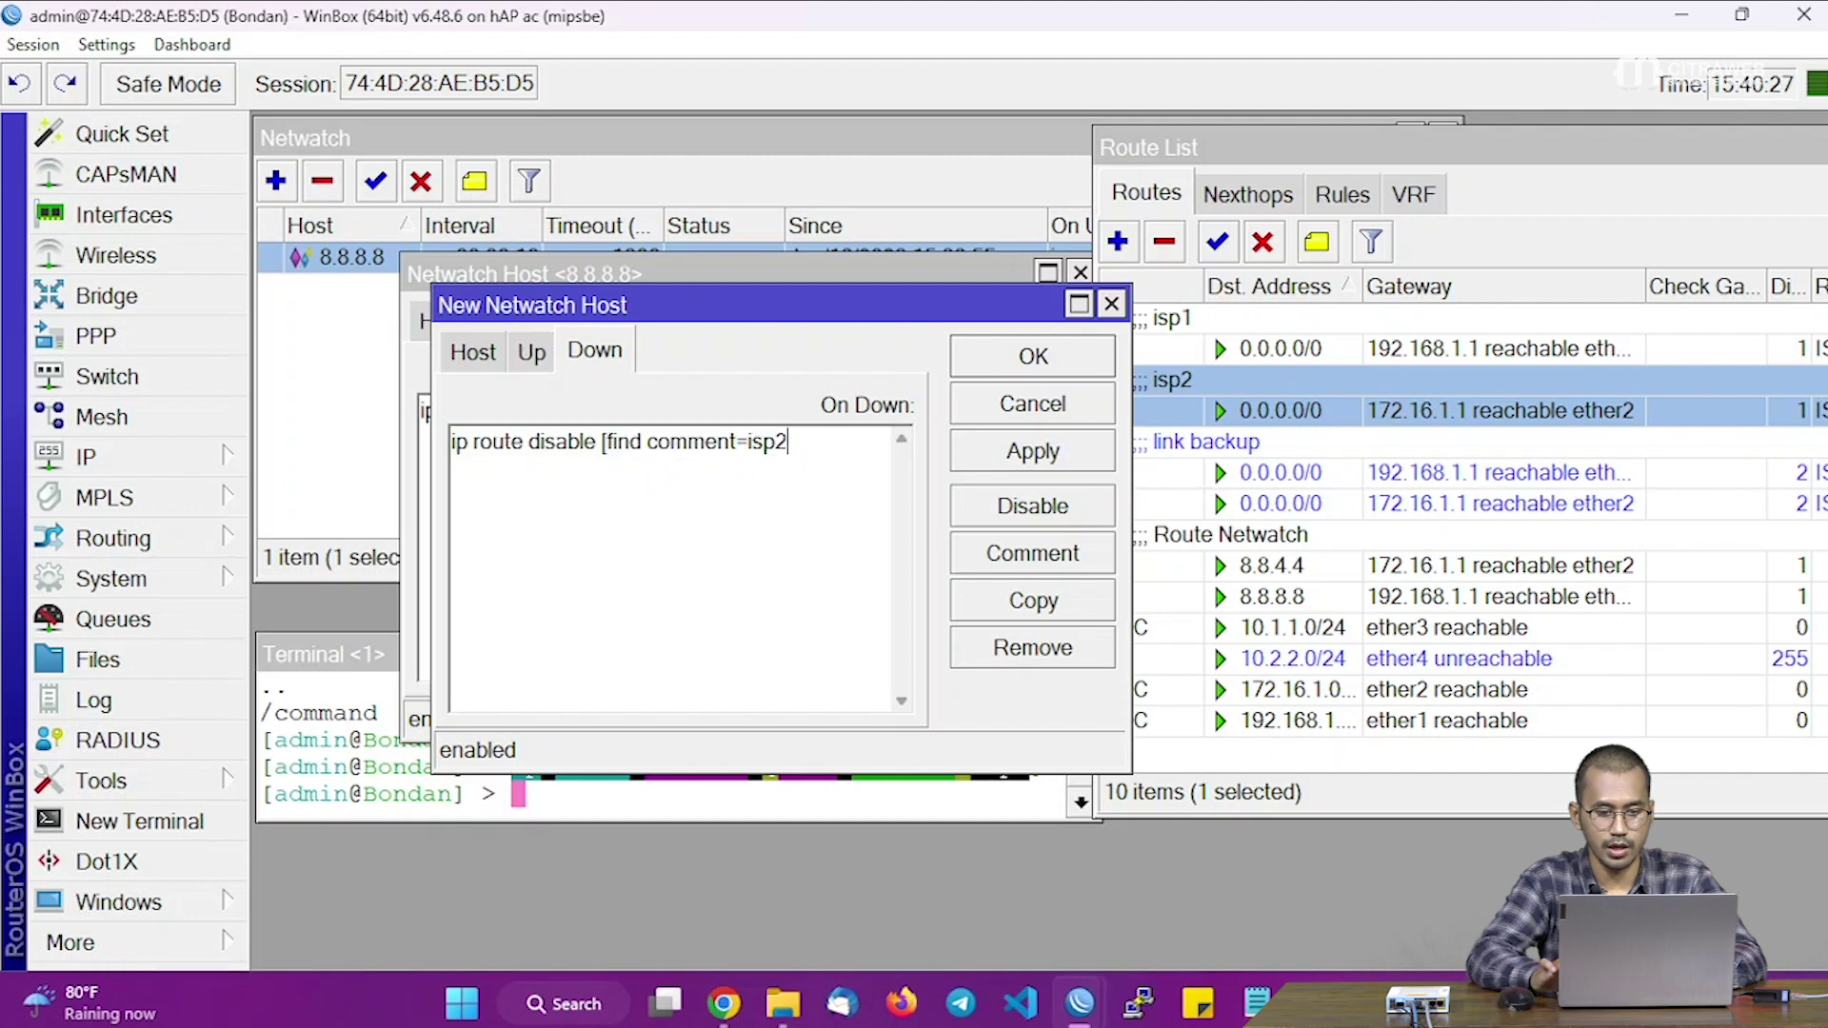
{"action": "type", "text": "]"}
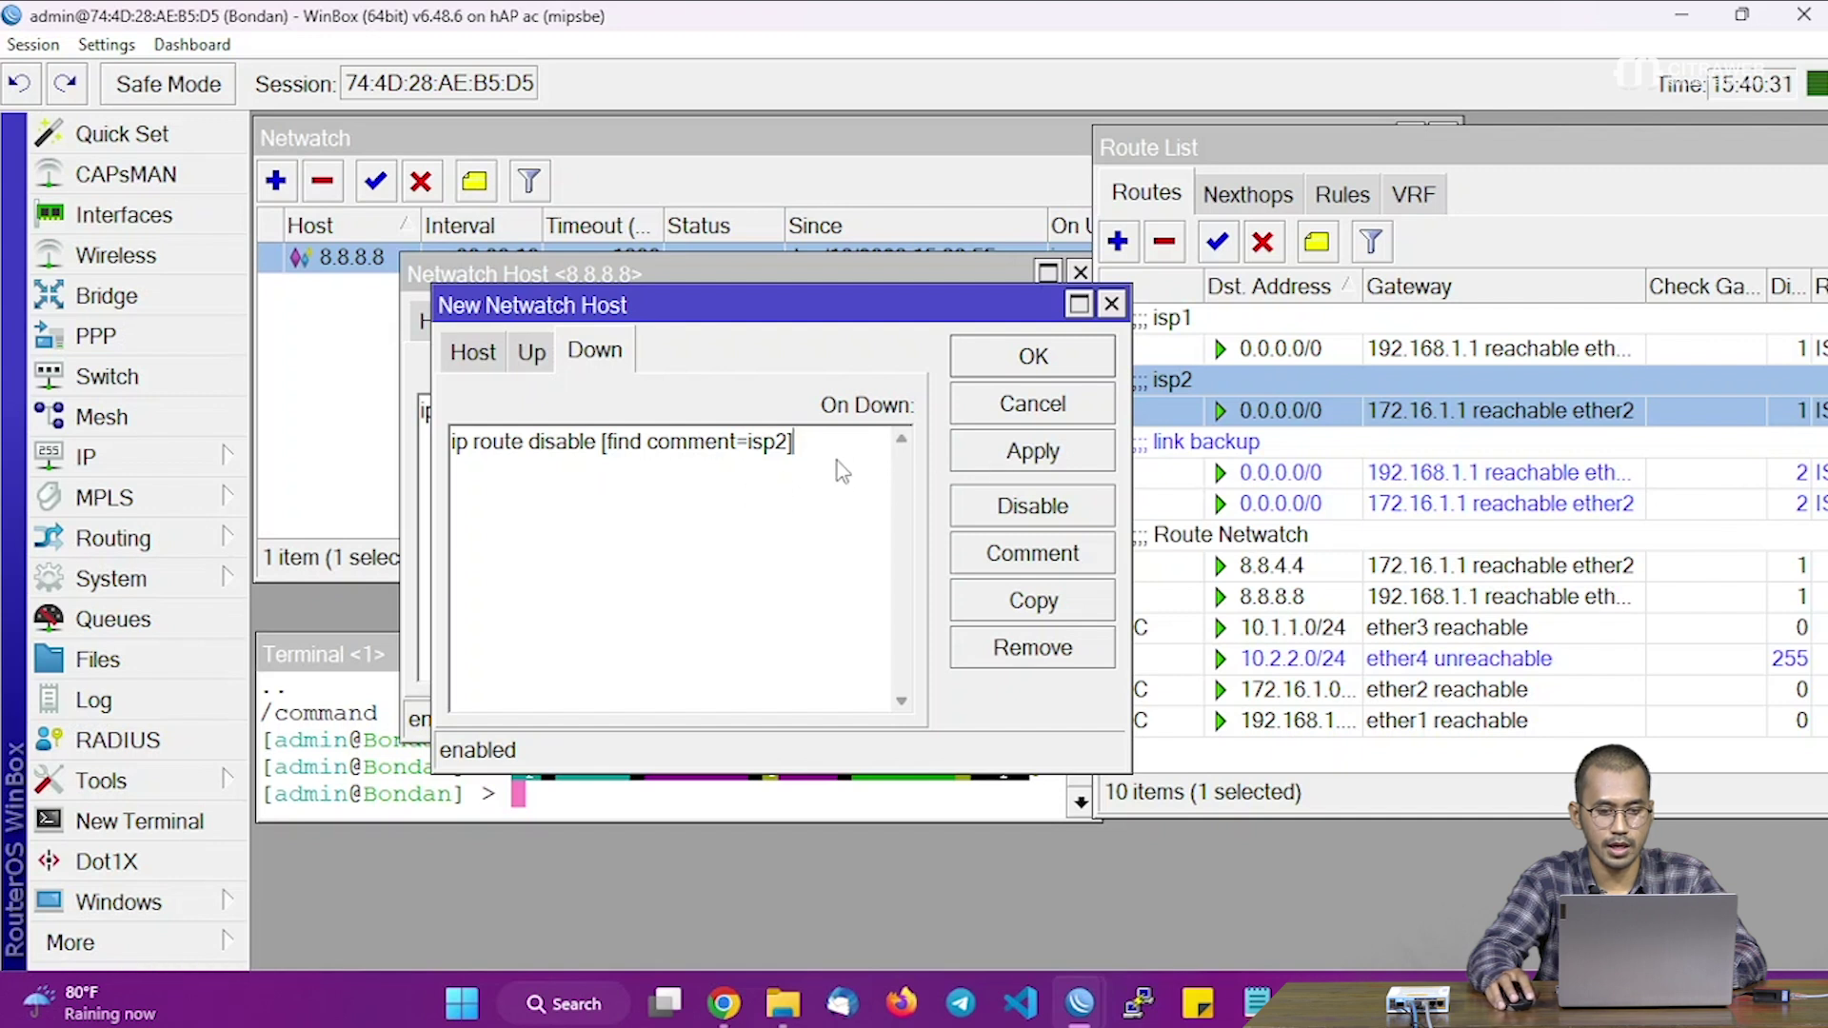
{"action": "left_click", "coordinate": [995, 467]}
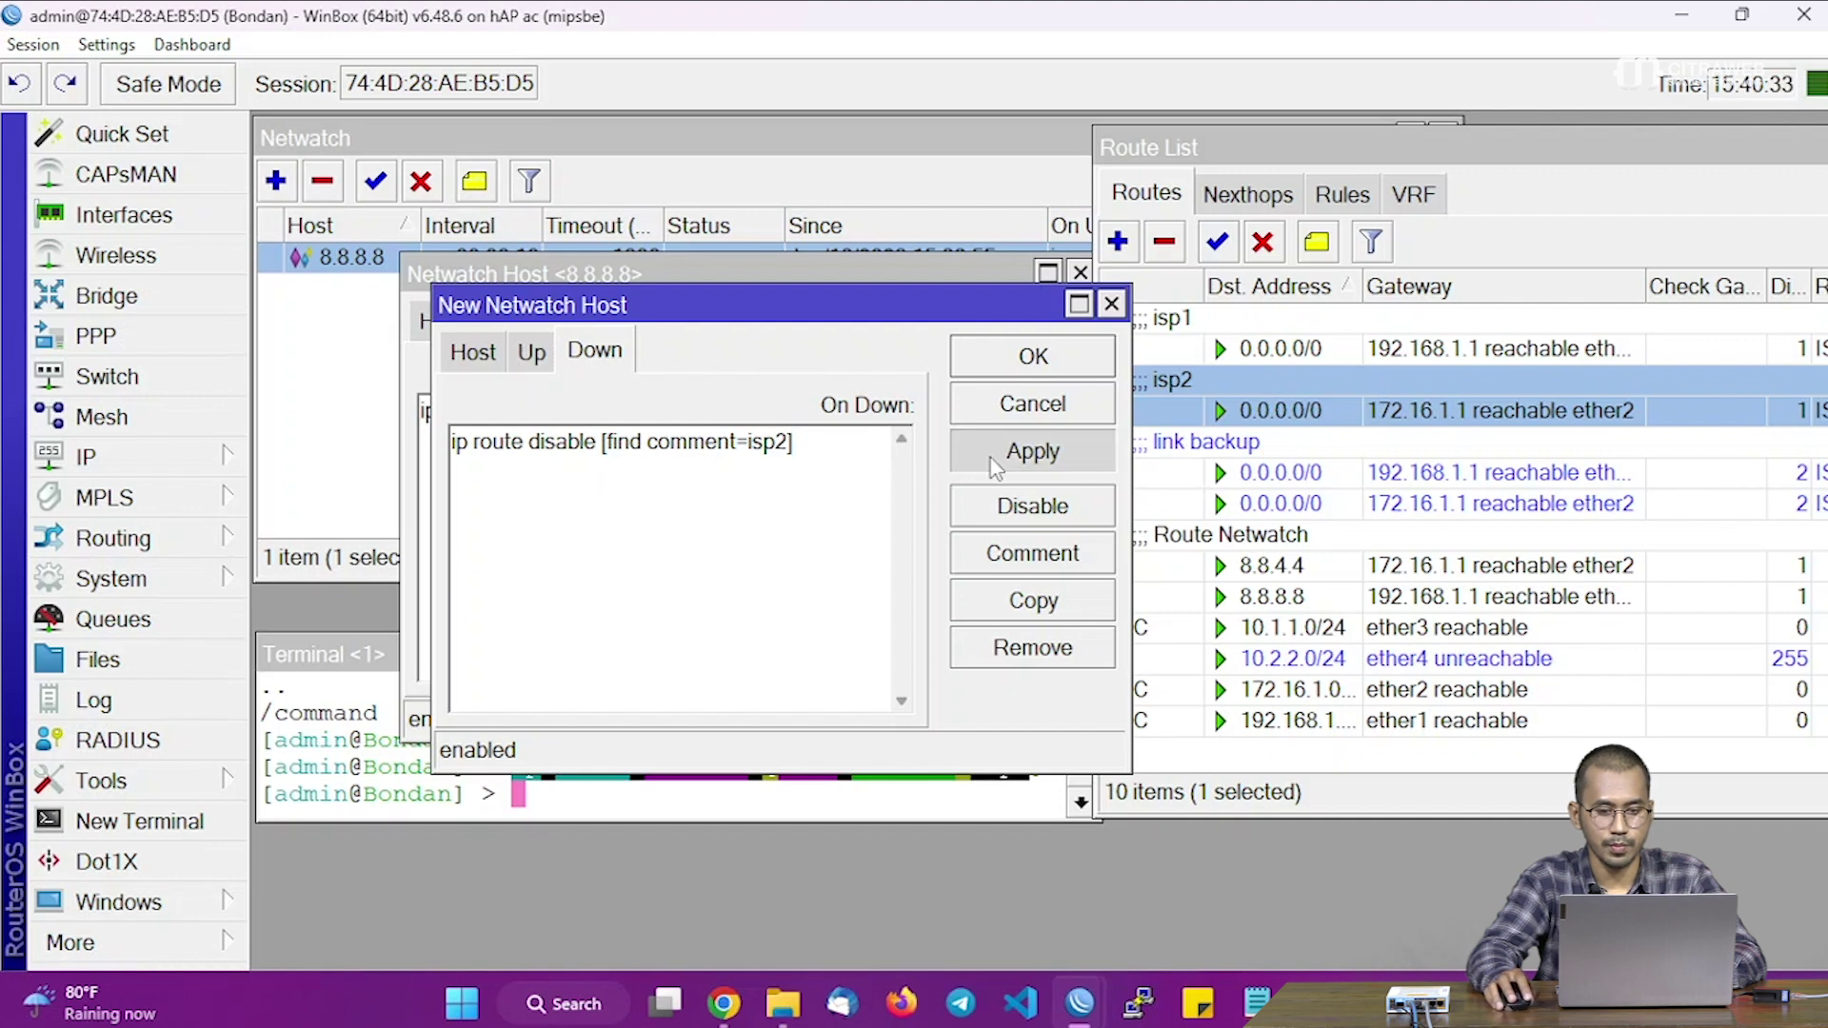
{"action": "left_click", "coordinate": [1008, 368]}
Step: Add the missing closing bracket to the 8.8.8.8 host's On Down script, ip route disable [find comment=isp1], and save it
{"action": "left_click", "coordinate": [793, 433]}
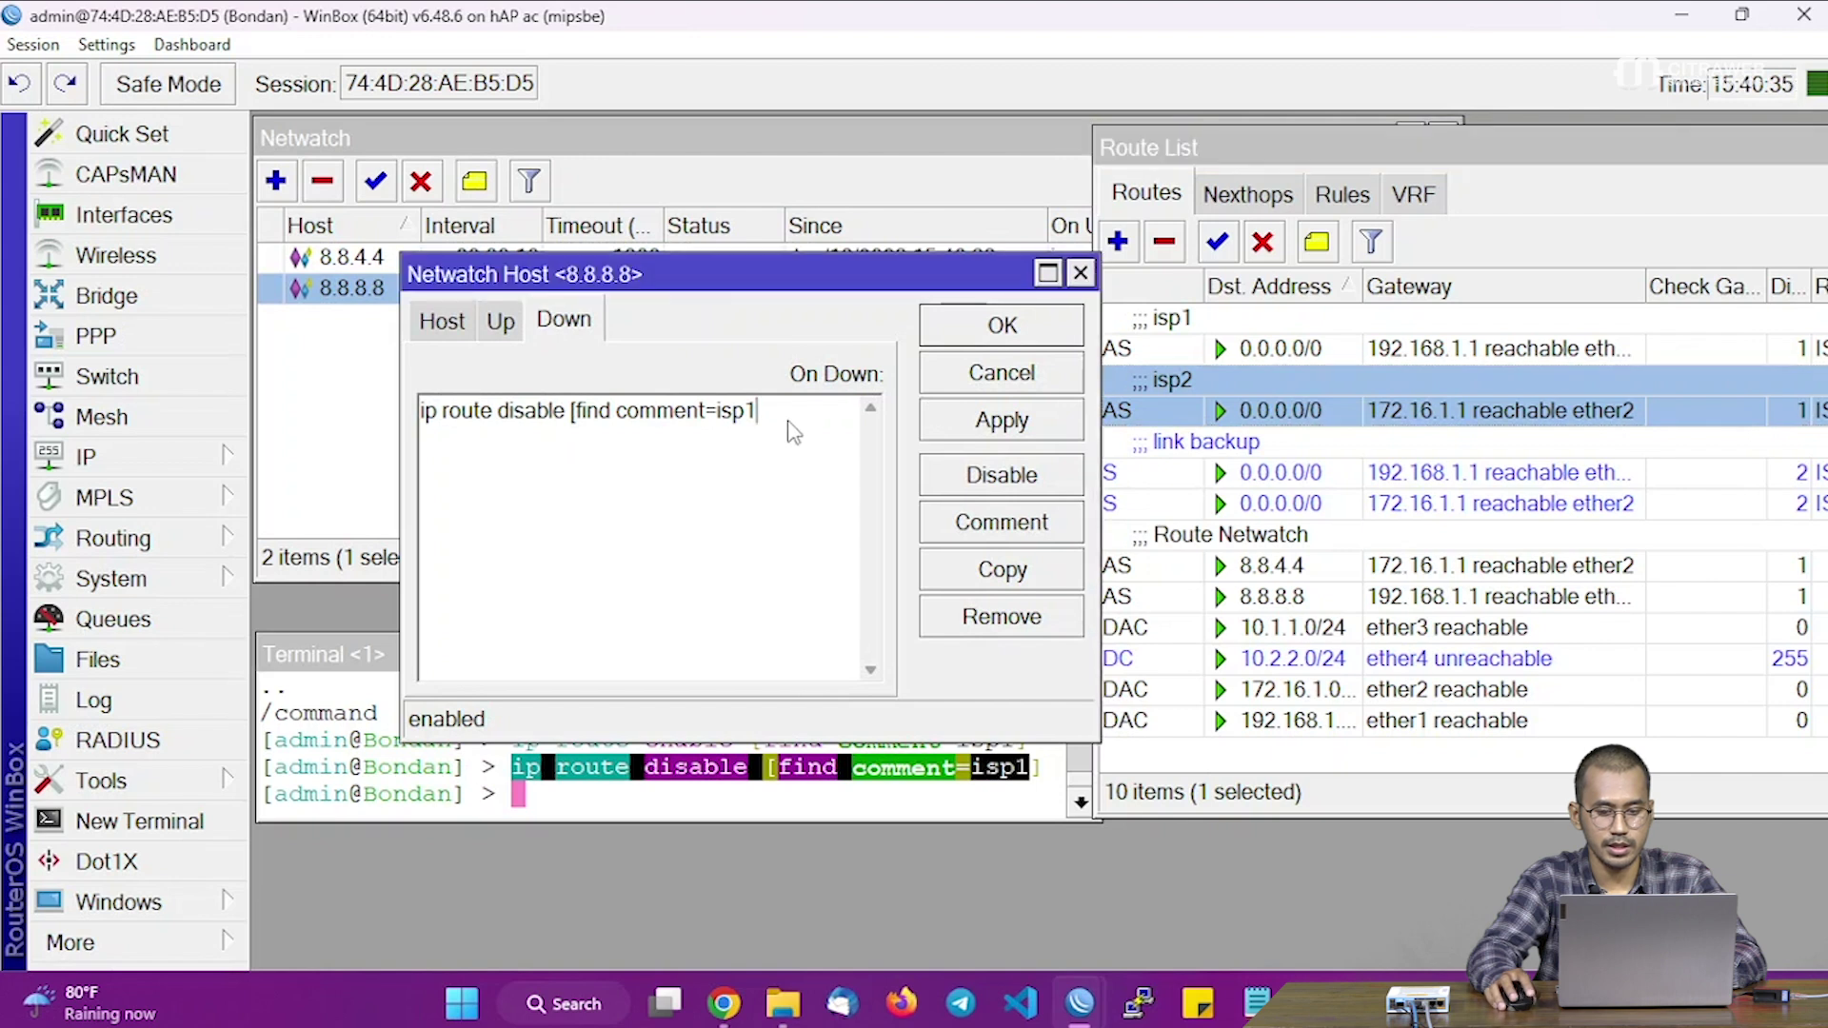
{"action": "type", "text": "]"}
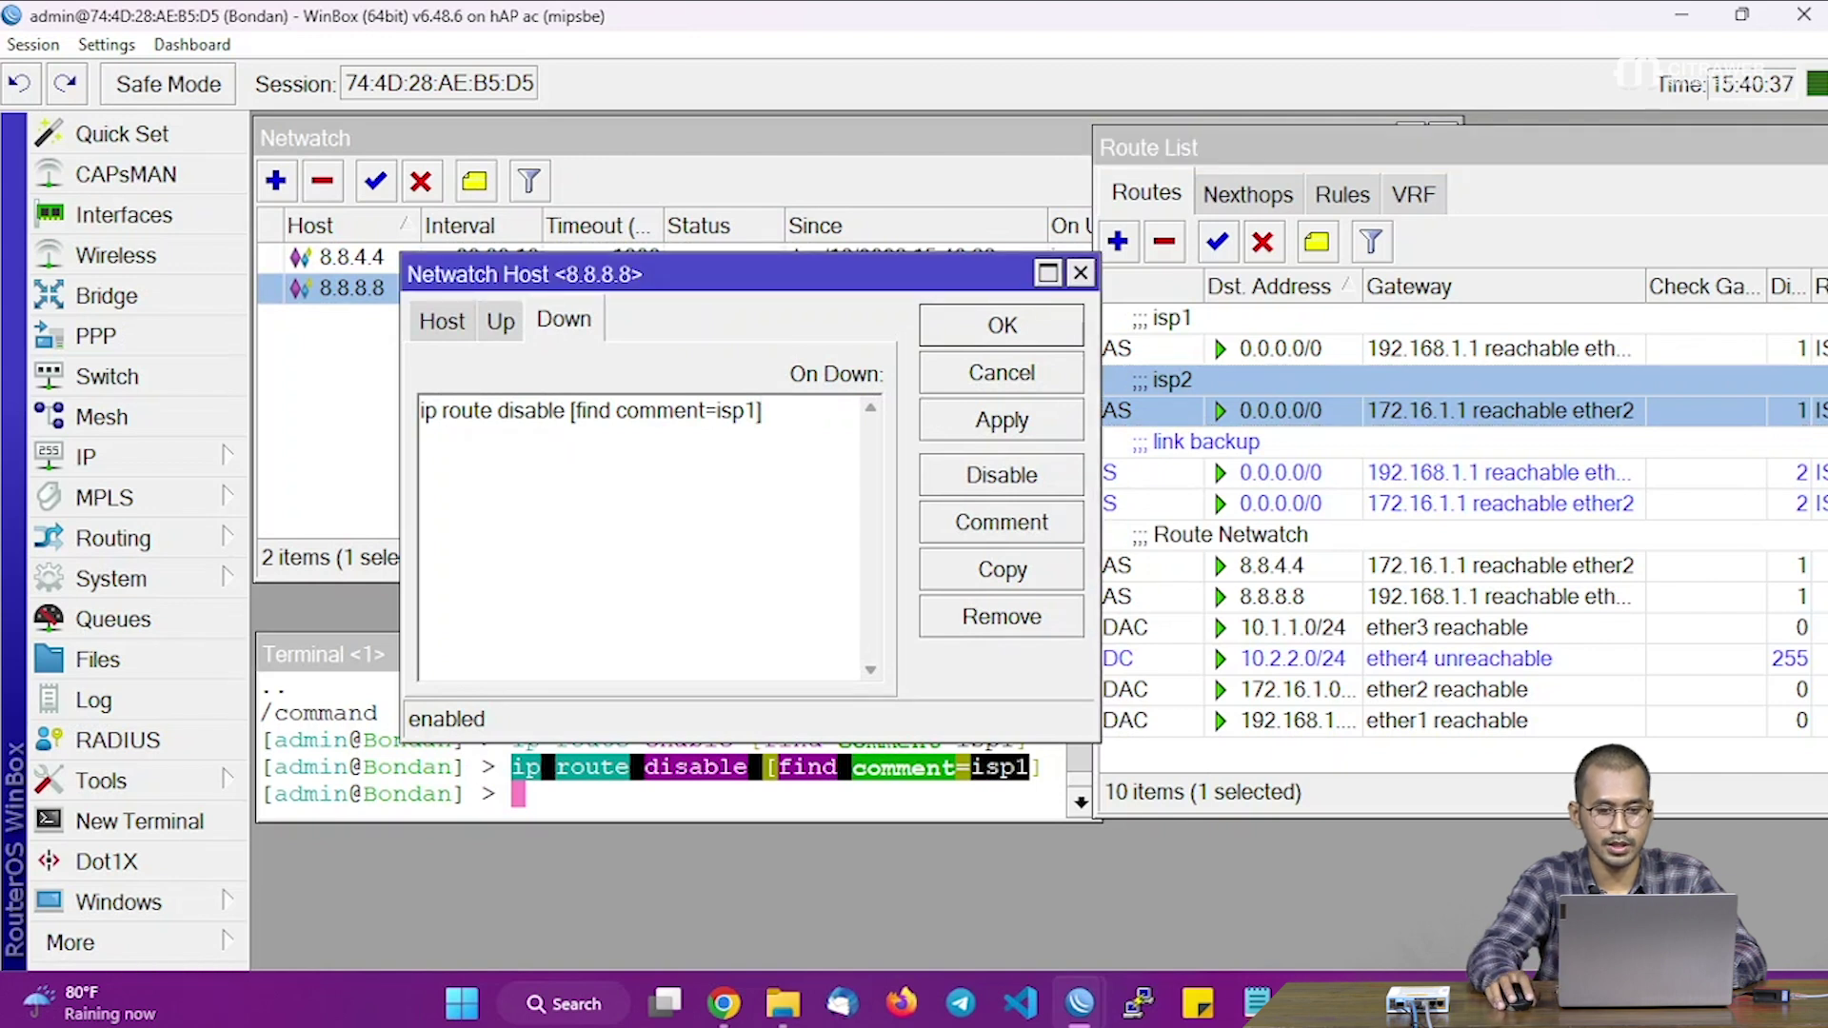
{"action": "left_click", "coordinate": [1005, 425]}
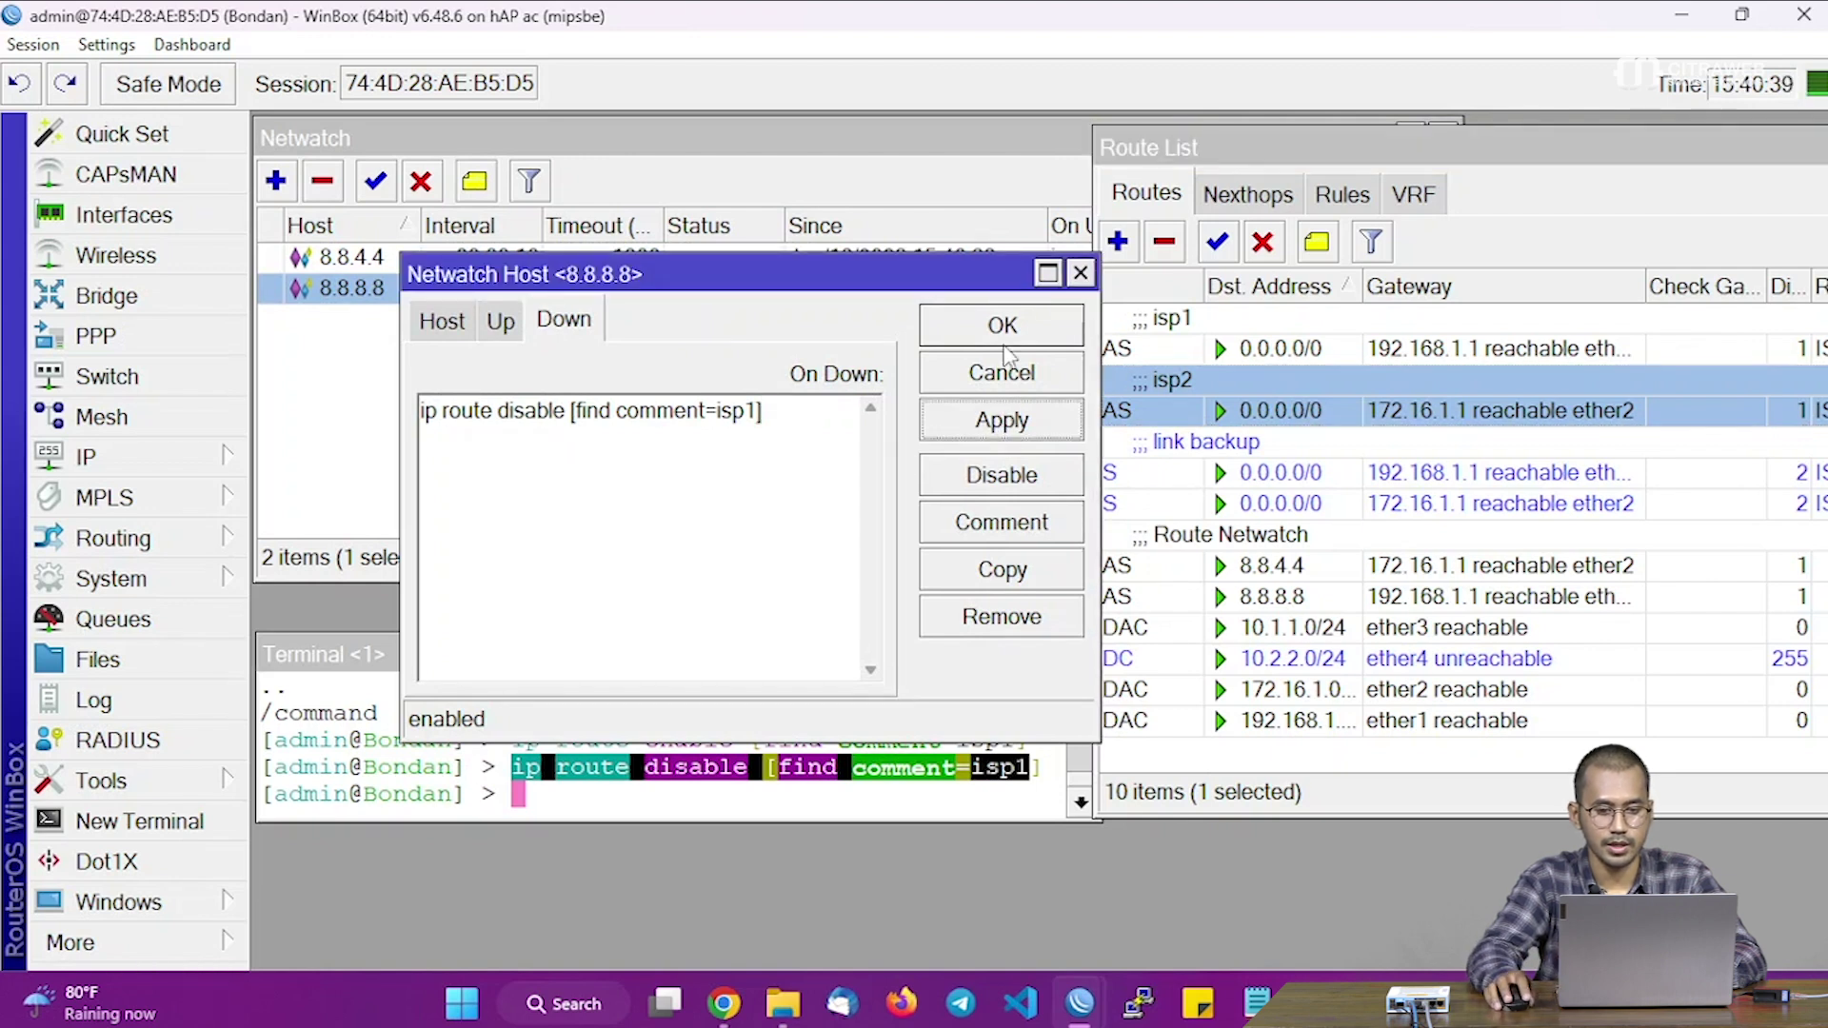
{"action": "left_click", "coordinate": [1008, 348]}
Step: Close the router terminal and arrange the route list and a Windows Command Prompt side by side below the Netwatch hosts
{"action": "left_click", "coordinate": [1081, 654]}
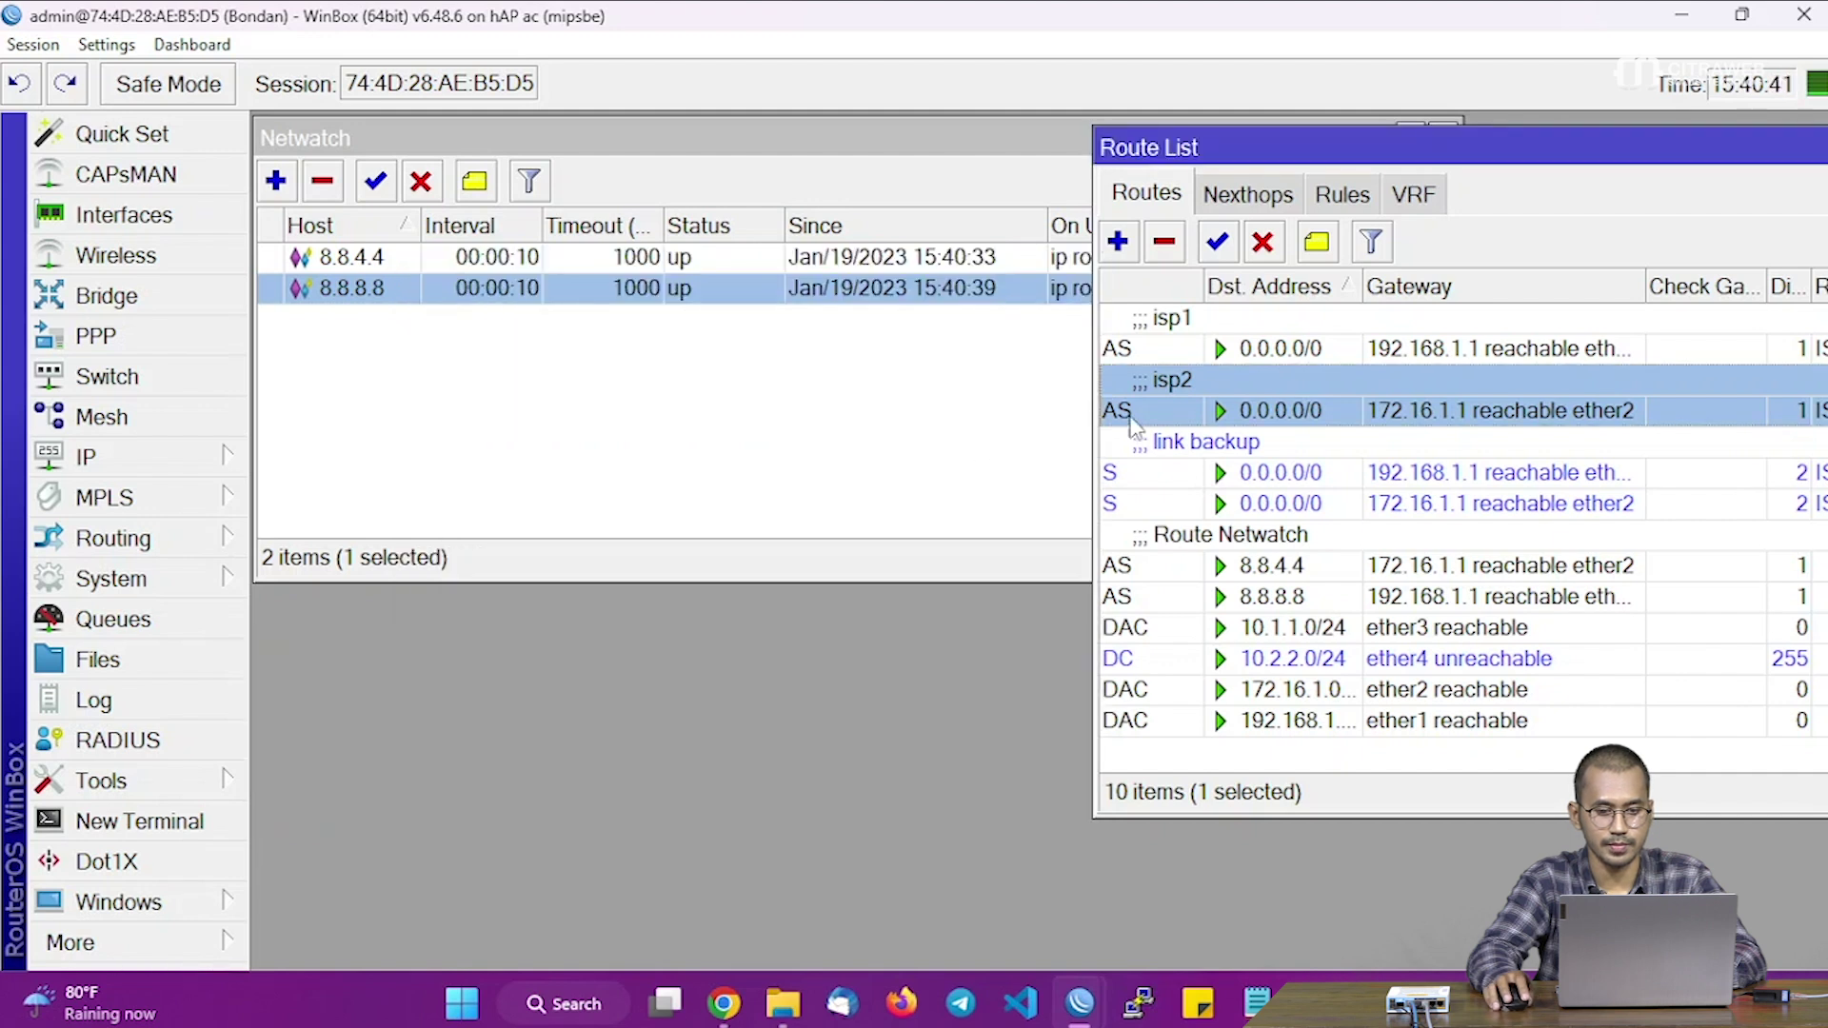
{"action": "left_click_drag", "start_coordinate": [1155, 150], "coordinate": [336, 337]}
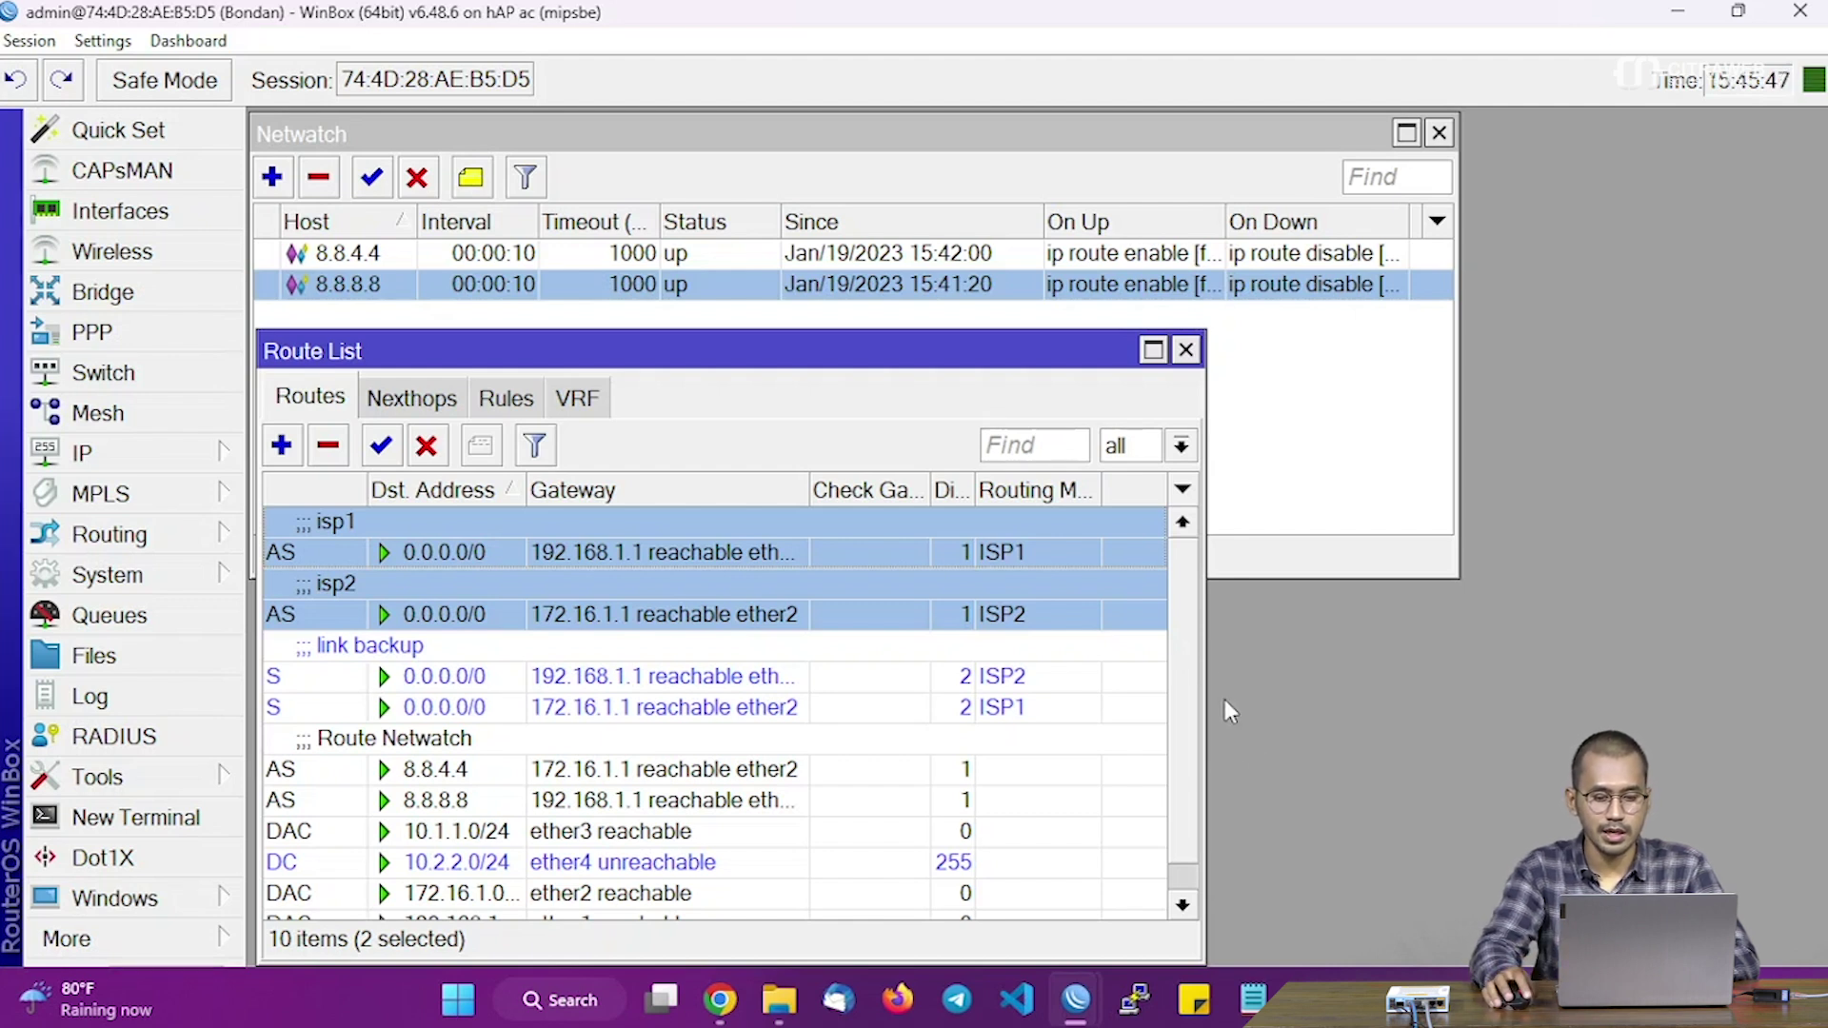
{"action": "left_click", "coordinate": [1309, 986]}
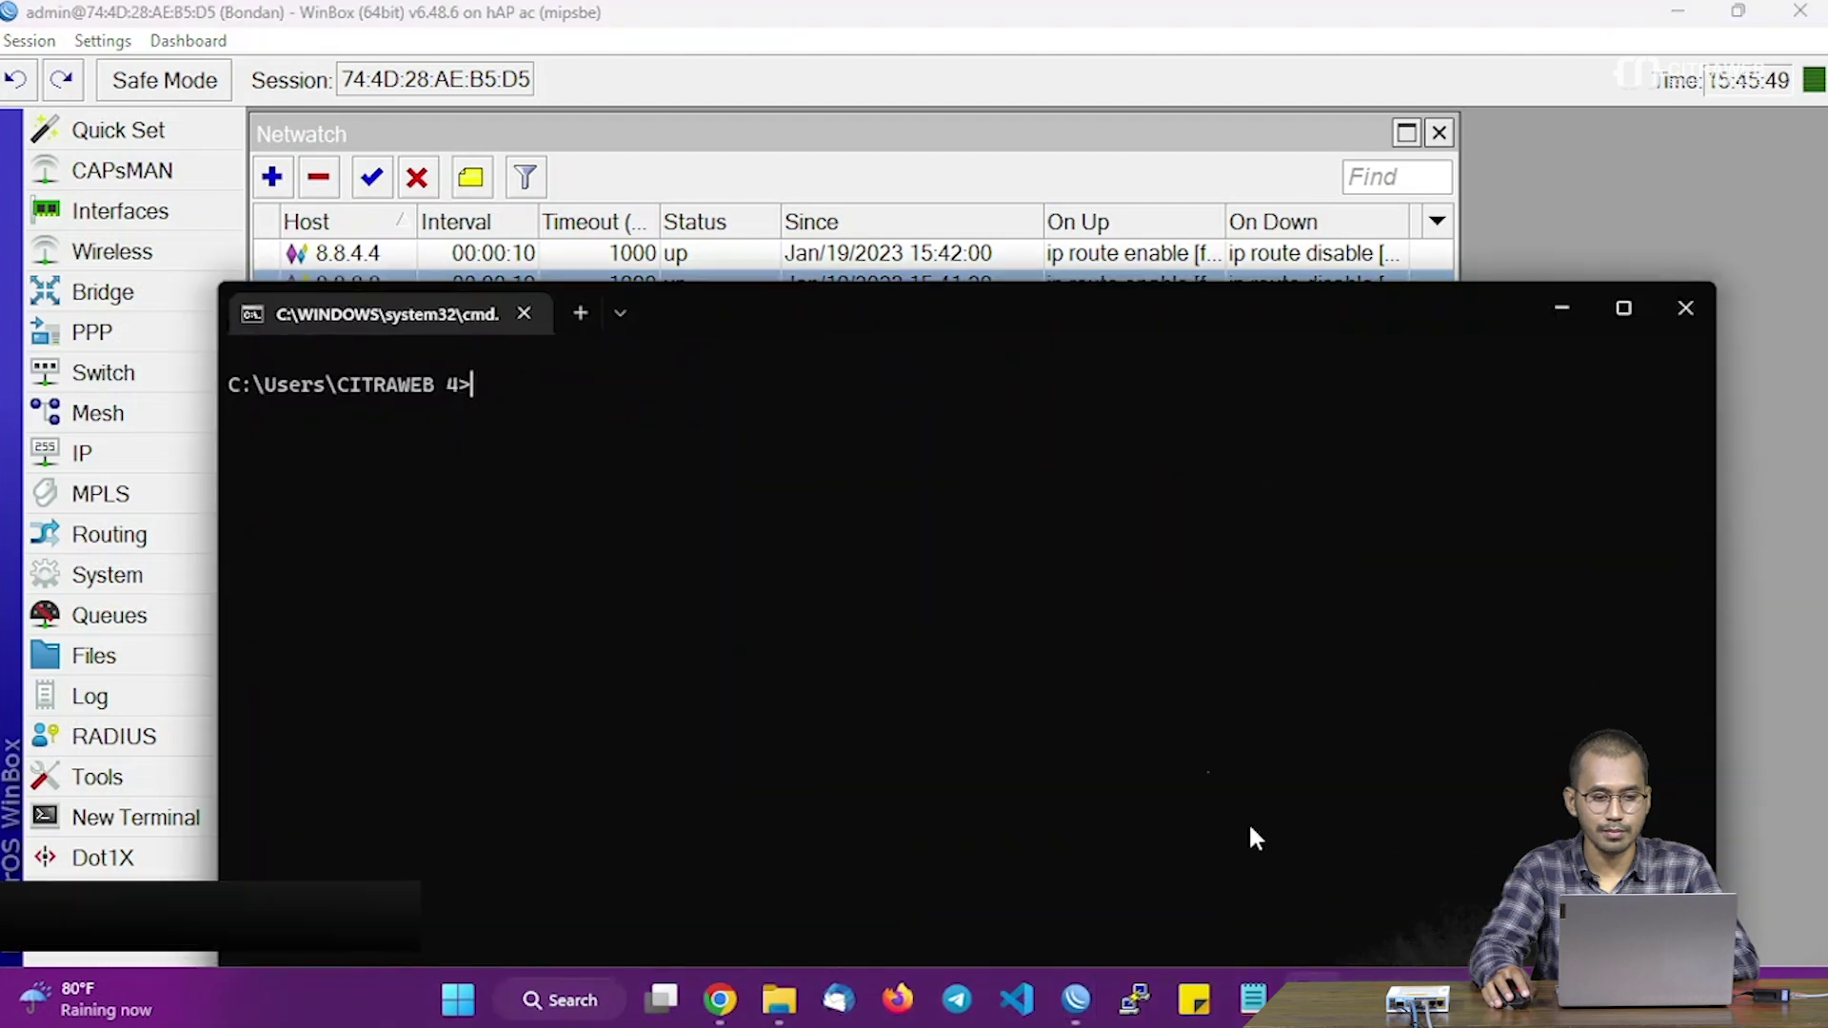
{"action": "left_click_drag", "start_coordinate": [841, 324], "coordinate": [1482, 288]}
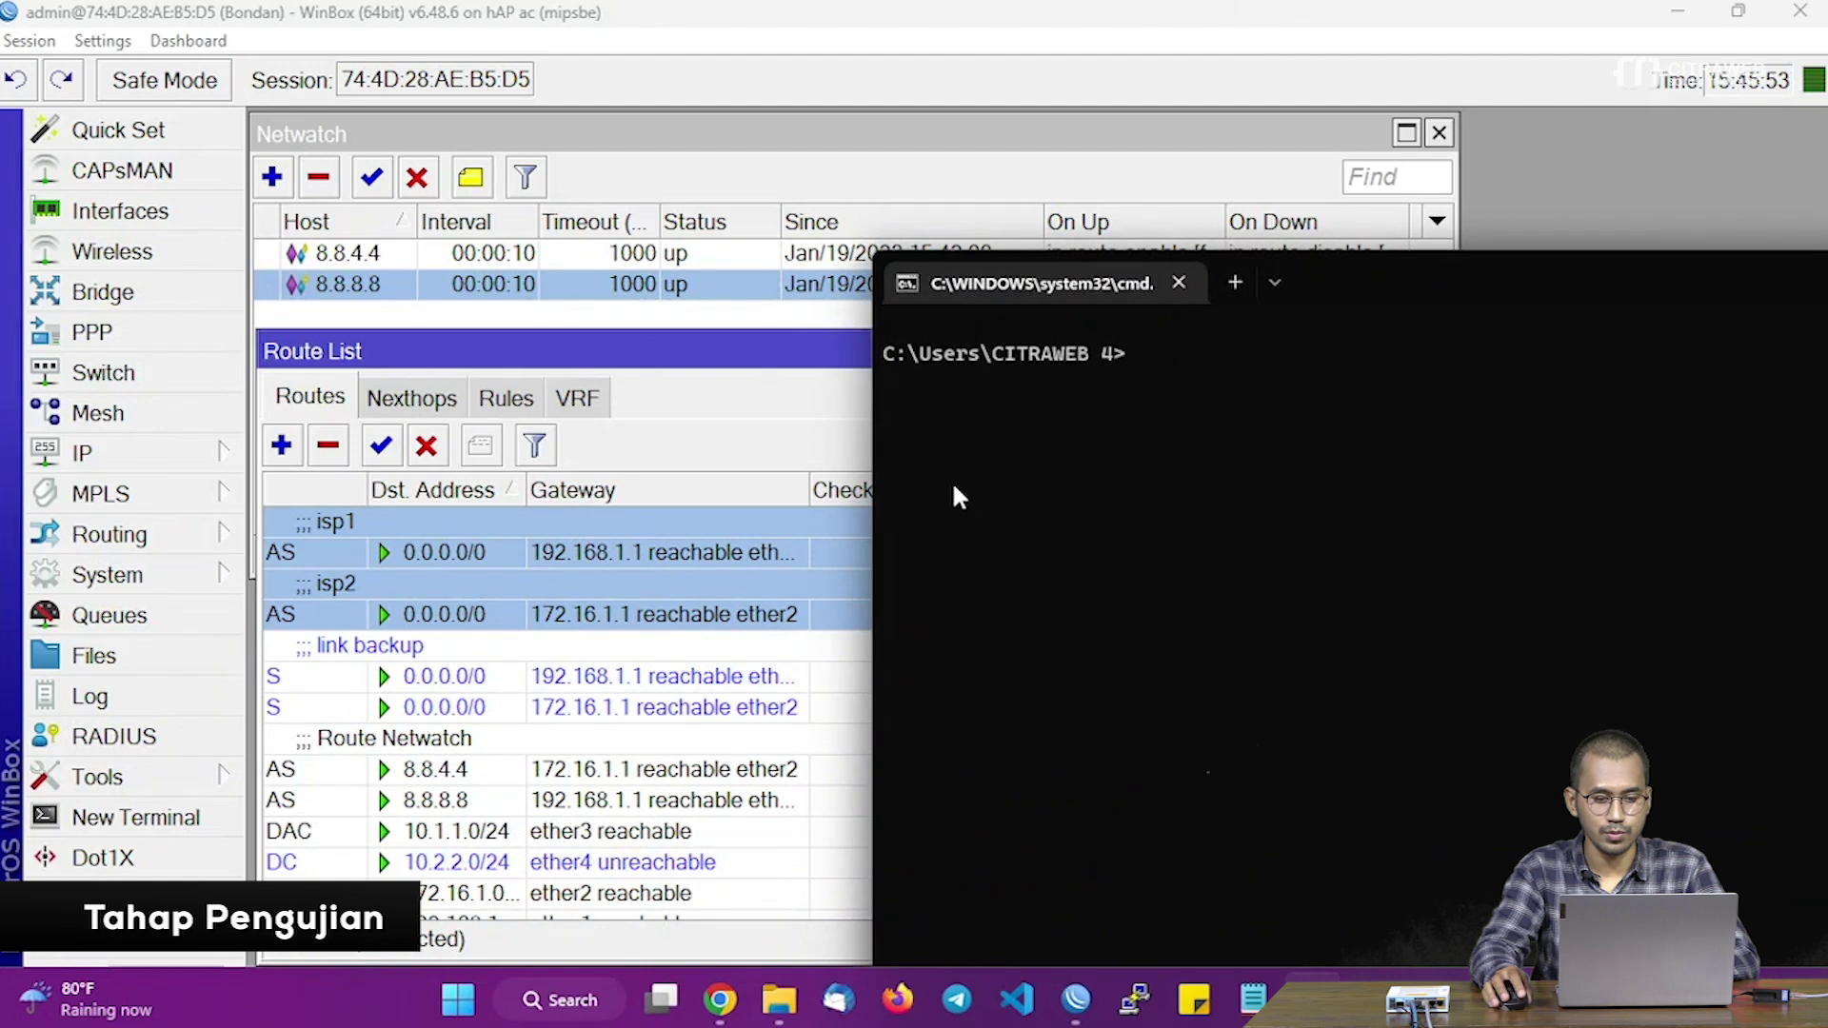
Step: Run tracert -d mikrotik.co.id in the Command Prompt, stop the trace after the first hops and highlight the second hop's address
{"action": "type", "text": "t"}
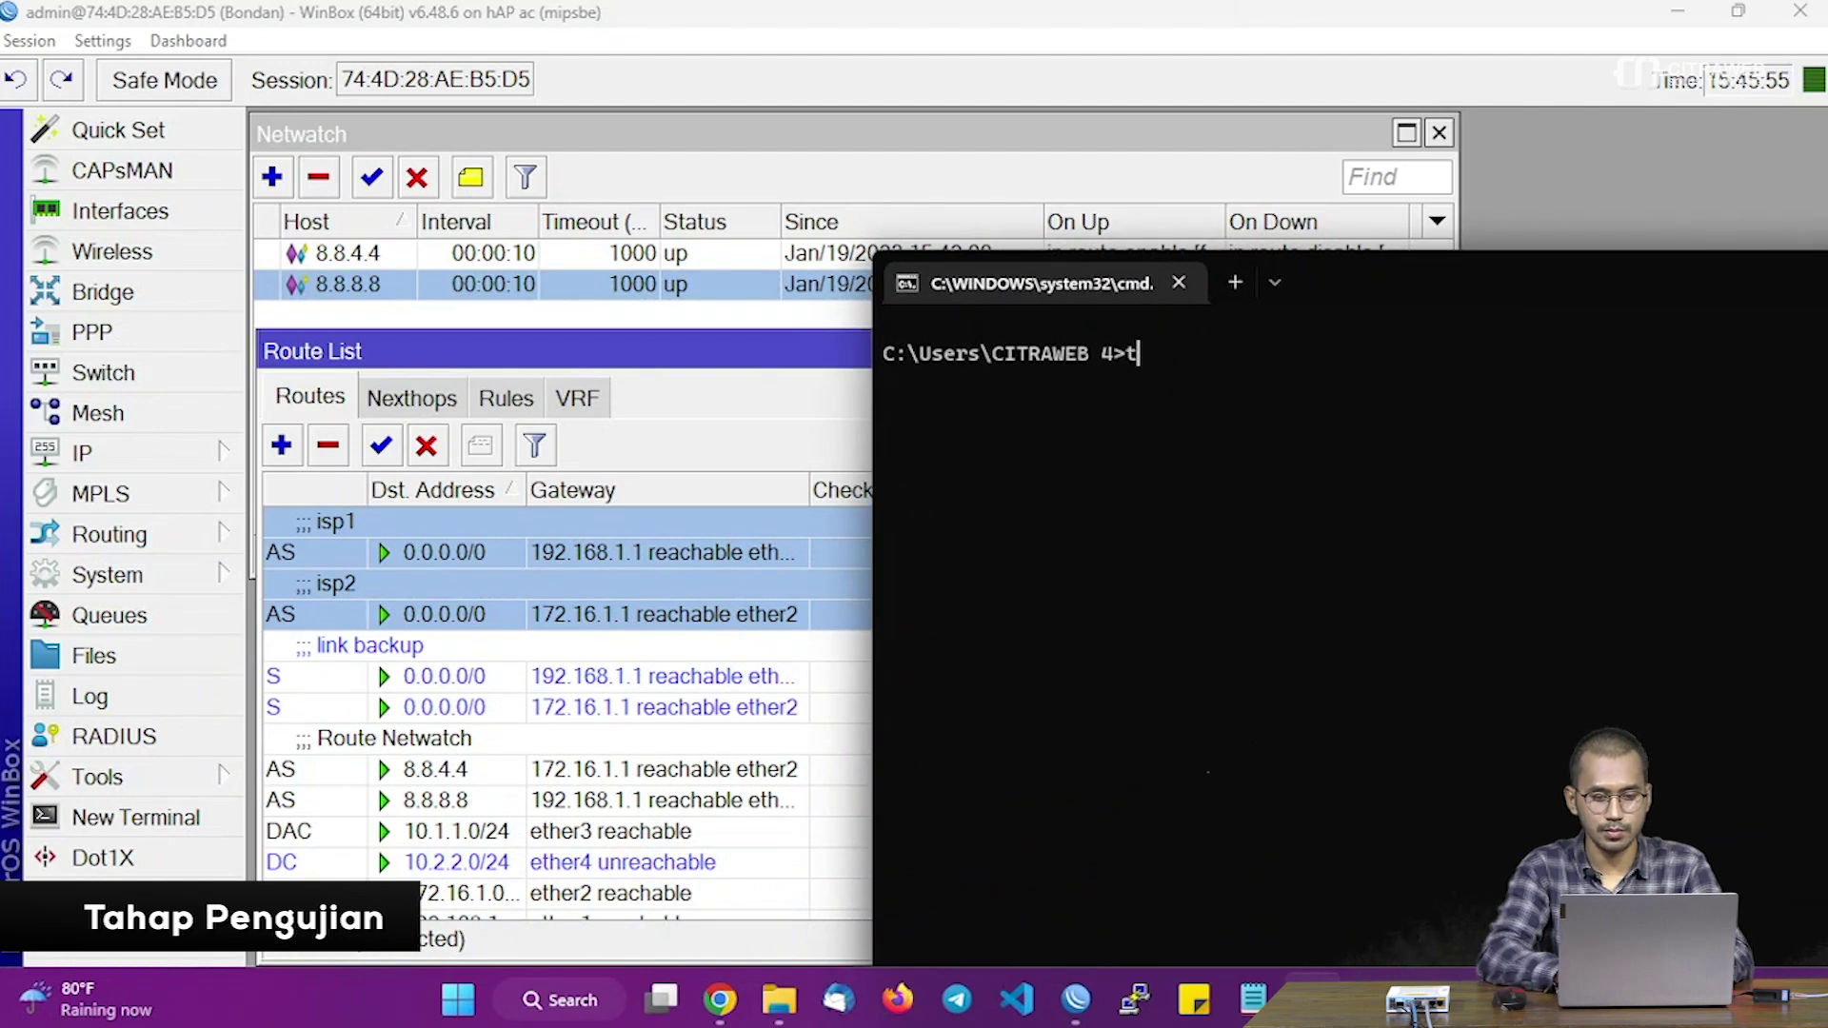
{"action": "type", "text": "racert -d"}
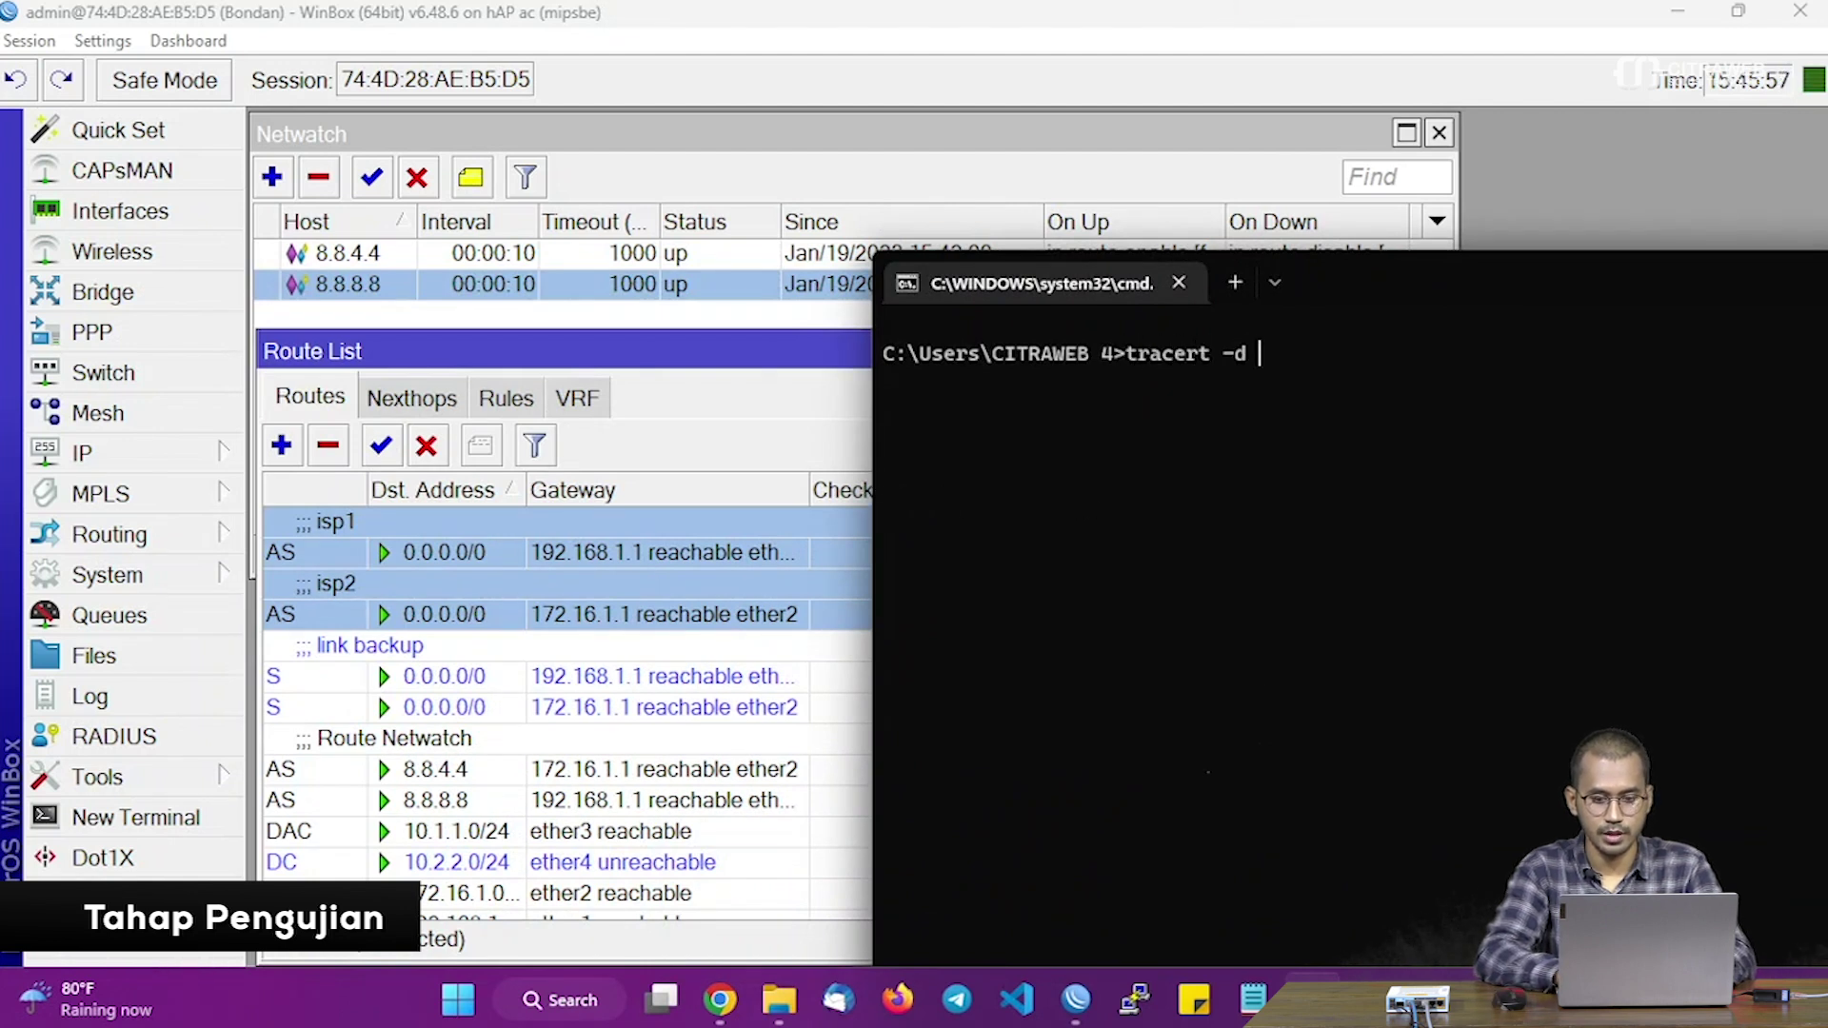
{"action": "type", "text": " mikrotik.ci"}
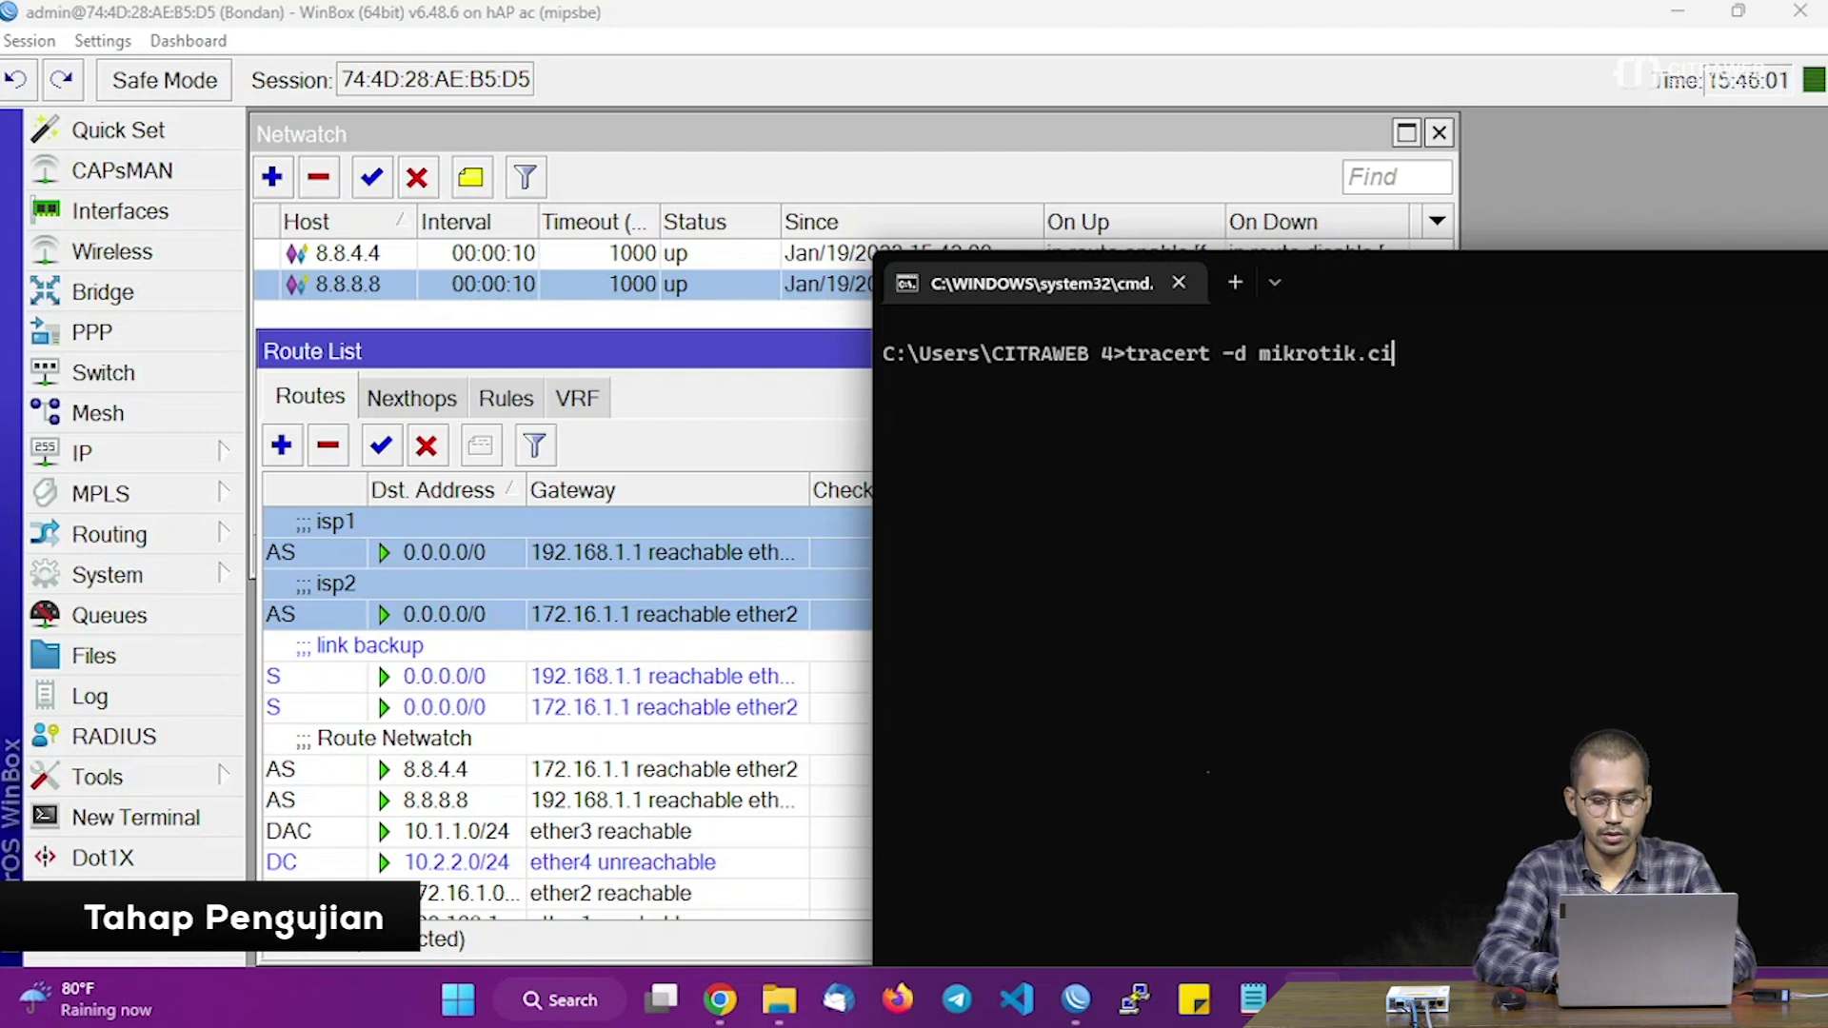
{"action": "key", "text": "BackSpace"}
{"action": "type", "text": "o.id"}
{"action": "key", "text": "Return"}
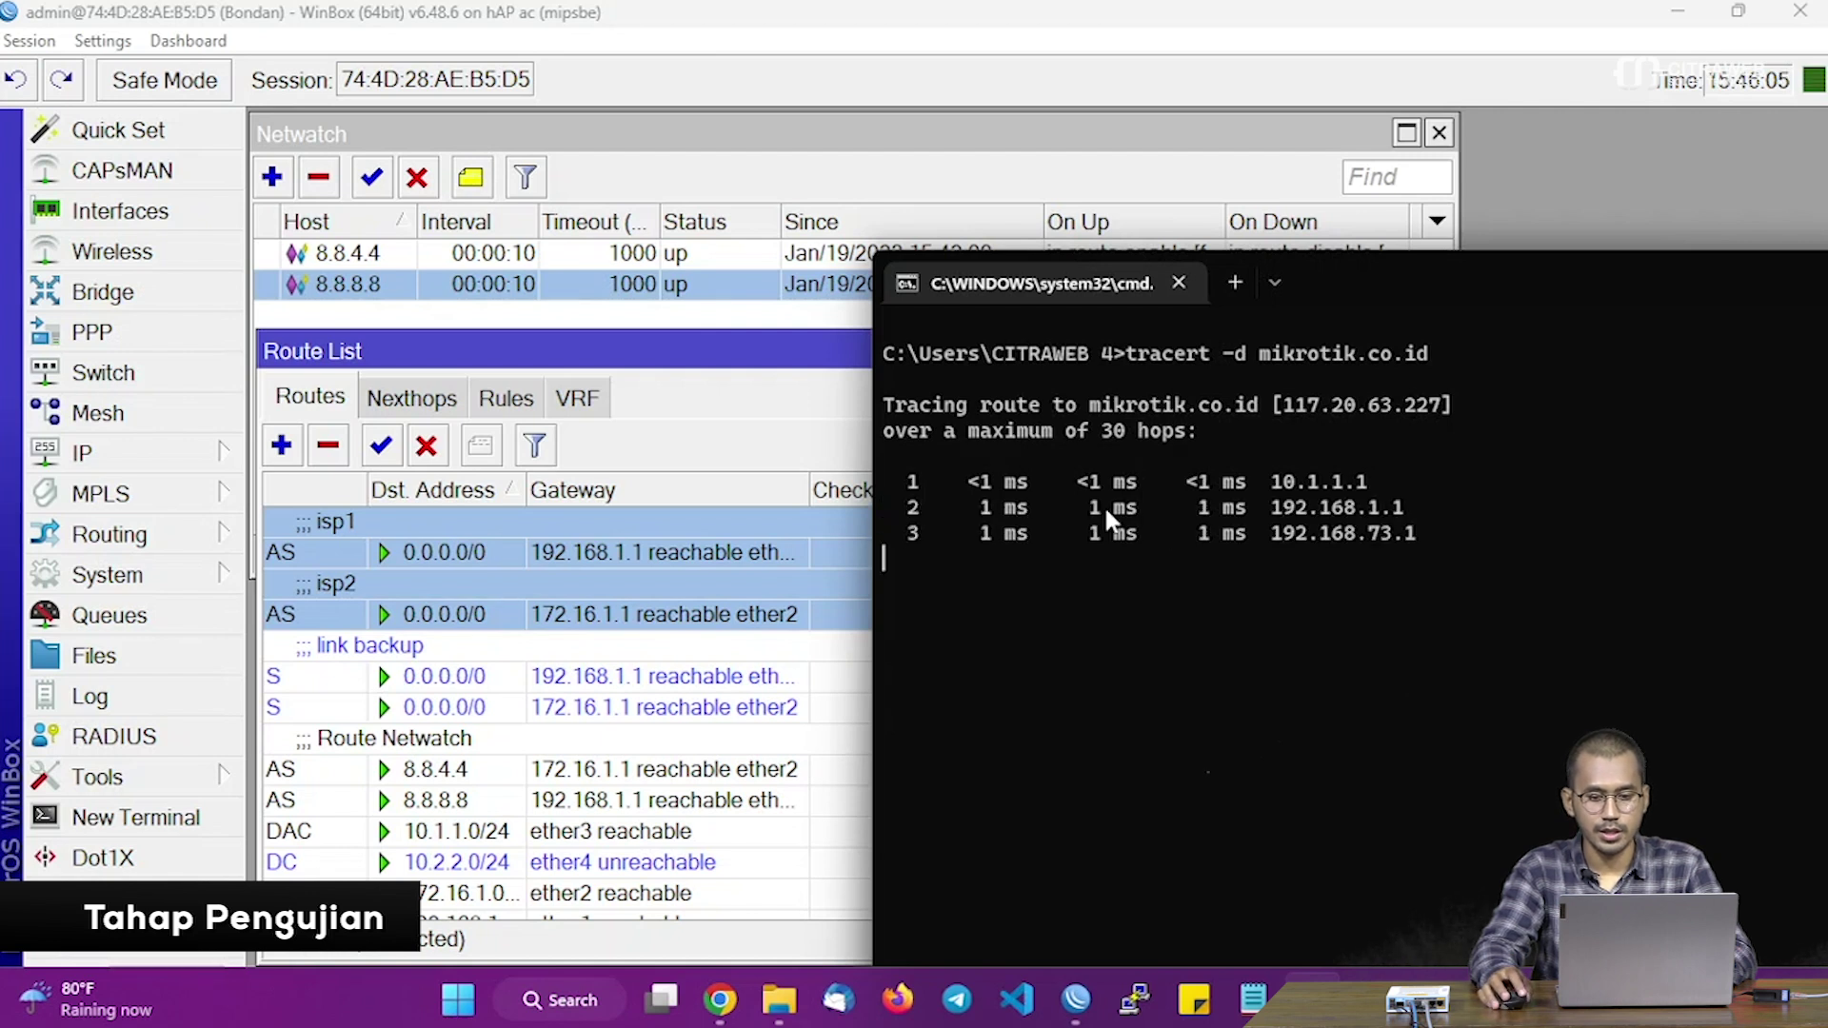
{"action": "key", "text": "ctrl+c"}
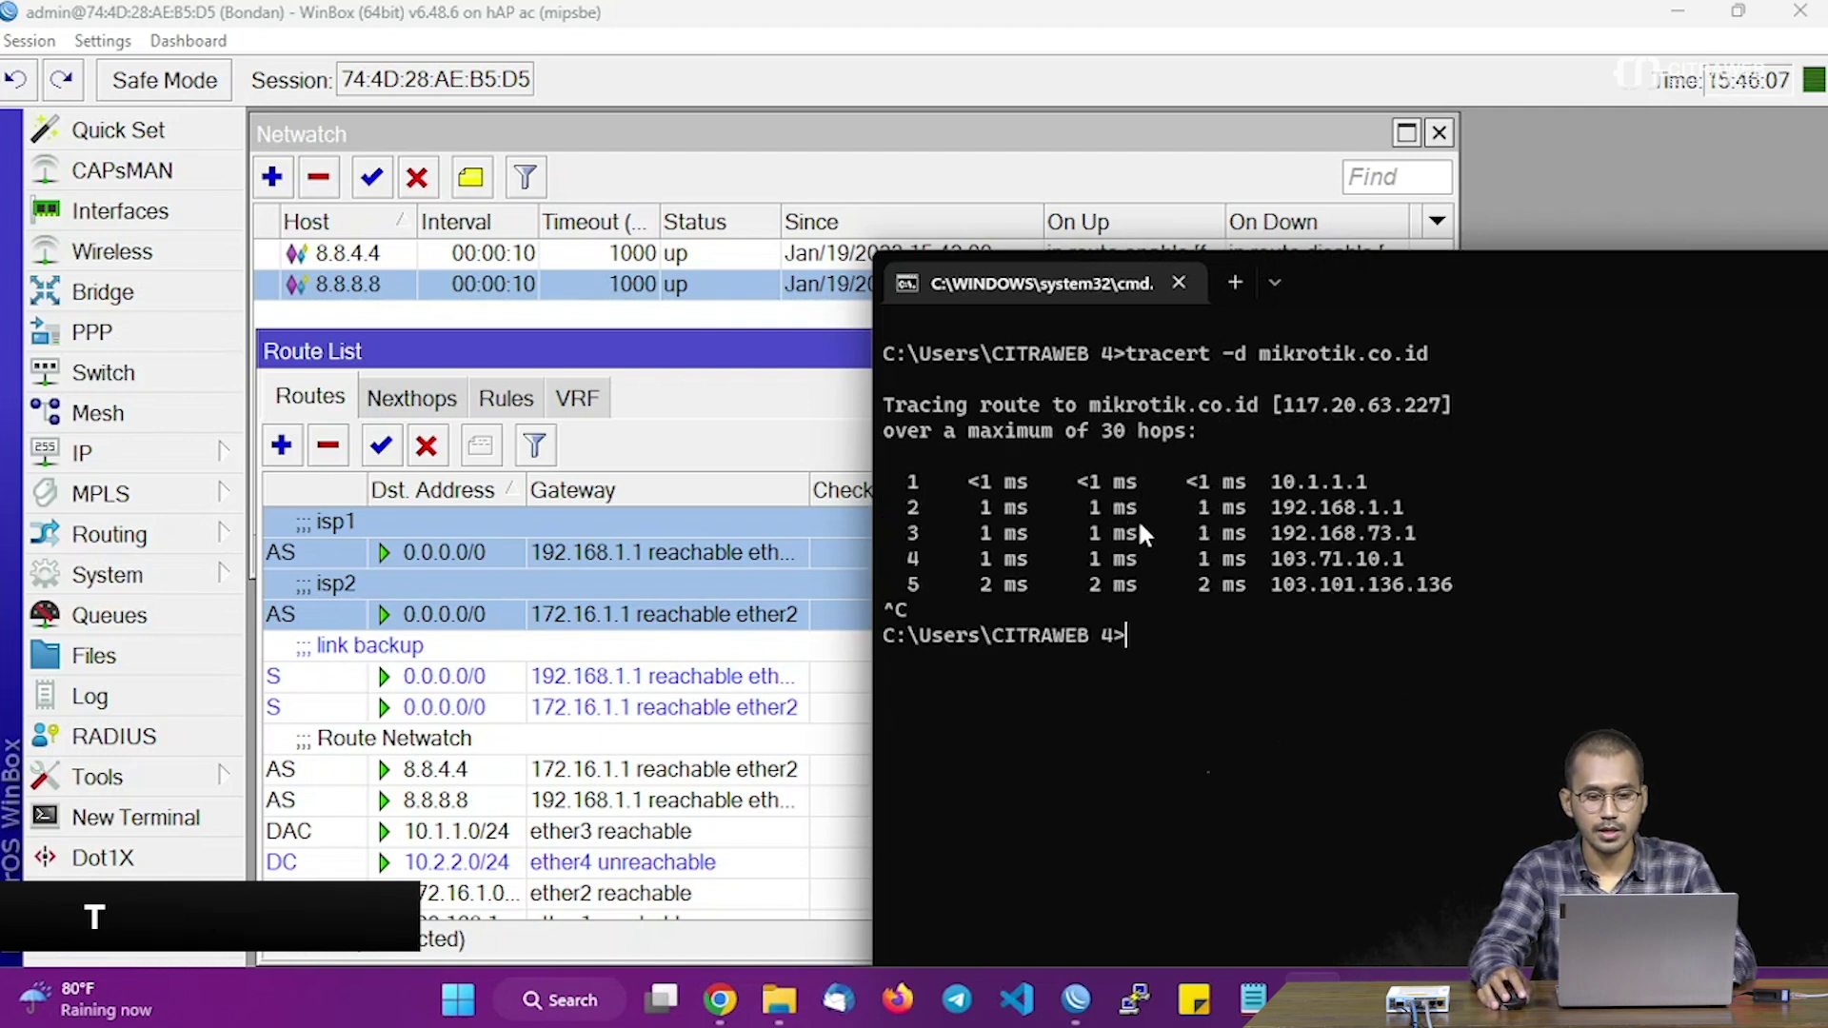
{"action": "left_click_drag", "start_coordinate": [1268, 505], "coordinate": [1401, 519]}
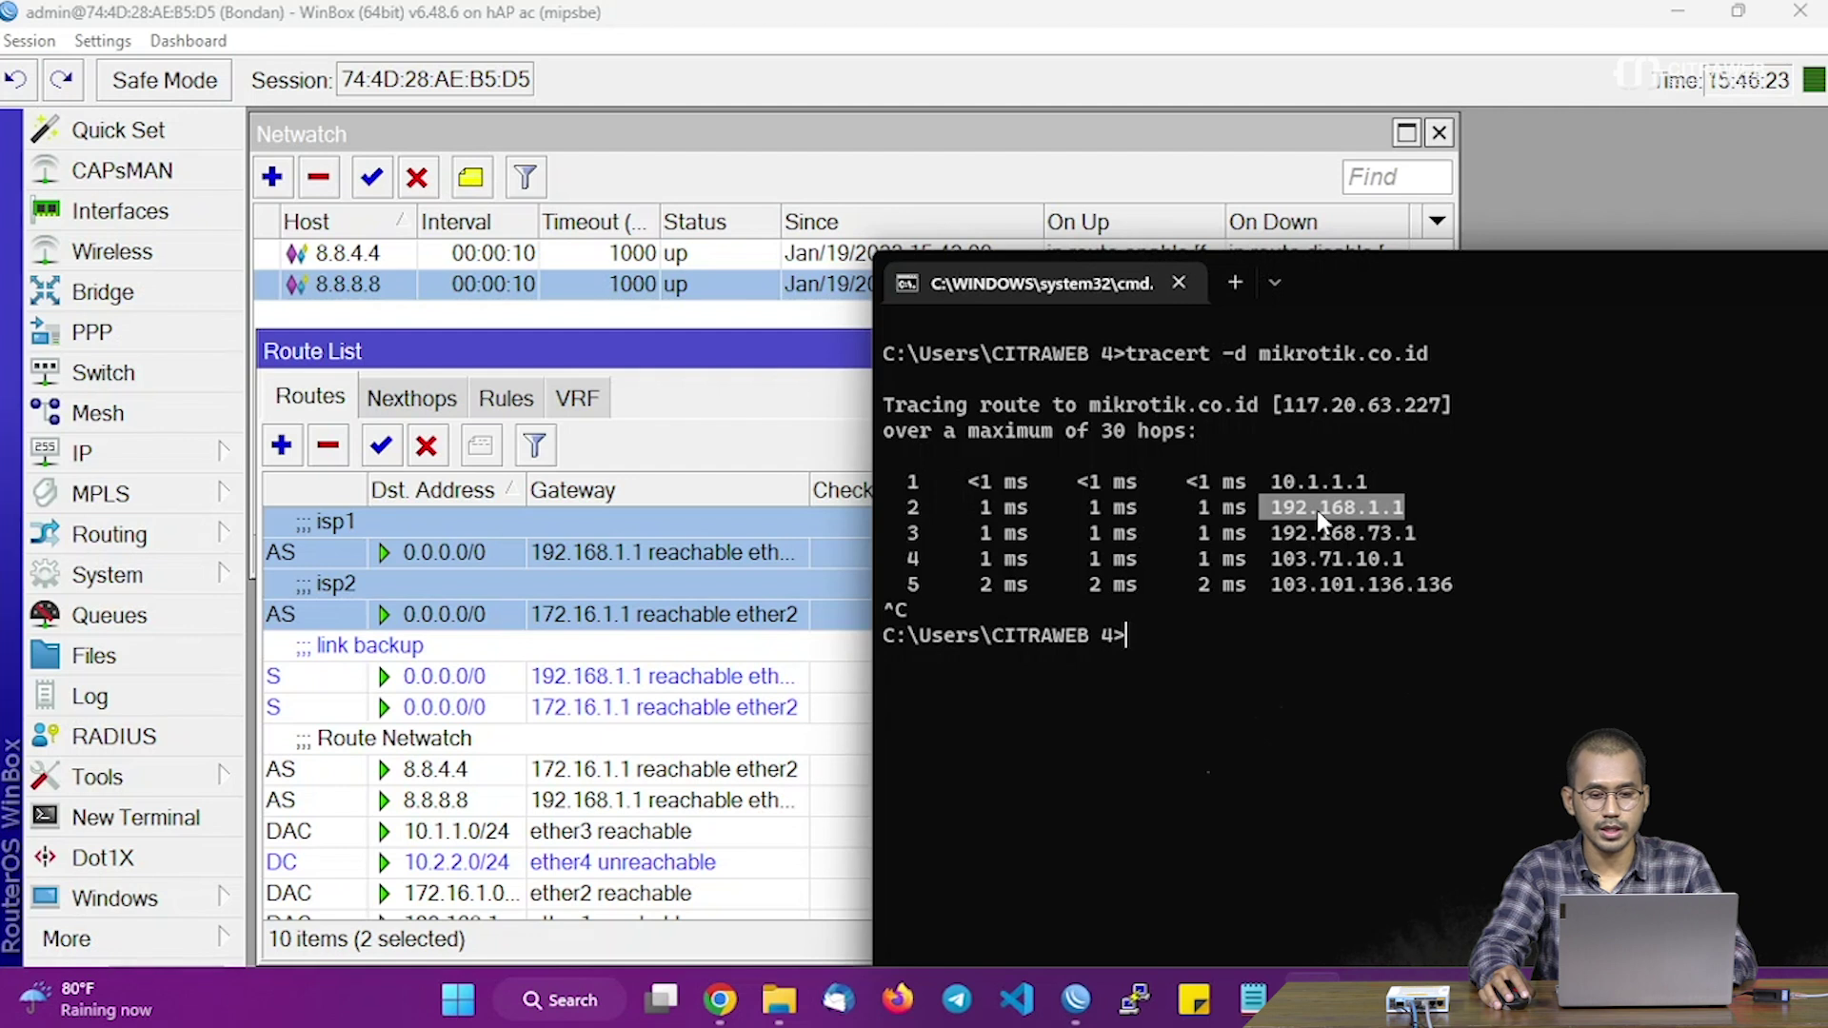
Step: Return to WinBox and select the isp2 default route together with the ISP1 link backup route to examine the failover
{"action": "left_click", "coordinate": [747, 417]}
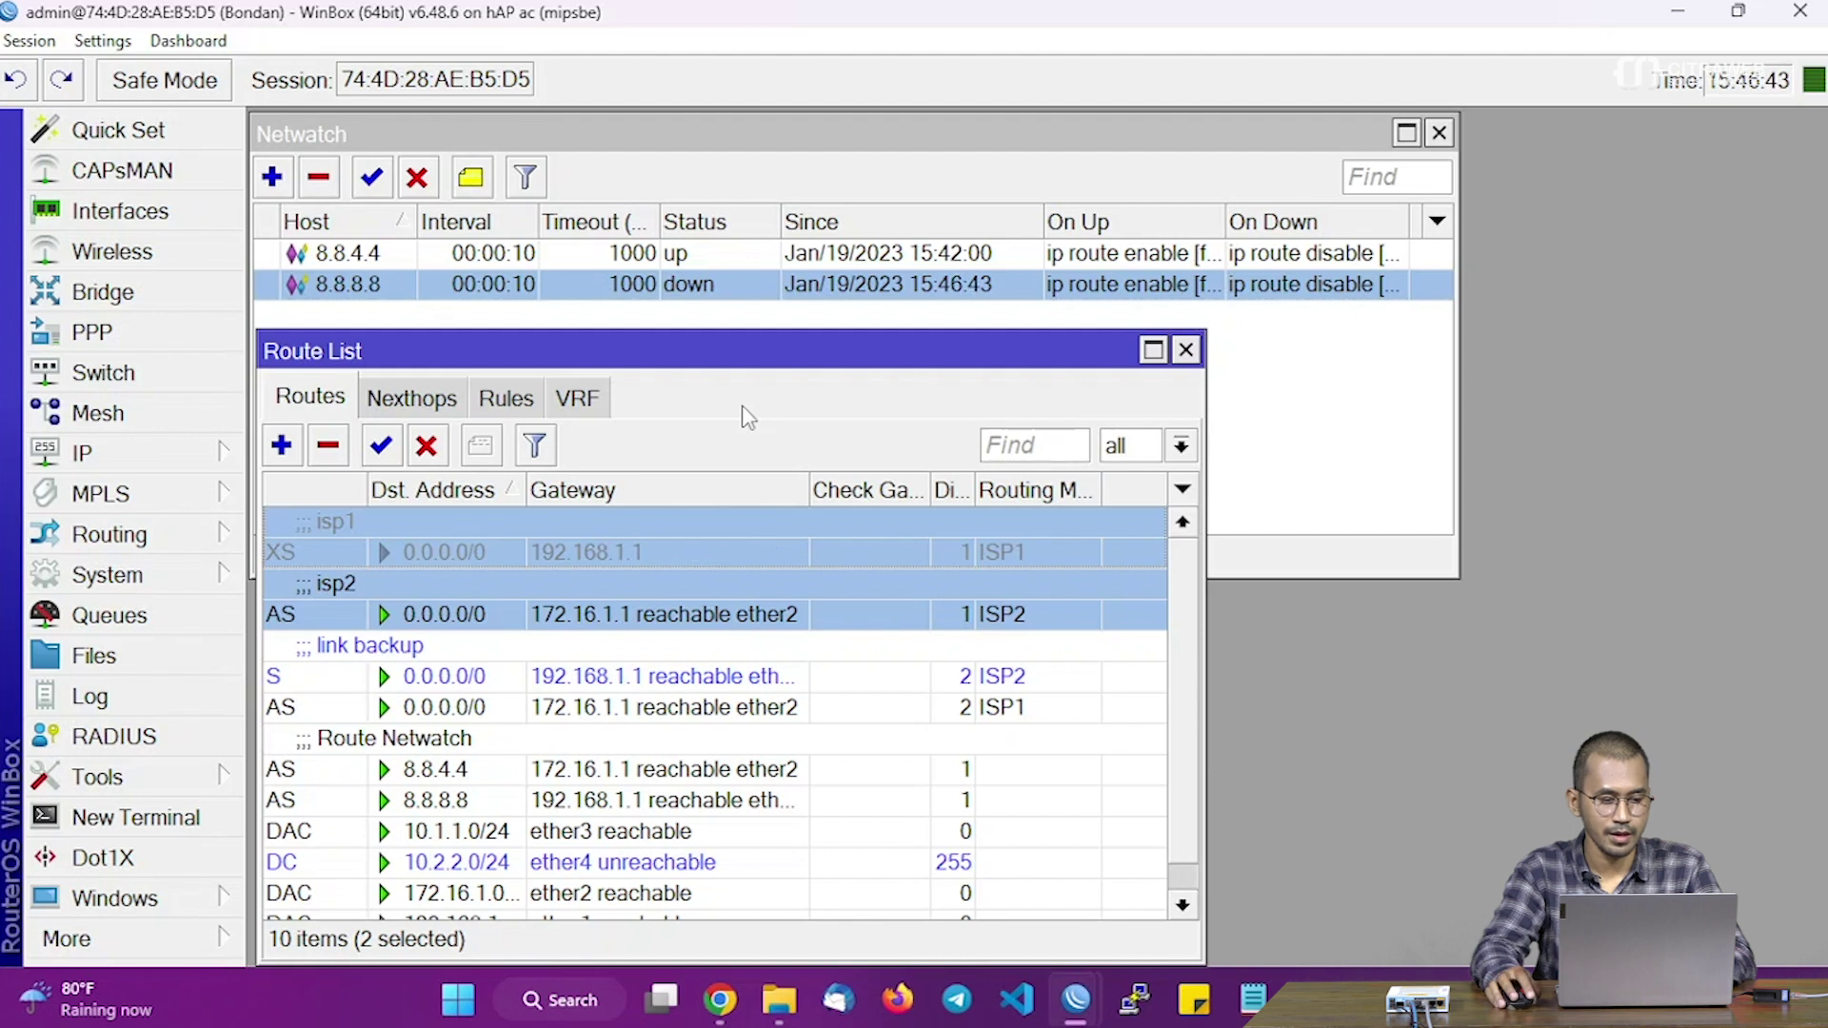
{"action": "left_click", "coordinate": [531, 614]}
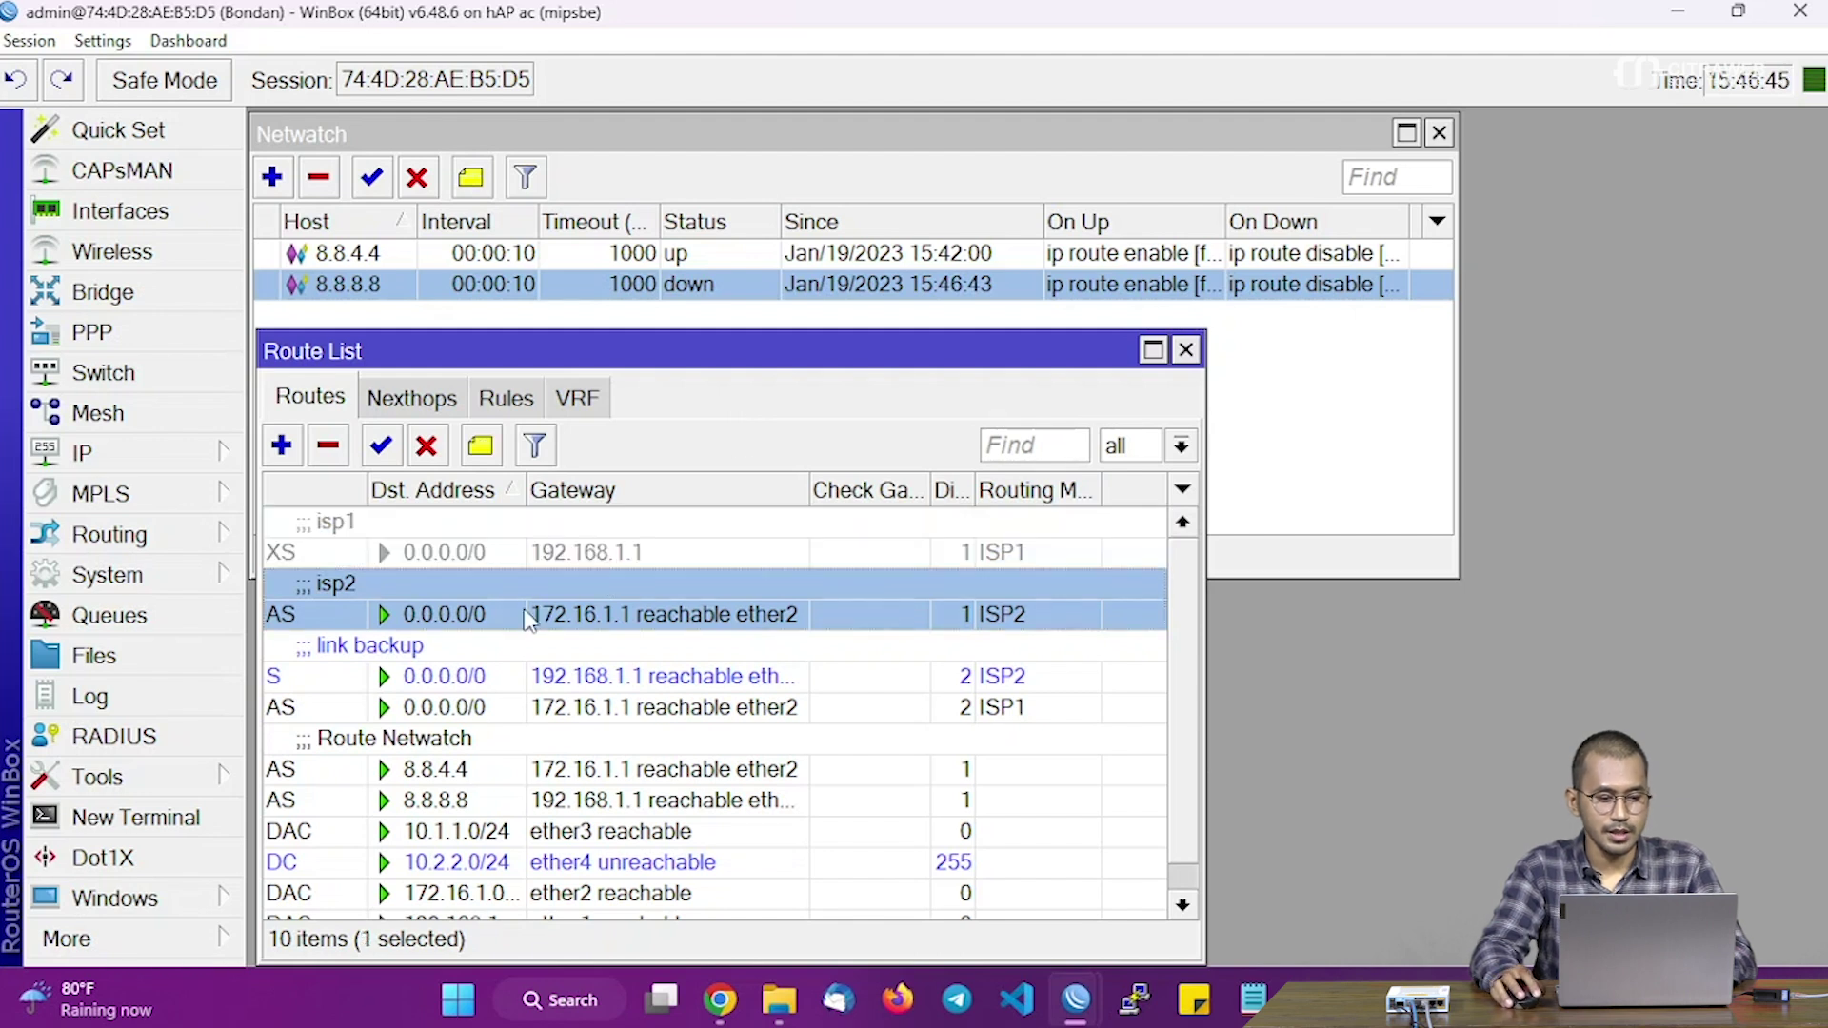
{"action": "left_click", "coordinate": [544, 716], "text": "ctrl"}
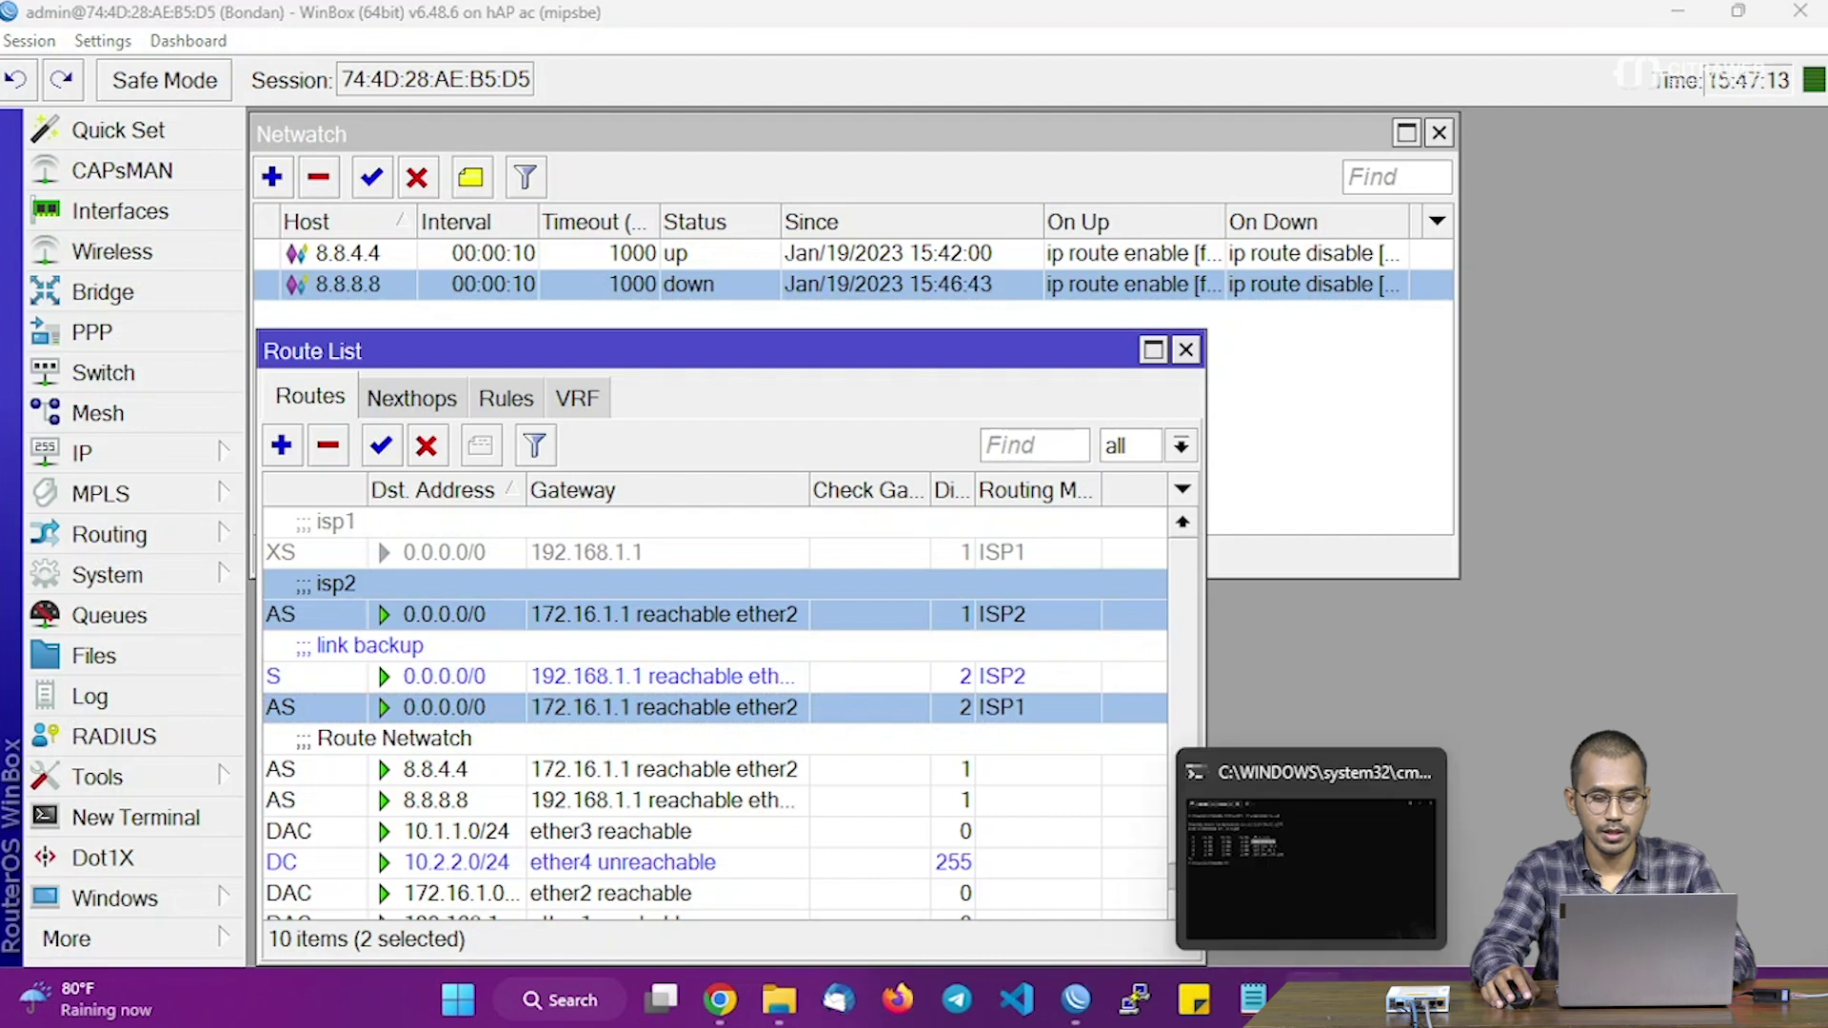
Step: Repeat the mikrotik.co.id trace in the Command Prompt during the failover, stop it and highlight the second hop's address
{"action": "left_click", "coordinate": [1311, 1000]}
{"action": "left_click", "coordinate": [1321, 650]}
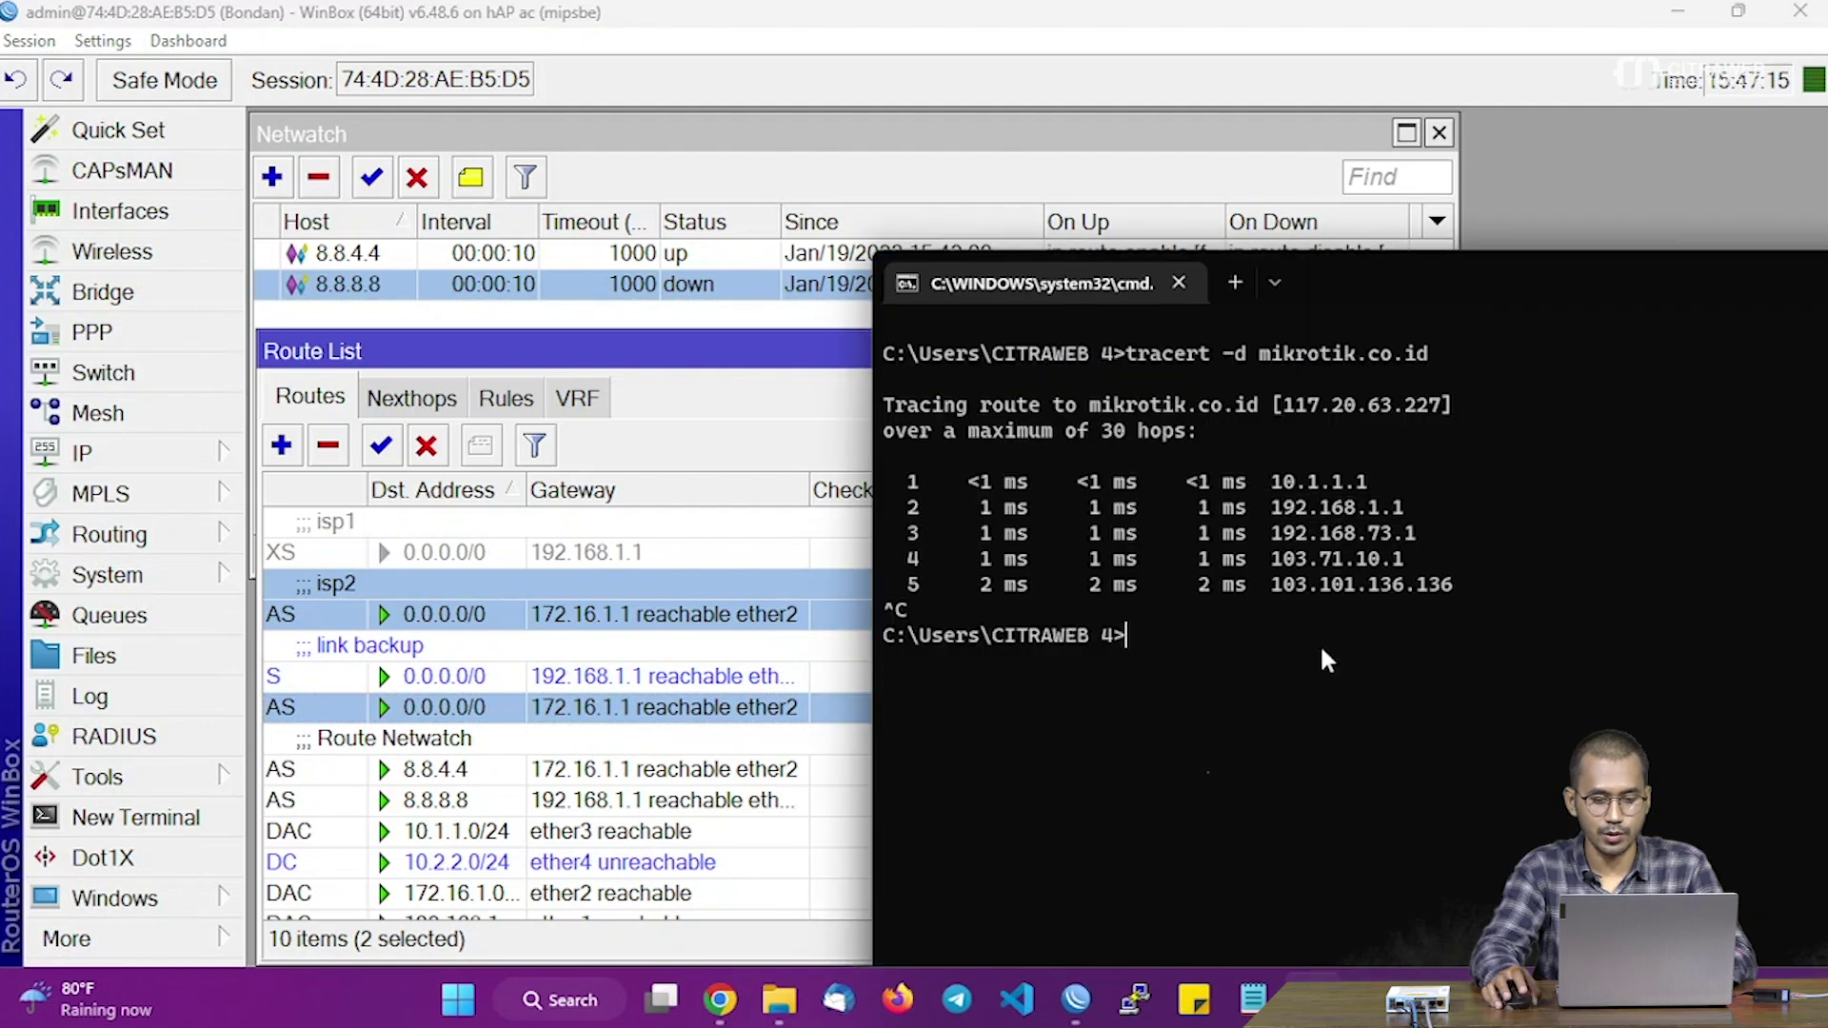
{"action": "key", "text": "Up"}
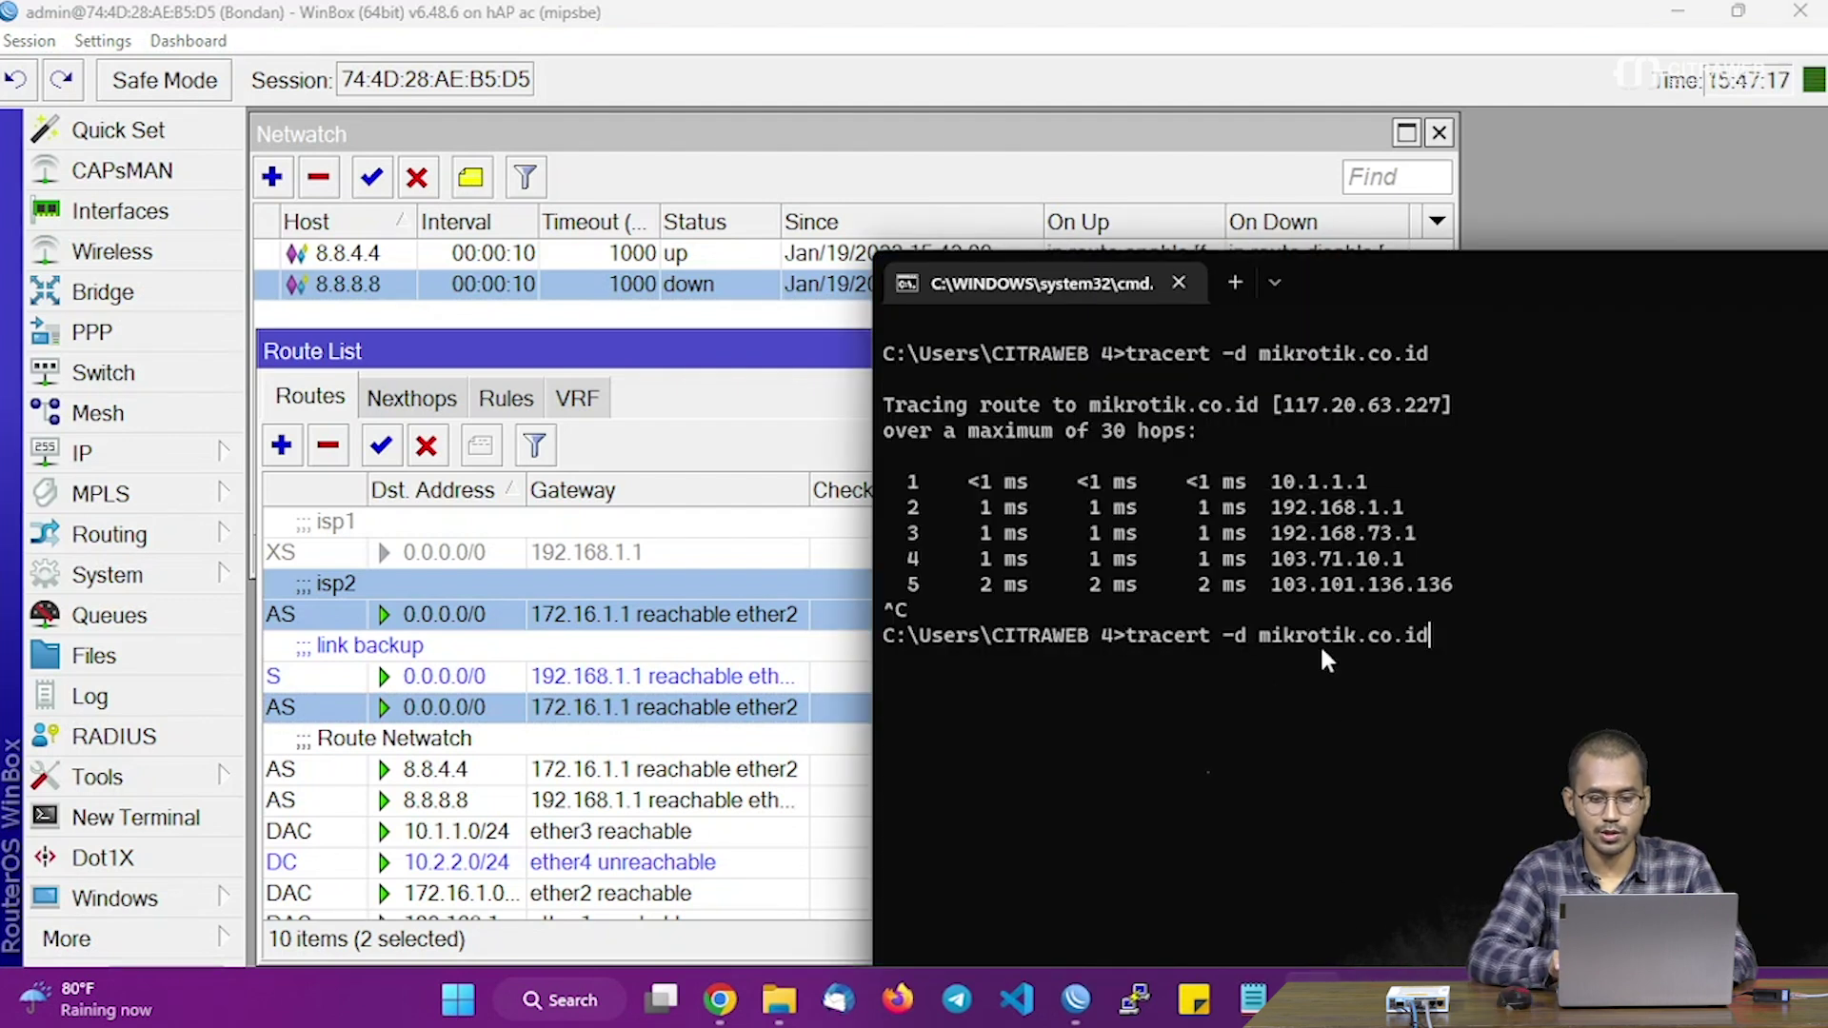
{"action": "key", "text": "Return"}
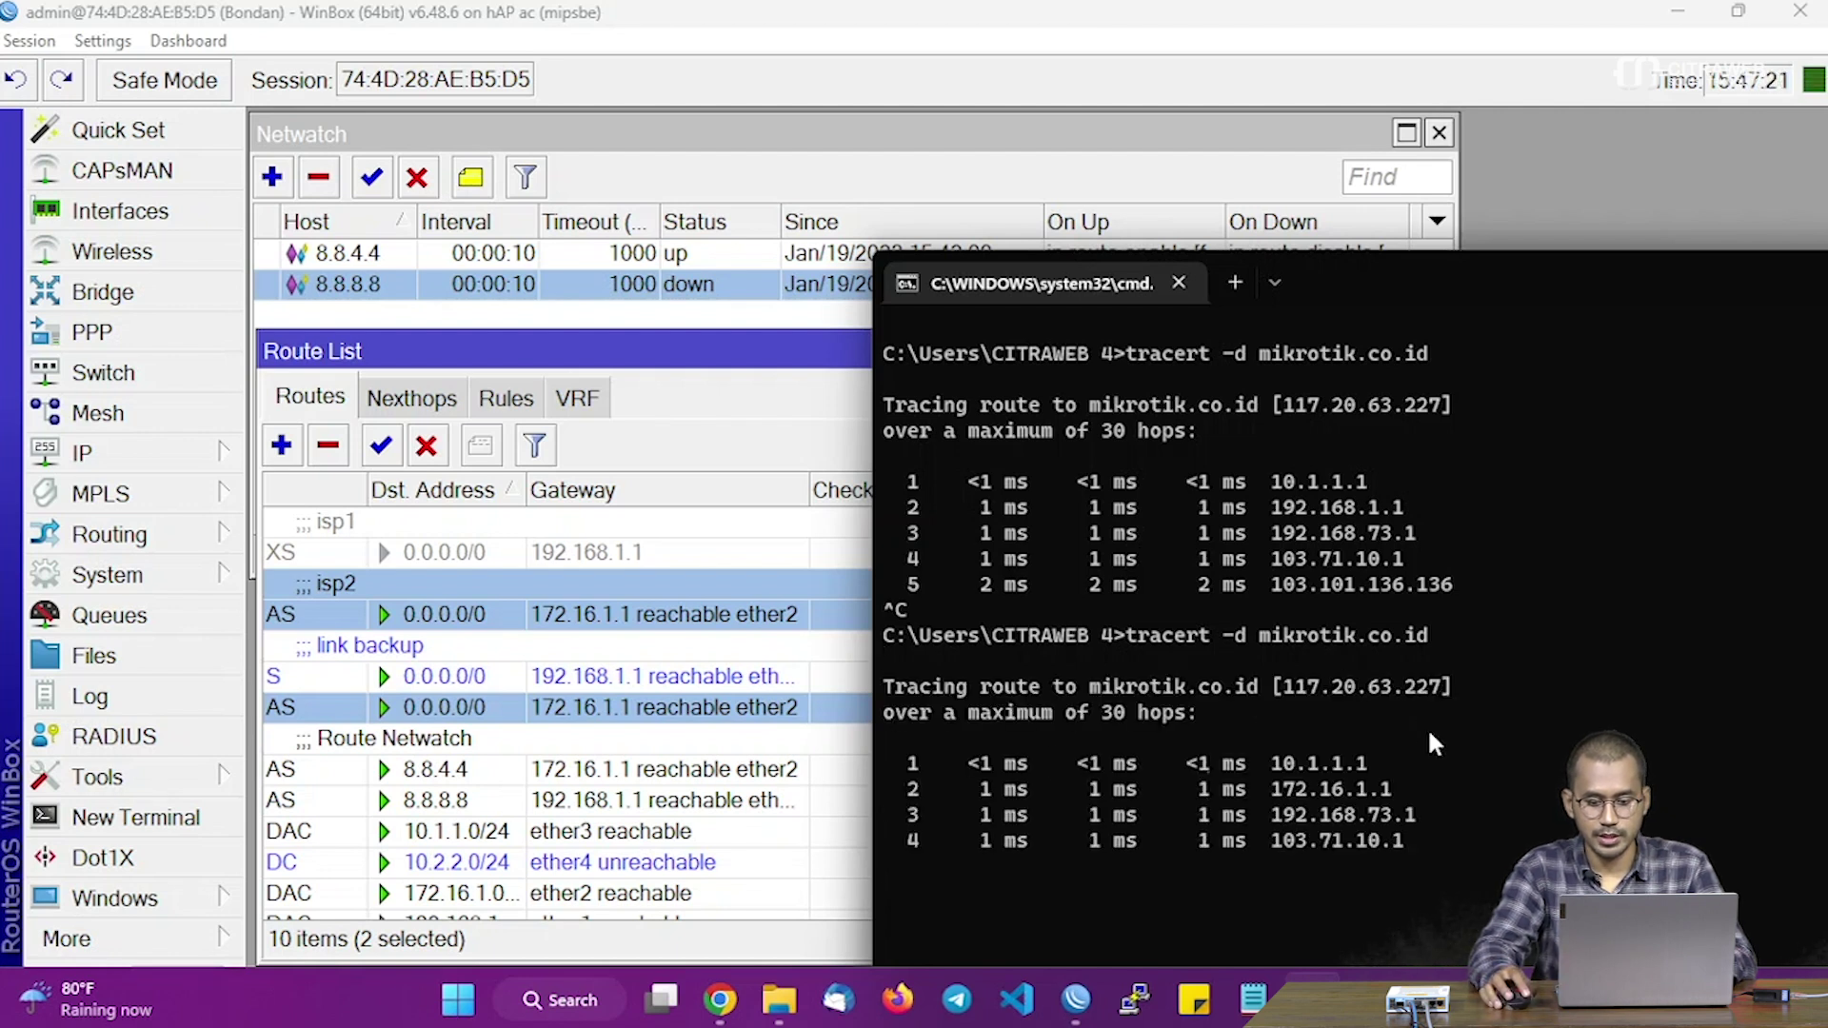
{"action": "key", "text": "ctrl+c"}
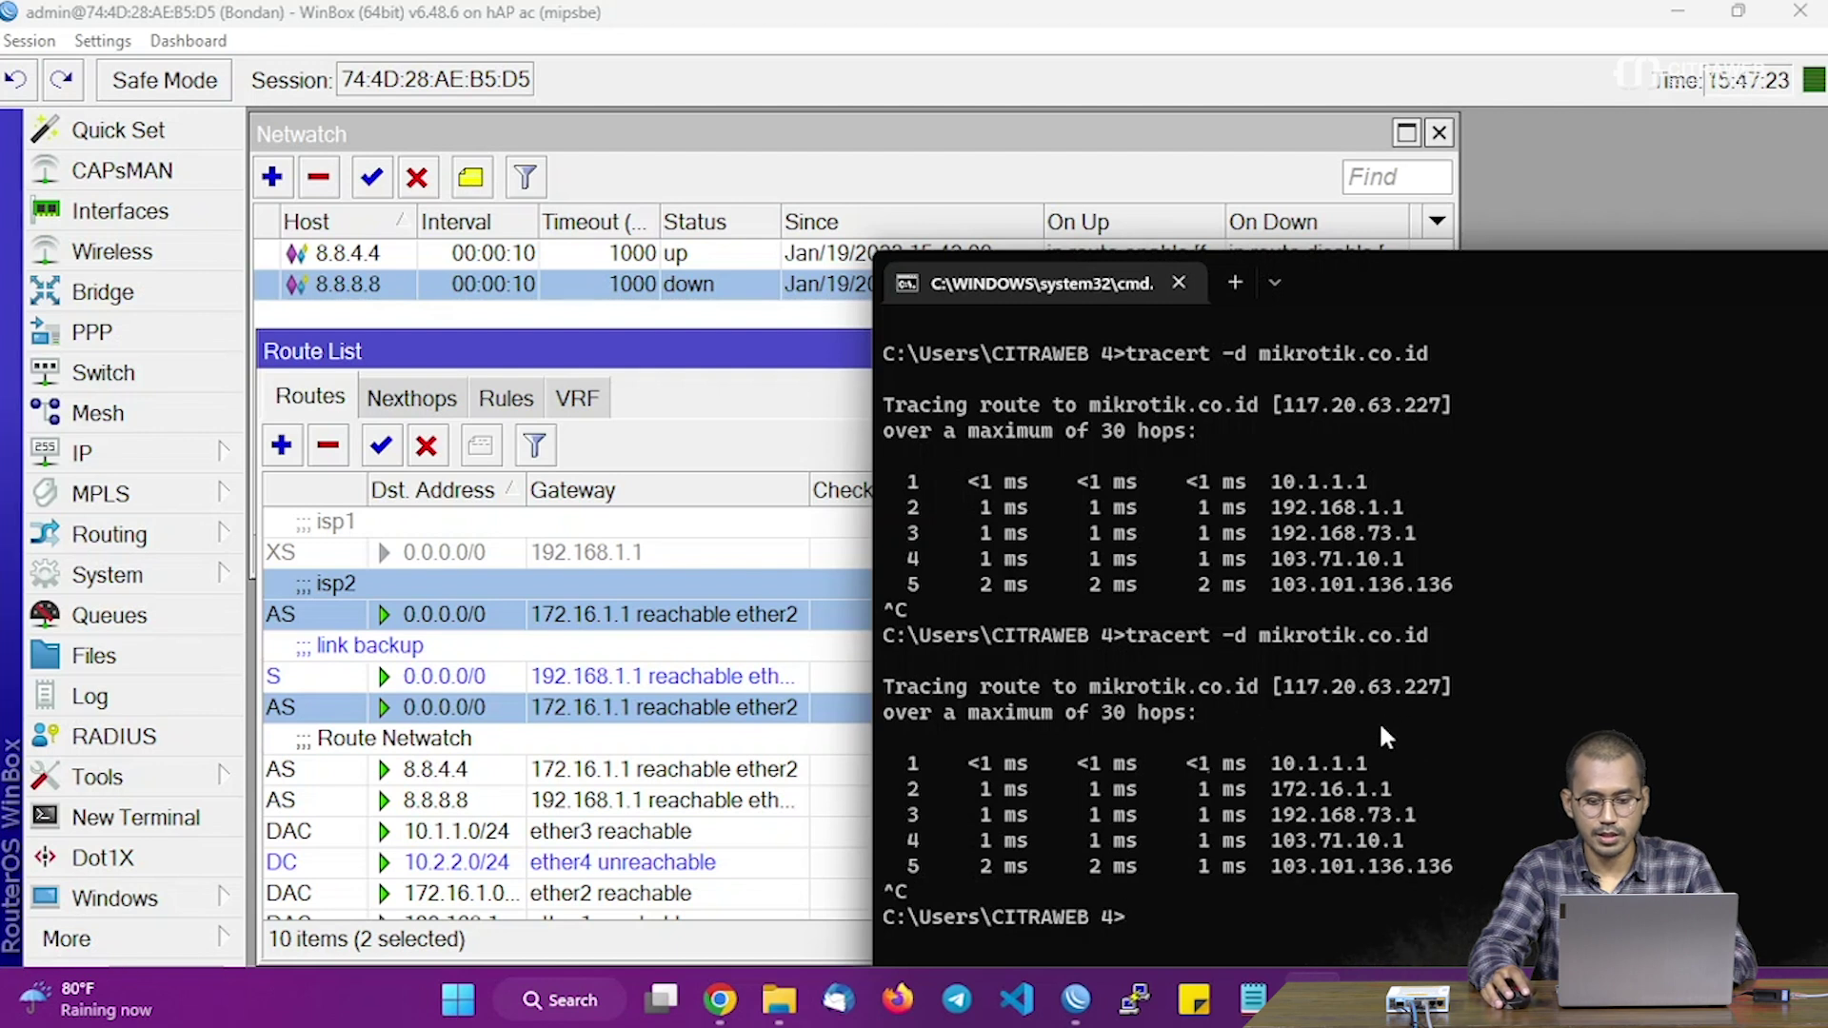
{"action": "left_click_drag", "start_coordinate": [1091, 682], "coordinate": [1259, 693]}
{"action": "left_click_drag", "start_coordinate": [1399, 788], "coordinate": [1283, 795]}
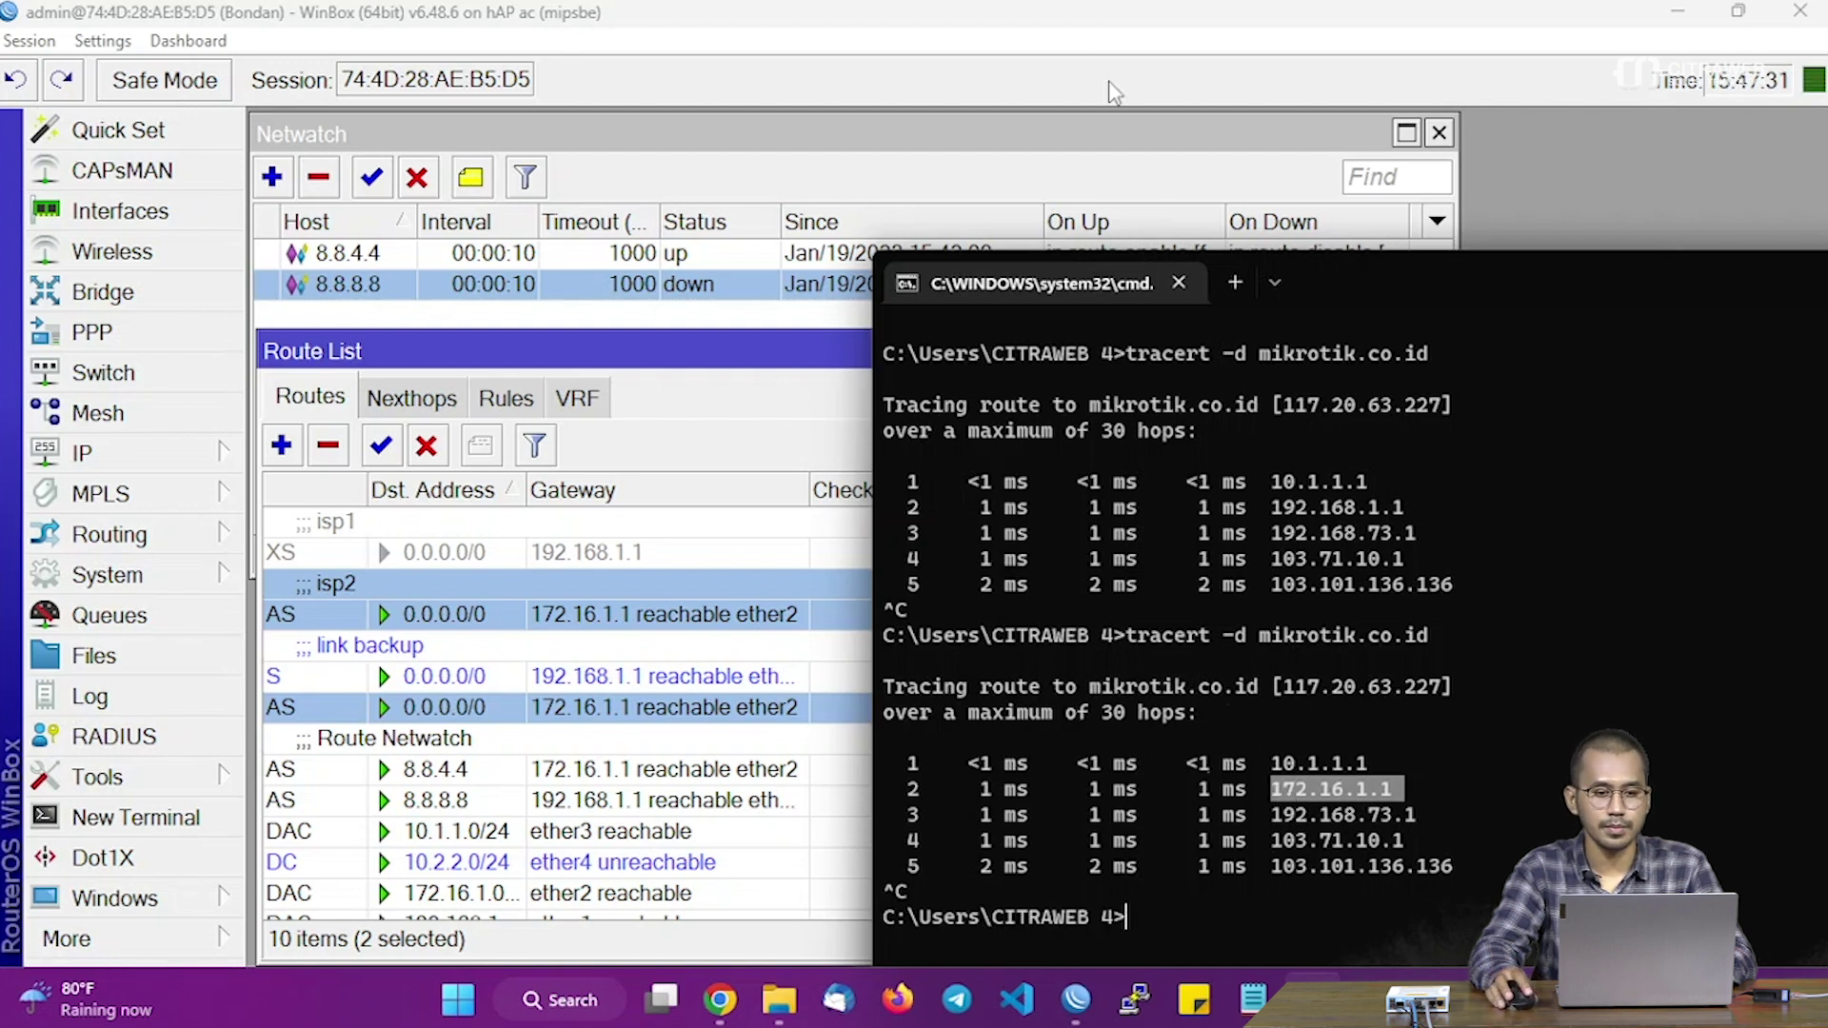
Step: Return to WinBox and select the isp1 and isp2 default routes to watch their status recover
{"action": "left_click", "coordinate": [1104, 50]}
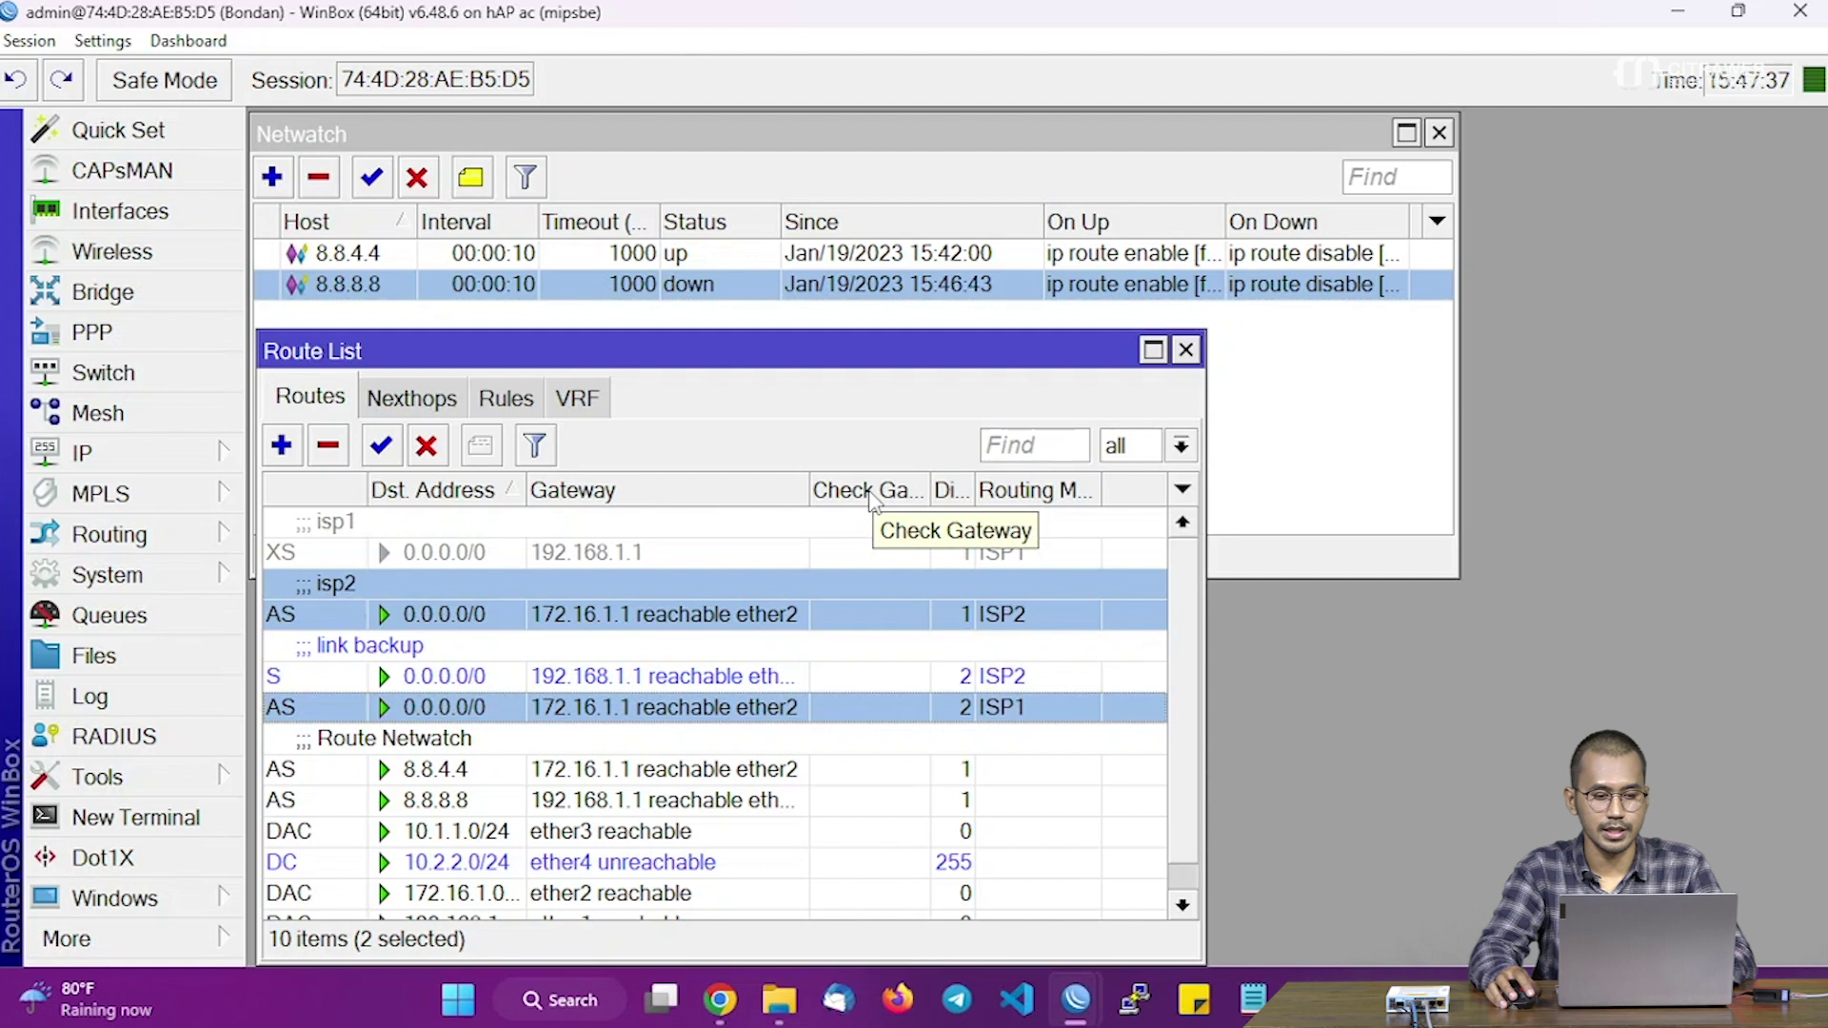
{"action": "left_click", "coordinate": [425, 579]}
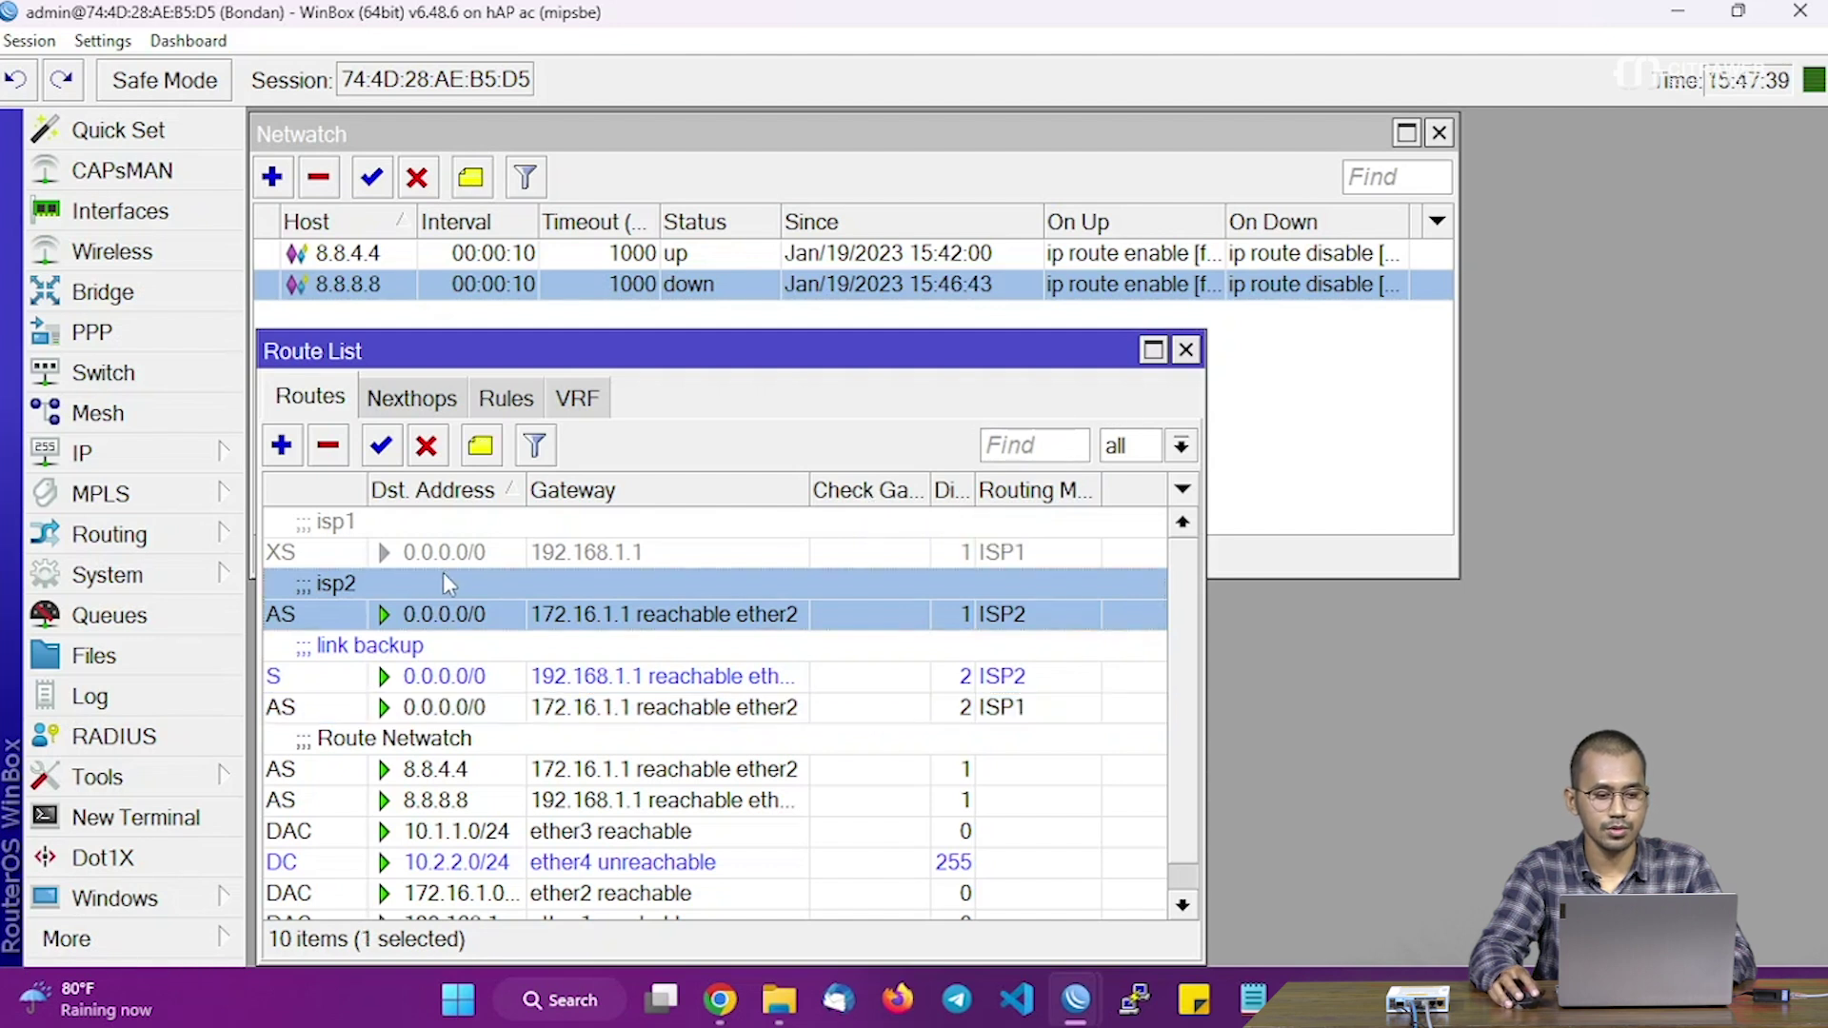
{"action": "left_click", "coordinate": [448, 554], "text": "ctrl"}
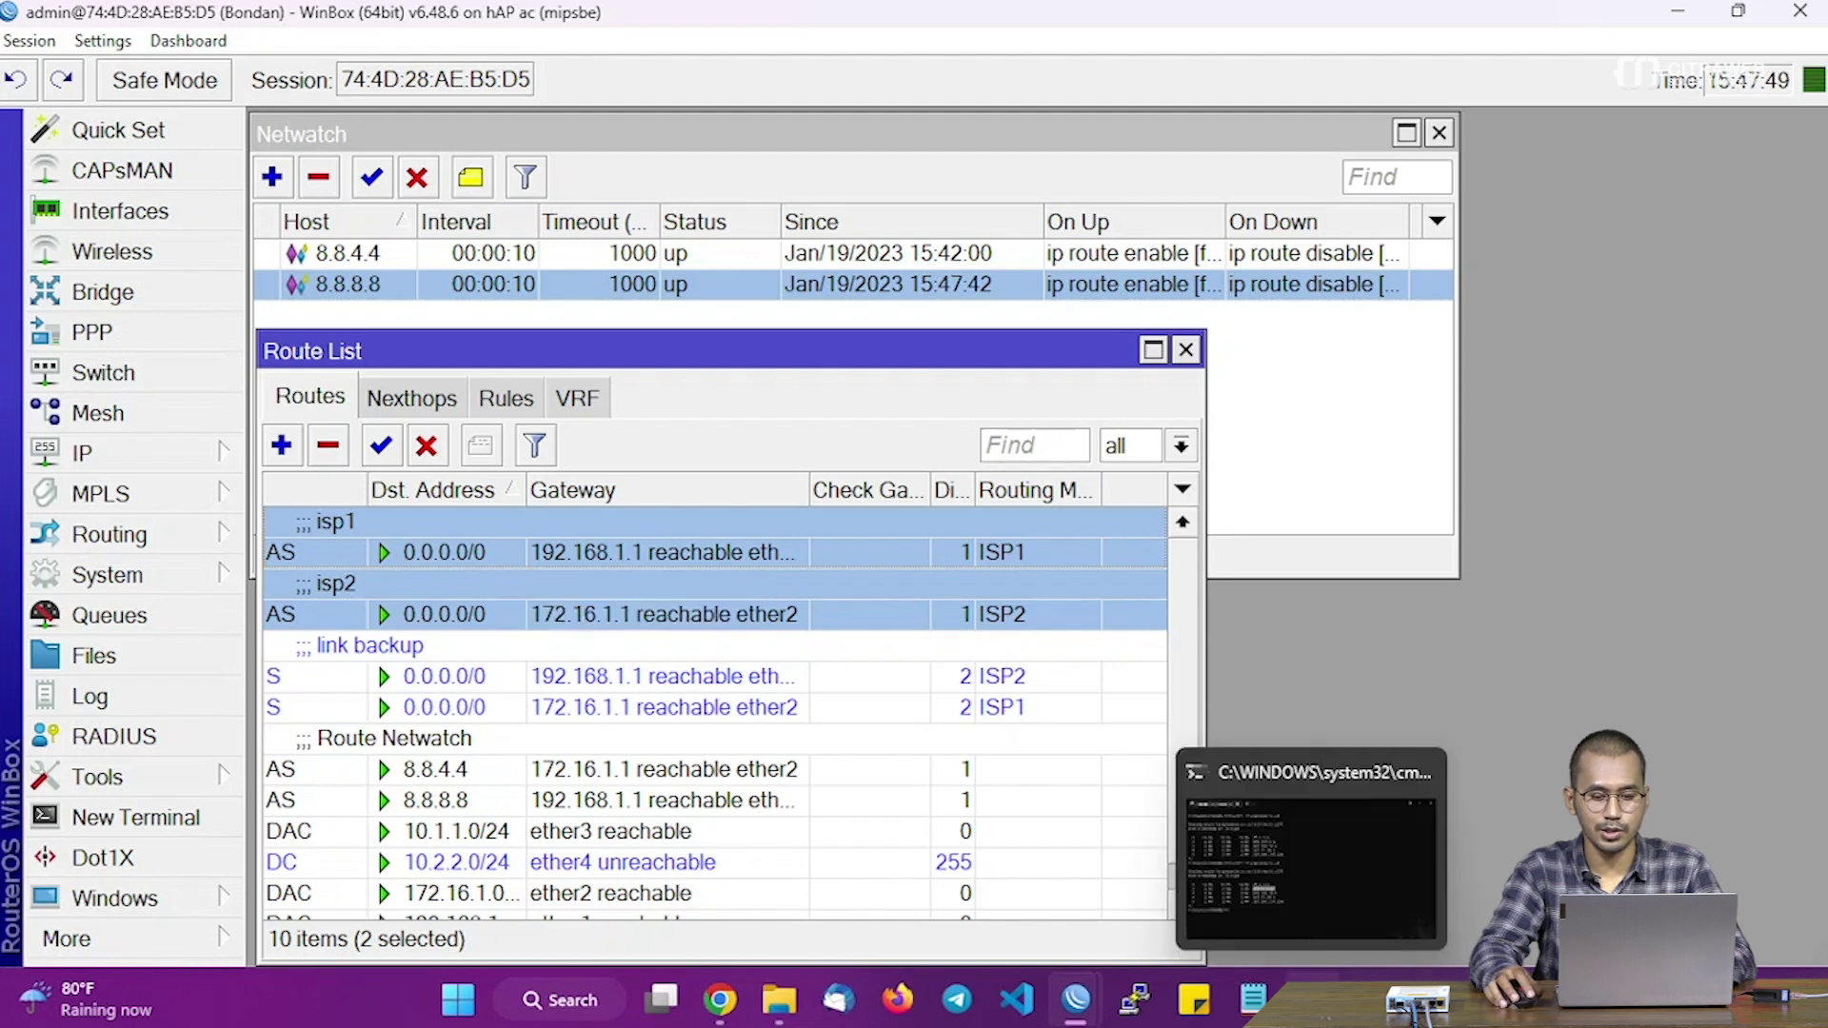
Step: Rerun tracert -d mikrotik.co.id with both default routes active, move the Command Prompt up to show the hops, and stop the trace
{"action": "left_click", "coordinate": [1312, 1000]}
{"action": "key", "text": "Up"}
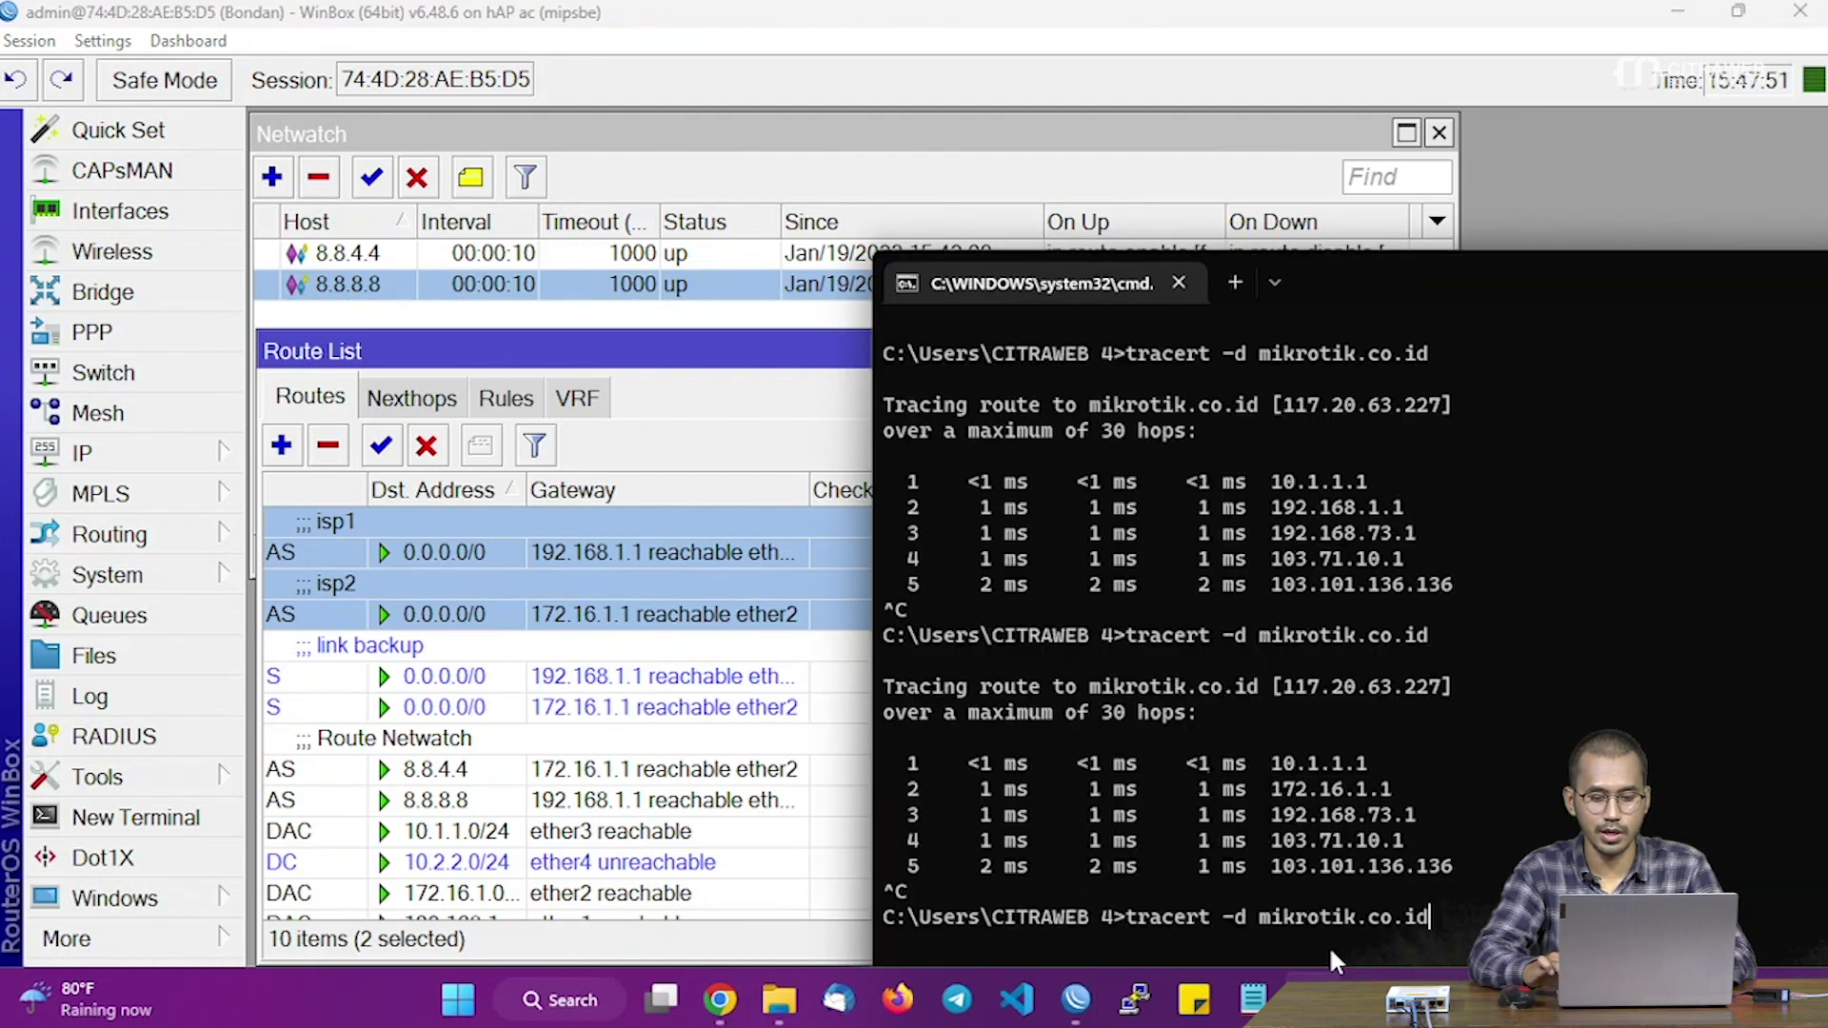
{"action": "key", "text": "Return"}
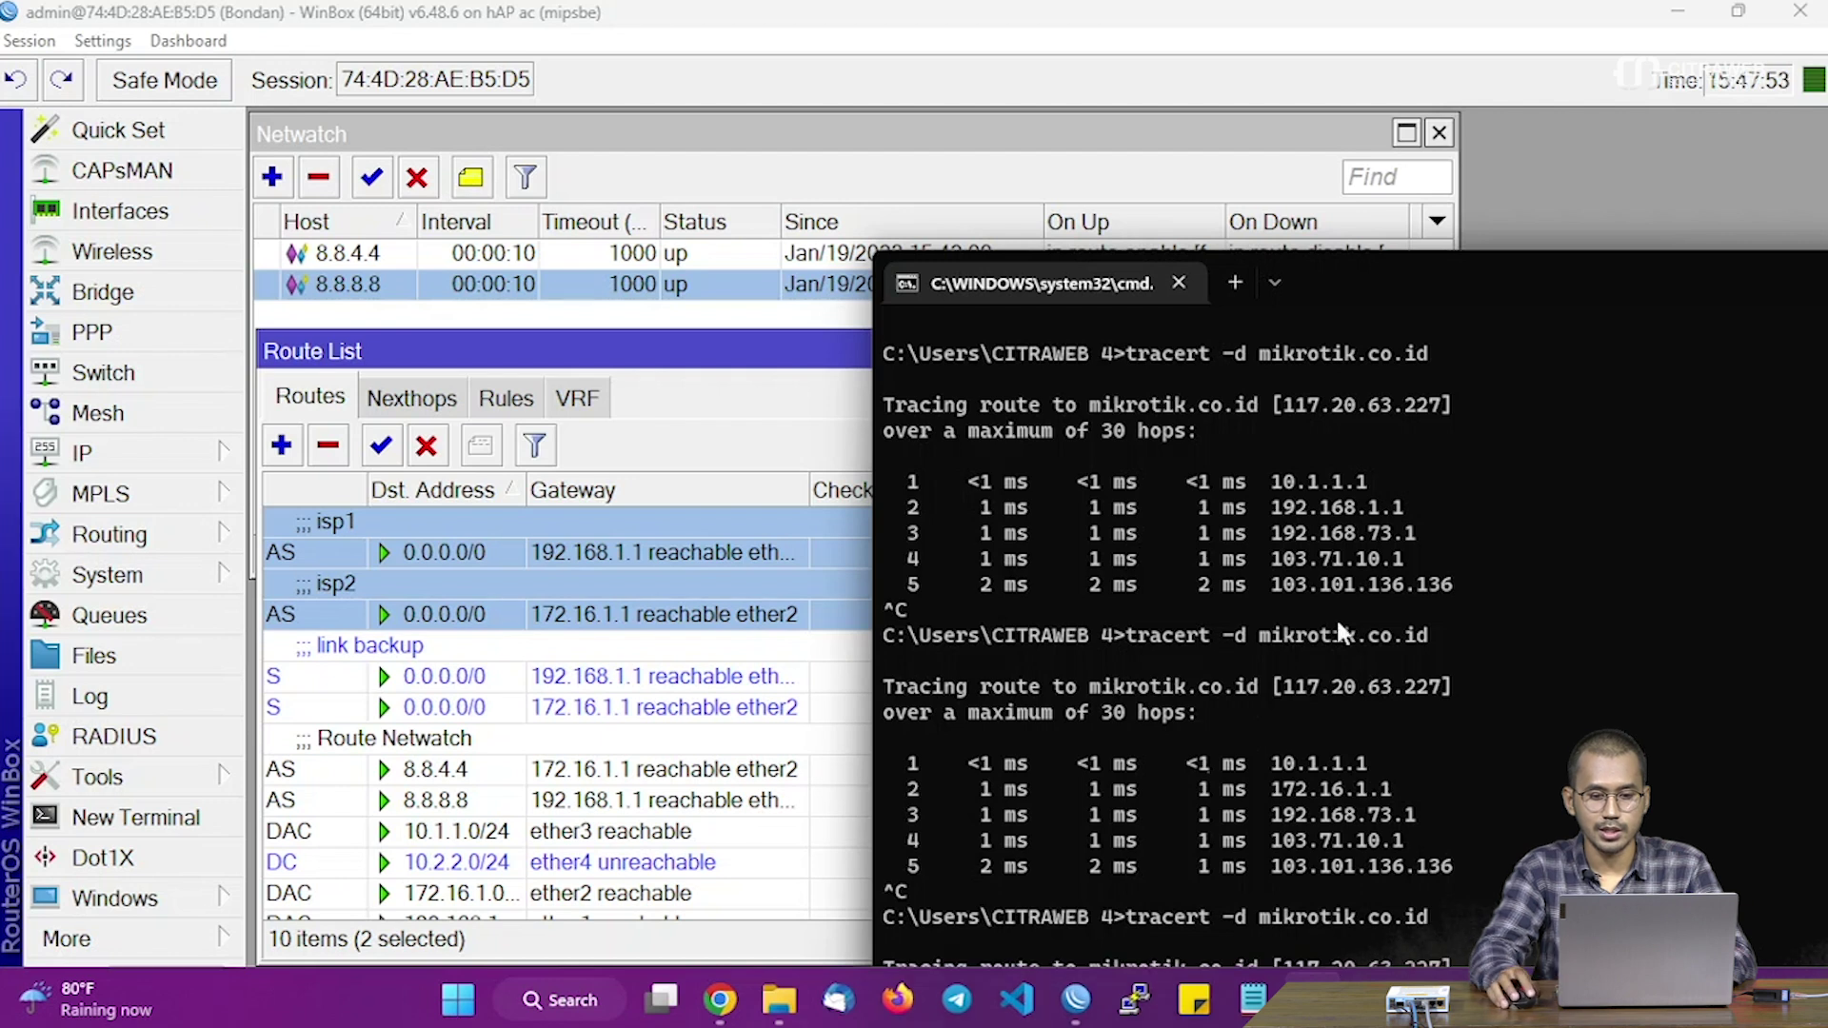
{"action": "left_click_drag", "start_coordinate": [1440, 280], "coordinate": [1466, 119]}
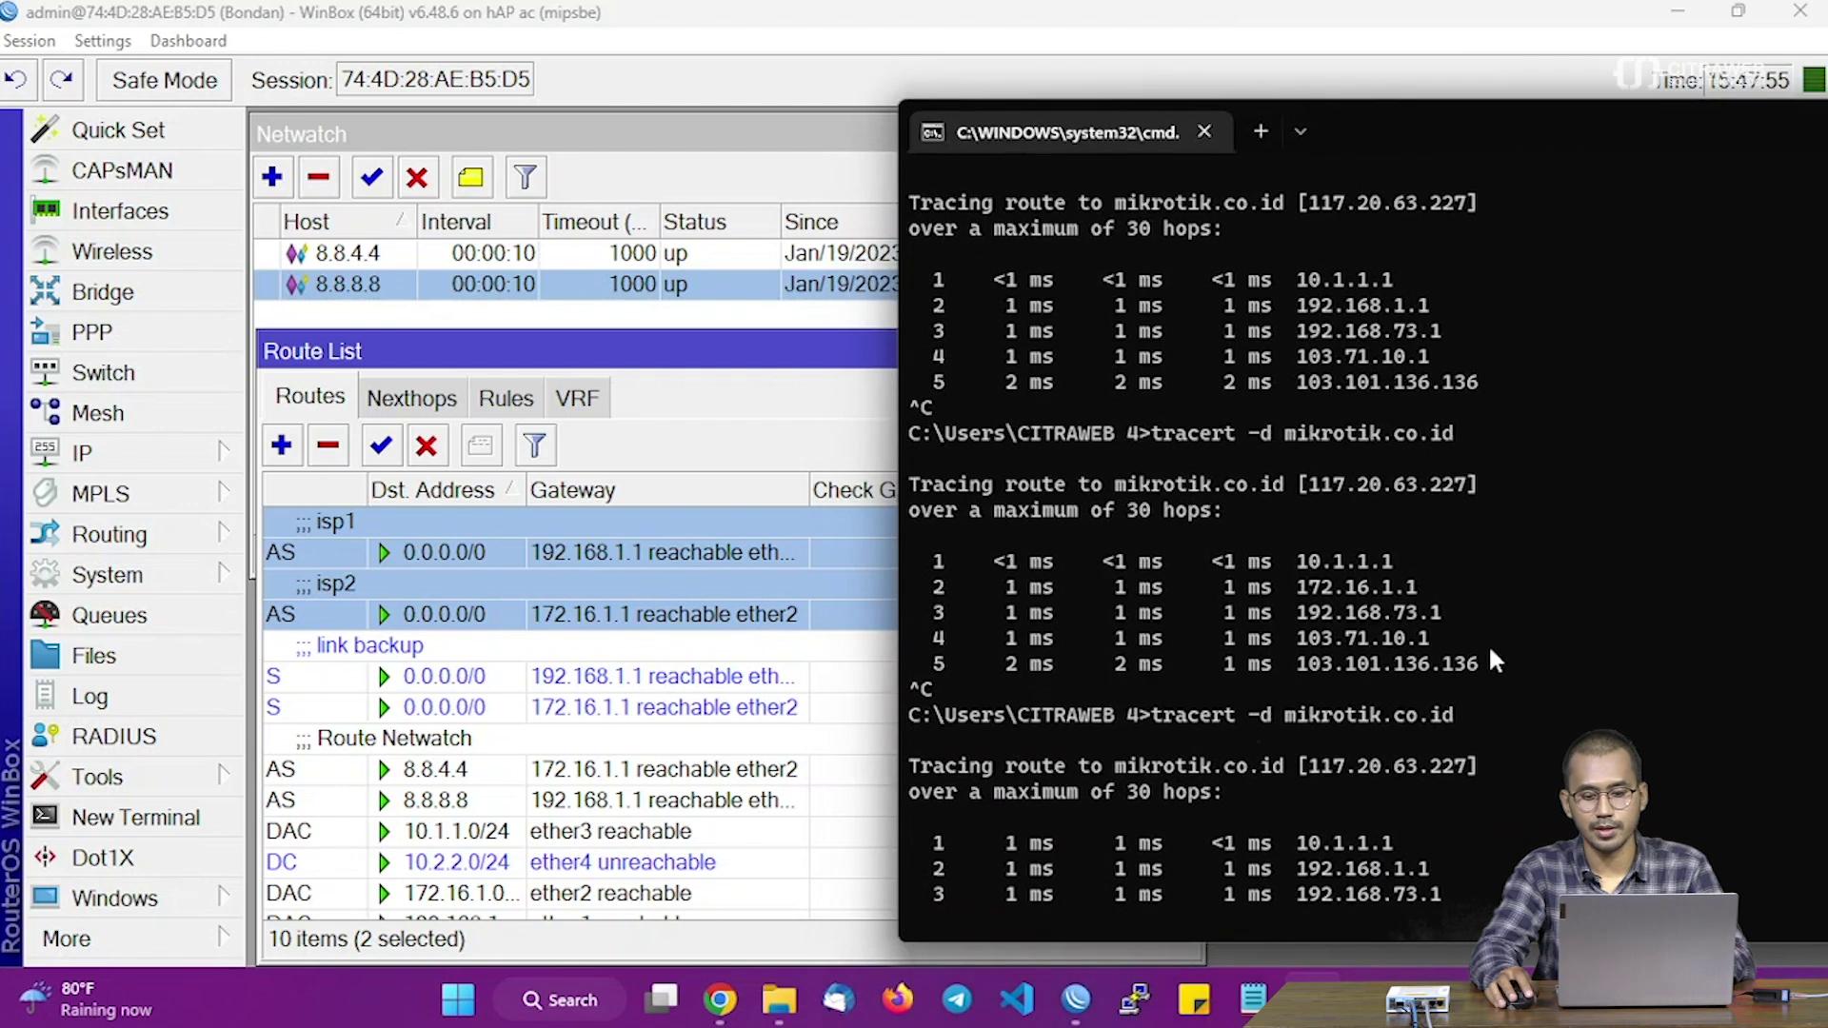
{"action": "key", "text": "ctrl+c"}
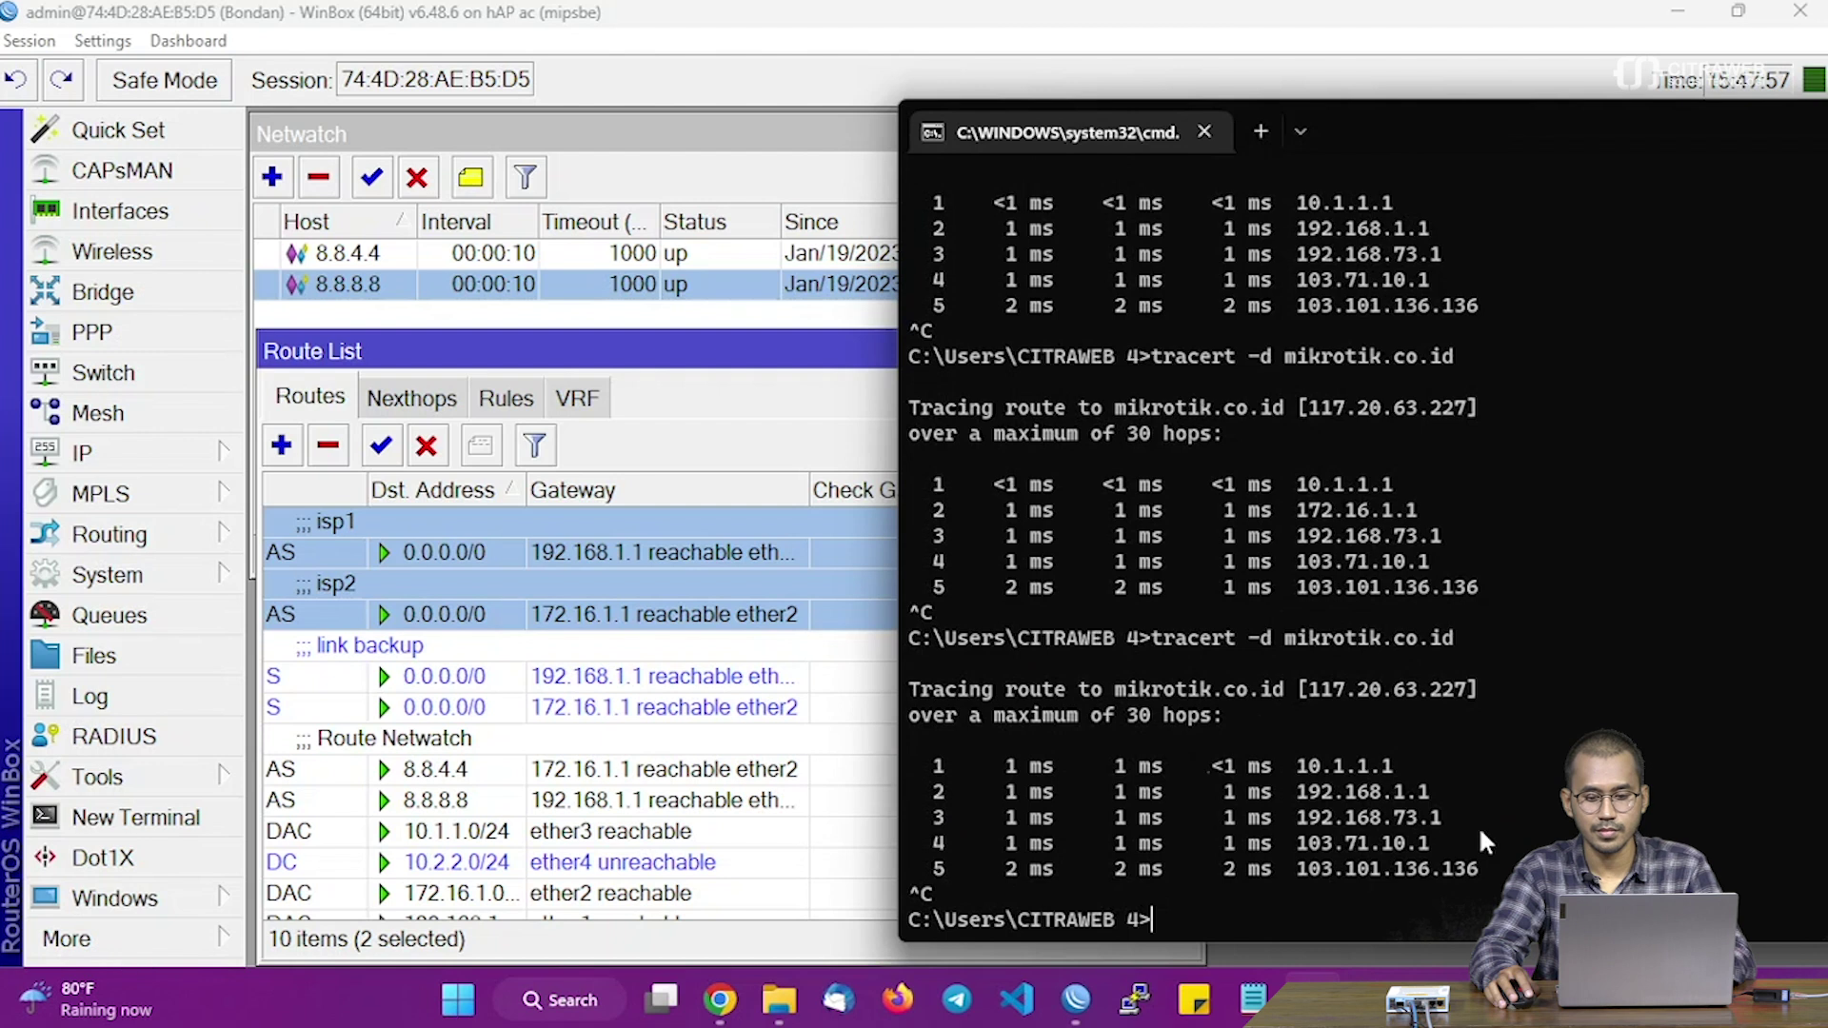
Step: Highlight the latest trace's second hop, then in WinBox select the isp1 default route together with the ISP2 link backup route to examine the failover
{"action": "left_click_drag", "start_coordinate": [1432, 791], "coordinate": [1048, 804]}
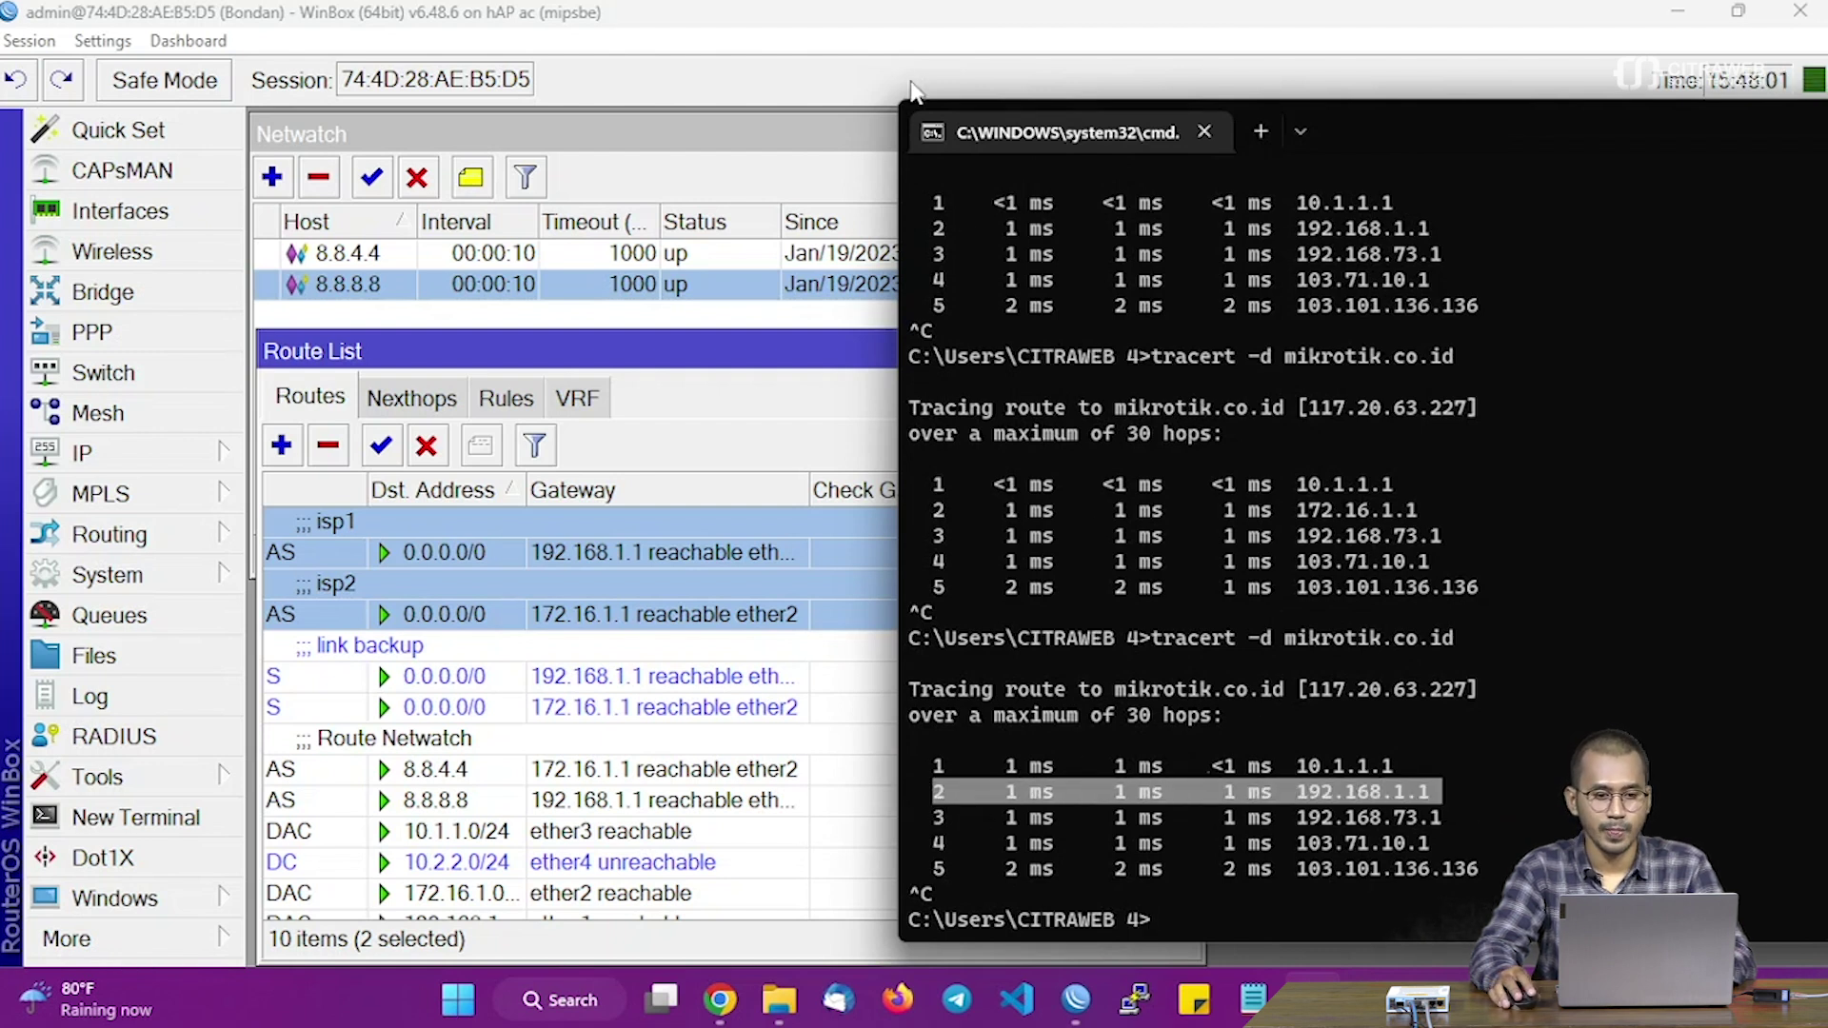
{"action": "left_click", "coordinate": [892, 50]}
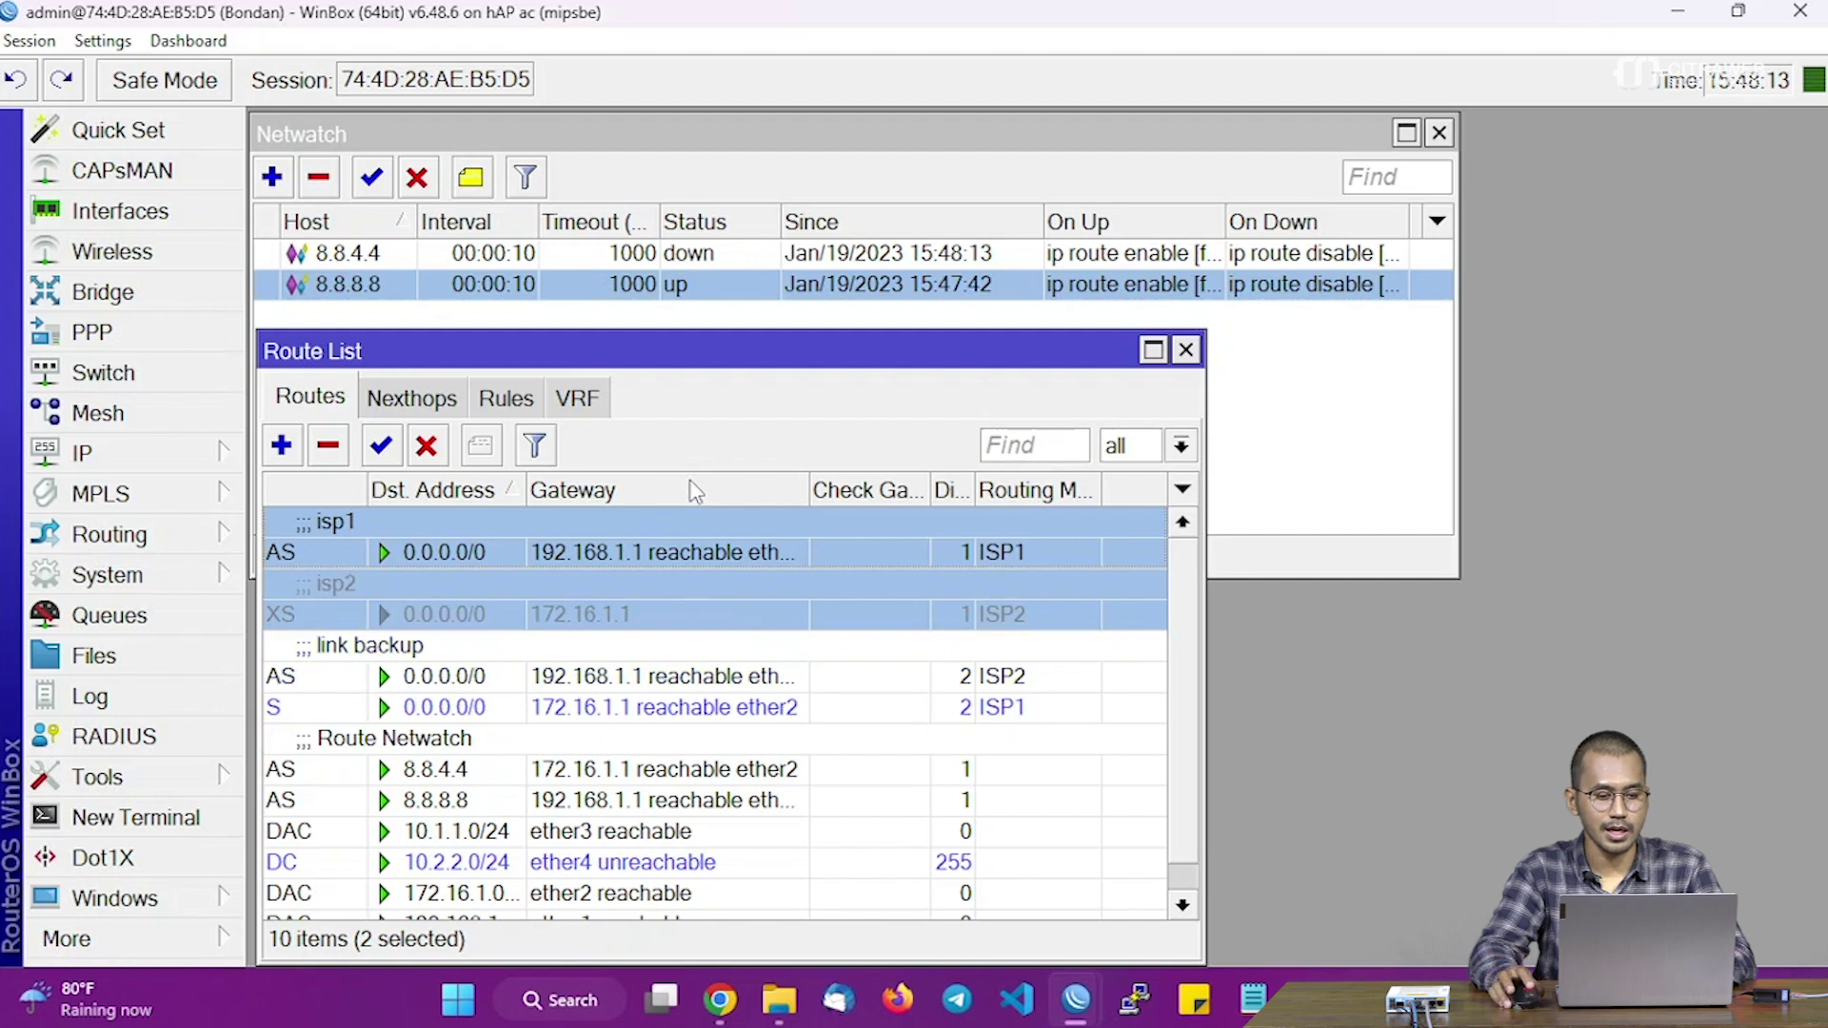
{"action": "left_click", "coordinate": [664, 576], "text": "ctrl"}
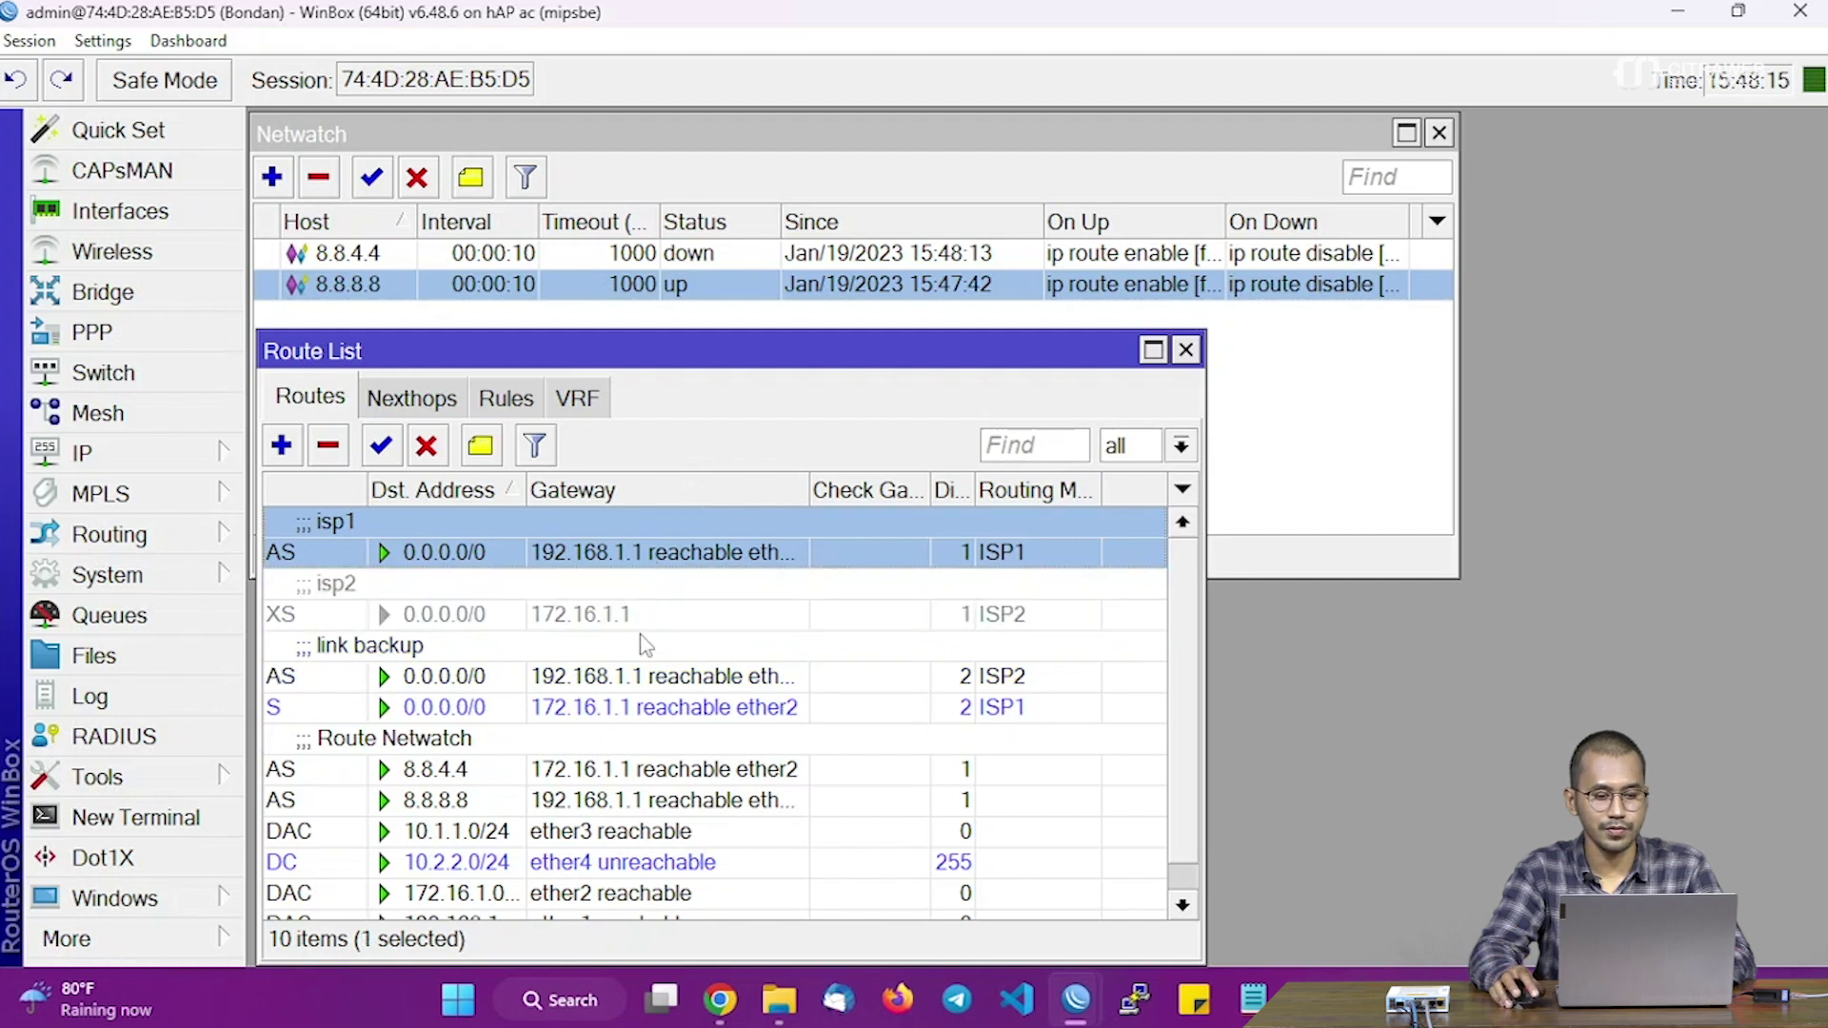
{"action": "left_click", "coordinate": [636, 677], "text": "ctrl"}
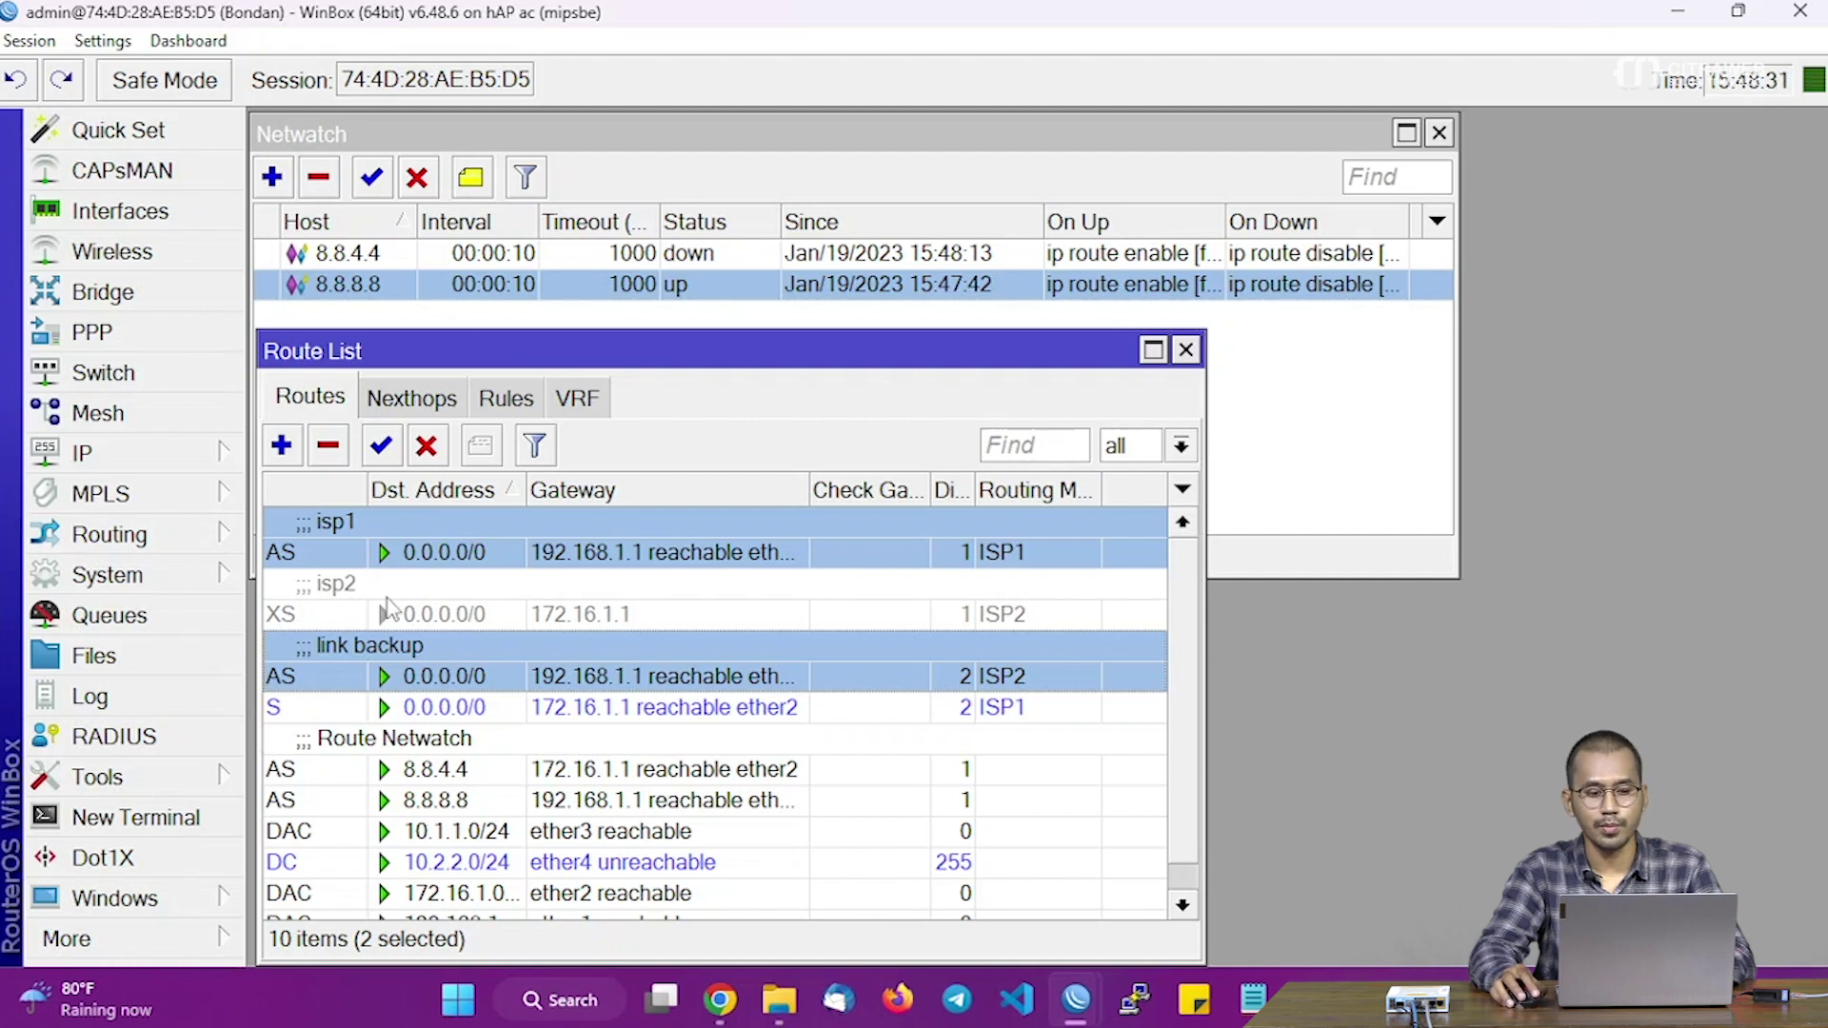
Step: Select the isp1 and isp2 default routes together to check their status after the 8.8.4.4 host recovers
{"action": "mouse_move", "coordinate": [354, 603]}
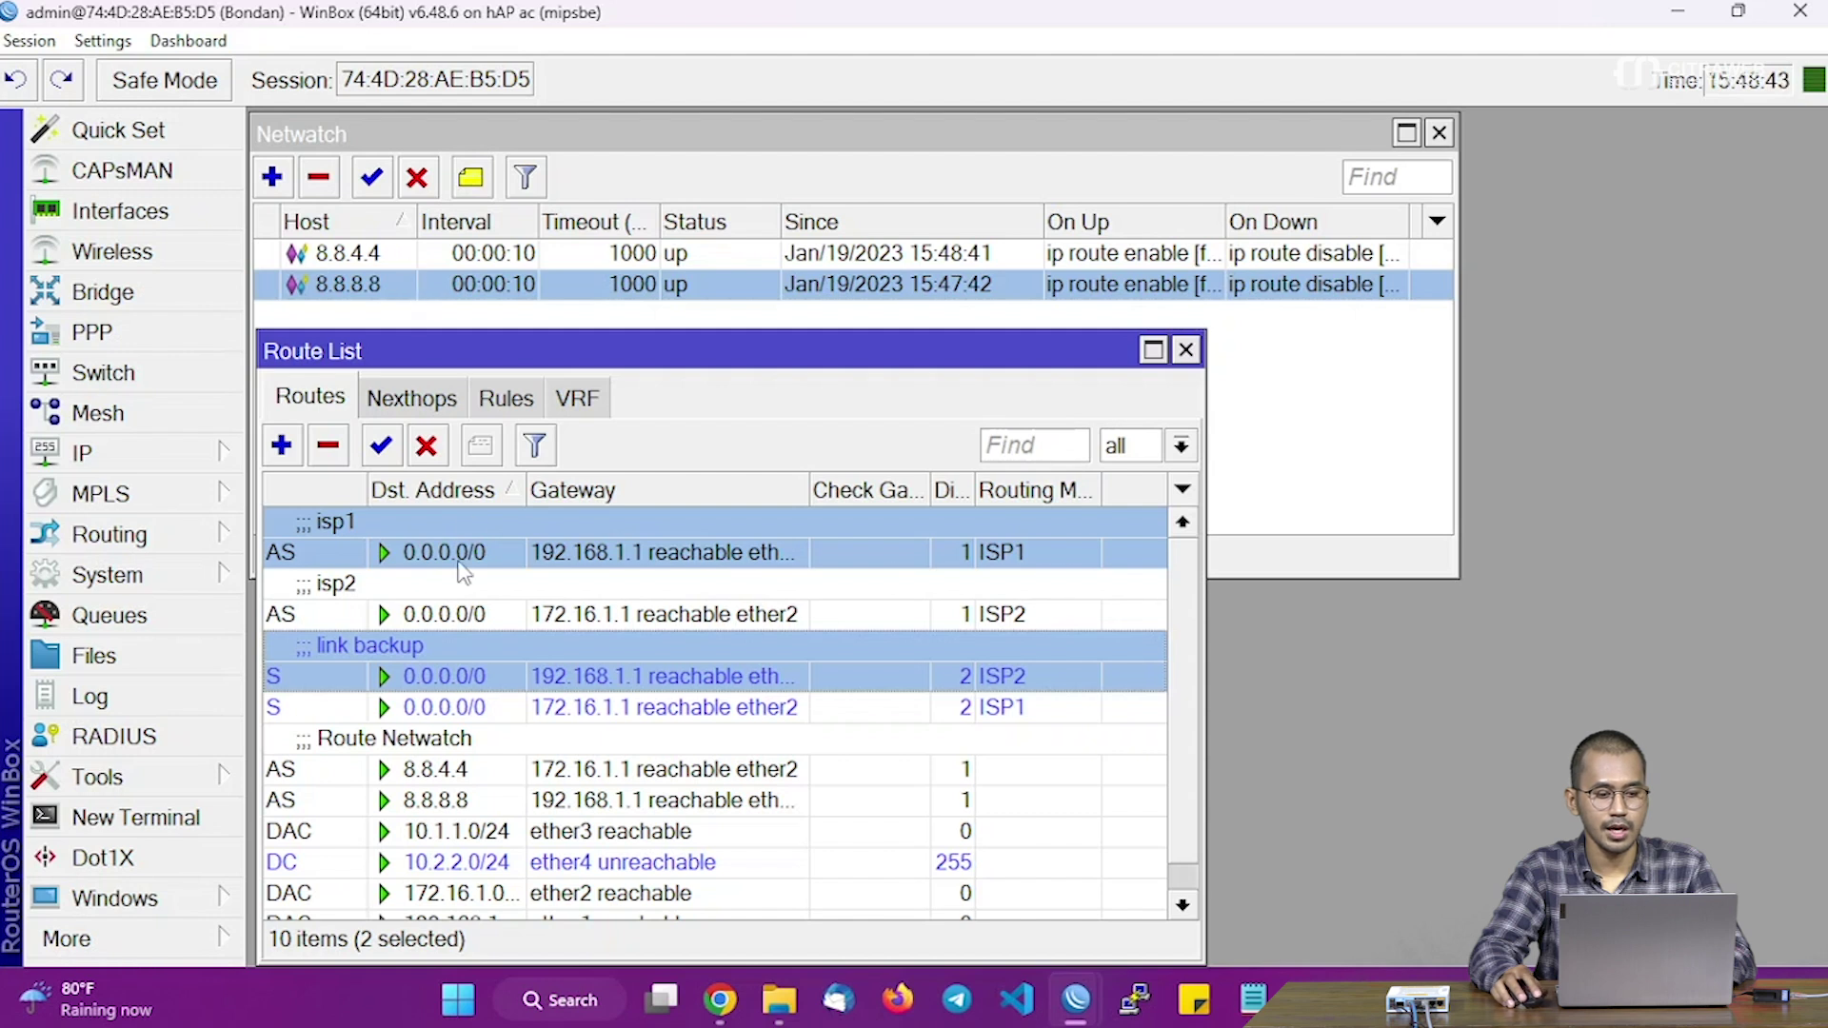
{"action": "left_click", "coordinate": [458, 561]}
{"action": "left_click", "coordinate": [456, 600], "text": "ctrl"}
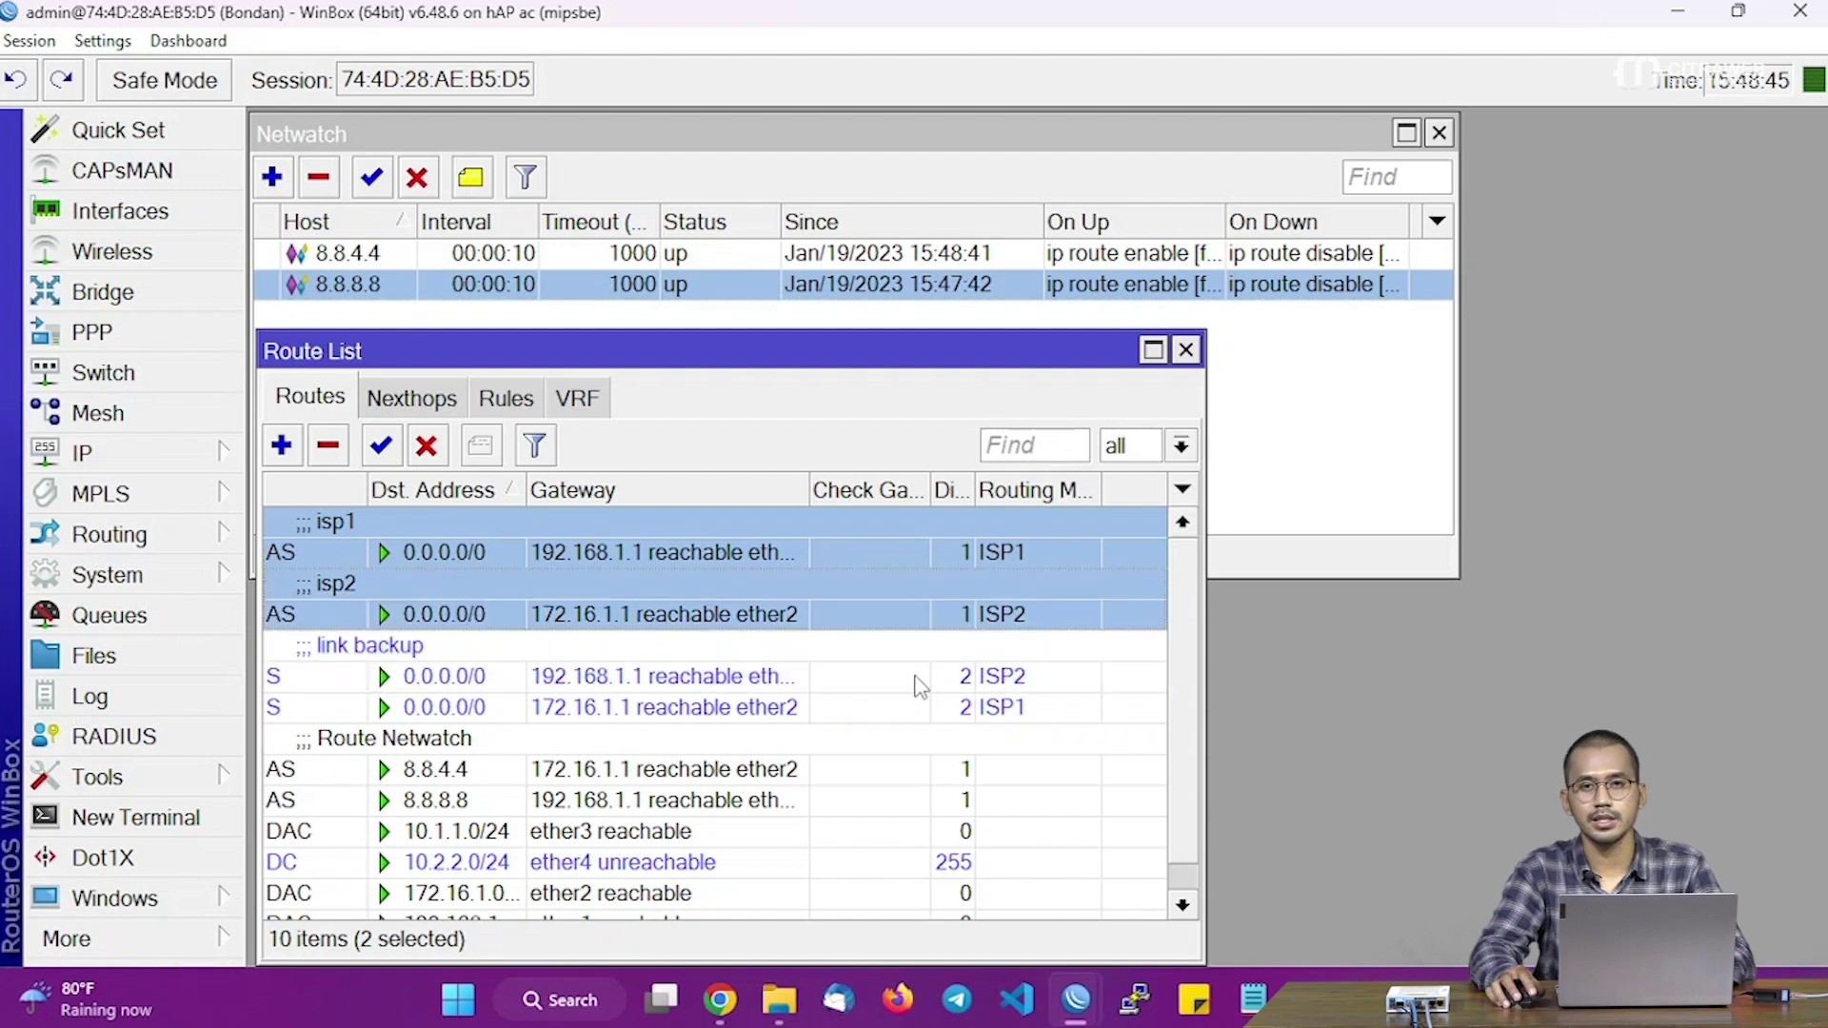